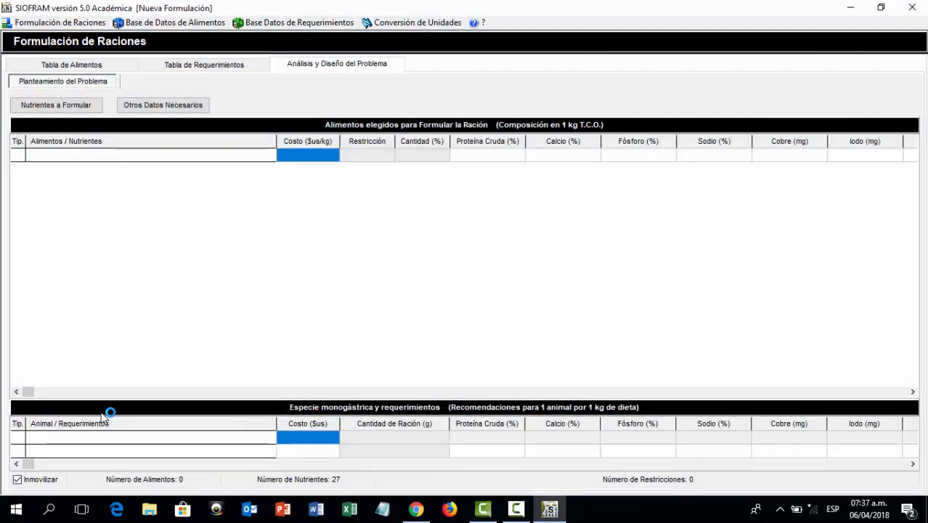
# View the program's version and copyright information, and close it
pyautogui.click(485, 23)
pyautogui.click(527, 74)
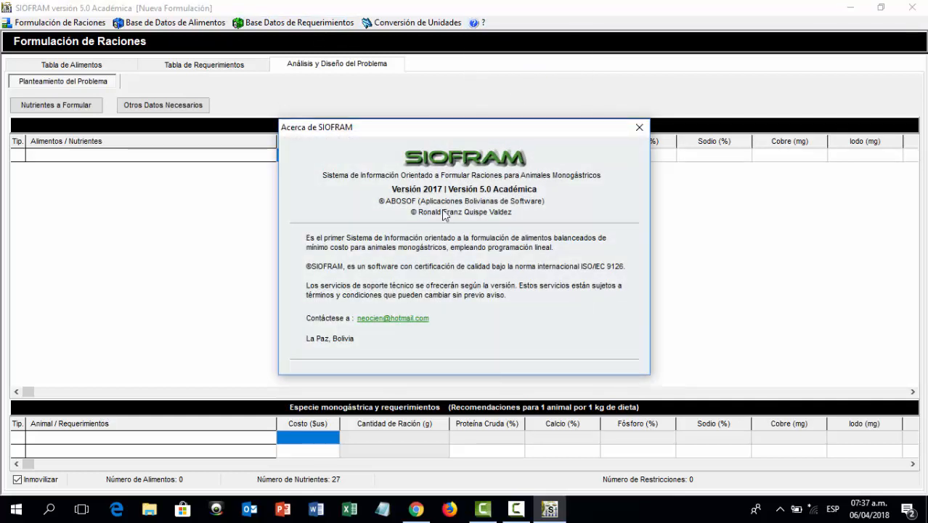
pyautogui.click(639, 129)
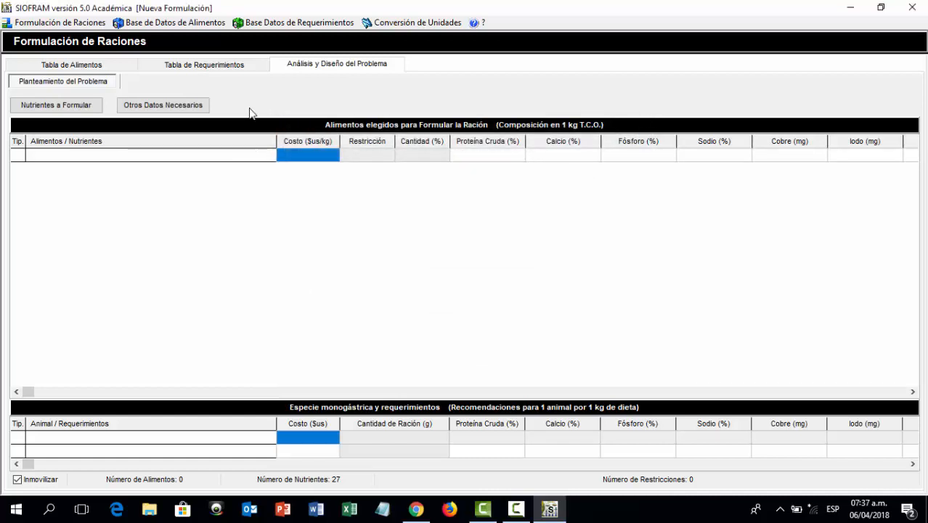
# Use the ISA Brown laying hen requirement "Postura, 29º semana - final, huevo, intensivo" for the ration and check it in the problem statement
pyautogui.click(217, 67)
pyautogui.click(98, 66)
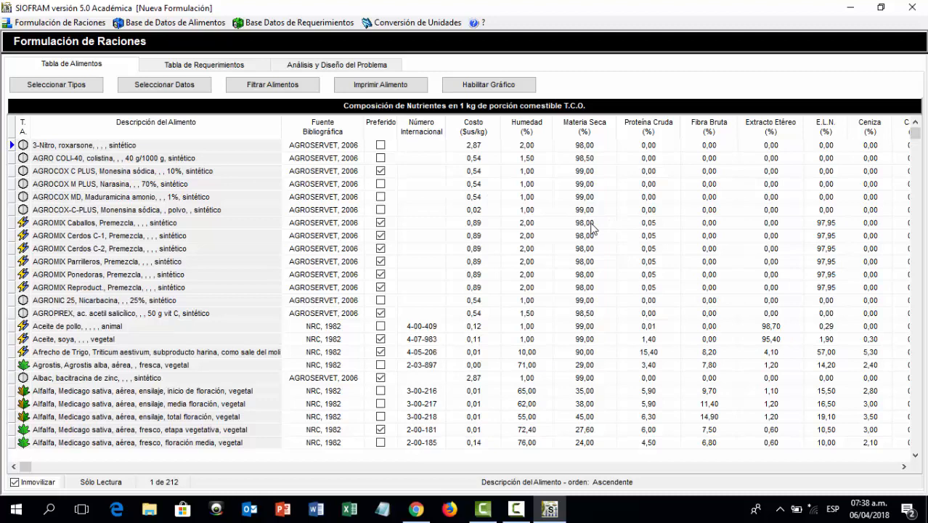
pyautogui.click(228, 68)
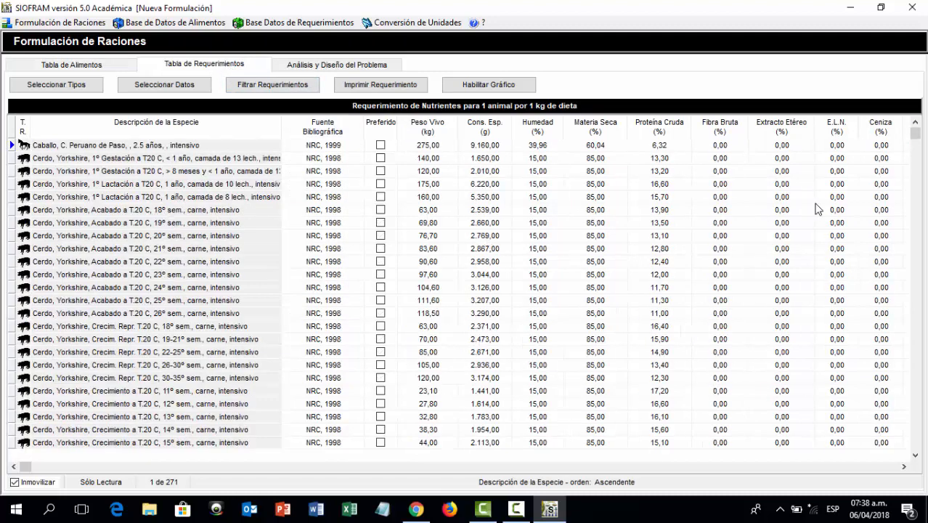
pyautogui.moveTo(914, 135); pyautogui.dragTo(865, 328)
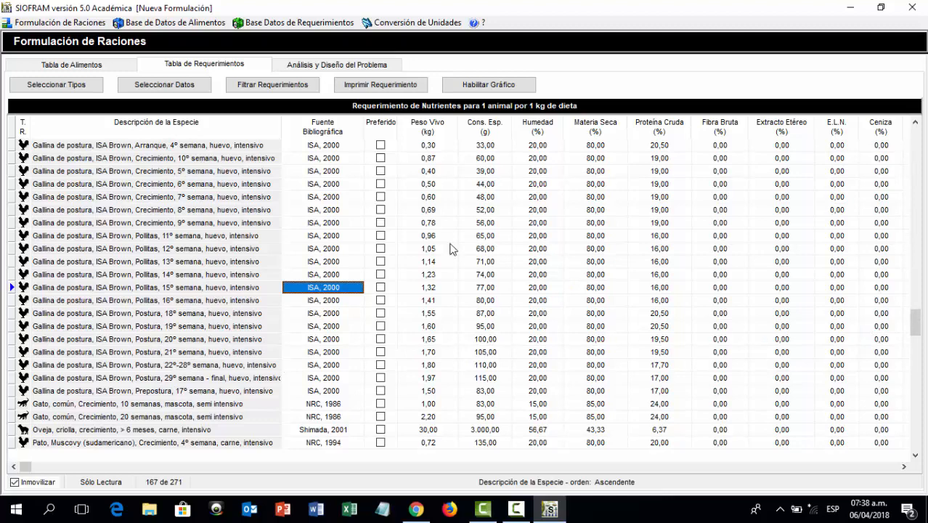
pyautogui.moveTo(913, 328)
pyautogui.mouseDown()
pyautogui.moveTo(914, 318)
pyautogui.moveTo(912, 326)
pyautogui.mouseUp()
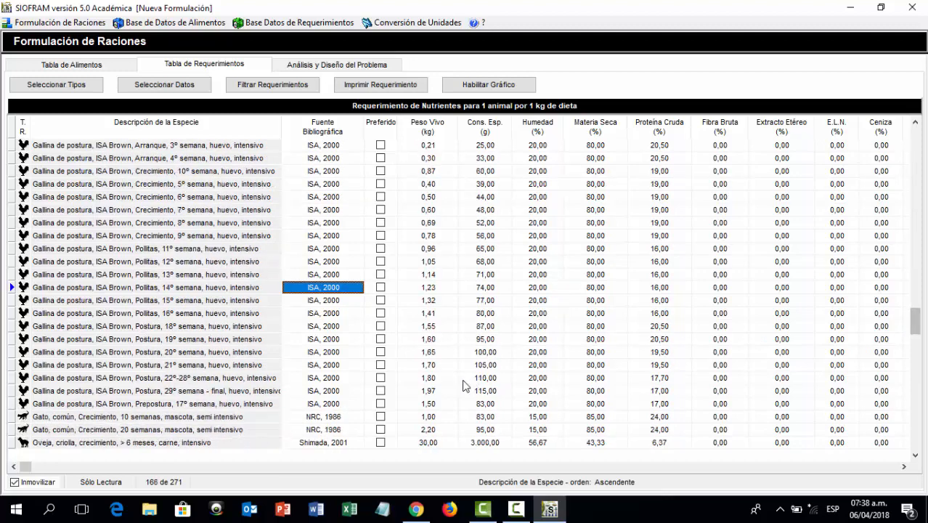
pyautogui.click(213, 392)
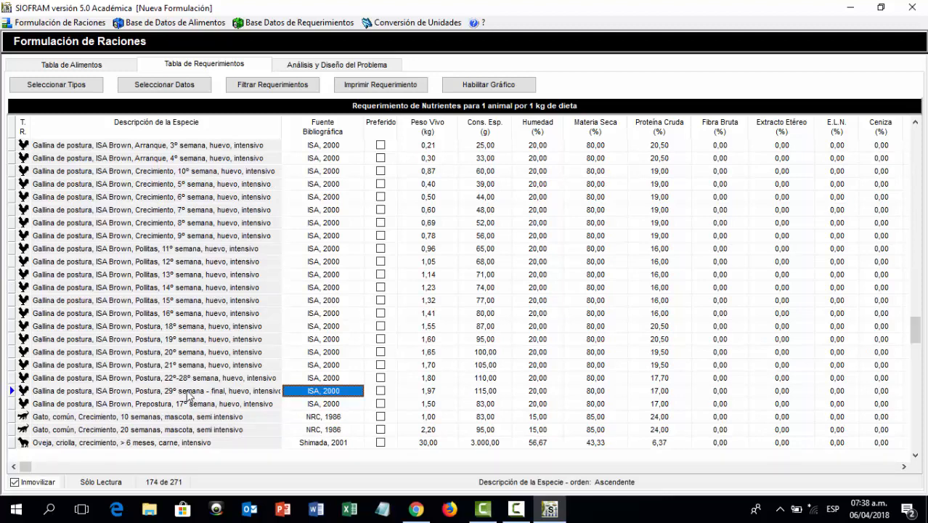
pyautogui.rightClick(224, 393)
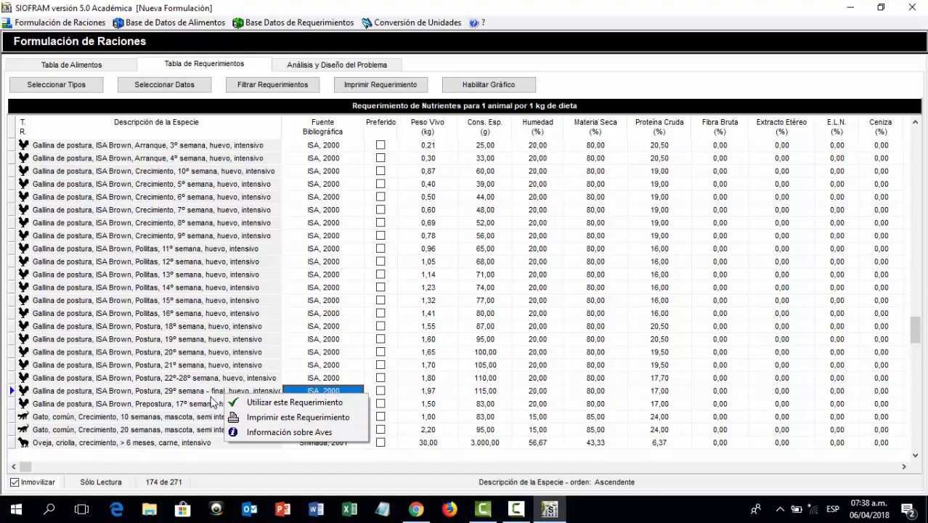
pyautogui.click(196, 390)
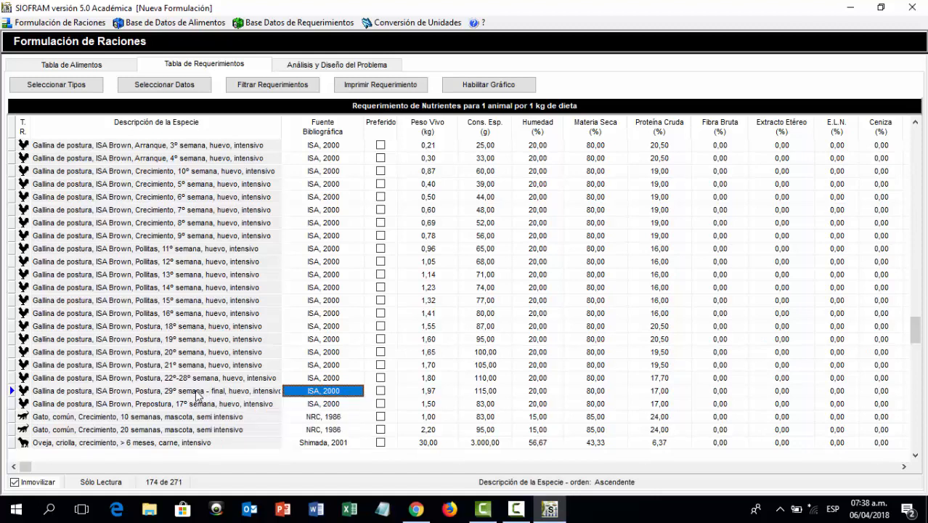
pyautogui.rightClick(196, 393)
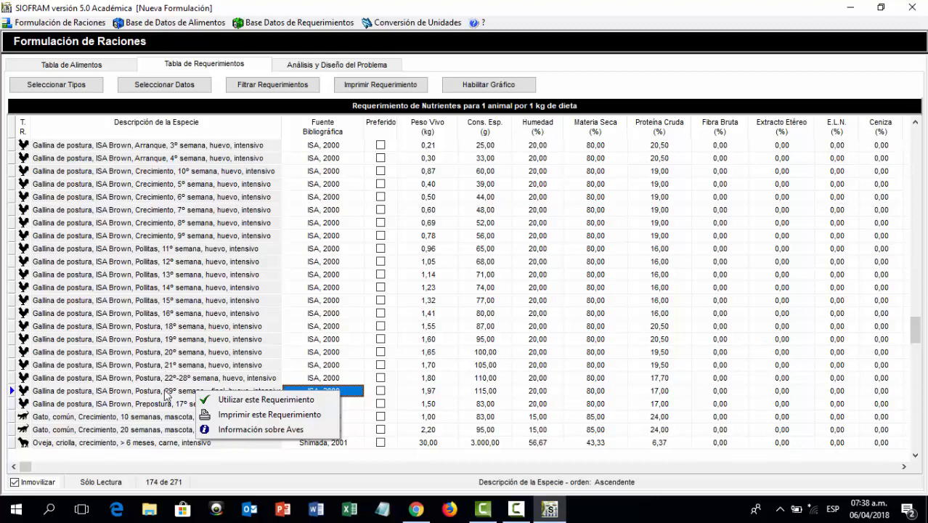
pyautogui.click(231, 401)
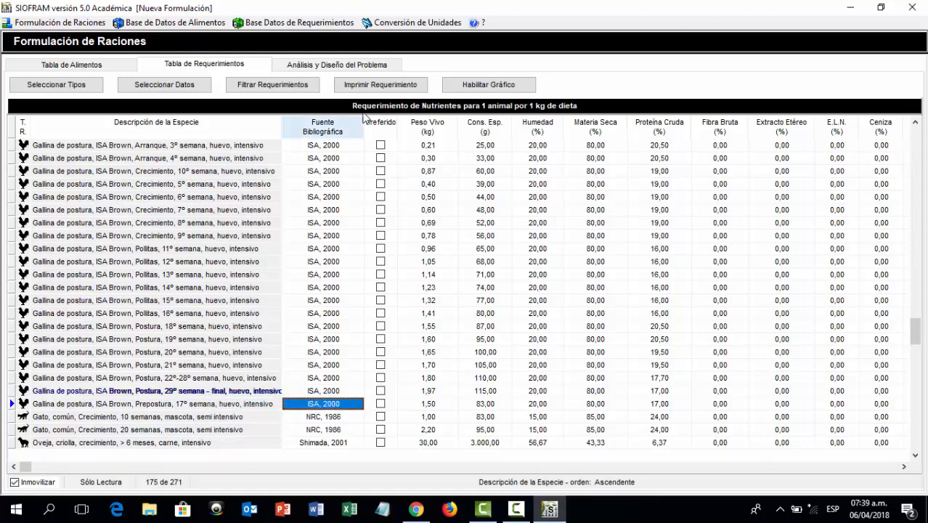
pyautogui.click(353, 66)
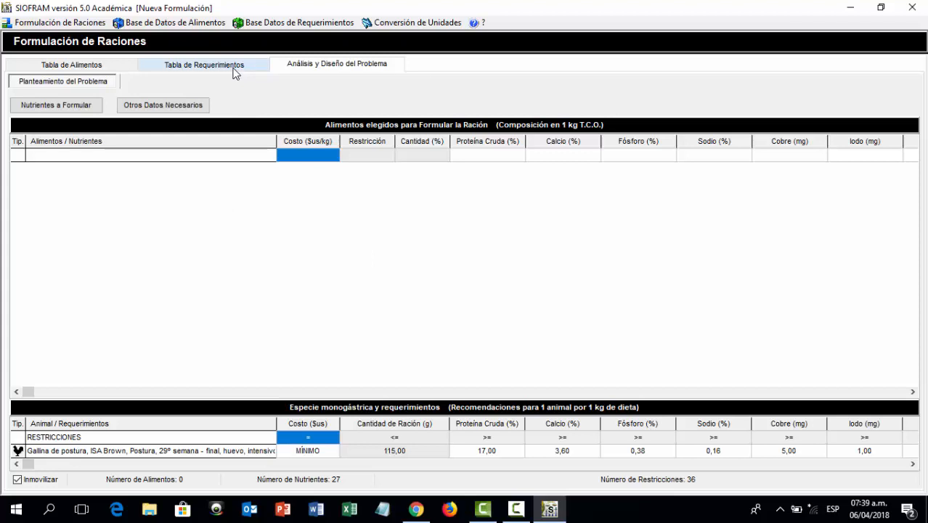
# Add the food "Maíz amarillo, Zea mays indentata, grano, molido" to the ration and check it in the problem statement
pyautogui.click(118, 65)
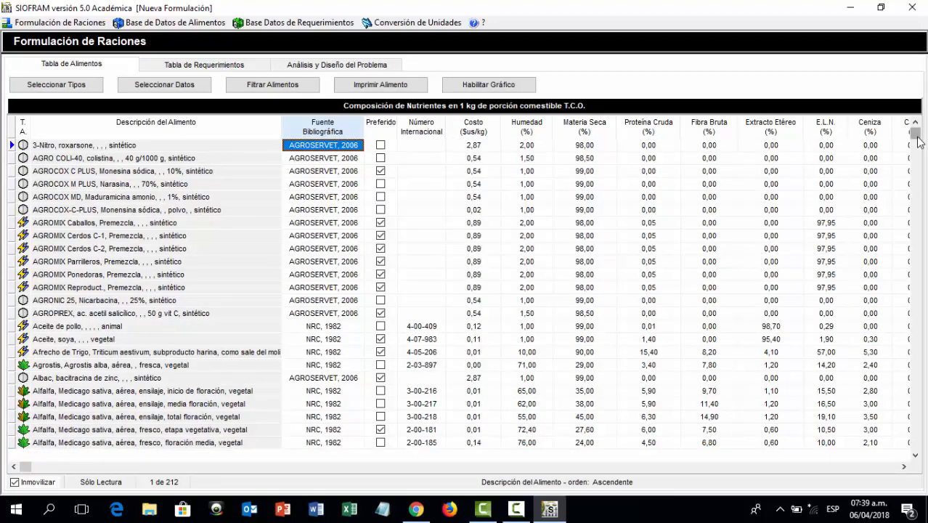
pyautogui.moveTo(916, 137); pyautogui.dragTo(869, 330)
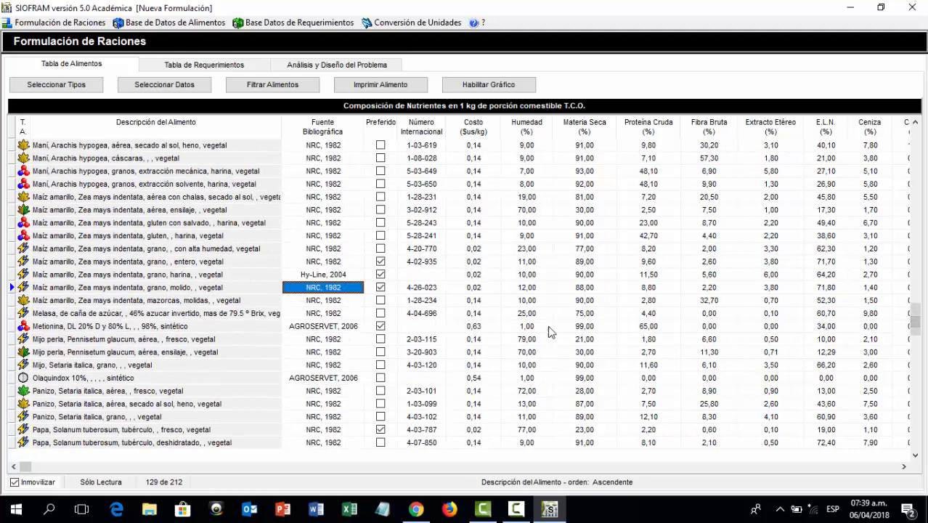
pyautogui.click(192, 266)
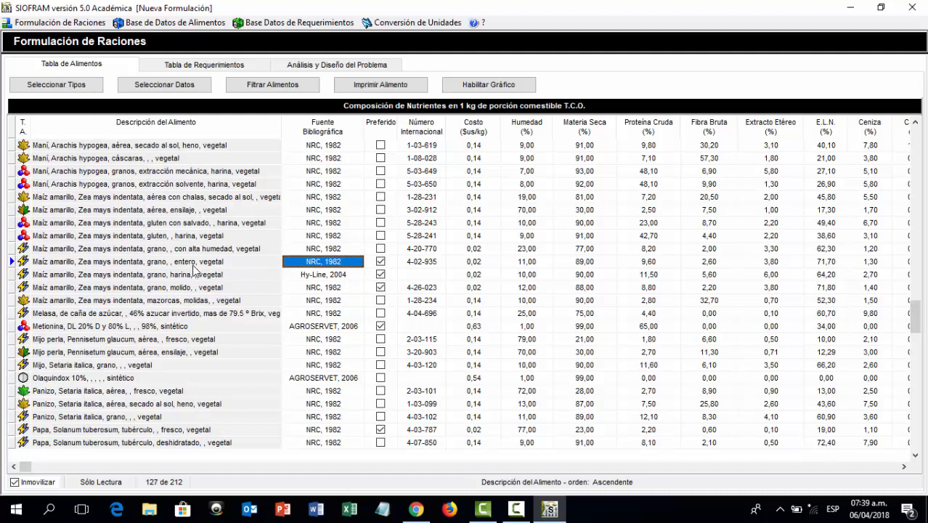
pyautogui.click(179, 289)
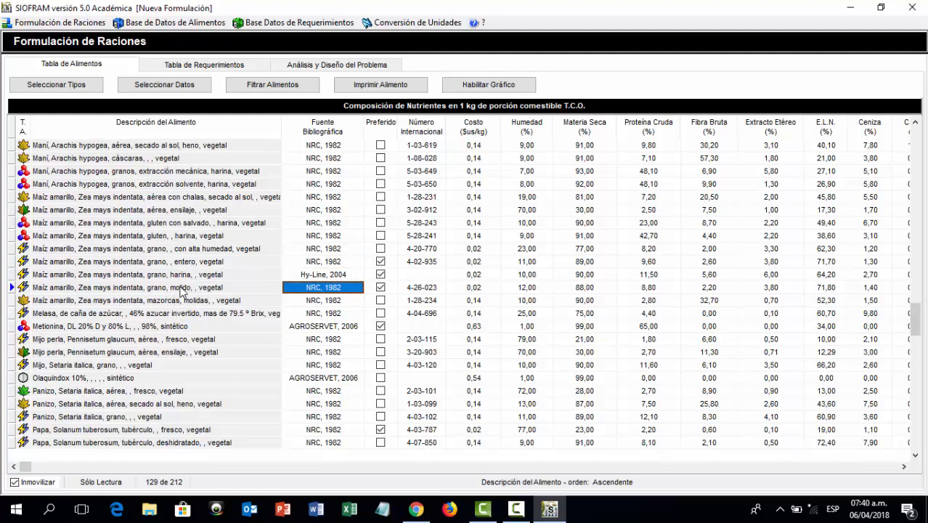
pyautogui.rightClick(180, 289)
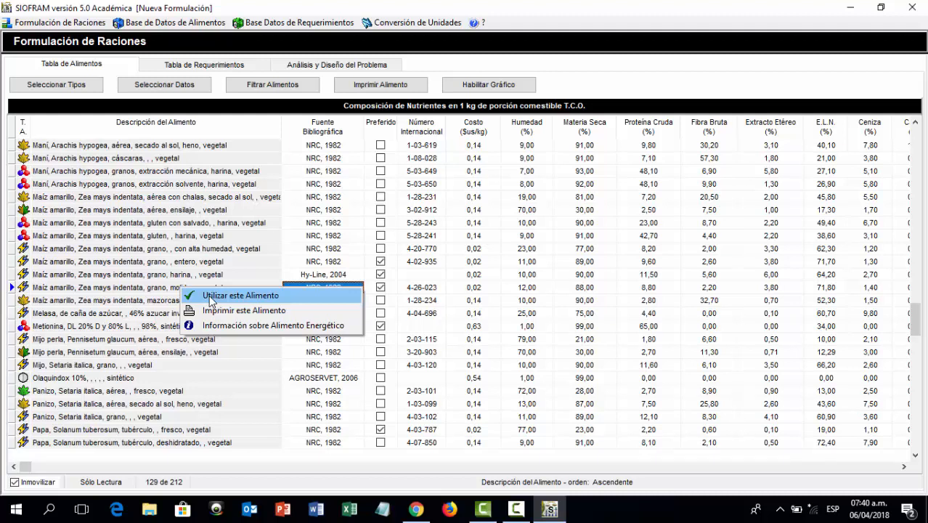
pyautogui.rightClick(172, 292)
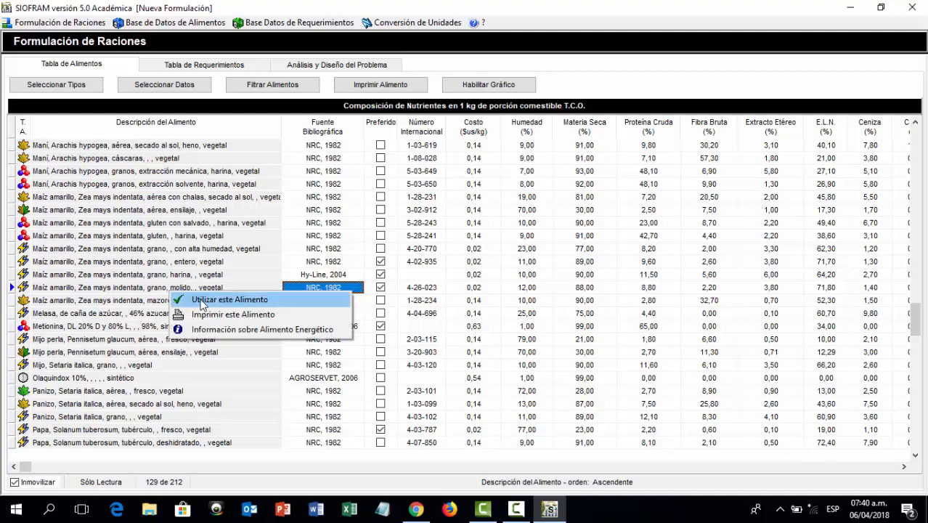
pyautogui.click(217, 300)
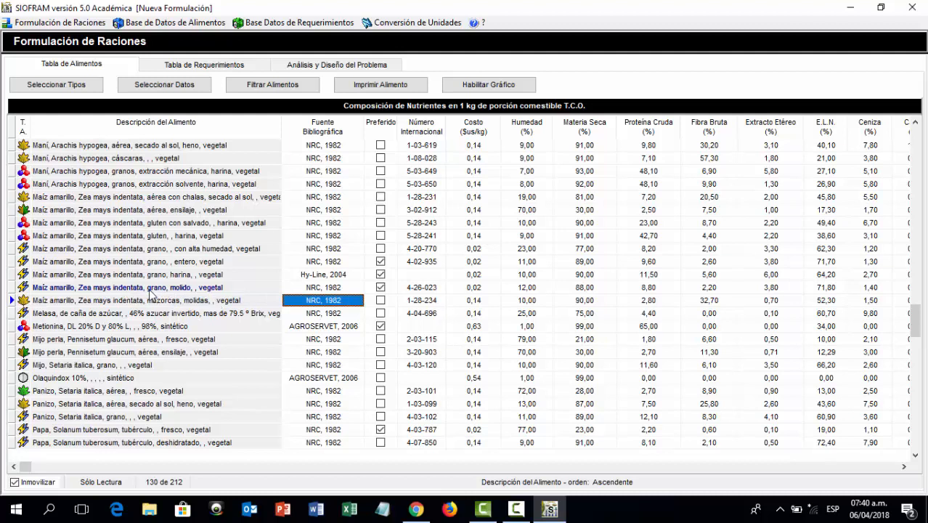
pyautogui.click(332, 65)
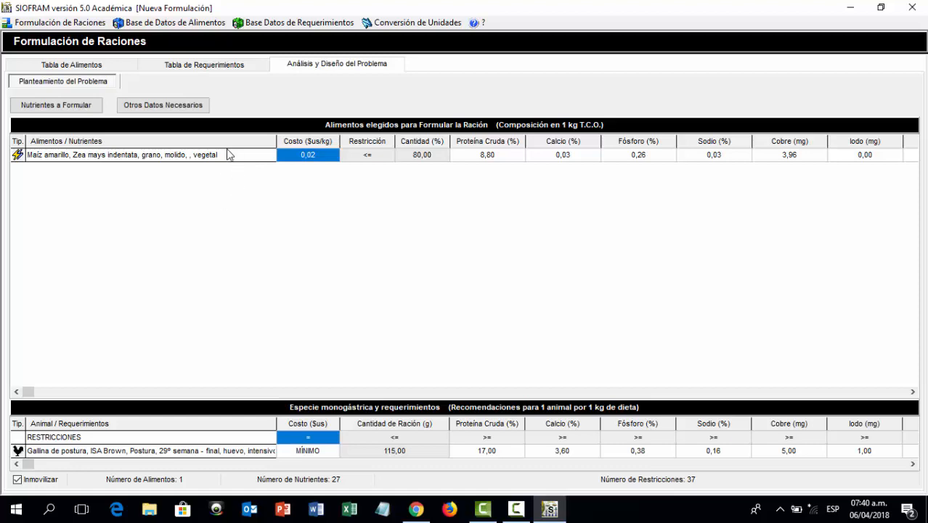
# Add the food "Soya, Glycine max, semillas, extracción solvente, harina" to the ration and check it in the problem statement
pyautogui.click(106, 65)
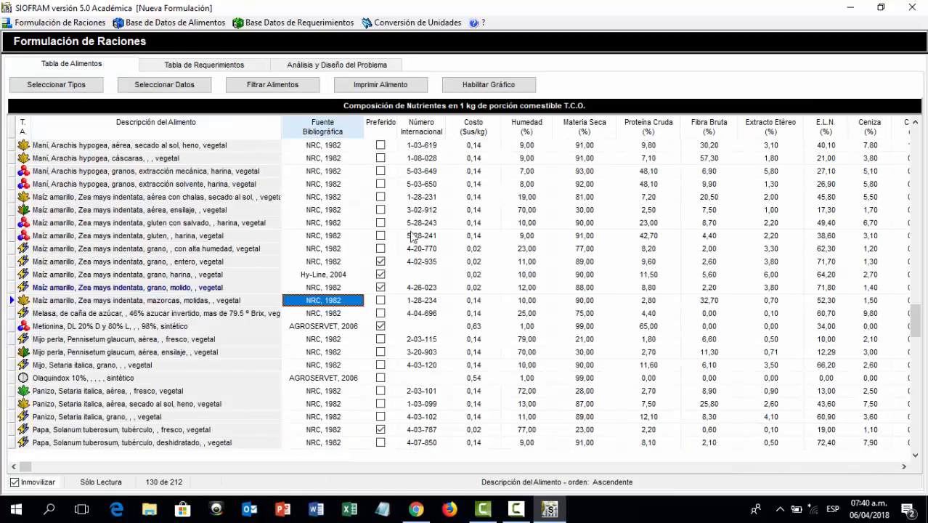
pyautogui.moveTo(915, 326); pyautogui.dragTo(903, 389)
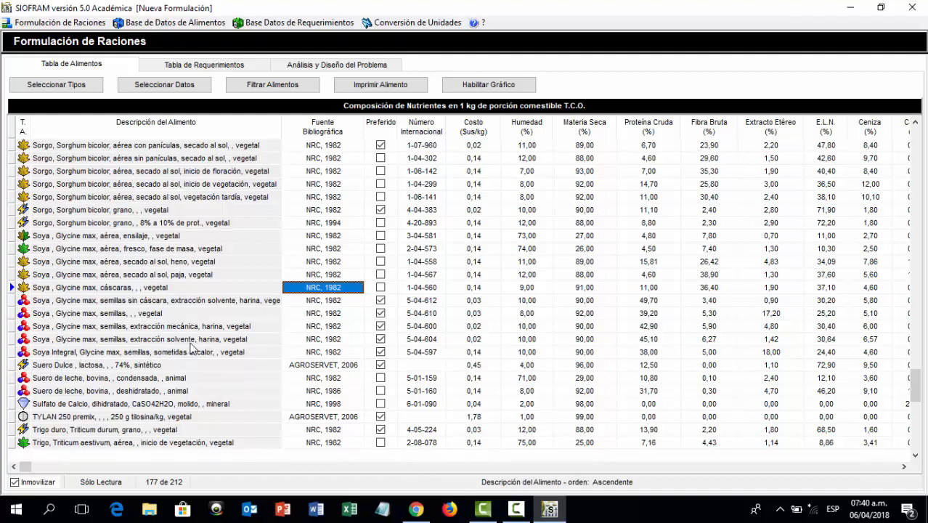
pyautogui.press('Down')
pyautogui.press('Down')
pyautogui.press('Down')
pyautogui.press('Down')
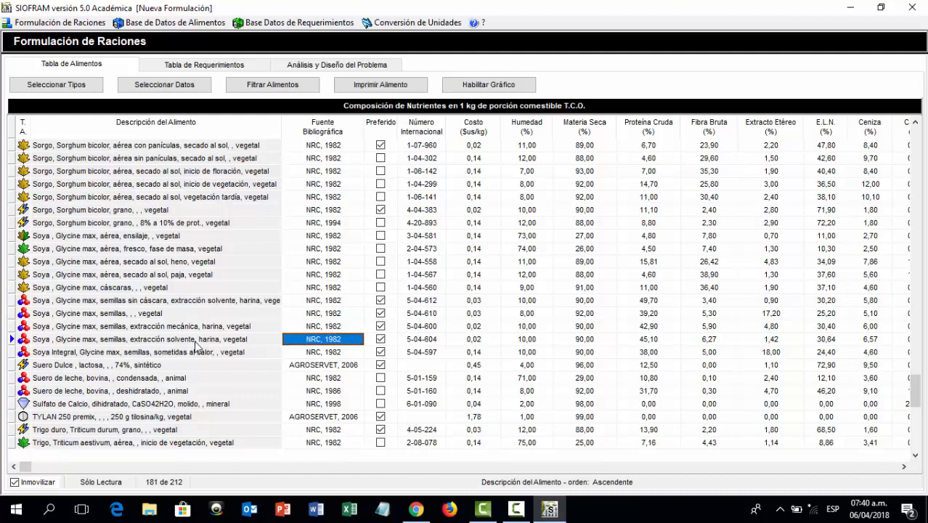
pyautogui.rightClick(195, 345)
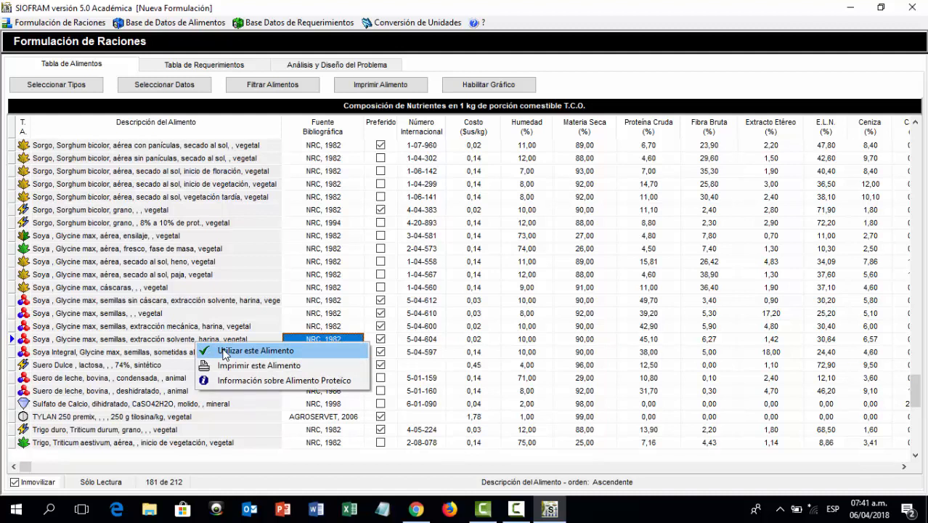
pyautogui.click(222, 351)
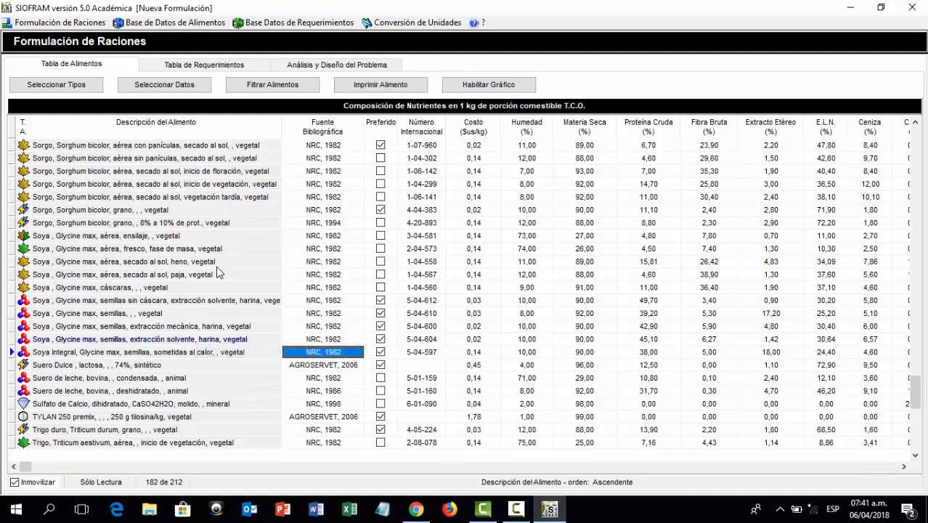
pyautogui.click(337, 65)
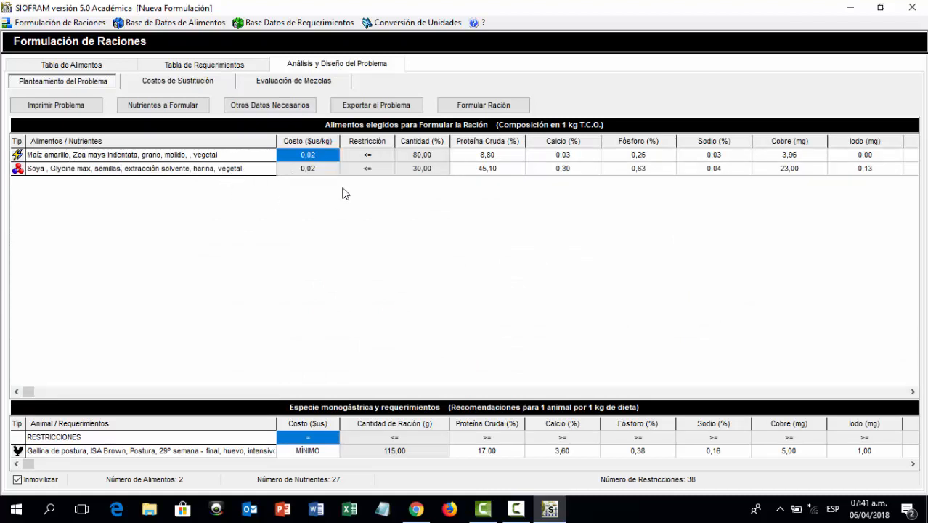
# In the nutrients to formulate, turn off both general restrictions, on food quantities and on total food types
pyautogui.click(178, 107)
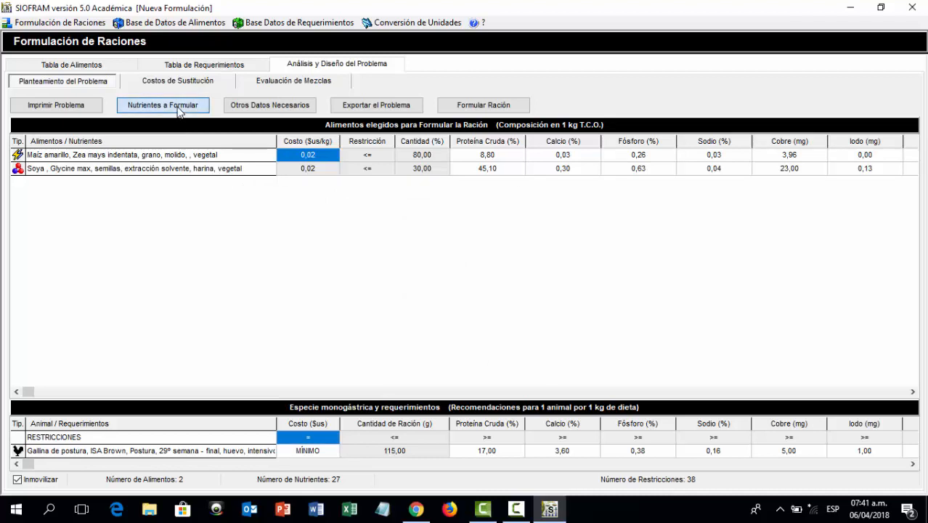
pyautogui.click(399, 186)
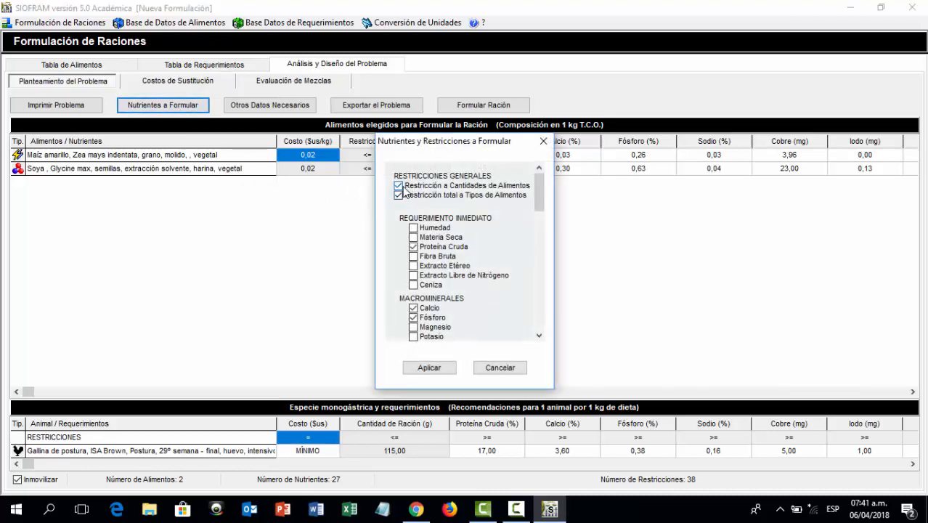
pyautogui.click(401, 195)
# Exclude the macrominerals Calcio, Fósforo and Sodio from the nutrients to formulate
pyautogui.moveTo(539, 192); pyautogui.dragTo(538, 200)
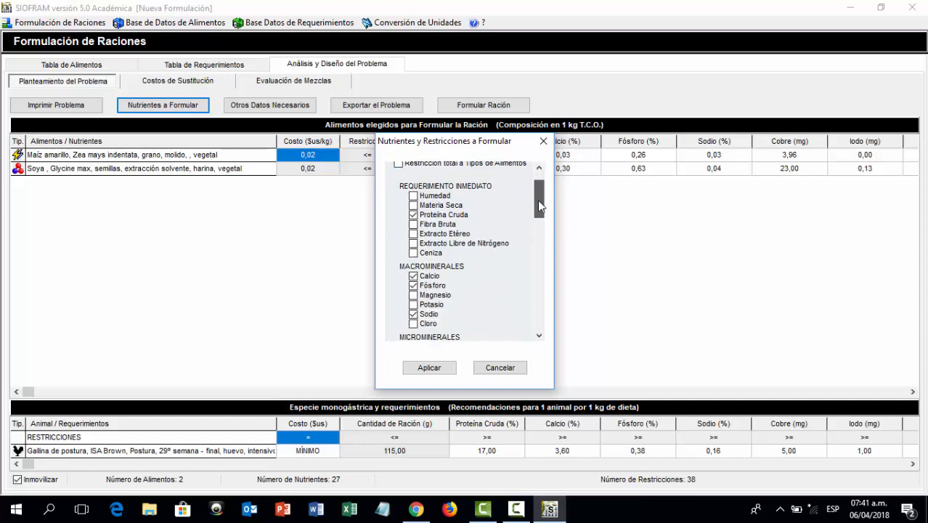
pyautogui.click(433, 271)
pyautogui.click(434, 280)
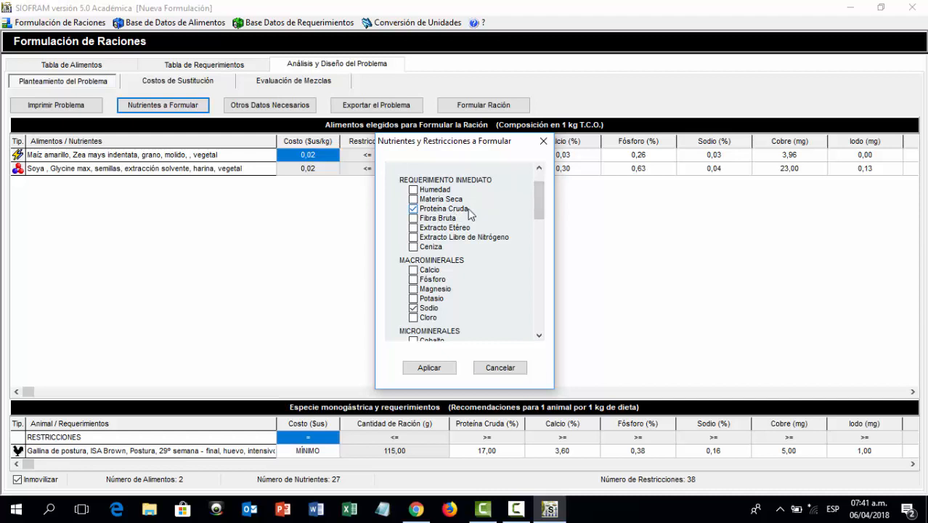
pyautogui.moveTo(539, 199); pyautogui.dragTo(540, 220)
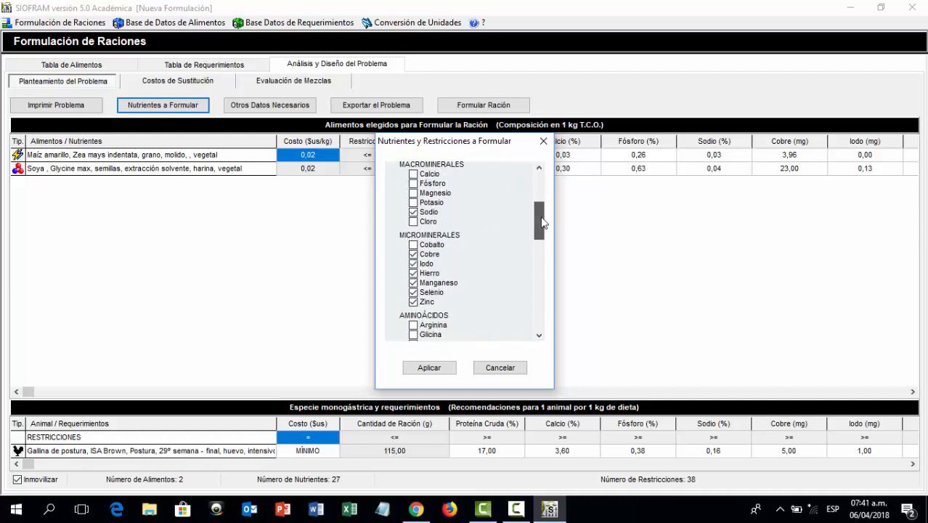
pyautogui.click(429, 214)
# Exclude the microminerals Iodo, Selenio and Zinc from the nutrients to formulate
pyautogui.click(427, 265)
pyautogui.click(427, 292)
pyautogui.click(427, 301)
# Exclude the amino acids Metionina, Cistina, Treonina and Triptófano from the nutrients to formulate
pyautogui.moveTo(537, 233); pyautogui.dragTo(537, 273)
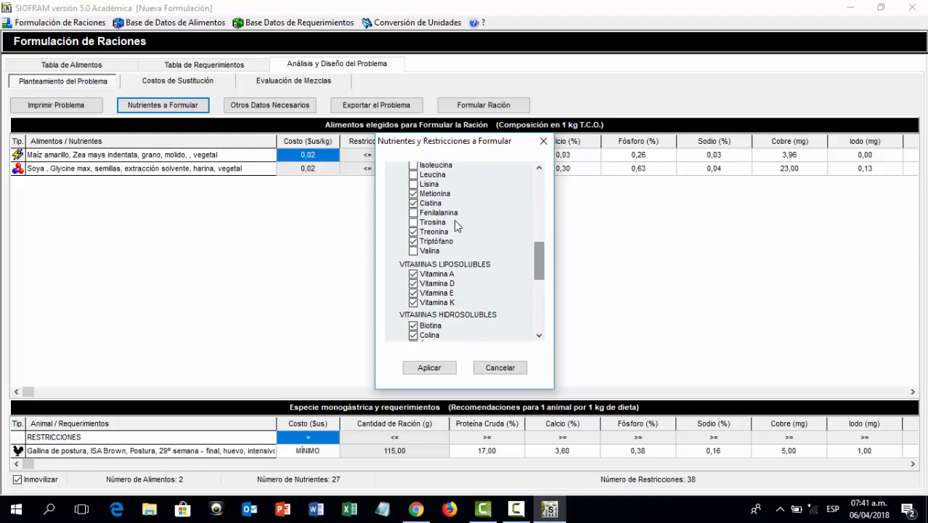
pyautogui.click(434, 194)
pyautogui.click(431, 203)
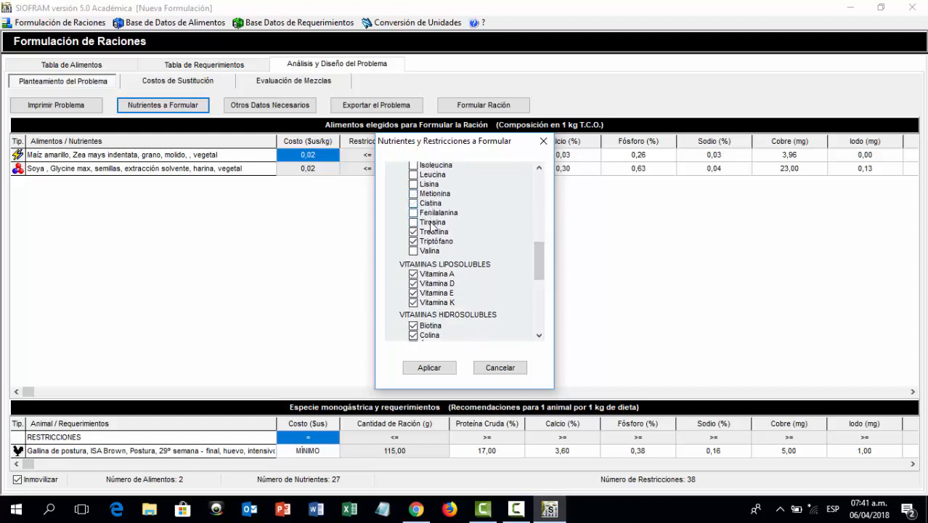
pyautogui.click(429, 232)
pyautogui.click(429, 241)
# Exclude the fat-soluble vitamins A, D, E and K from the nutrients to formulate
pyautogui.moveTo(539, 267); pyautogui.dragTo(540, 286)
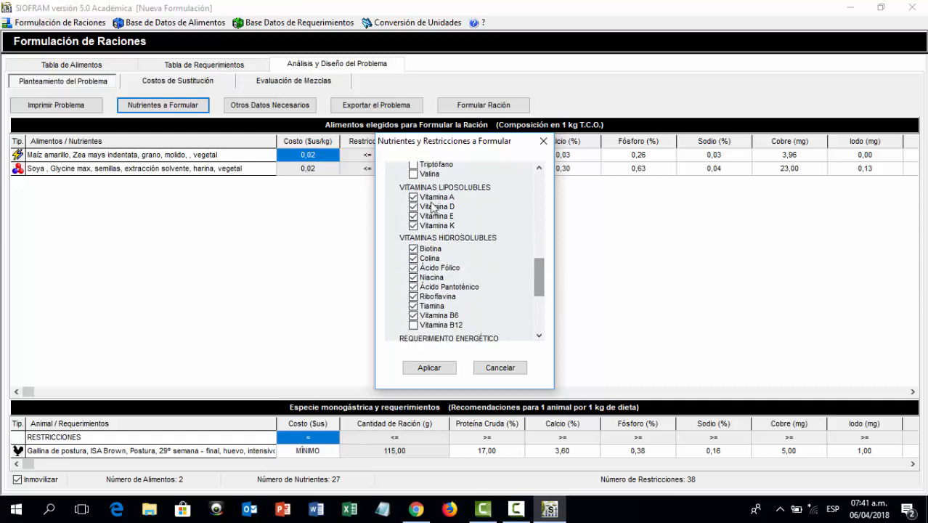
pyautogui.click(433, 197)
pyautogui.click(434, 207)
pyautogui.click(434, 216)
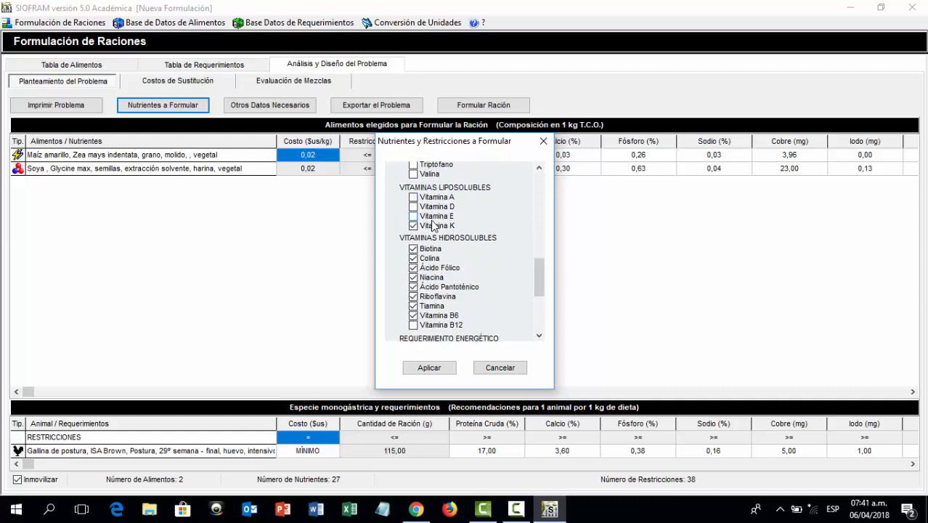
pyautogui.click(431, 226)
# Exclude all water-soluble vitamins from Biotina through Vitamina B6, and apply the nutrient selection to the problem
pyautogui.click(430, 258)
pyautogui.click(430, 249)
pyautogui.click(431, 268)
pyautogui.click(431, 277)
pyautogui.click(432, 288)
pyautogui.click(432, 296)
pyautogui.moveTo(537, 277); pyautogui.dragTo(526, 234)
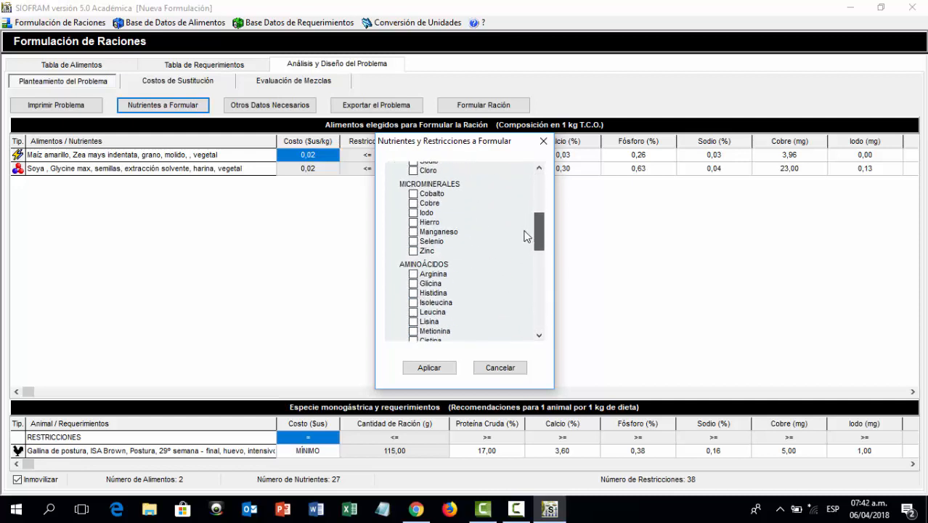
pyautogui.click(429, 367)
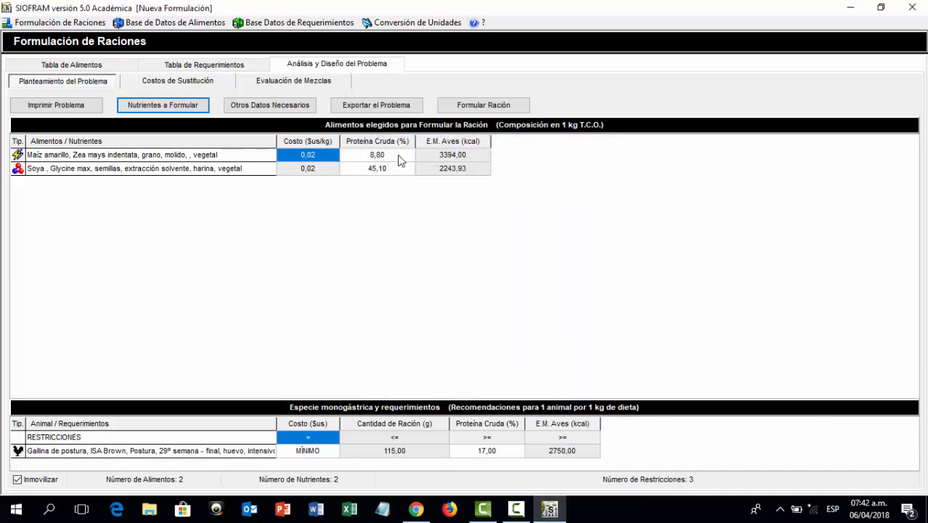
# Formulate the ration and display the chart of food quantities in the solution
pyautogui.click(485, 107)
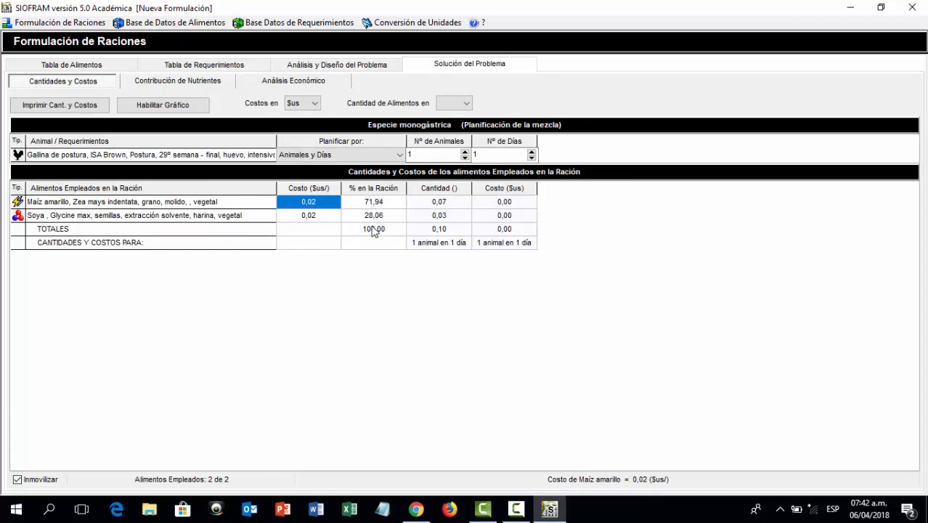
pyautogui.click(185, 106)
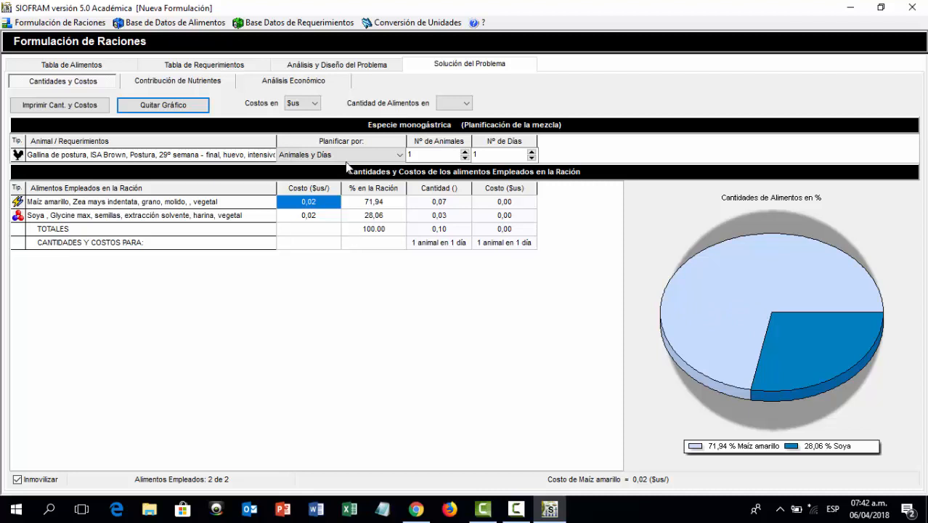
# Add Calcio to the nutrients to formulate, accepting the loss of the existing solution, and try to formulate the ration
pyautogui.click(336, 67)
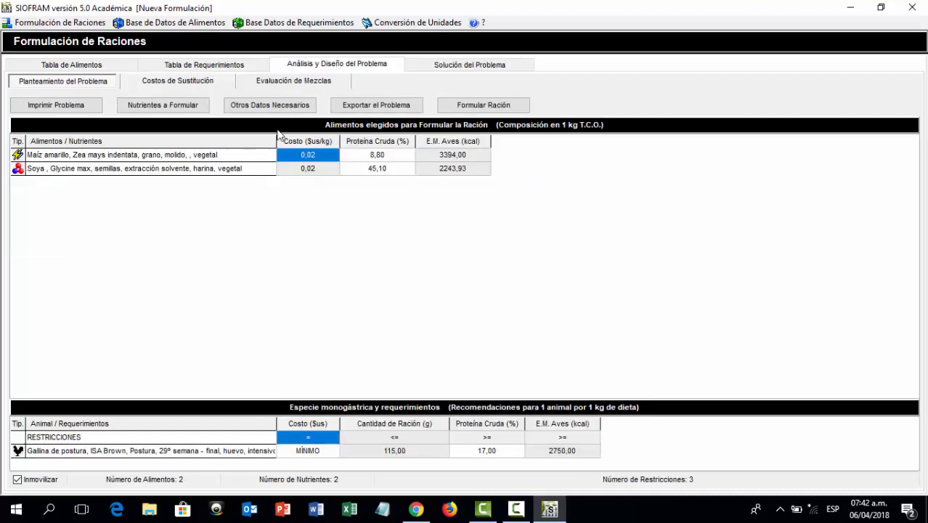
pyautogui.click(177, 107)
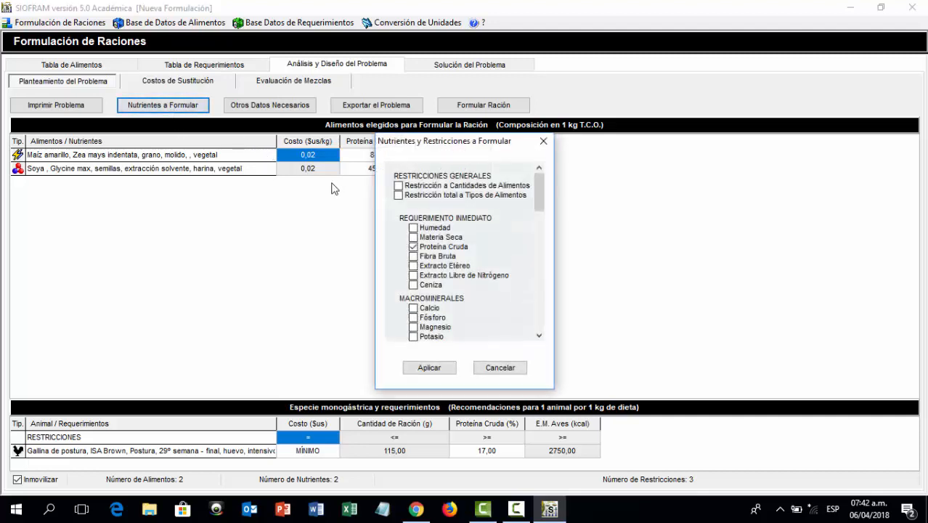
pyautogui.scroll(-3, 541, 199)
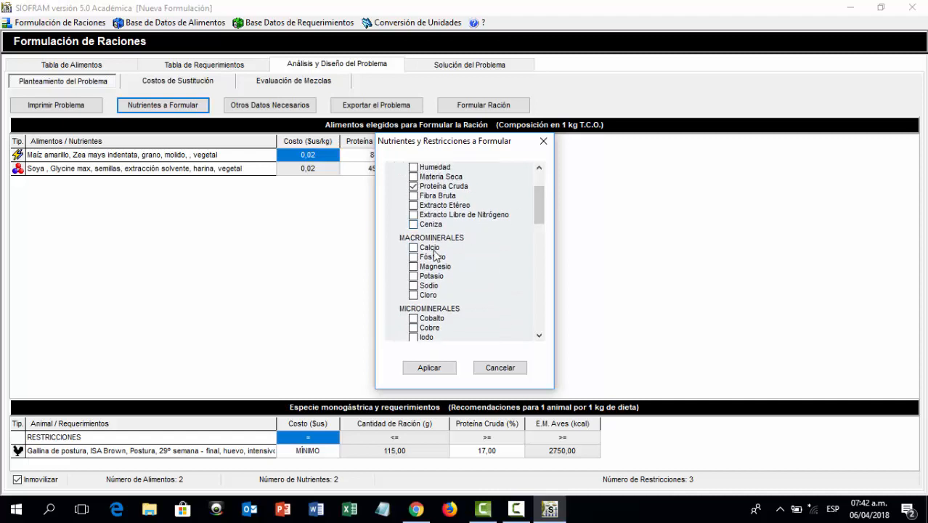
pyautogui.click(430, 249)
pyautogui.click(426, 367)
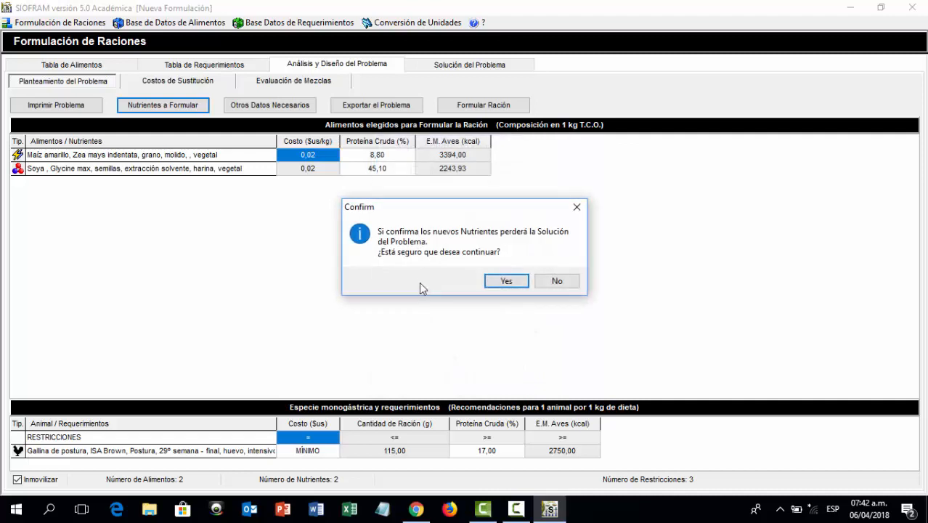
pyautogui.click(507, 281)
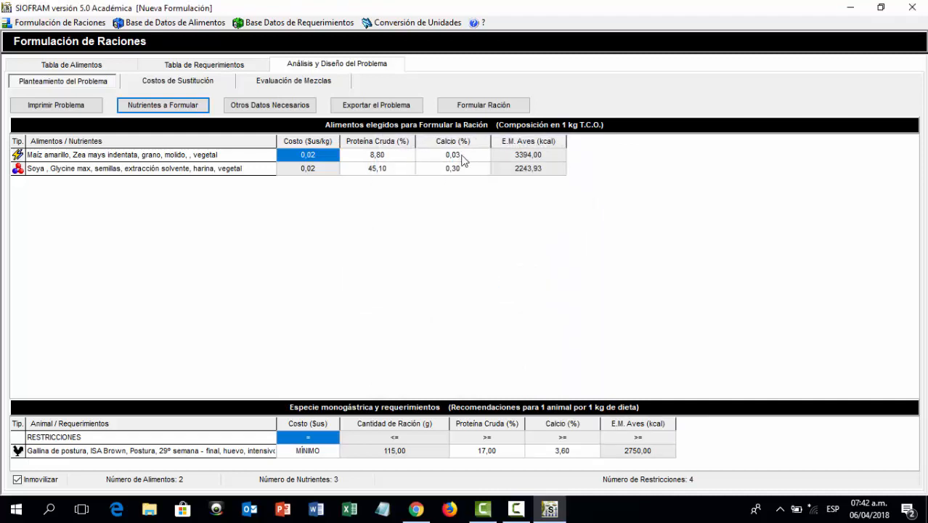
pyautogui.click(500, 109)
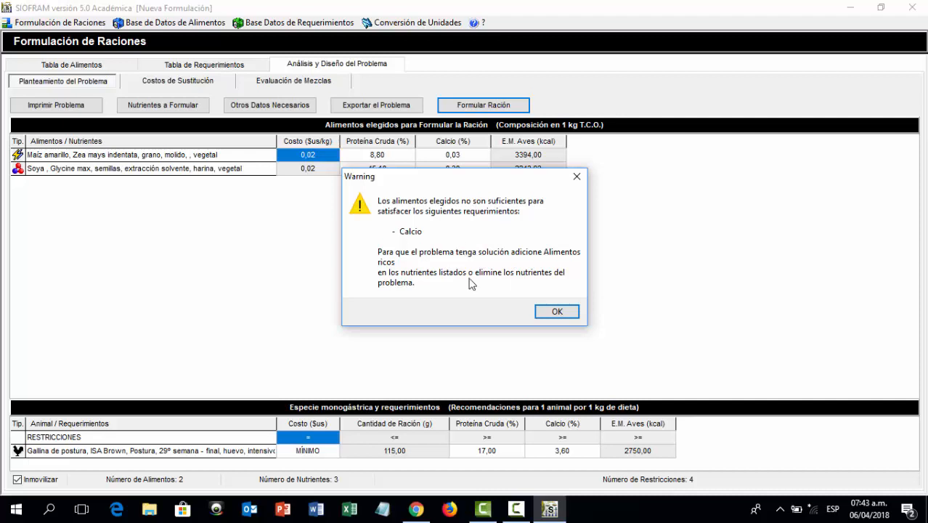
pyautogui.click(559, 313)
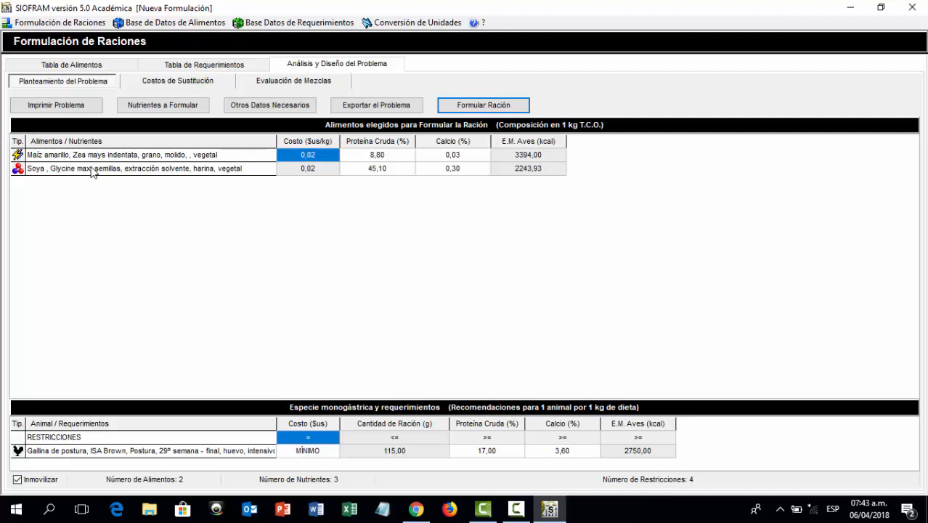
# Add the ground mineral Conchilla from the food table to the chosen foods and formulate the ration
pyautogui.click(115, 67)
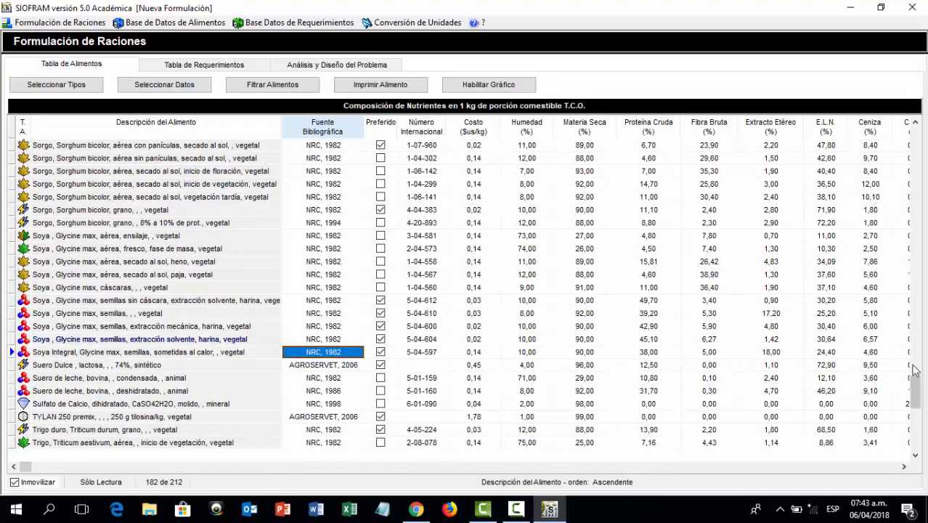
pyautogui.moveTo(915, 370); pyautogui.dragTo(923, 262)
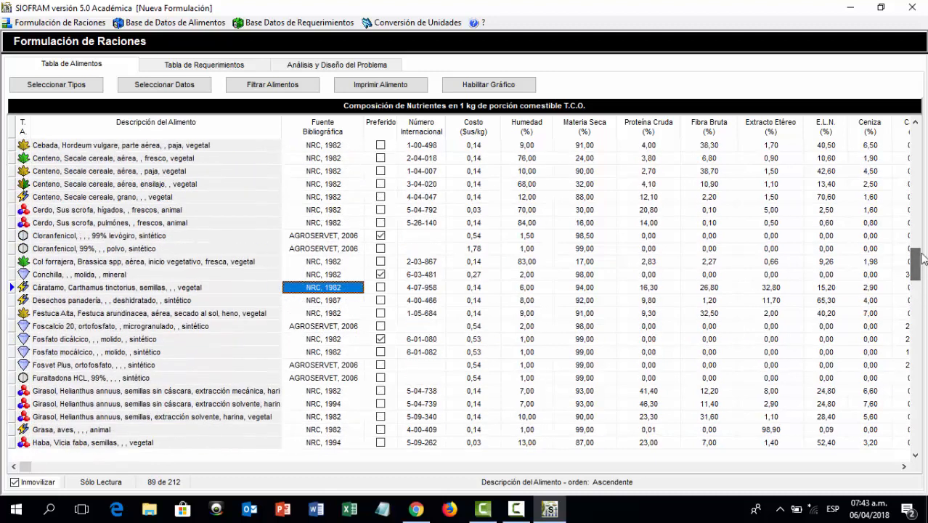
pyautogui.rightClick(84, 280)
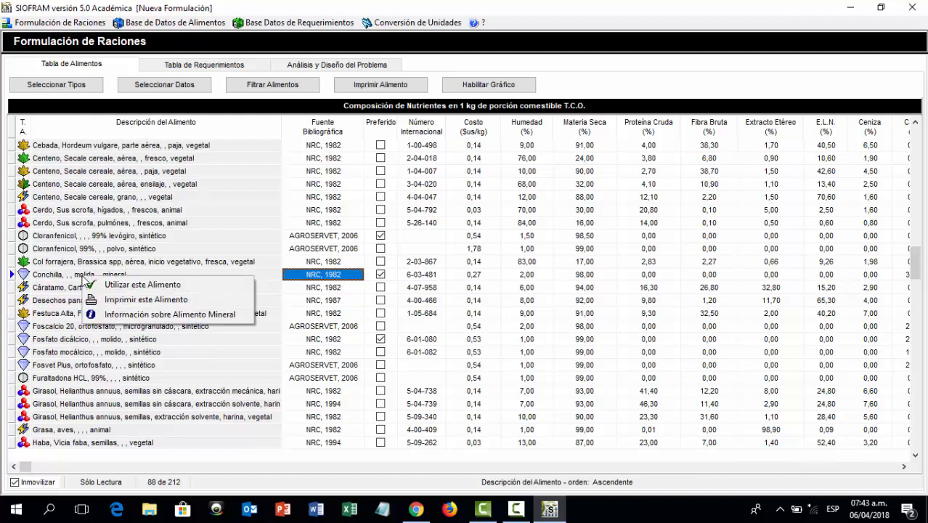
pyautogui.click(110, 285)
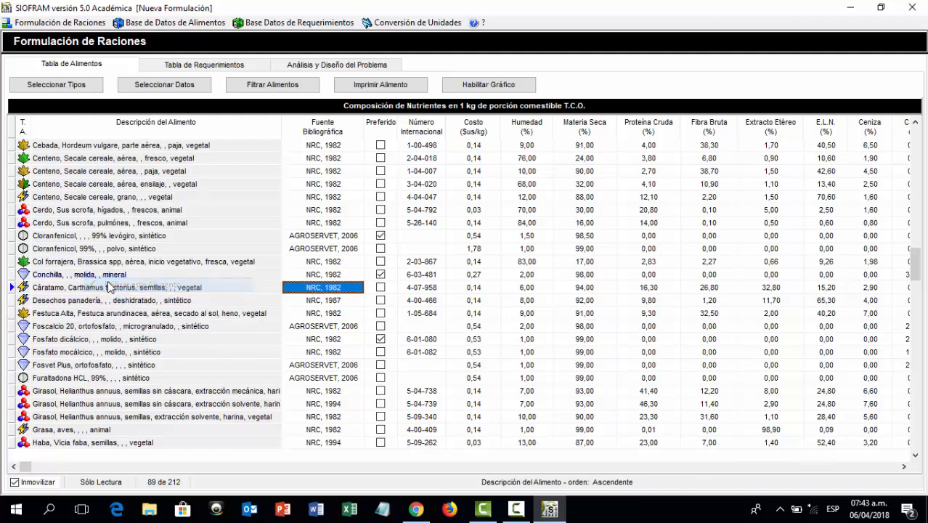
pyautogui.click(356, 64)
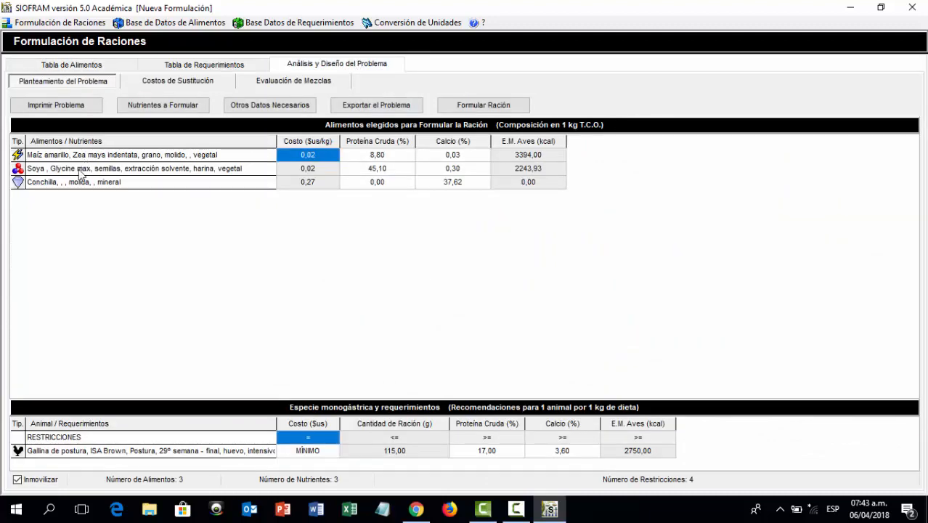
pyautogui.click(496, 114)
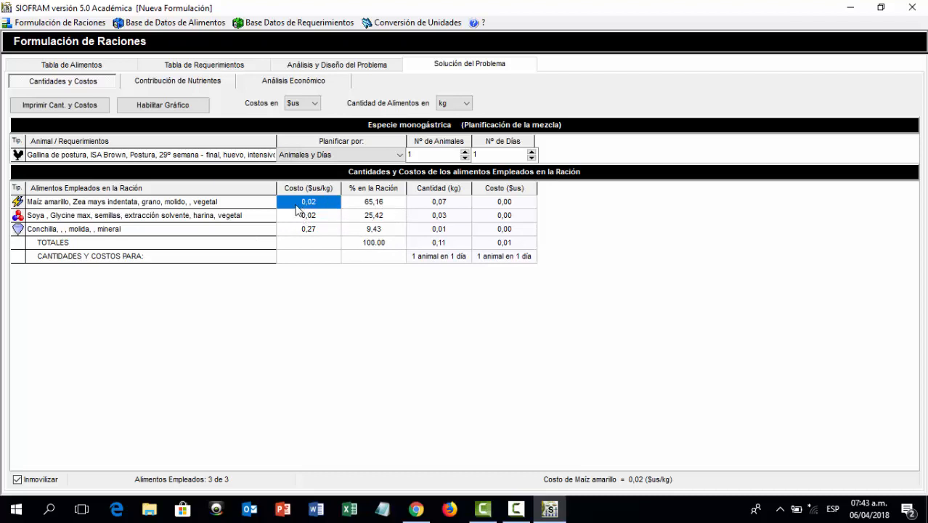
# Add Fósforo to the nutrients to formulate, accepting the loss of the solution, and try to formulate the ration again
pyautogui.click(365, 72)
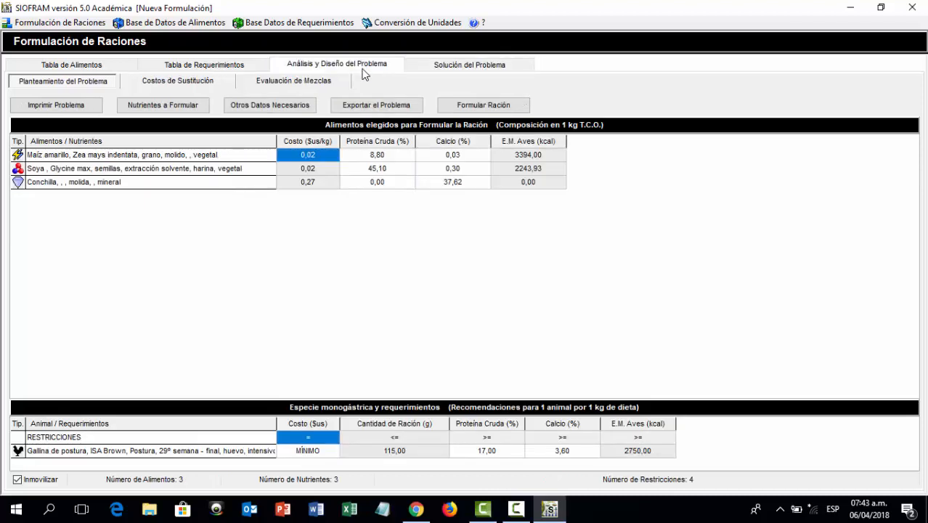
pyautogui.click(171, 106)
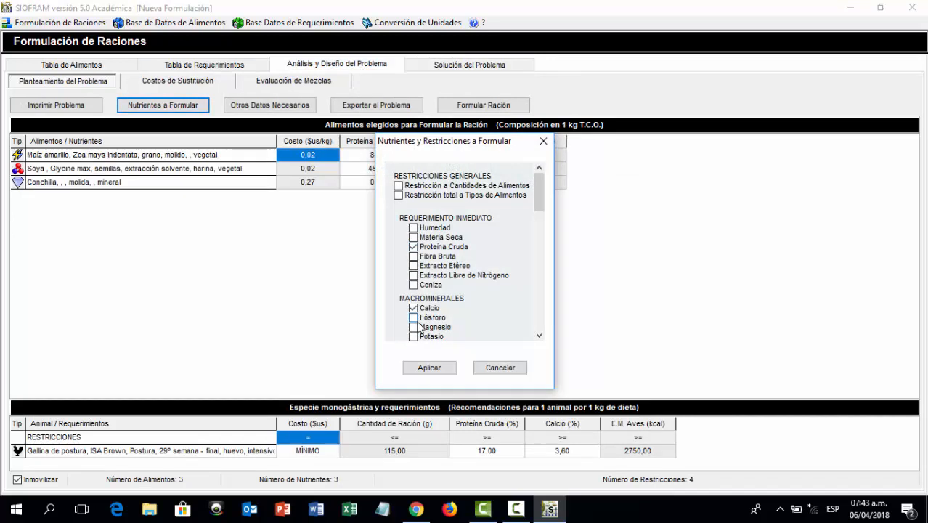
pyautogui.click(428, 367)
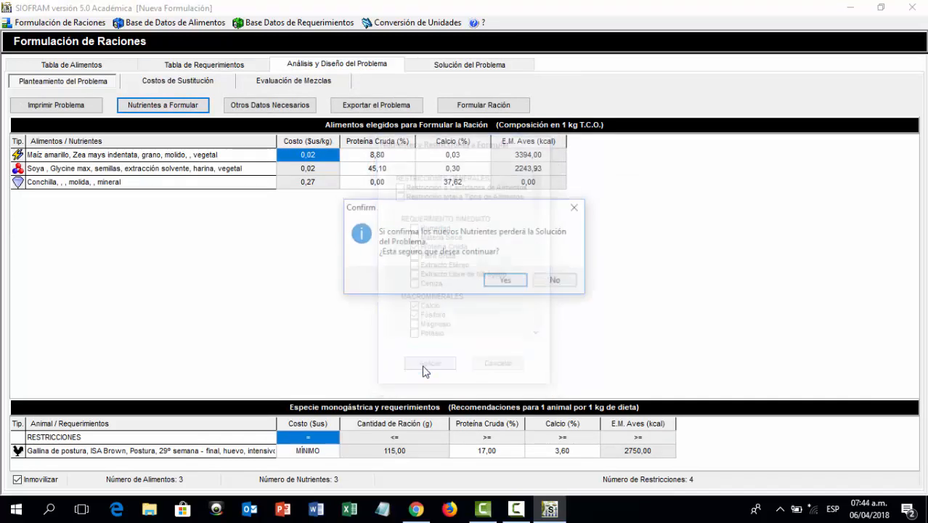
pyautogui.click(506, 283)
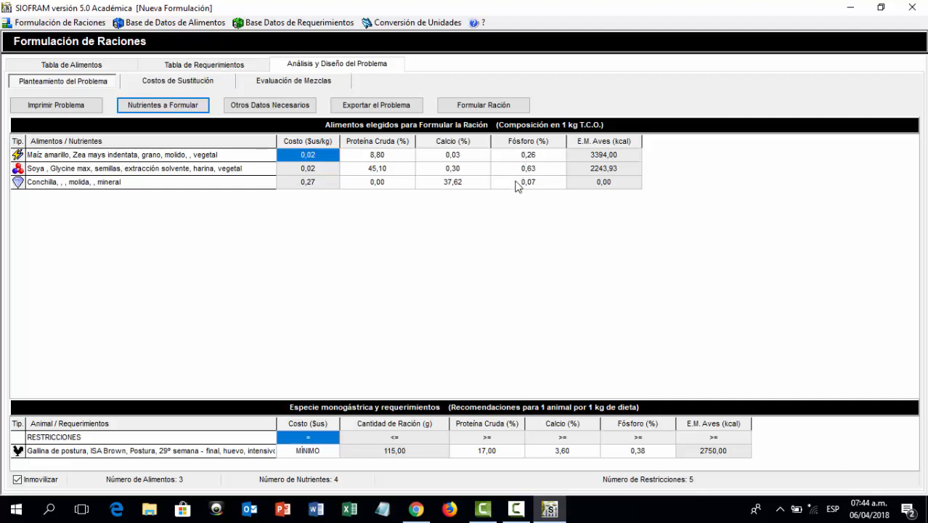
pyautogui.click(482, 107)
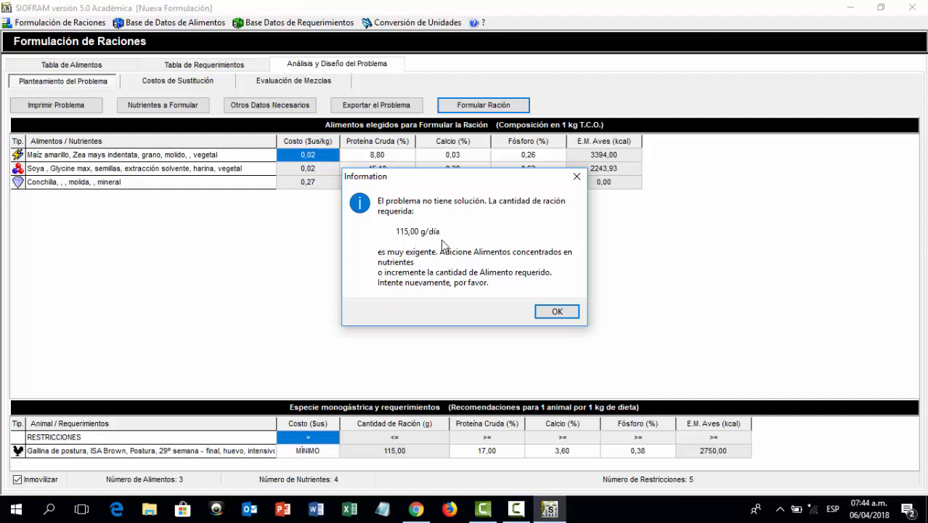
pyautogui.click(550, 313)
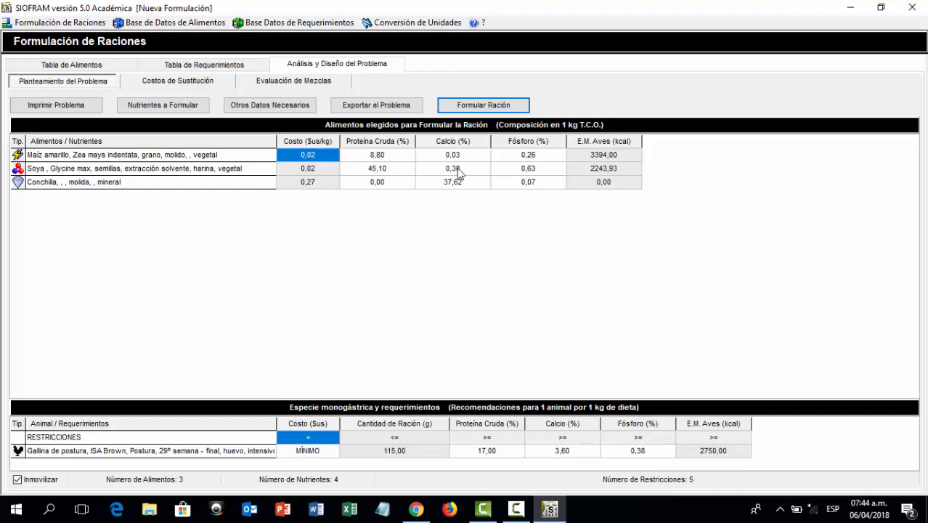
# Add the ground synthetic Fosfato dicálcico to the chosen foods and formulate the ration with it
pyautogui.click(117, 66)
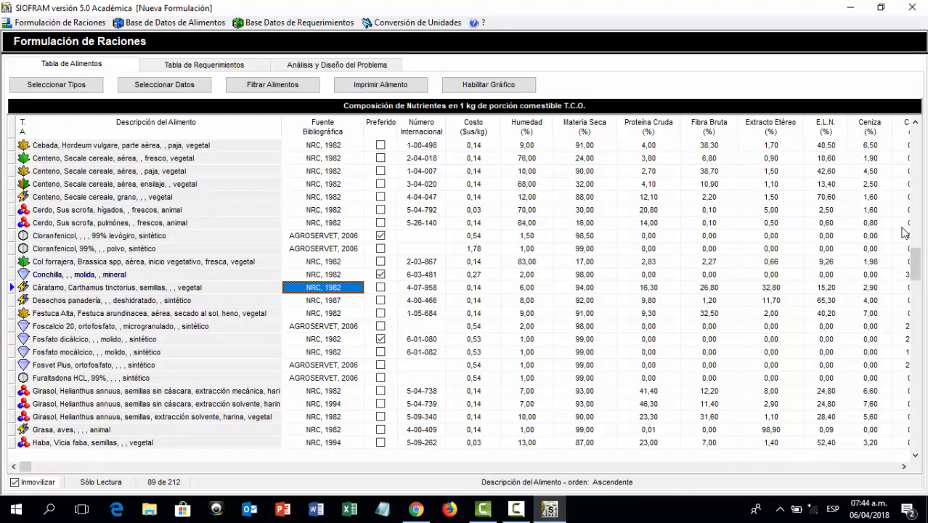
pyautogui.moveTo(912, 260); pyautogui.dragTo(915, 277)
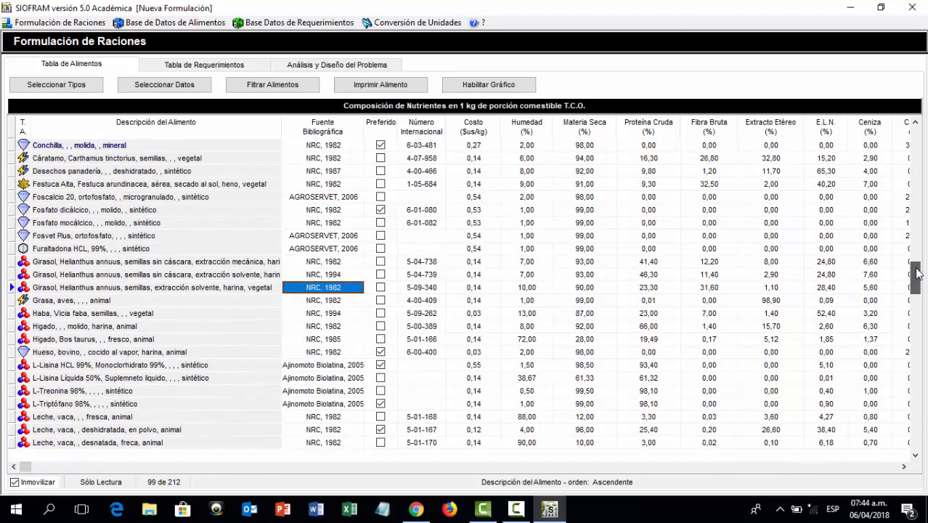
pyautogui.rightClick(103, 214)
pyautogui.click(129, 220)
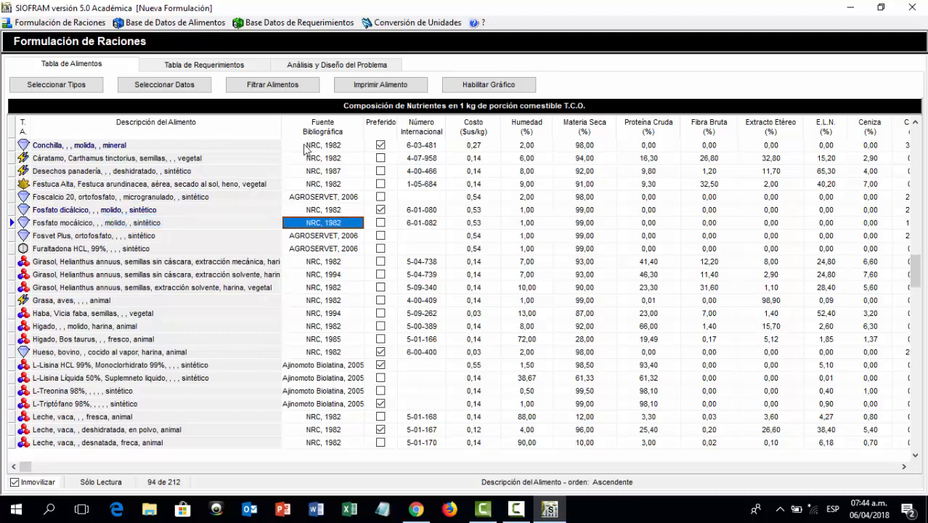
pyautogui.click(341, 66)
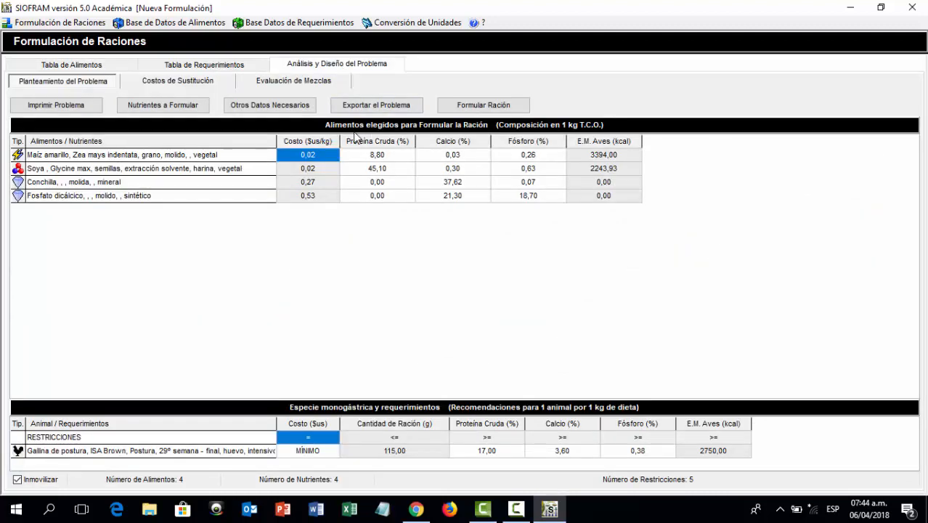
pyautogui.click(474, 108)
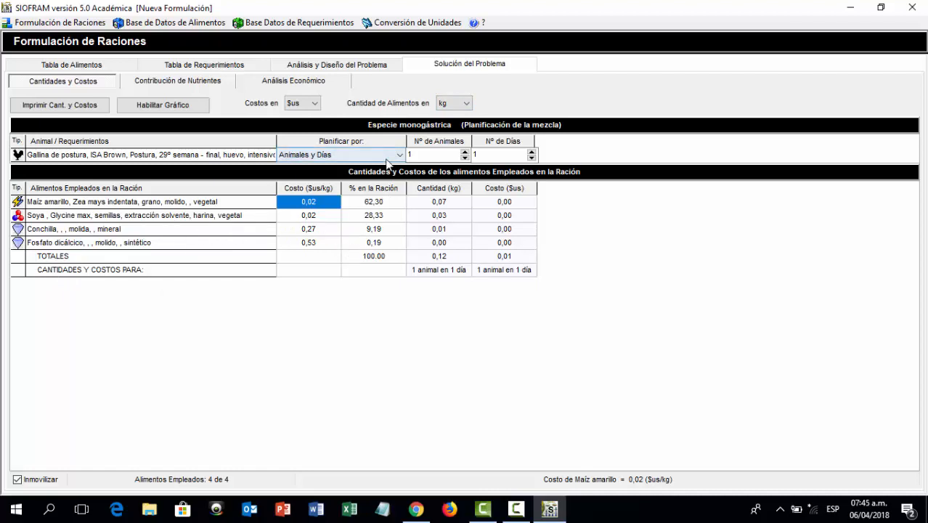
# Add Sodio and Cloro to the nutrients to formulate, accepting the loss of the existing solution
pyautogui.click(349, 66)
pyautogui.click(163, 105)
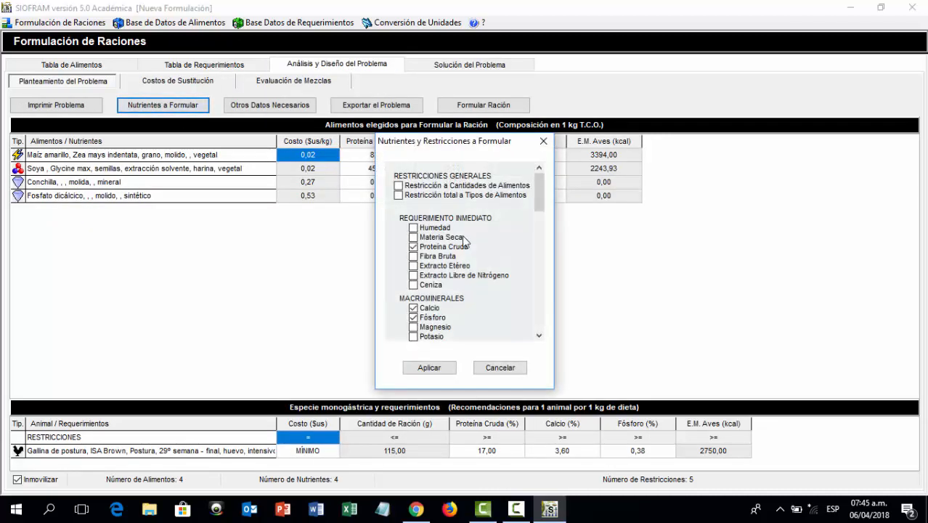
pyautogui.moveTo(539, 193); pyautogui.dragTo(535, 212)
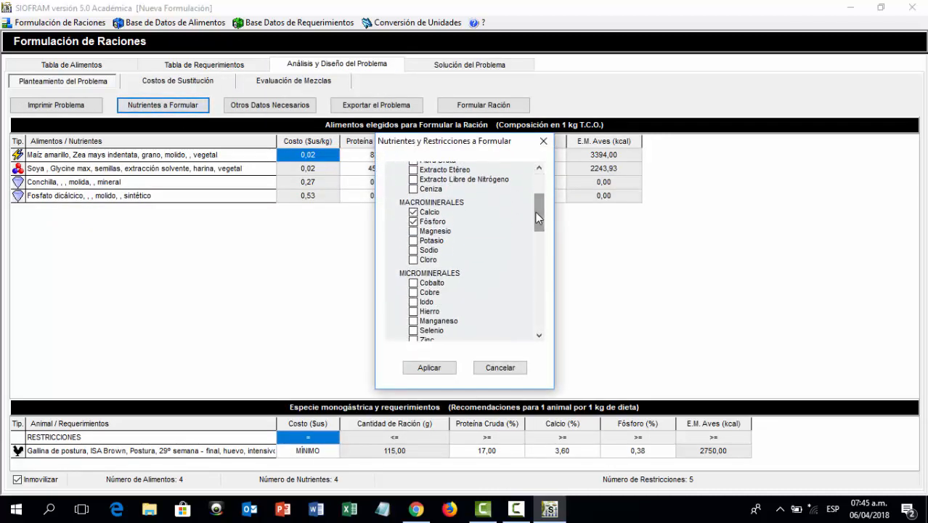
pyautogui.click(413, 251)
pyautogui.click(413, 260)
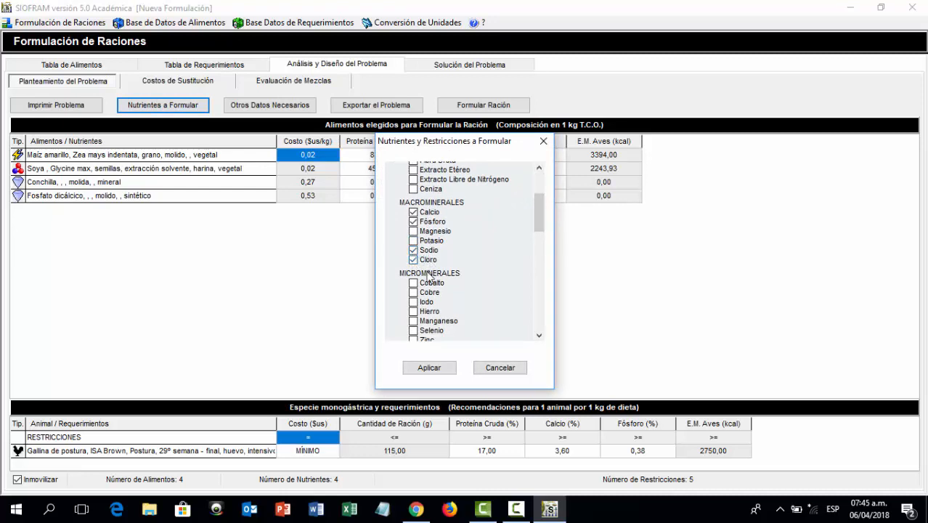
pyautogui.click(428, 368)
pyautogui.click(507, 279)
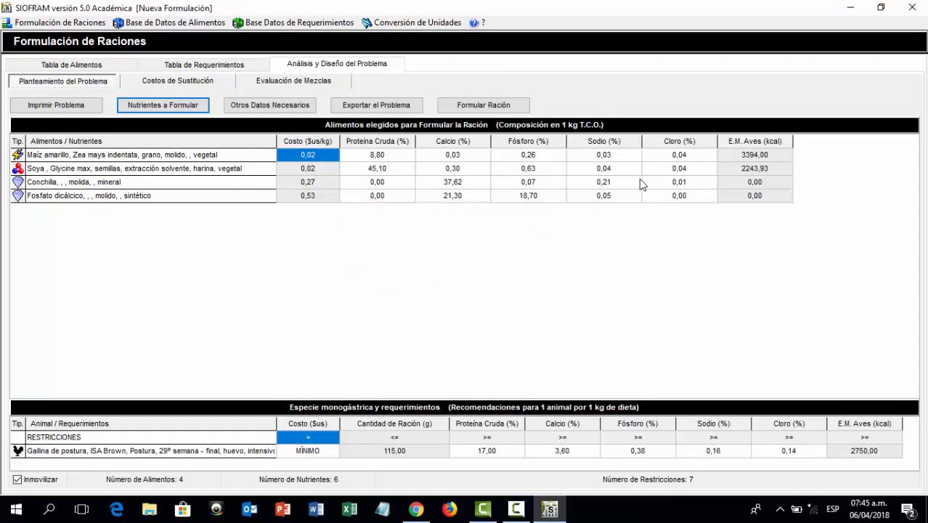
# Try to formulate the ration with the Sodio and Cloro requirements, using only the four foods already chosen
pyautogui.click(116, 68)
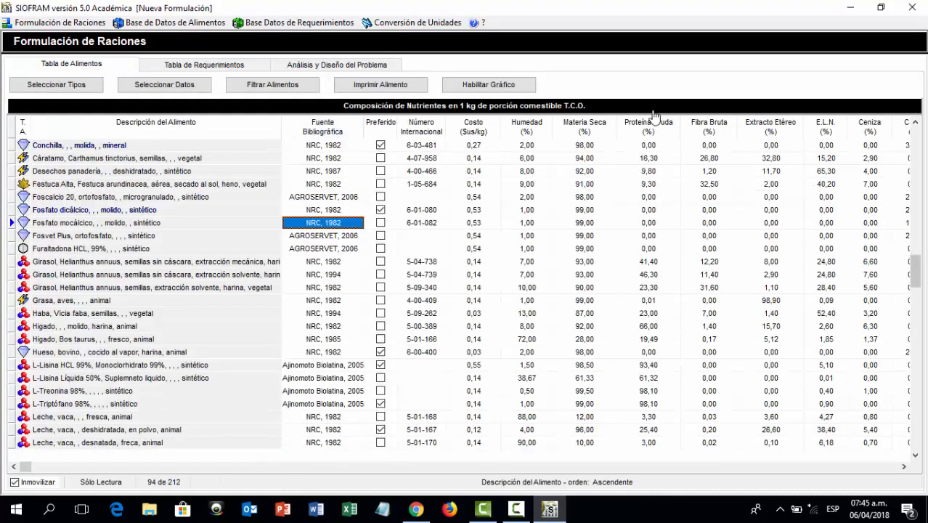
pyautogui.click(340, 66)
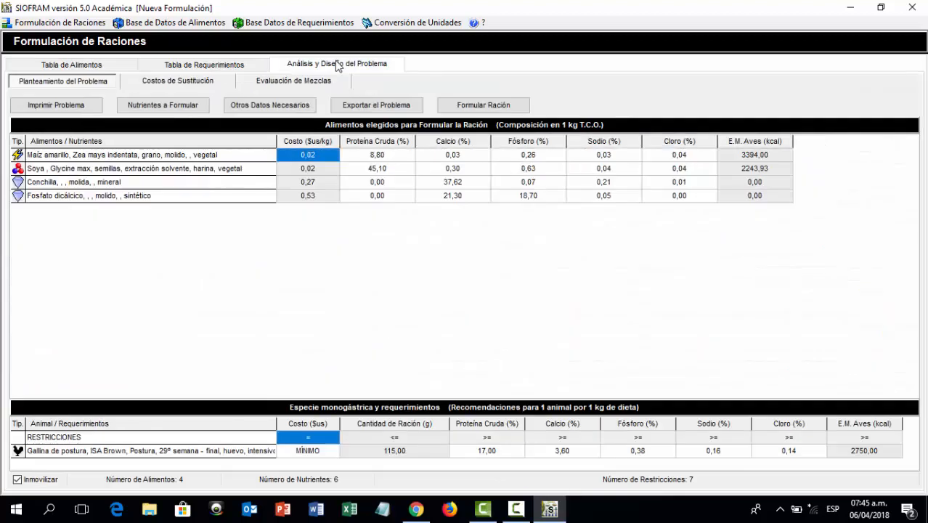
pyautogui.click(493, 111)
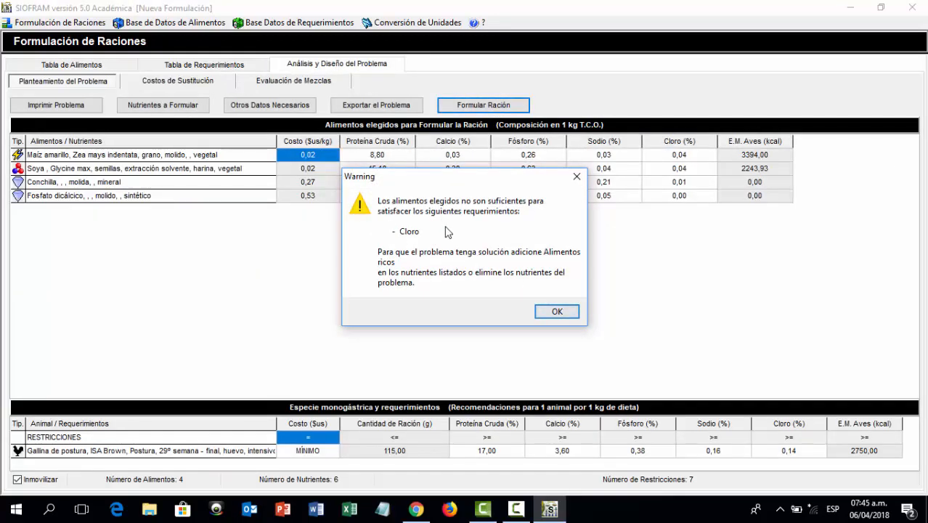
pyautogui.click(556, 312)
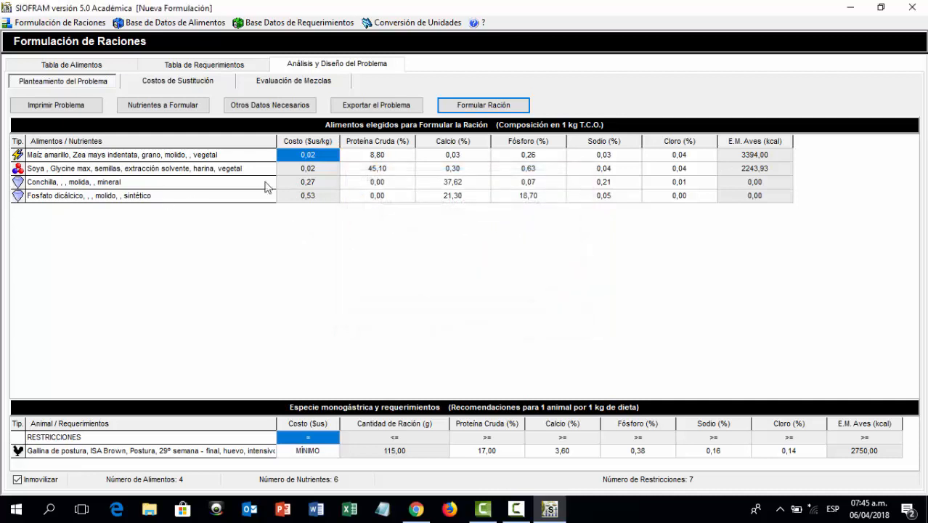
# Add the mineral Sal, NaCl from the food table to the chosen foods and formulate the ration with it
pyautogui.click(107, 67)
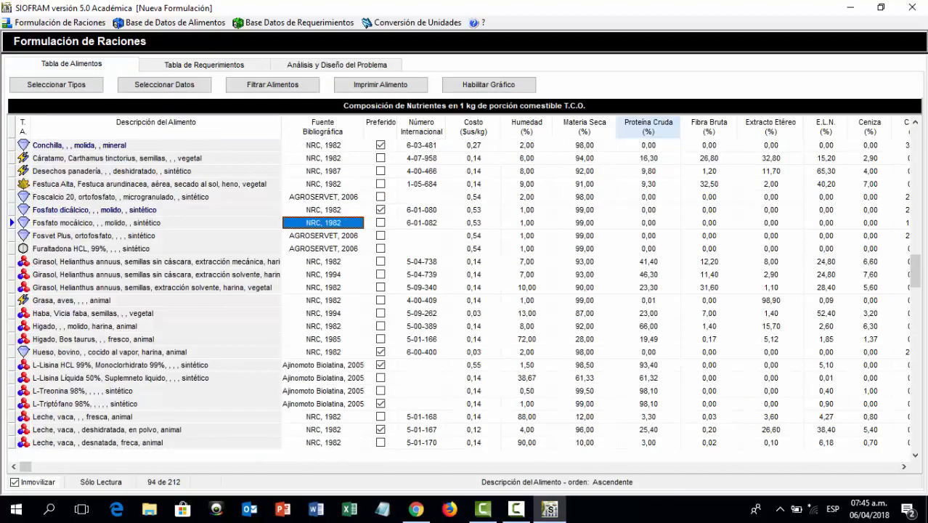
pyautogui.moveTo(916, 266); pyautogui.dragTo(904, 360)
pyautogui.click(73, 277)
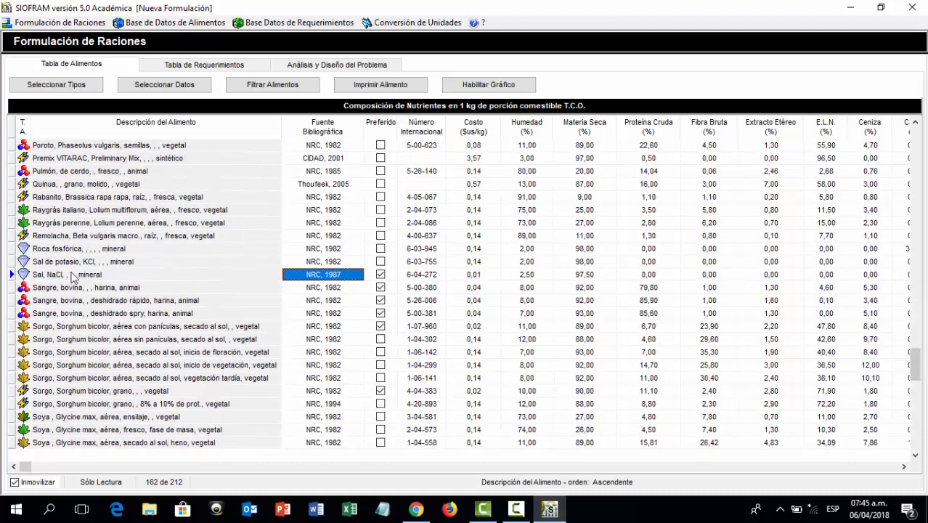
pyautogui.rightClick(86, 280)
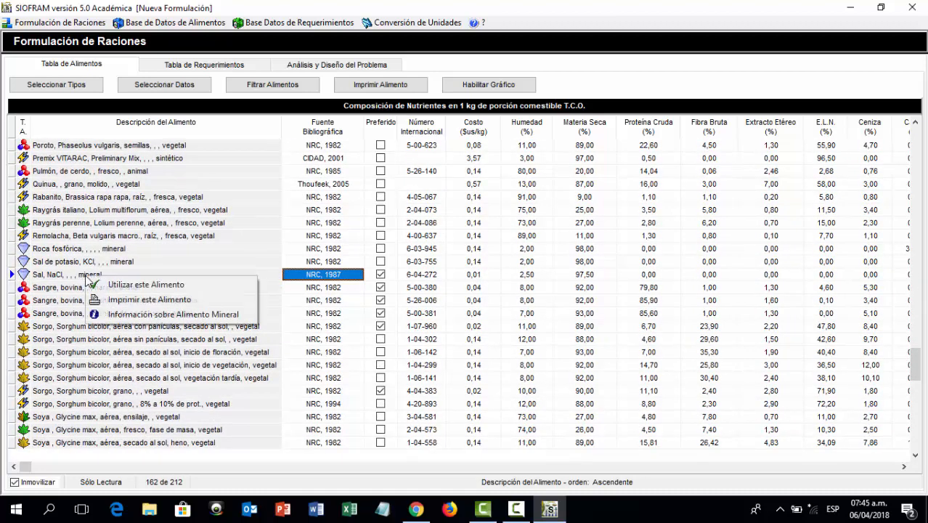
pyautogui.click(124, 286)
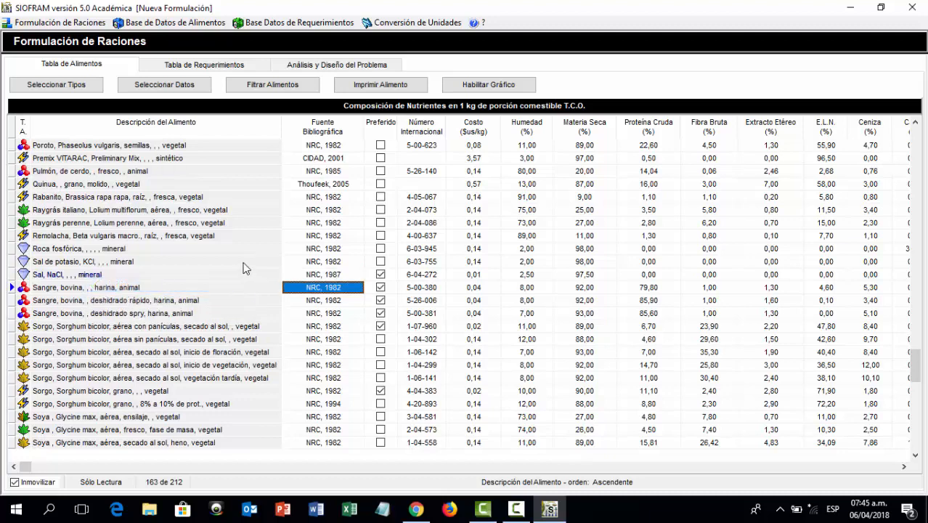
pyautogui.click(334, 65)
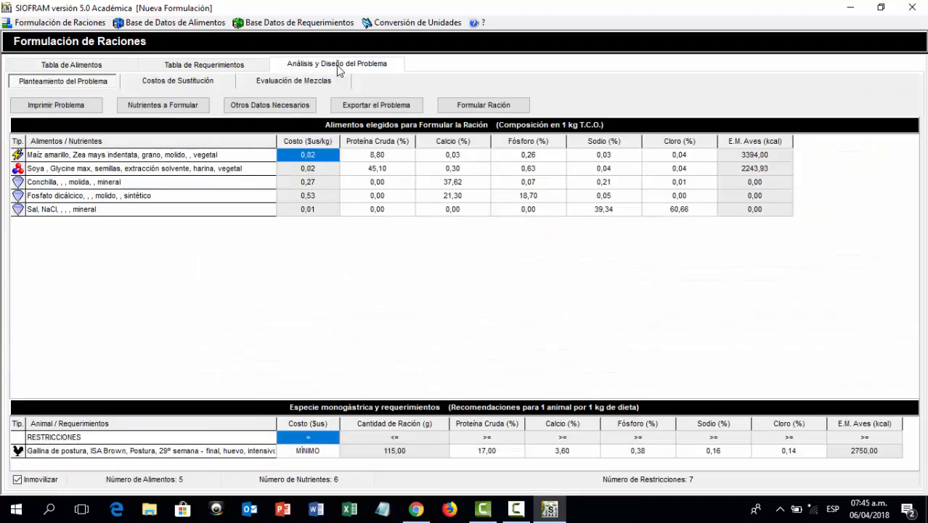
pyautogui.click(498, 108)
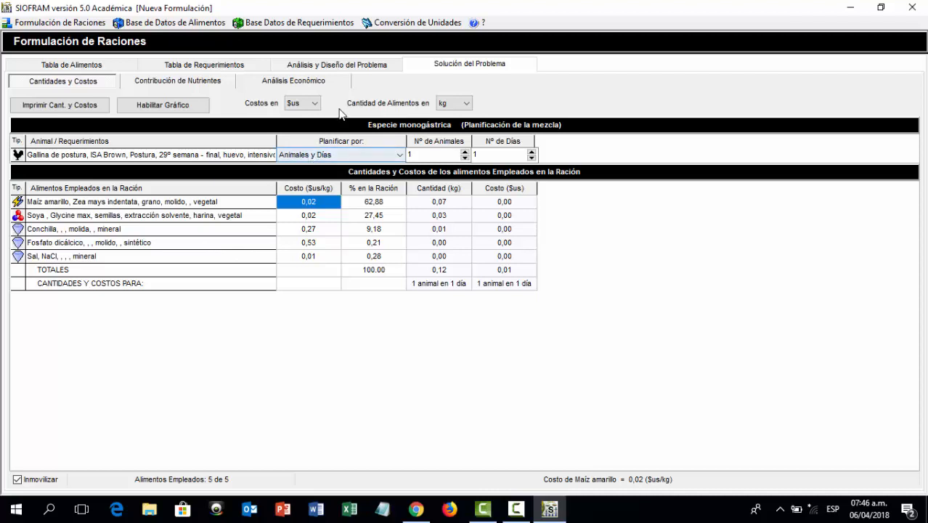
# Add Magnesio and Potasio to the nutrients to formulate, accepting the loss of the solution, and formulate the ration again
pyautogui.click(341, 69)
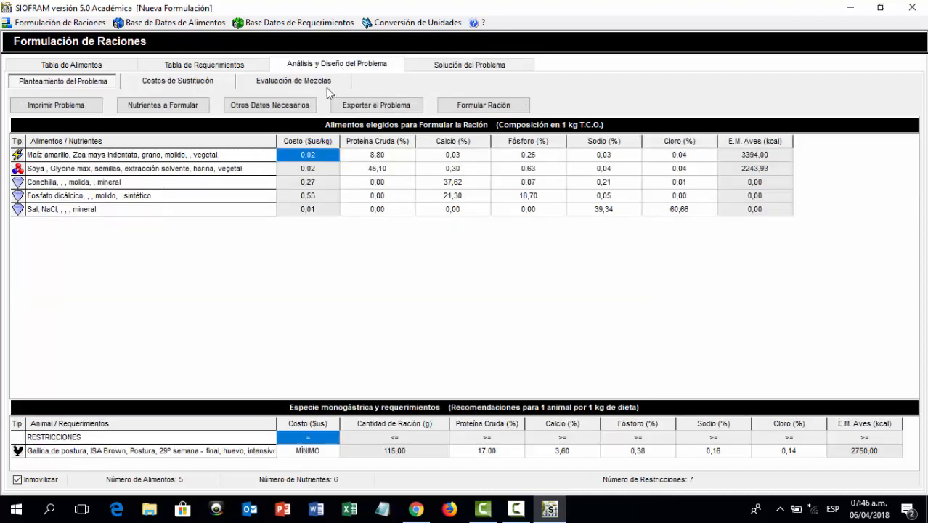
pyautogui.click(176, 109)
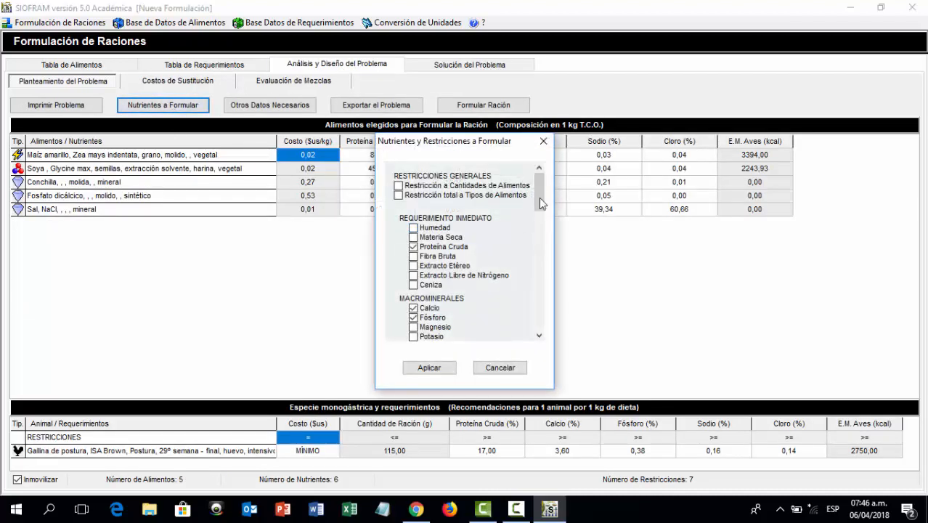
pyautogui.moveTo(538, 197)
pyautogui.mouseDown()
pyautogui.moveTo(537, 234)
pyautogui.moveTo(538, 199)
pyautogui.moveTo(536, 209)
pyautogui.mouseUp()
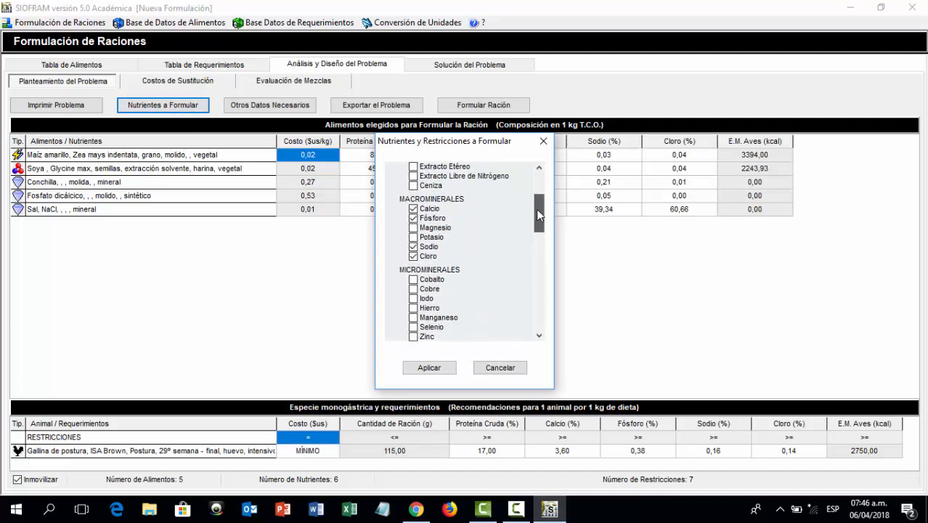
pyautogui.click(444, 229)
pyautogui.click(439, 237)
pyautogui.click(426, 369)
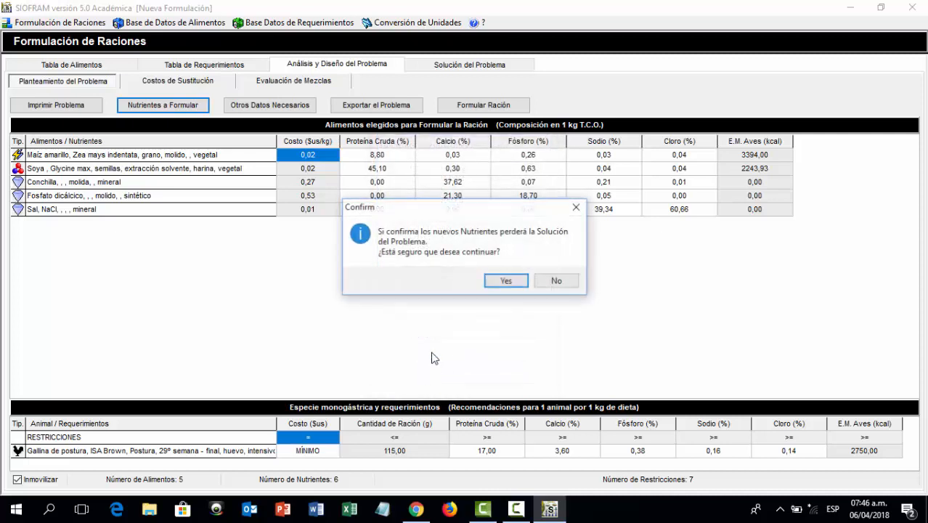
pyautogui.click(491, 282)
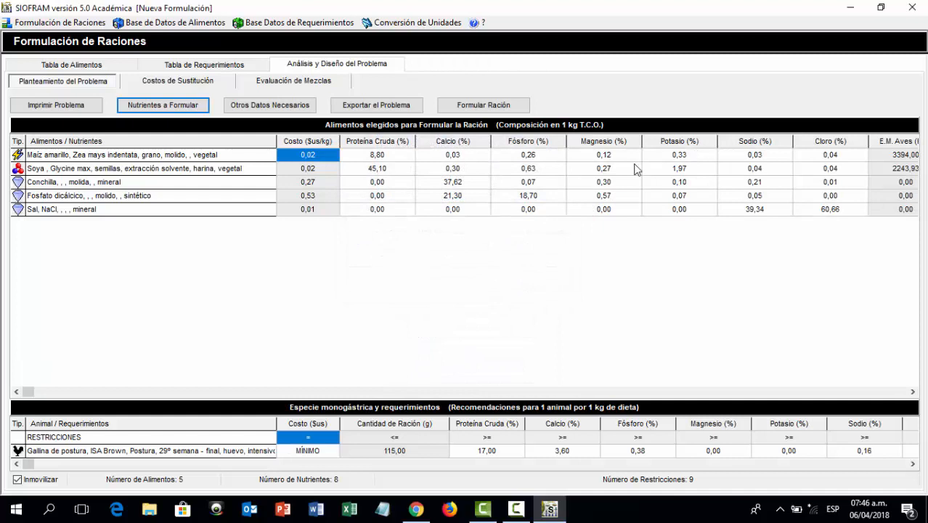
pyautogui.click(490, 106)
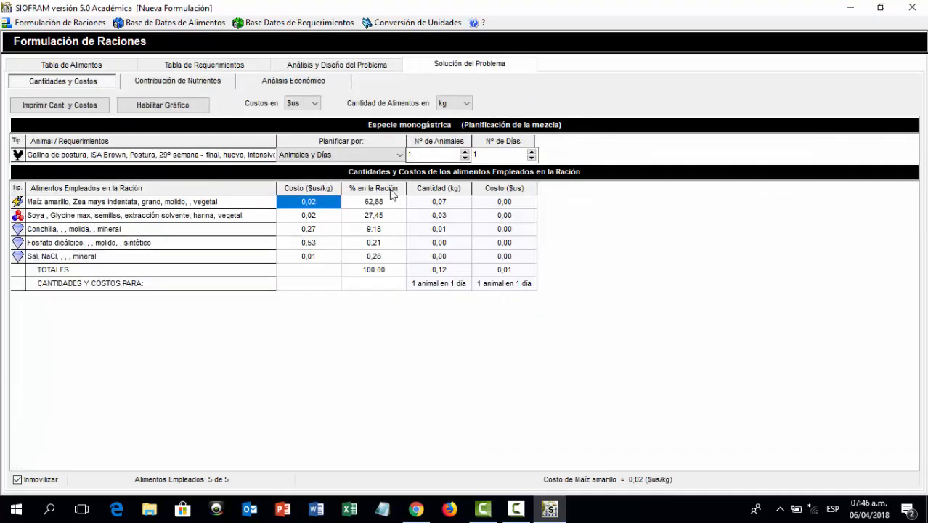
# Add the microminerals Cobalto and Cobre to the nutrients to formulate, accepting the loss of the solution, and reformulate the ration
pyautogui.click(350, 69)
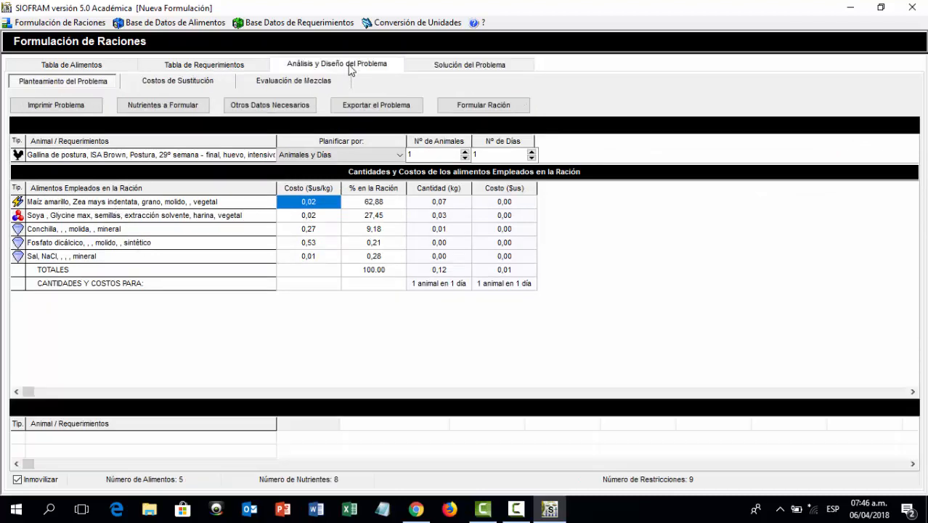
pyautogui.click(195, 107)
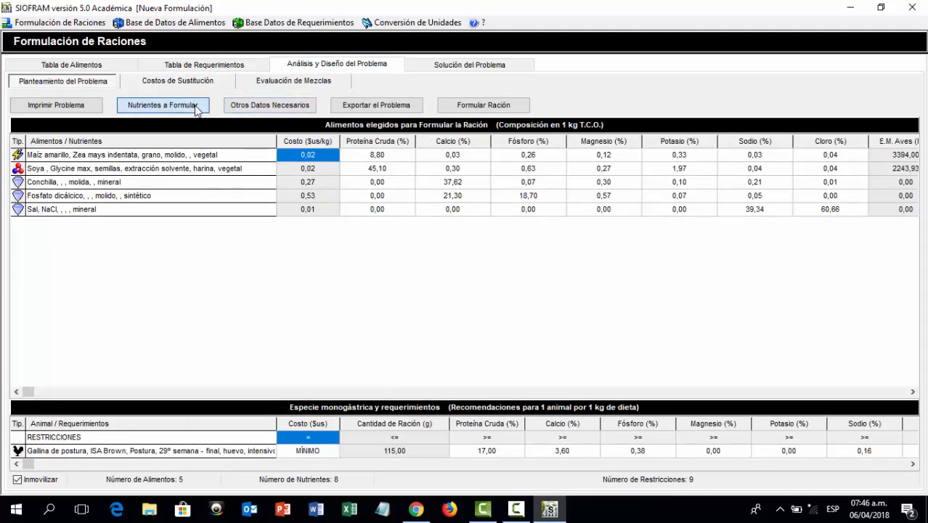
pyautogui.moveTo(539, 191); pyautogui.dragTo(541, 241)
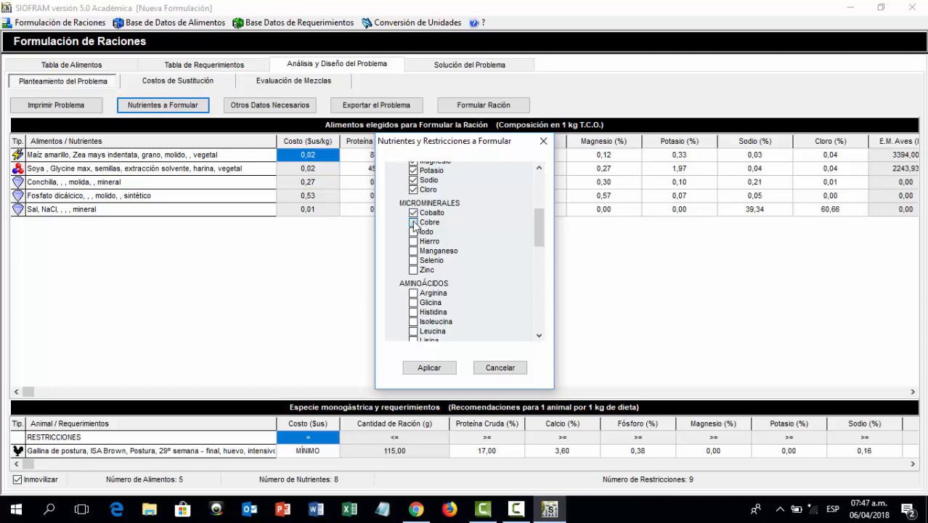
pyautogui.click(413, 223)
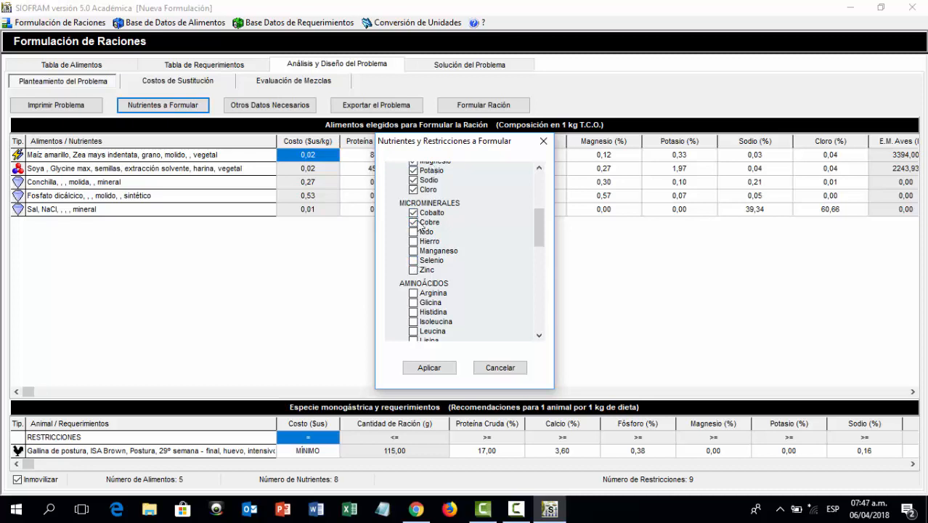
pyautogui.click(419, 364)
pyautogui.click(491, 282)
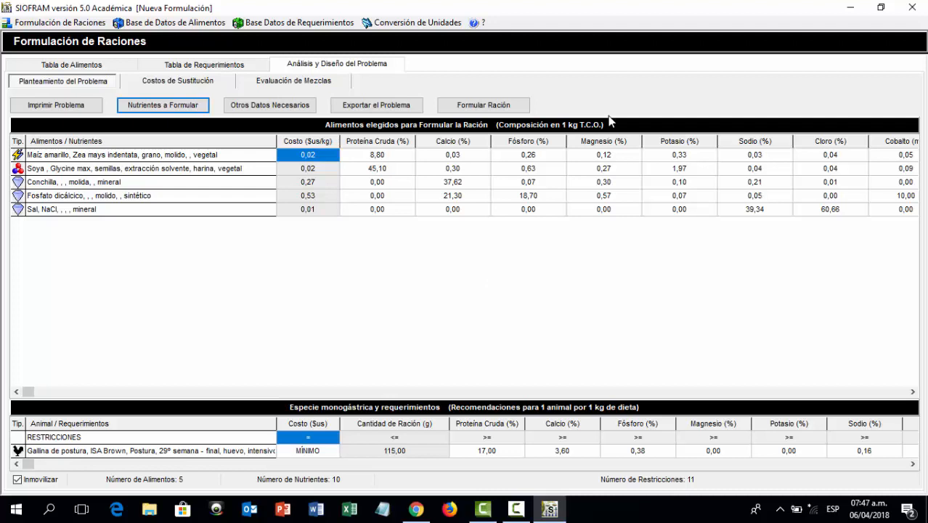
pyautogui.click(454, 107)
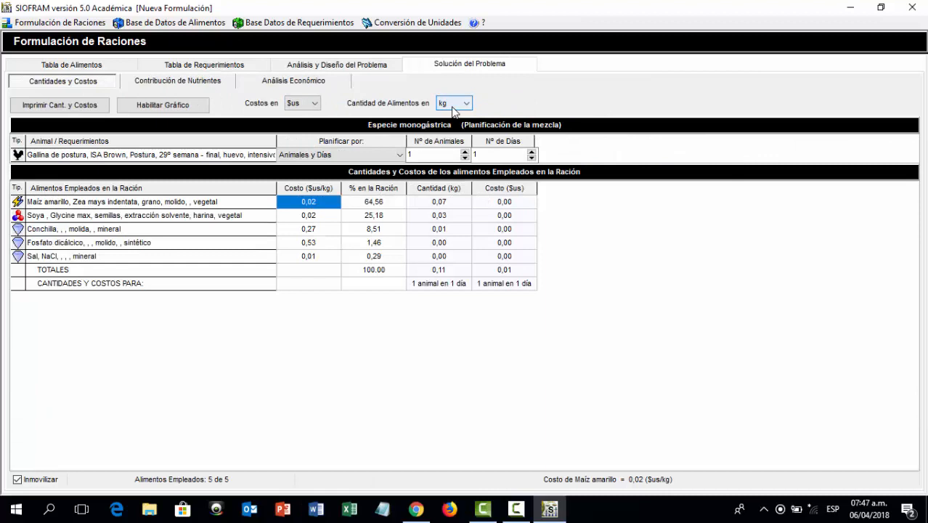
# Add Iodo and Hierro to the nutrients to formulate, accepting the loss of the solution, and try to formulate the ration
pyautogui.click(354, 67)
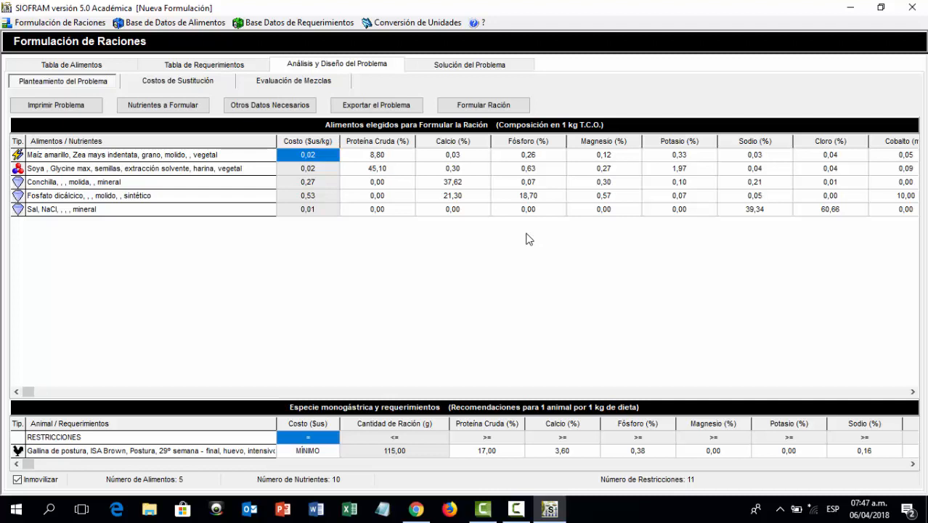
pyautogui.click(194, 106)
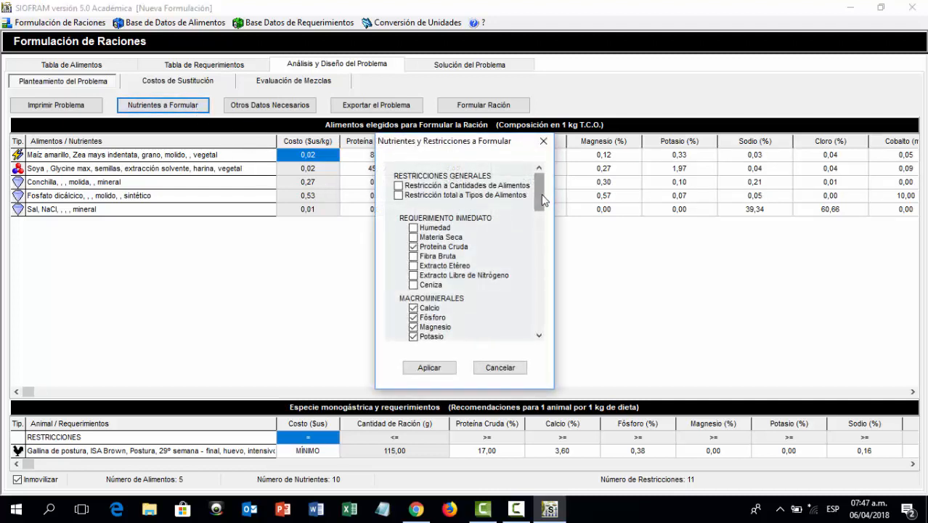
pyautogui.moveTo(543, 199); pyautogui.dragTo(542, 232)
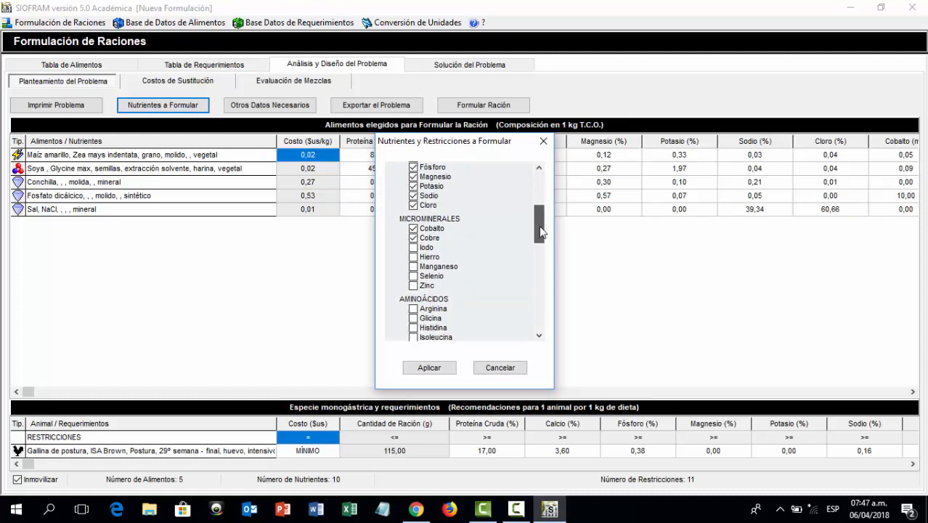
pyautogui.click(413, 247)
pyautogui.click(413, 257)
pyautogui.click(429, 368)
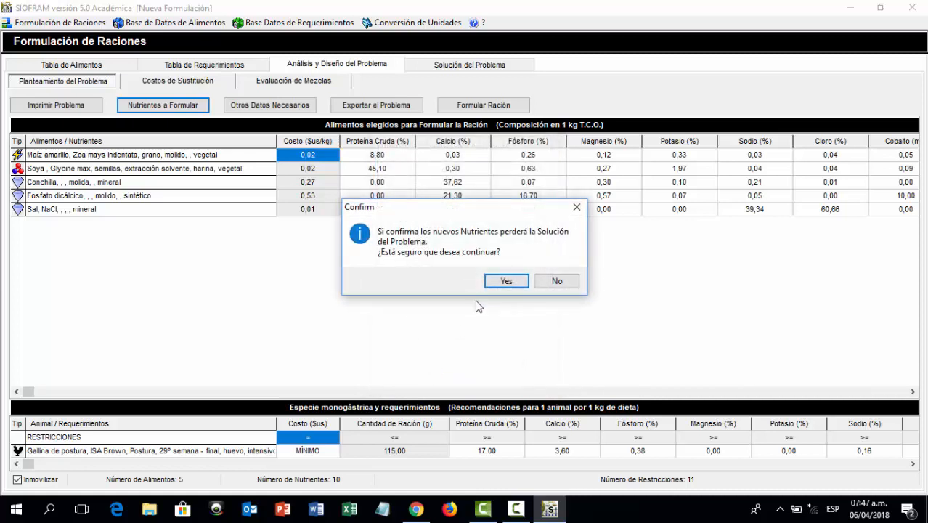
pyautogui.click(507, 280)
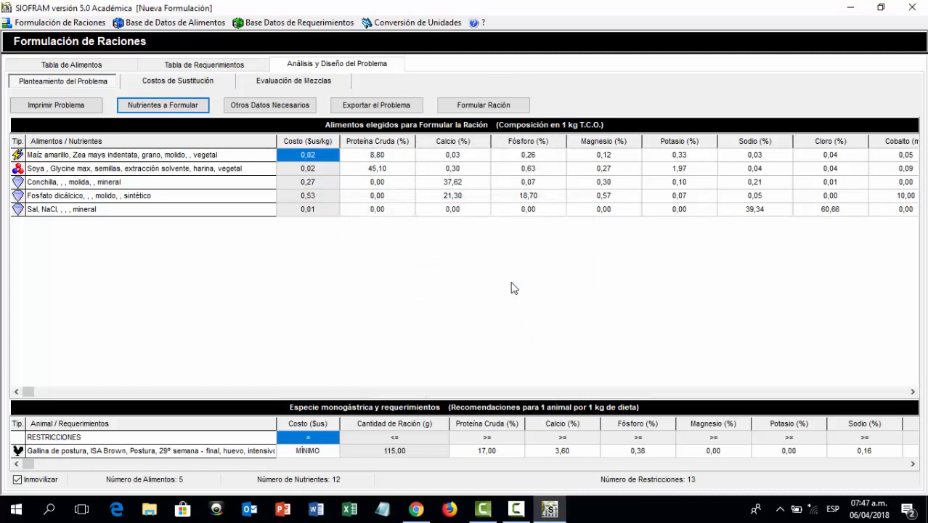
pyautogui.click(467, 106)
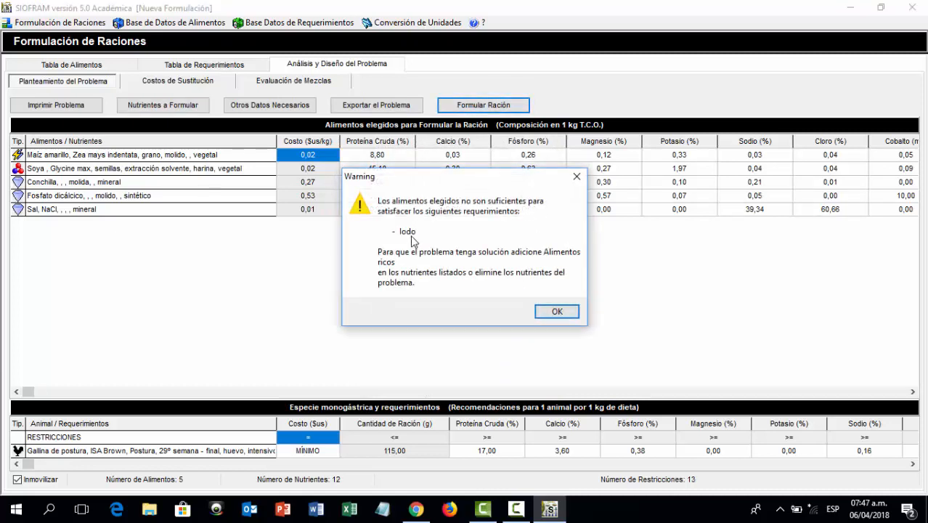
pyautogui.click(554, 312)
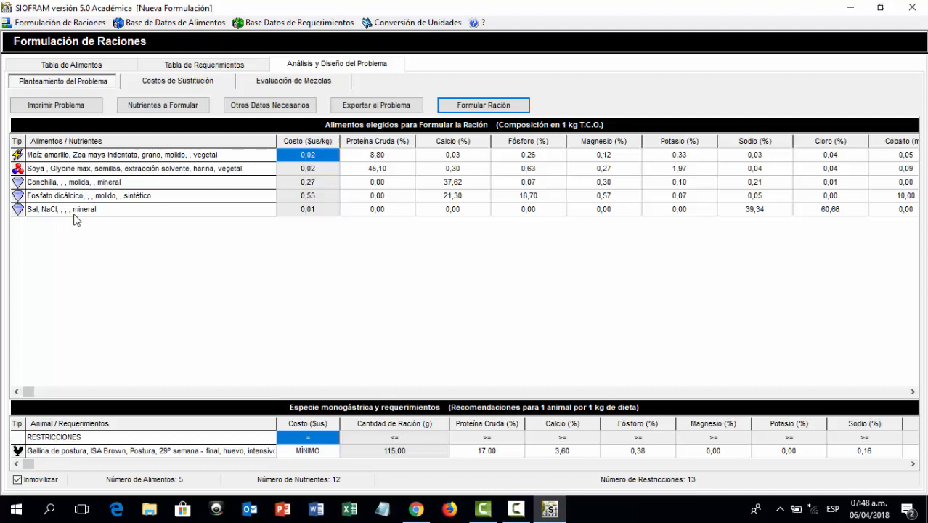
# Add the synthetic premix AGROMIX Ponedoras from the food table to the chosen foods
pyautogui.click(107, 68)
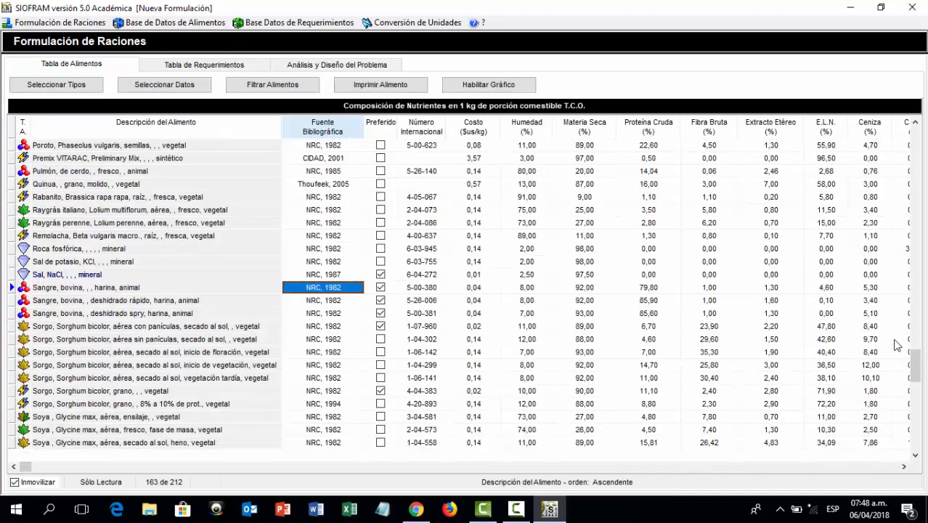
pyautogui.moveTo(915, 361); pyautogui.dragTo(913, 156)
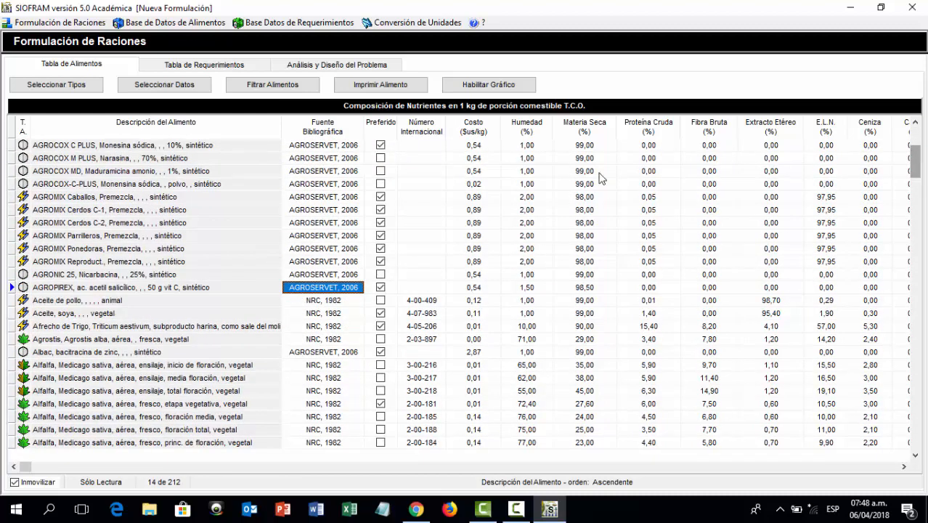
pyautogui.click(85, 237)
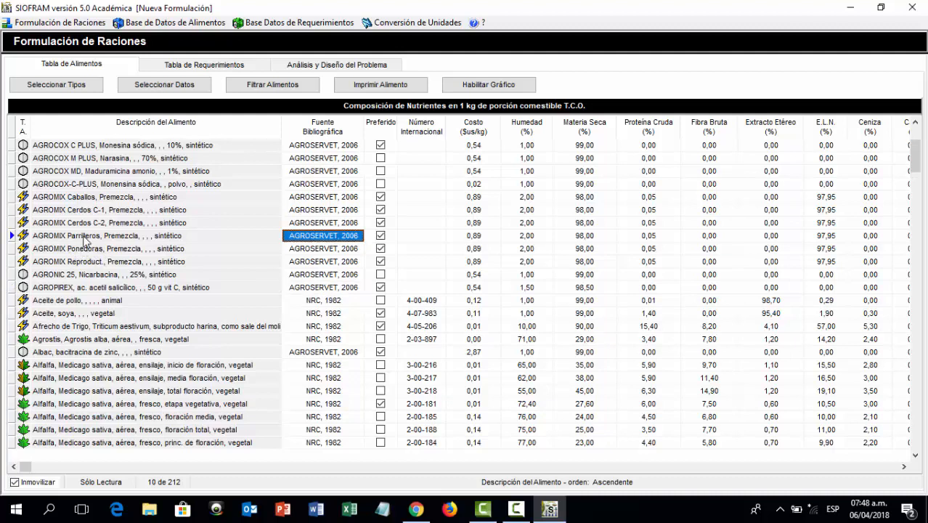
pyautogui.click(80, 249)
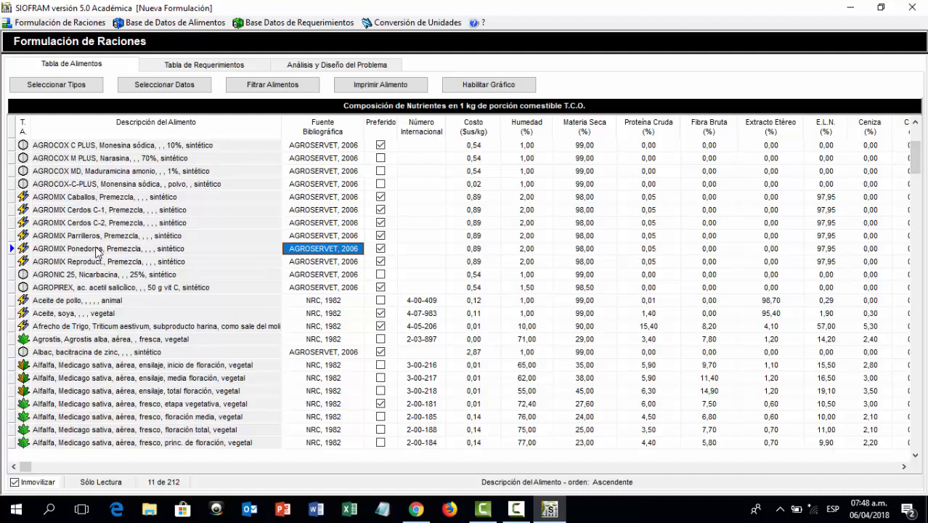
pyautogui.rightClick(96, 248)
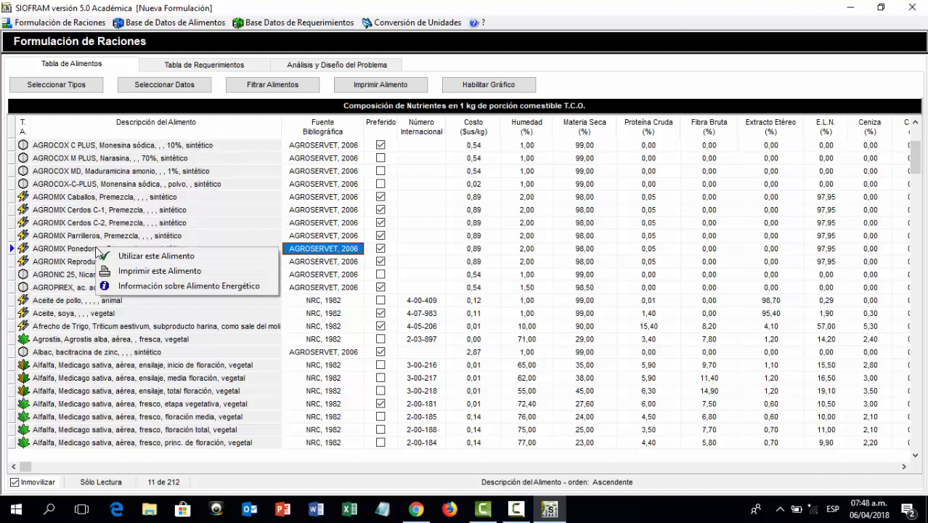
pyautogui.click(124, 257)
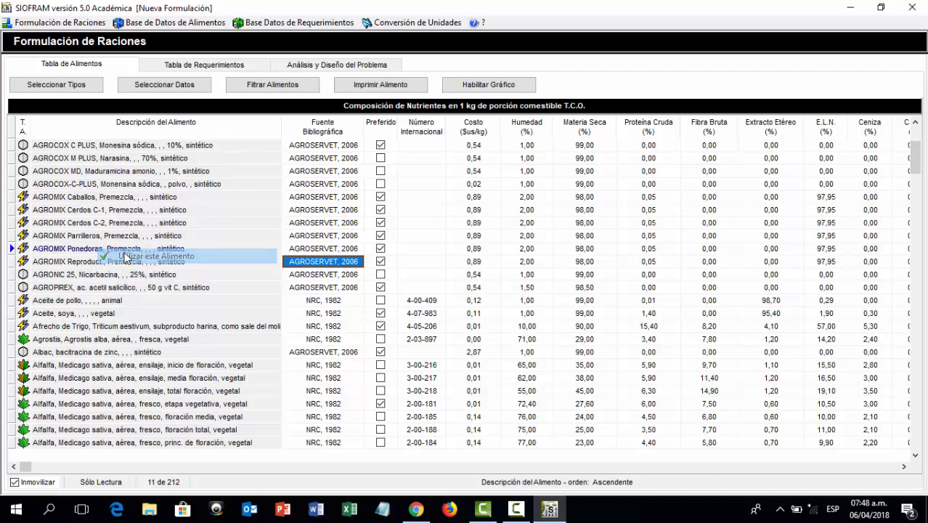
# Formulate the ration with the AGROMIX Ponedoras premix among the chosen foods
pyautogui.click(354, 65)
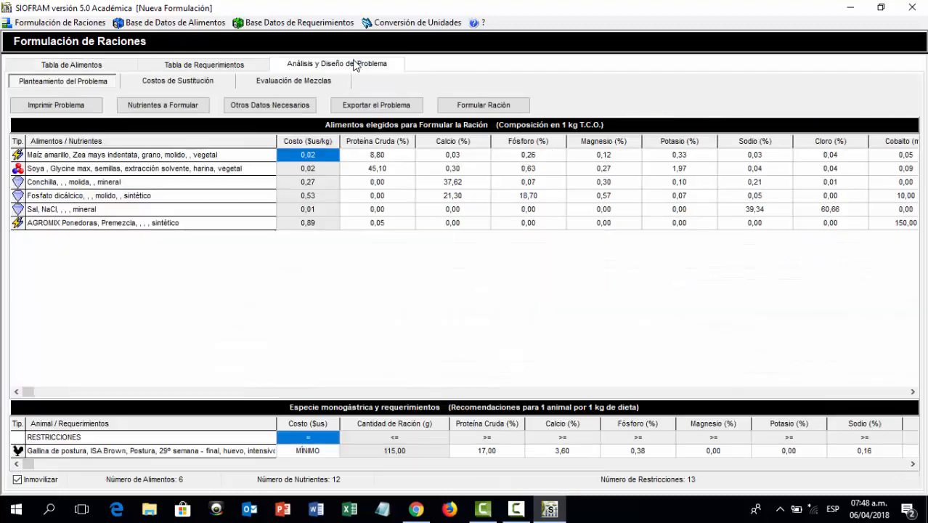
pyautogui.click(470, 107)
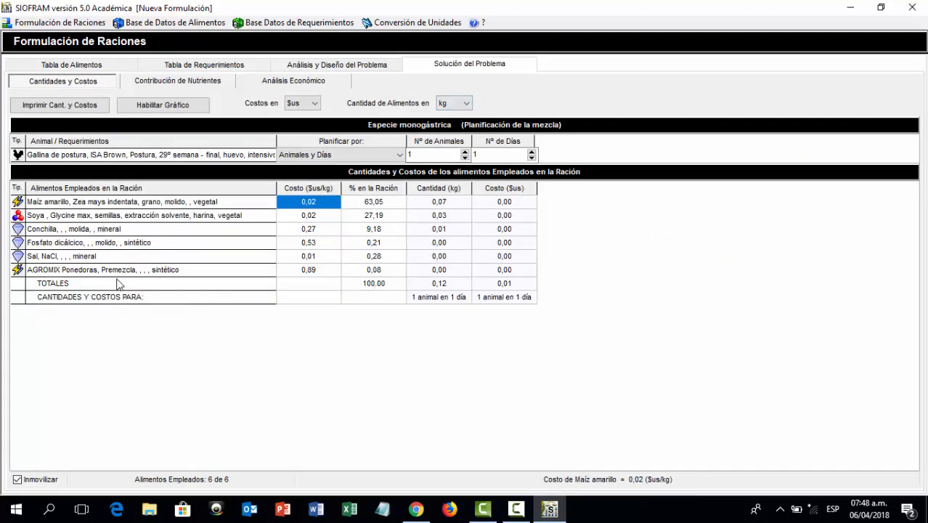
# Add the microminerals Manganeso, Selenio and Zinc to the nutrients to formulate, accepting the loss of the solution
pyautogui.click(346, 66)
pyautogui.click(163, 105)
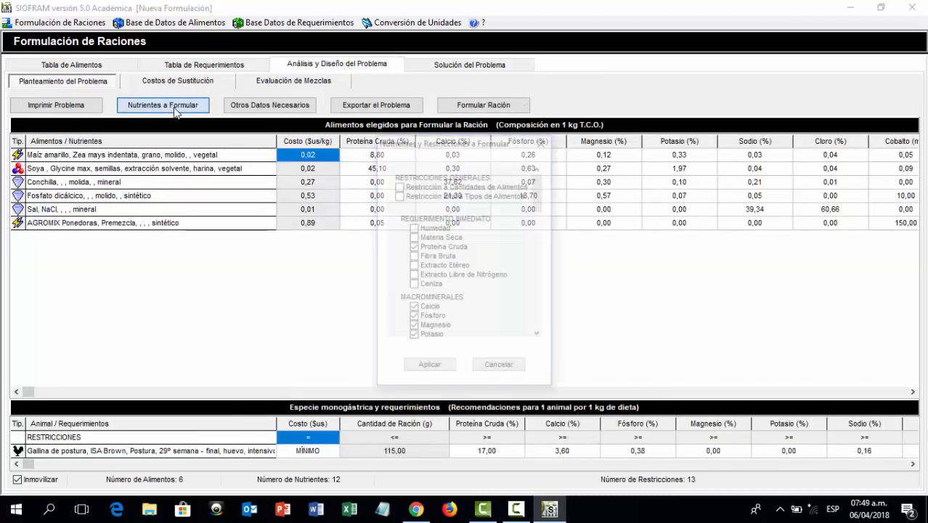
pyautogui.moveTo(540, 198); pyautogui.dragTo(541, 237)
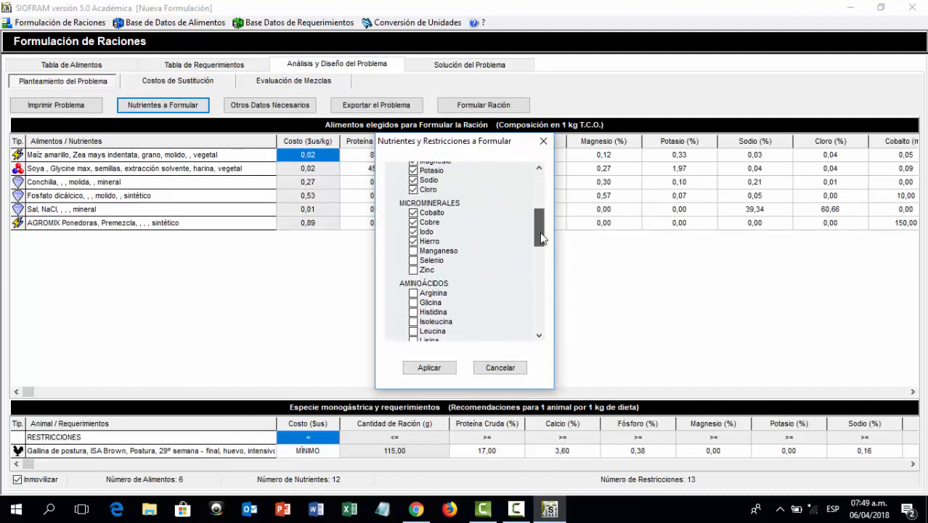
pyautogui.click(442, 254)
pyautogui.click(428, 272)
pyautogui.click(429, 368)
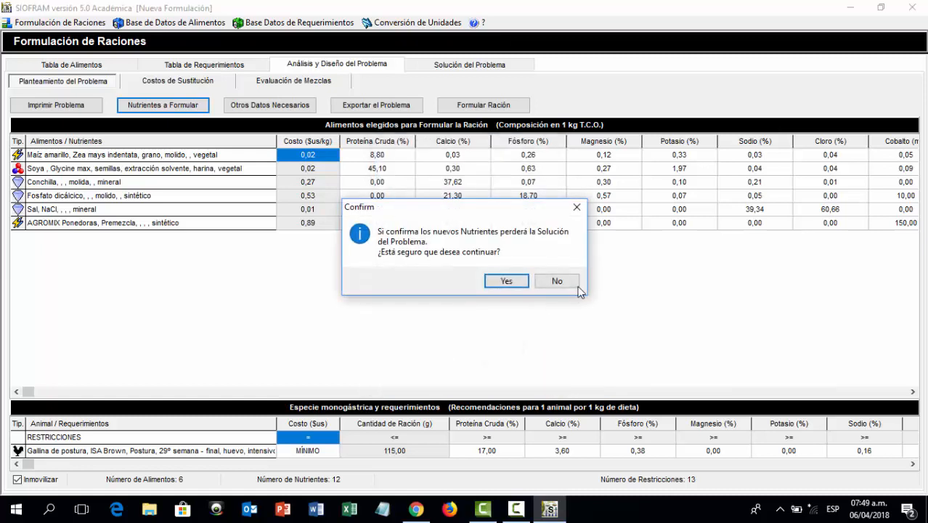
pyautogui.click(507, 281)
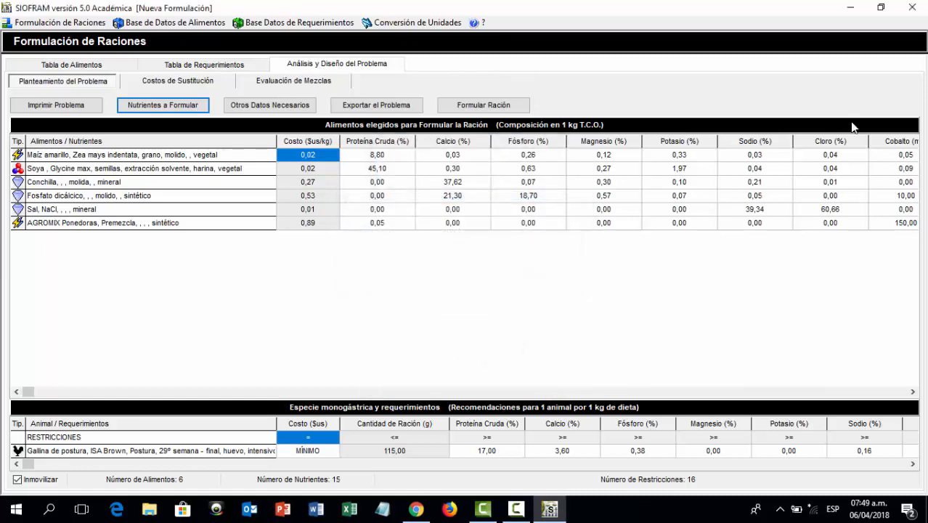
# Formulate the ration again and show the chart of the food quantities in the solution
pyautogui.click(471, 111)
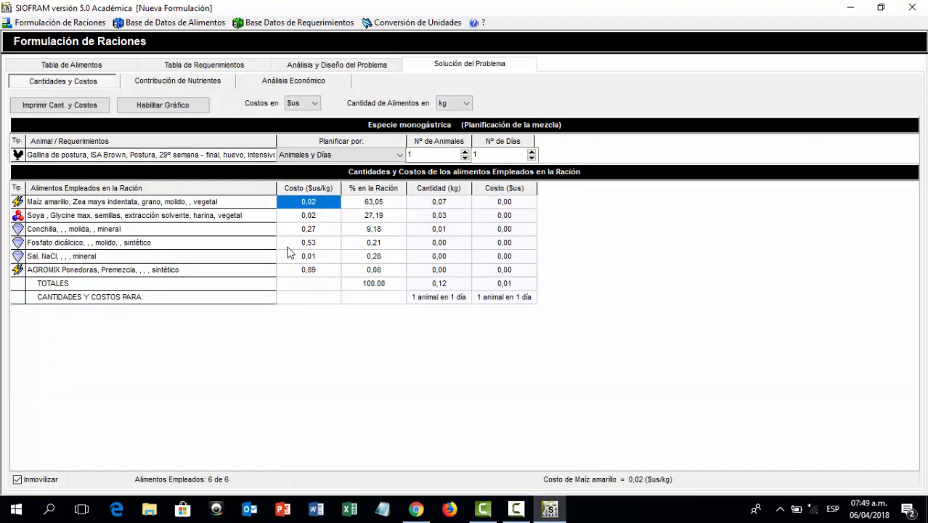
pyautogui.click(170, 104)
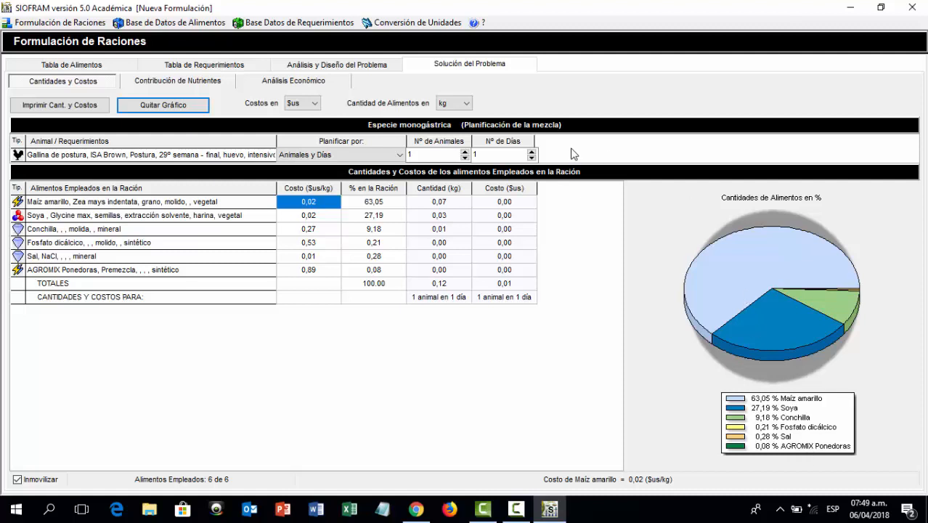
# Add the fat-soluble vitamins A, D, E and K to the nutrients to formulate, accepting the loss of the solution, and reformulate the ration
pyautogui.click(321, 67)
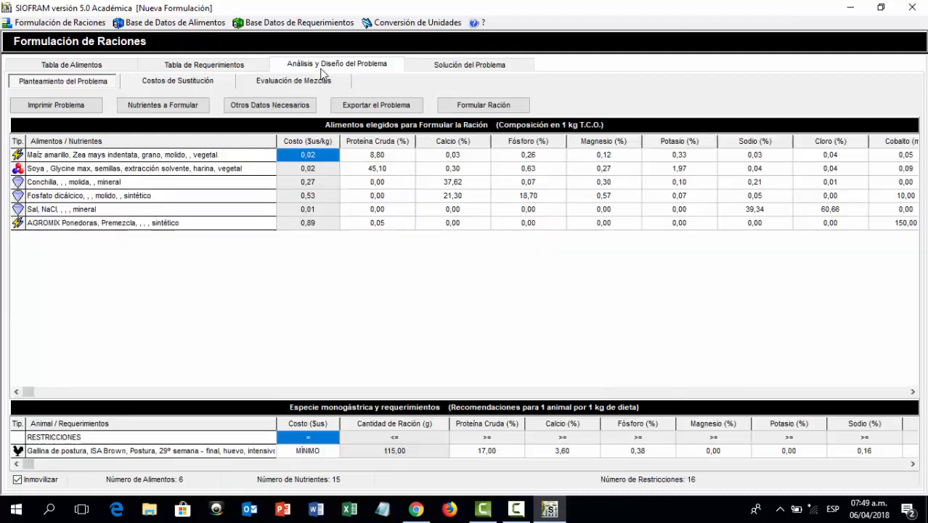
pyautogui.click(171, 108)
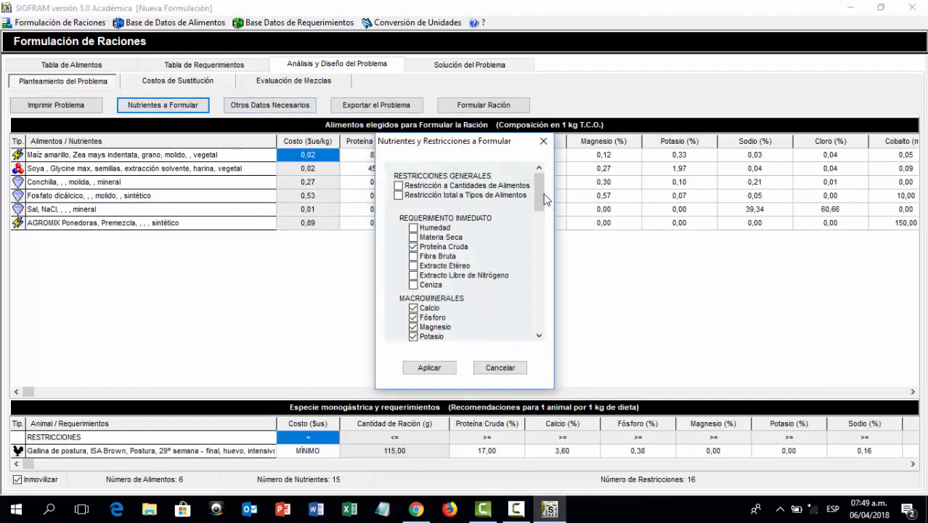
pyautogui.moveTo(546, 199); pyautogui.dragTo(546, 274)
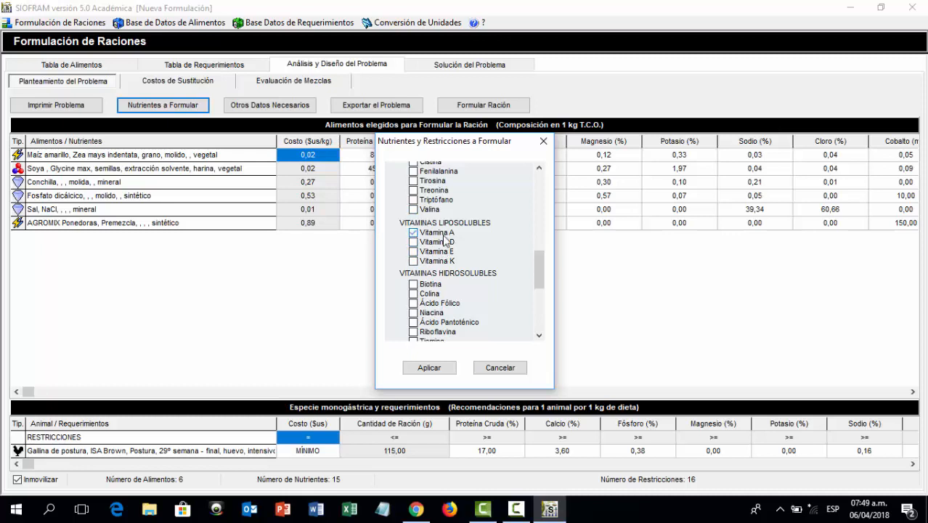
pyautogui.click(435, 251)
pyautogui.click(421, 366)
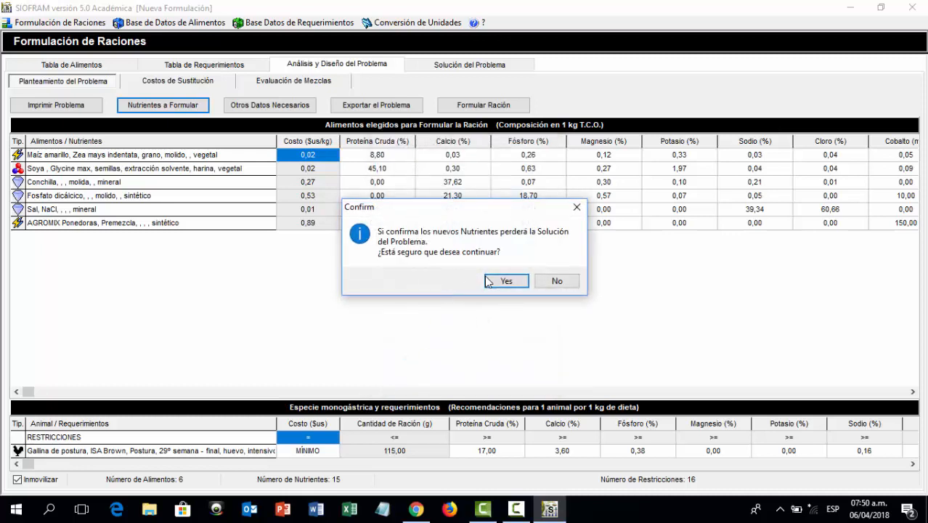
pyautogui.click(506, 281)
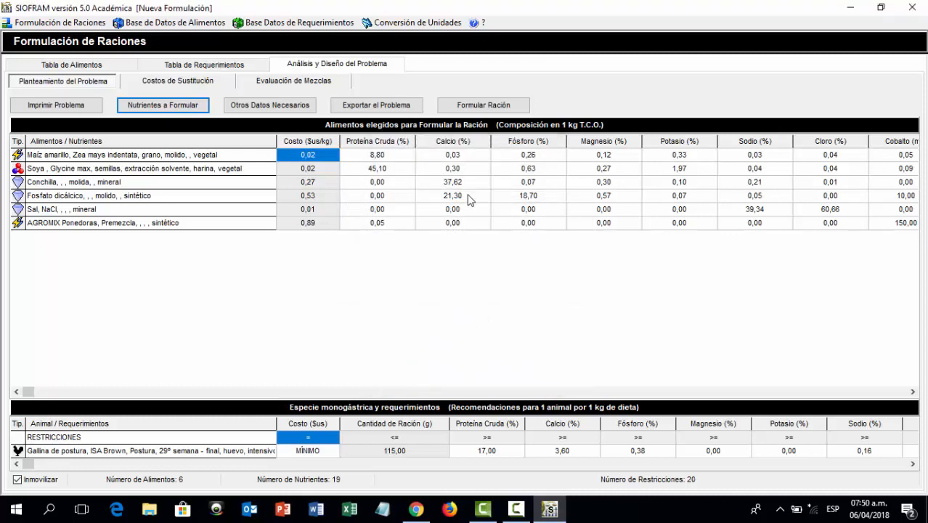
pyautogui.click(475, 109)
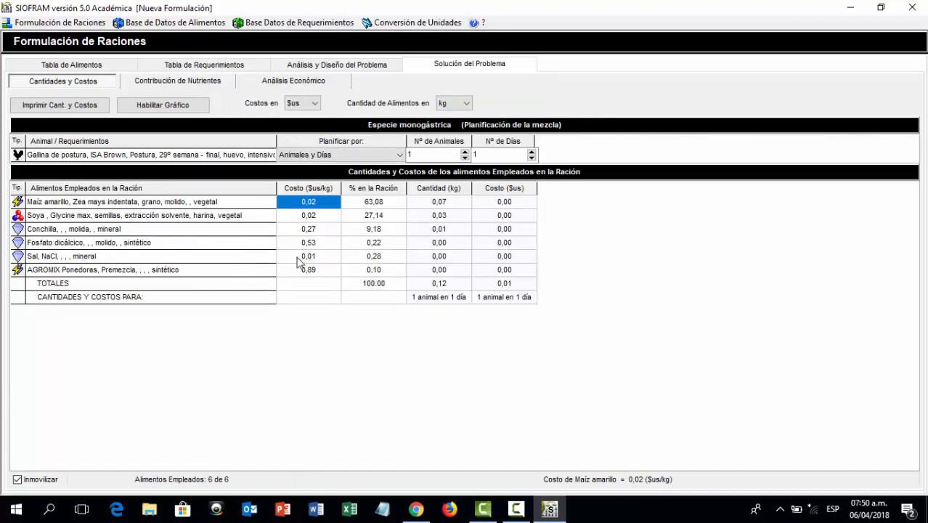
# Add Biotina and Colina to the nutrients to formulate, accepting the loss of the solution, and formulate the ration again
pyautogui.click(341, 67)
pyautogui.click(198, 101)
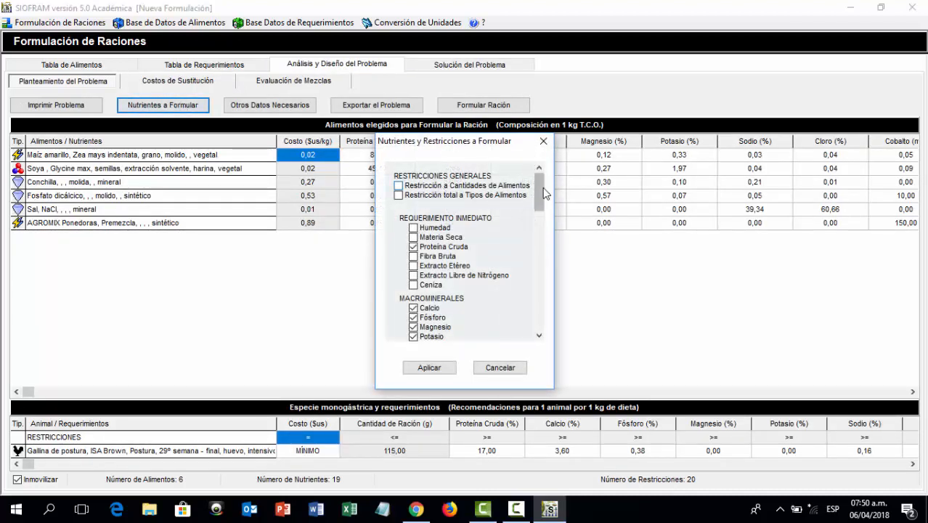
pyautogui.moveTo(542, 190); pyautogui.dragTo(539, 278)
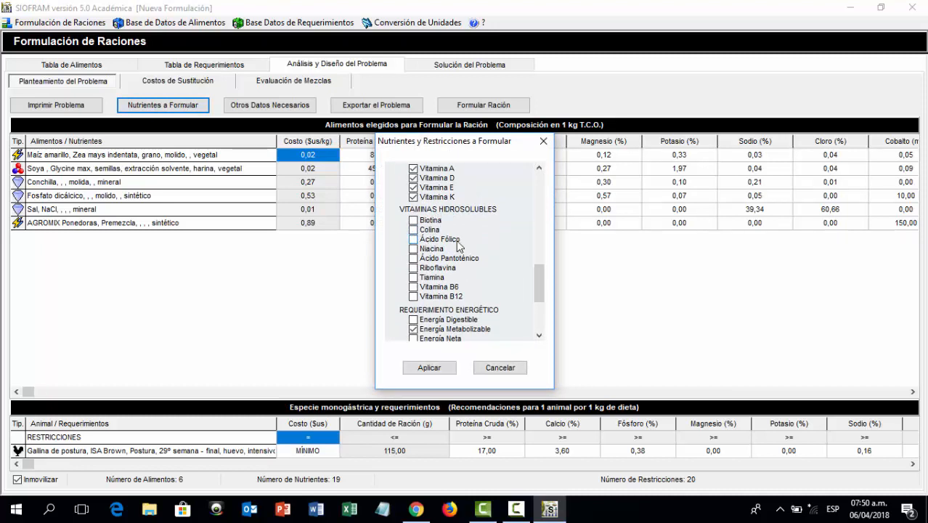
pyautogui.click(435, 221)
pyautogui.click(430, 230)
pyautogui.click(427, 368)
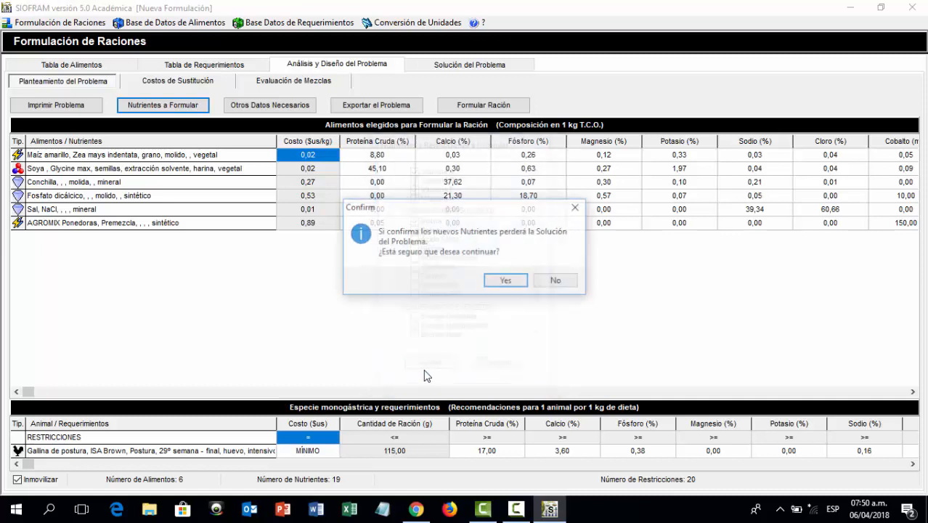
pyautogui.click(507, 281)
pyautogui.click(484, 106)
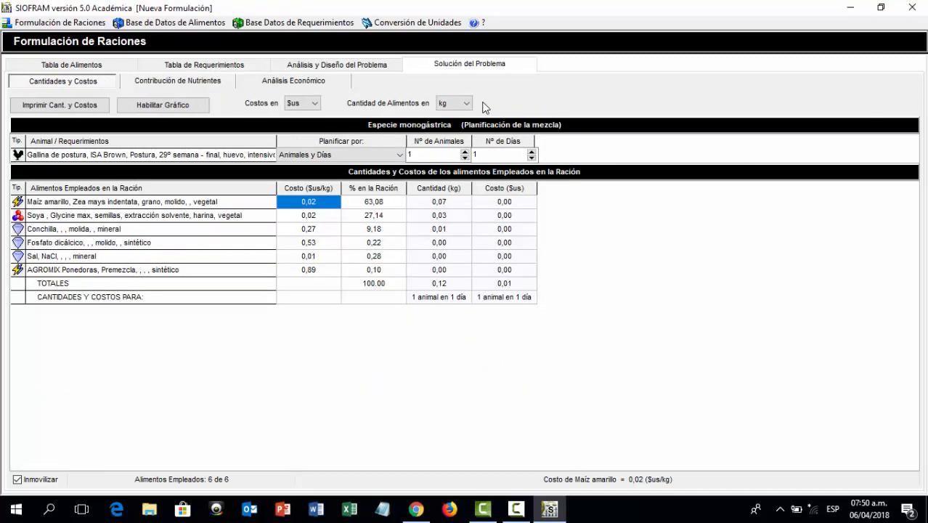
# Add Ácido Fólico, Niacina, Ácido Pantoténico, Riboflavina, Tiamina, Vitamina B6 and Vitamina B12 to the nutrients, accept losing the solution, and reformulate the ration
pyautogui.click(389, 64)
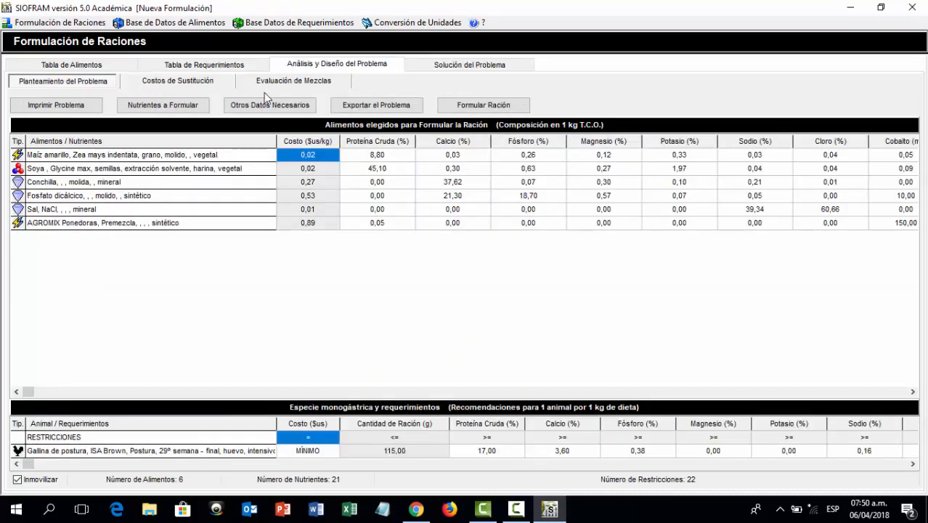
pyautogui.click(174, 107)
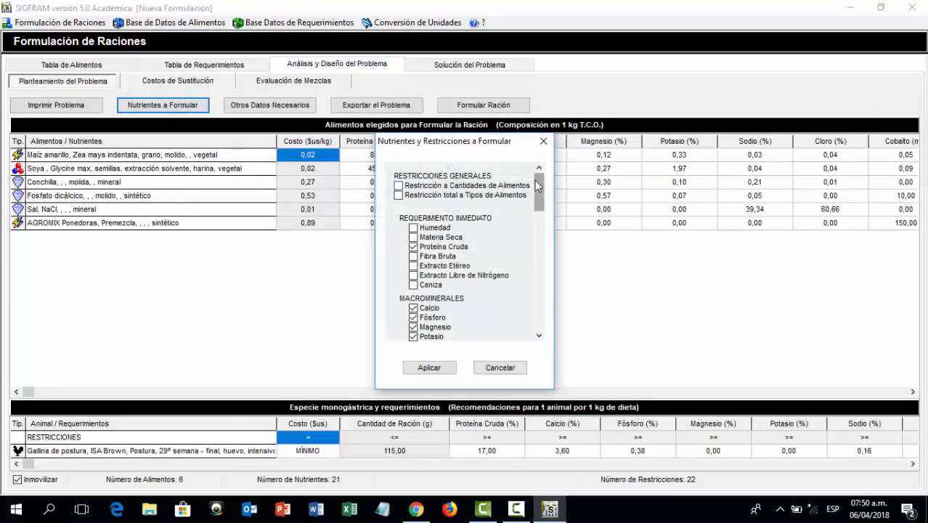
pyautogui.moveTo(535, 180); pyautogui.dragTo(530, 274)
pyautogui.click(438, 247)
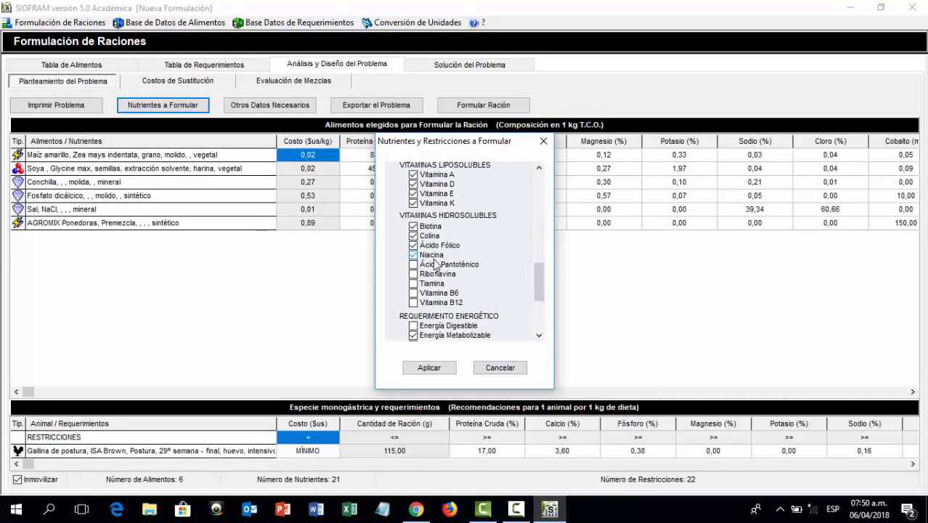
pyautogui.click(433, 265)
pyautogui.click(432, 274)
pyautogui.click(431, 284)
pyautogui.click(430, 292)
pyautogui.click(432, 303)
pyautogui.click(427, 368)
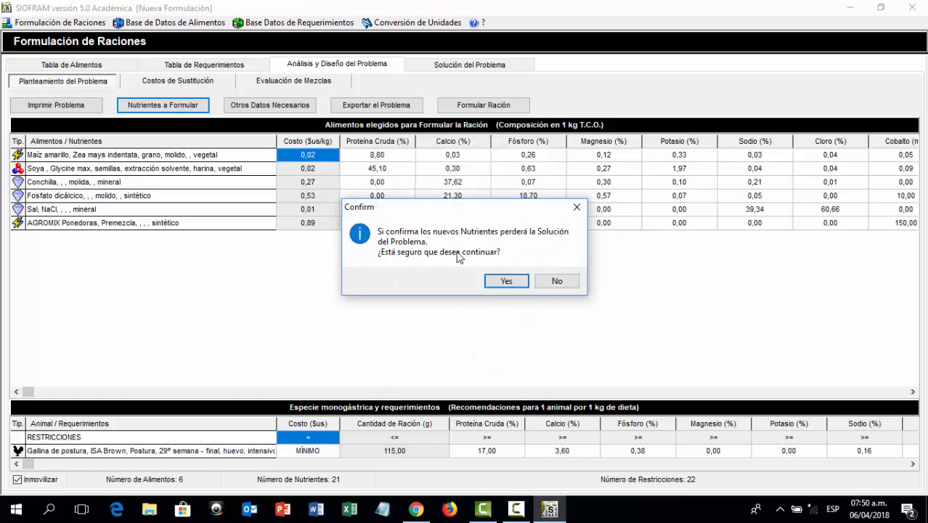
pyautogui.click(504, 281)
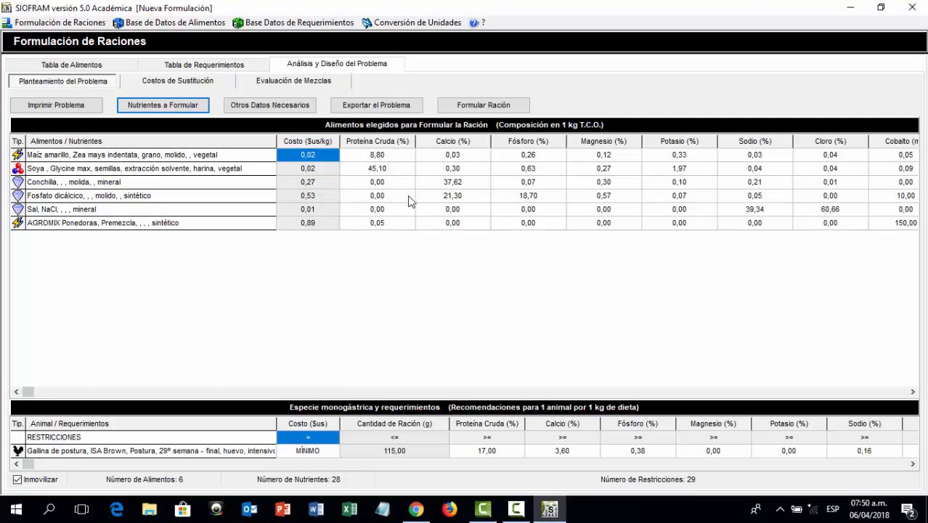
pyautogui.click(469, 106)
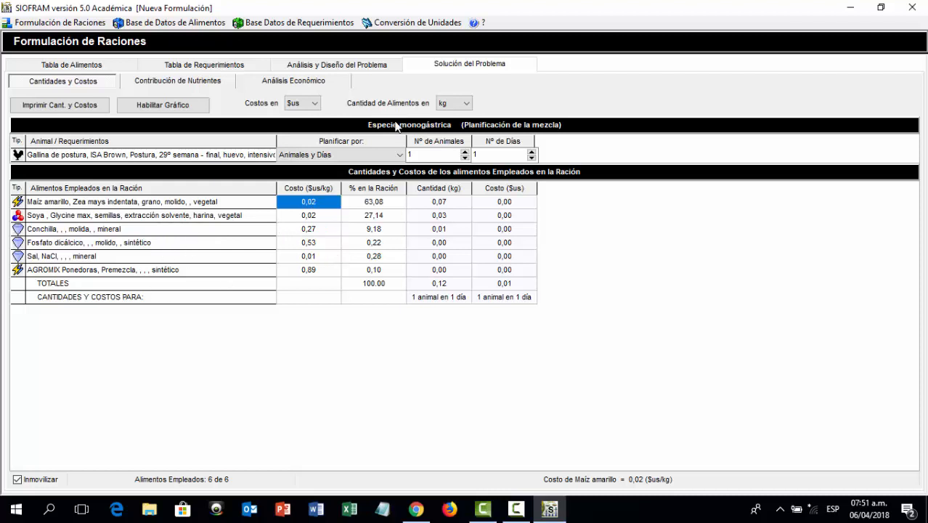
# Add the amino acid Metionina to the nutrients to formulate, accepting the loss of the solution, and try to formulate the ration
pyautogui.click(334, 66)
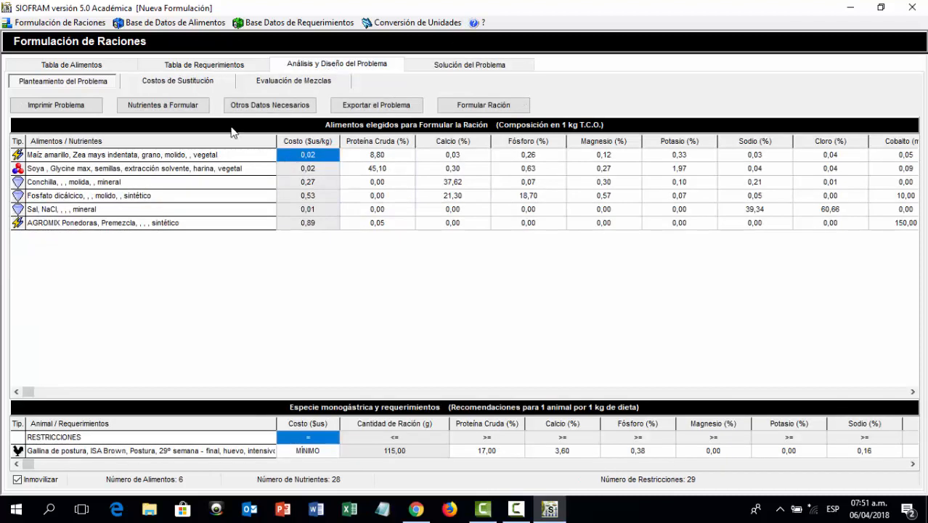
pyautogui.click(185, 107)
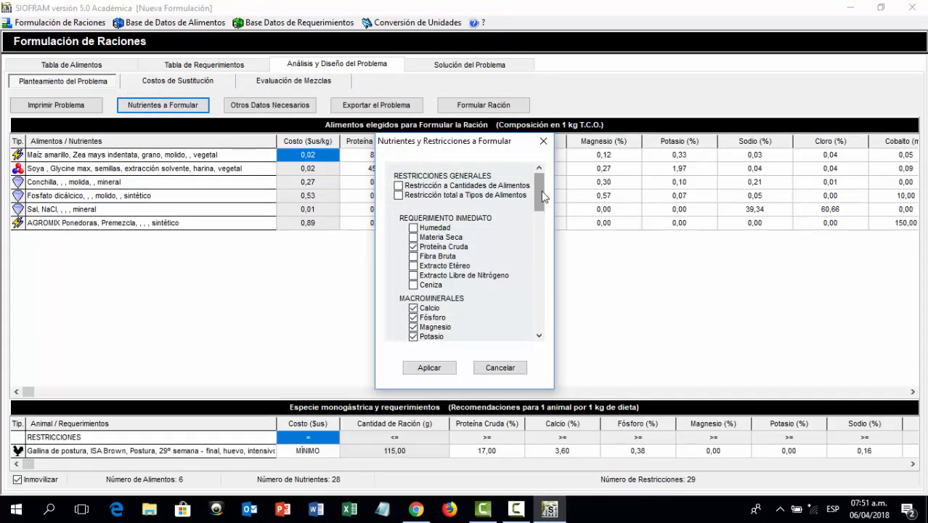
pyautogui.moveTo(543, 196); pyautogui.dragTo(531, 246)
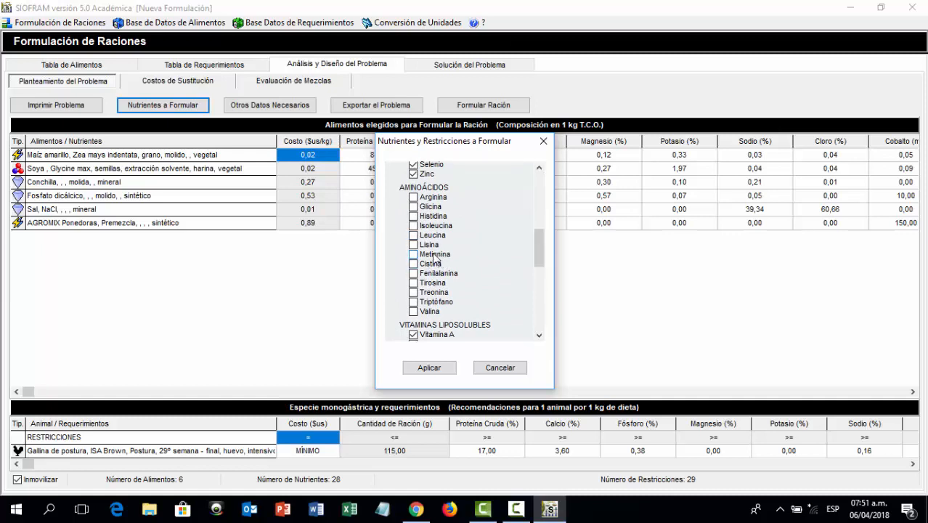
pyautogui.click(427, 367)
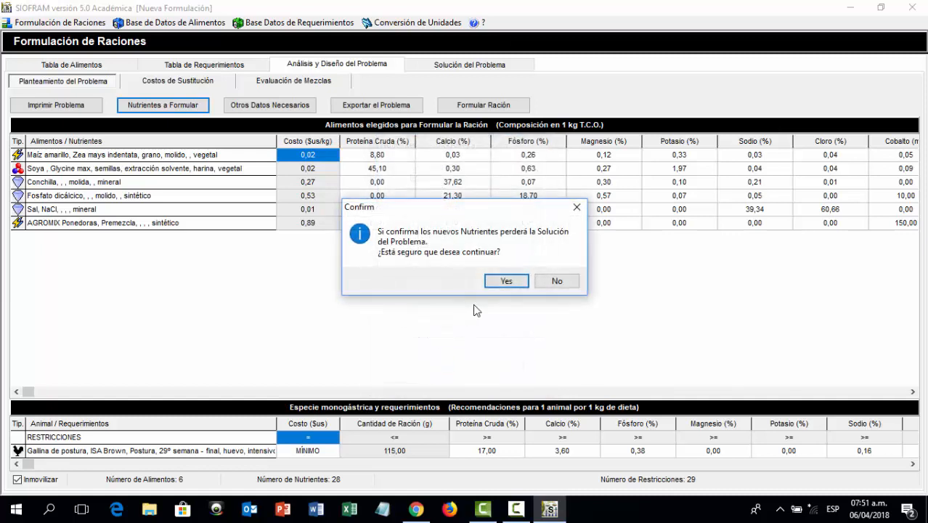
pyautogui.click(494, 285)
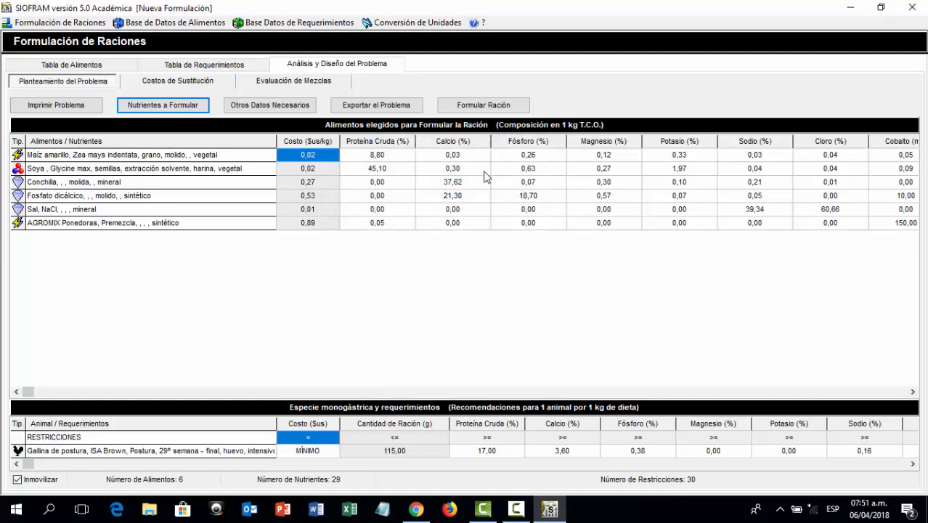
pyautogui.click(490, 107)
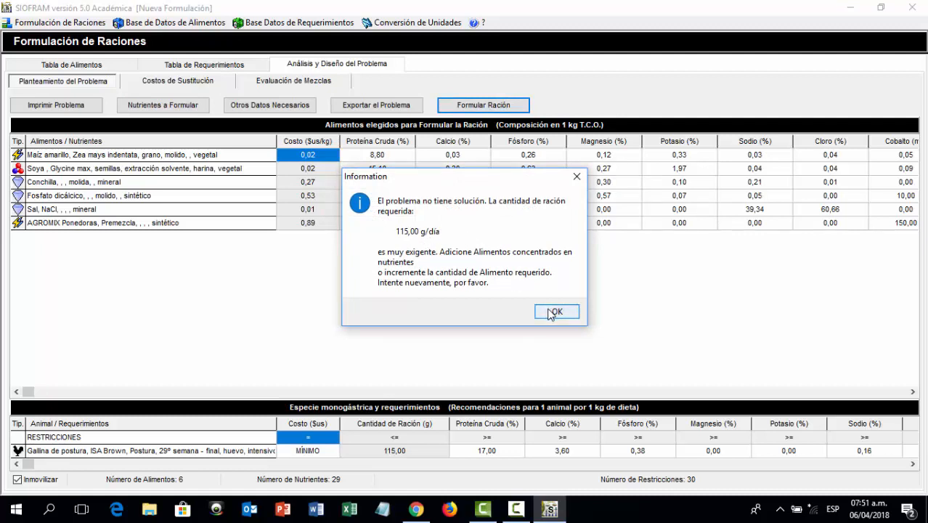
pyautogui.click(552, 313)
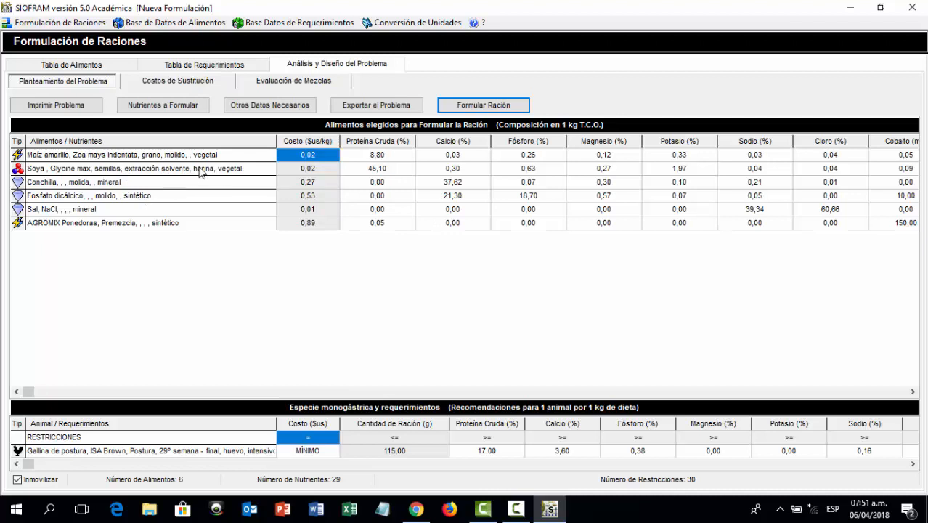
# Add the synthetic food Metionina, DL 20% D y 80% L, 98% from the food table to the foods used in the ration
pyautogui.click(113, 67)
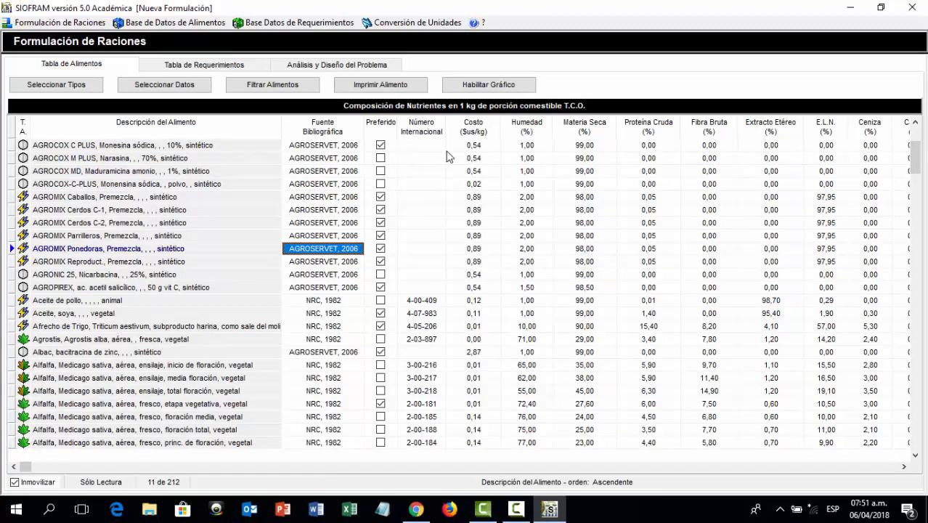
pyautogui.scroll(-15, 913, 164)
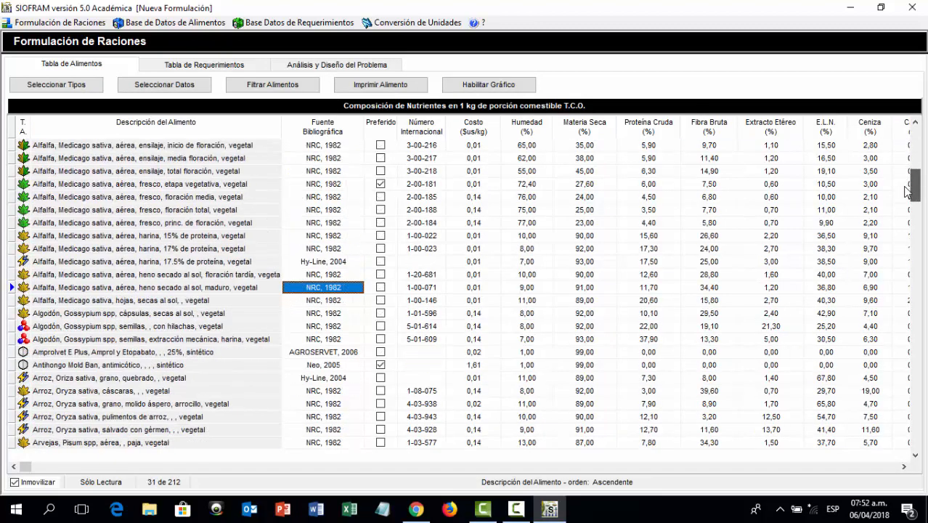
pyautogui.scroll(-14, 890, 231)
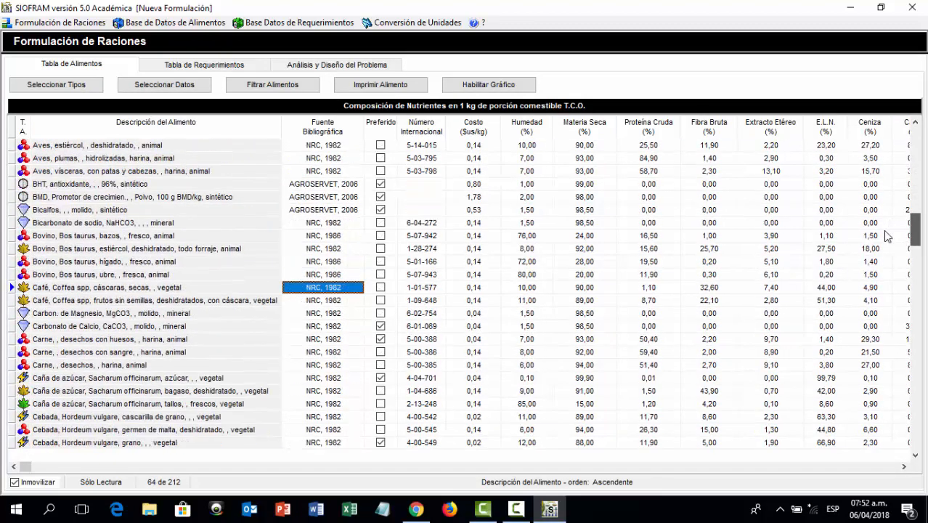
pyautogui.scroll(-3, 862, 289)
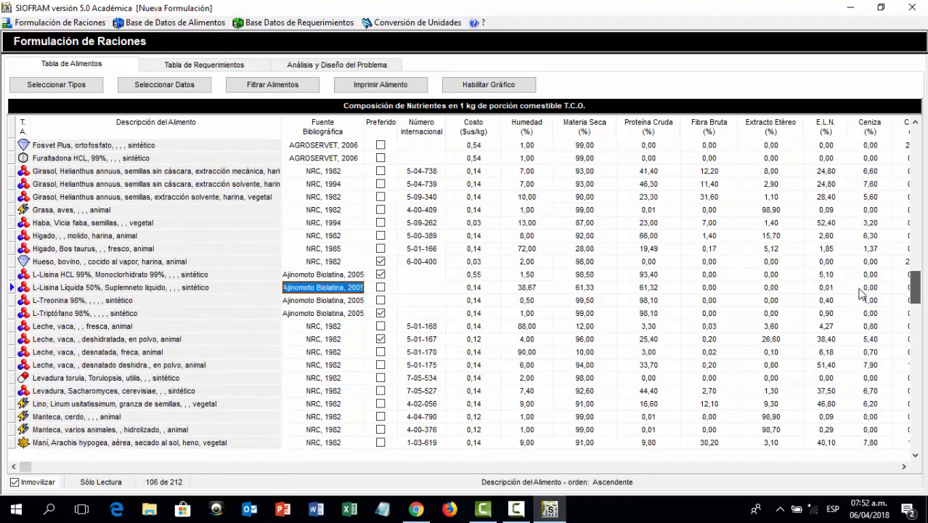
pyautogui.scroll(-14, 859, 293)
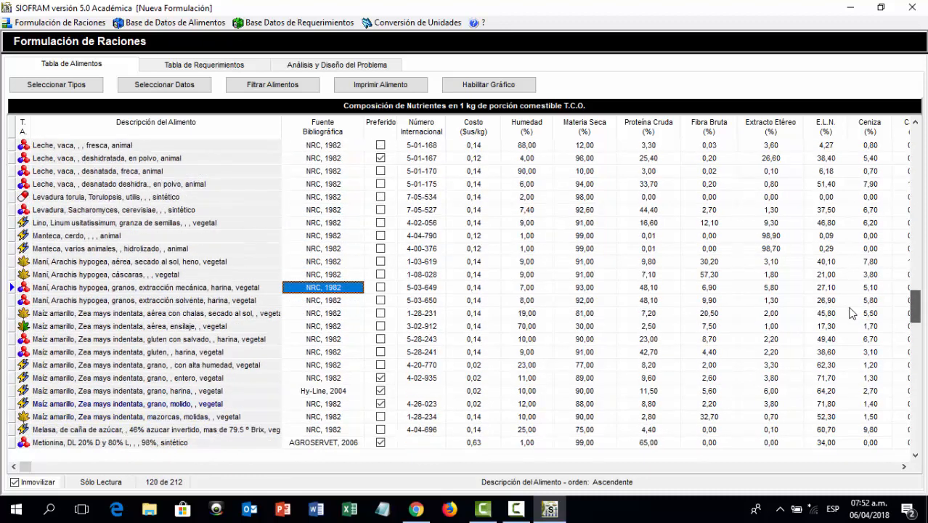
pyautogui.scroll(-8, 846, 315)
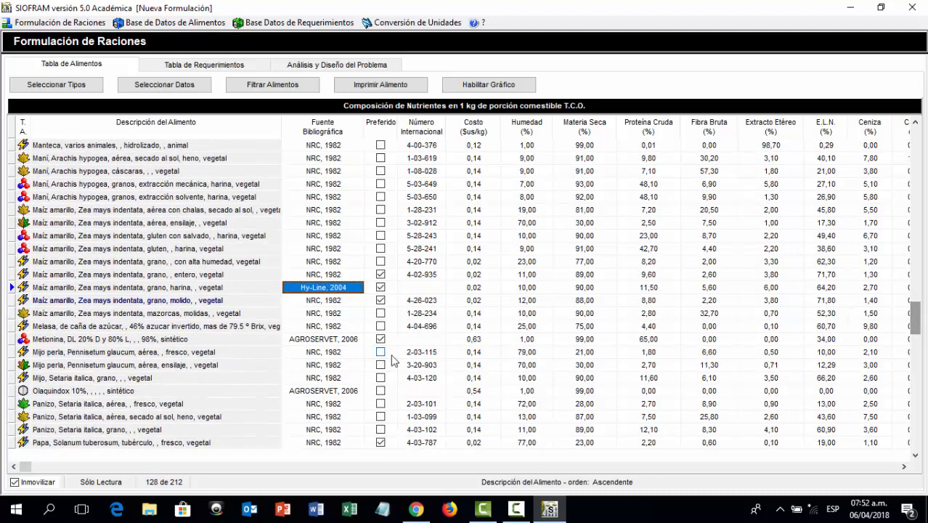
pyautogui.press('Down')
pyautogui.press('Down')
pyautogui.press('Down')
pyautogui.press('Down')
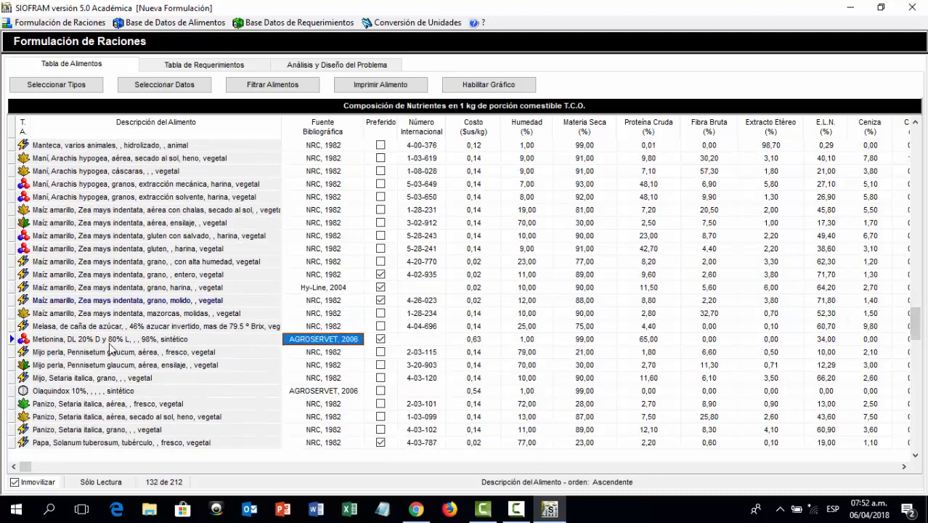
pyautogui.rightClick(129, 349)
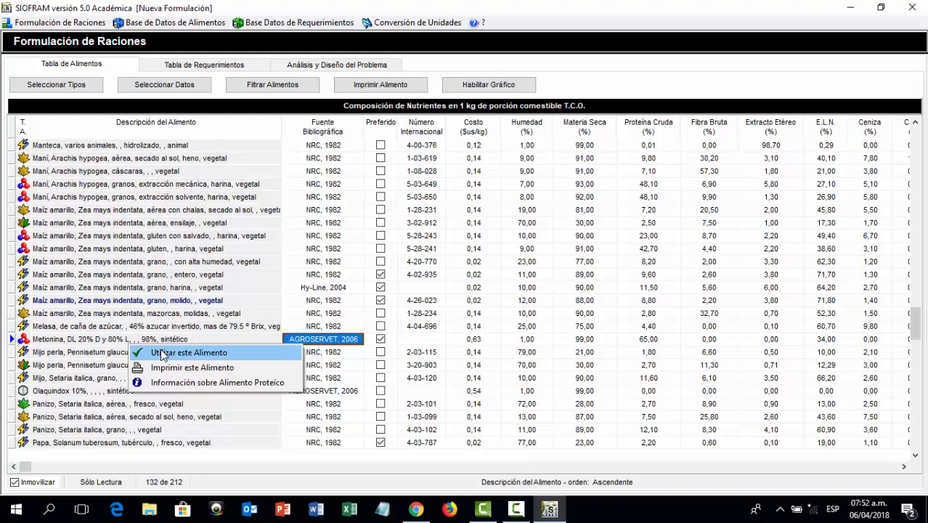
pyautogui.click(162, 353)
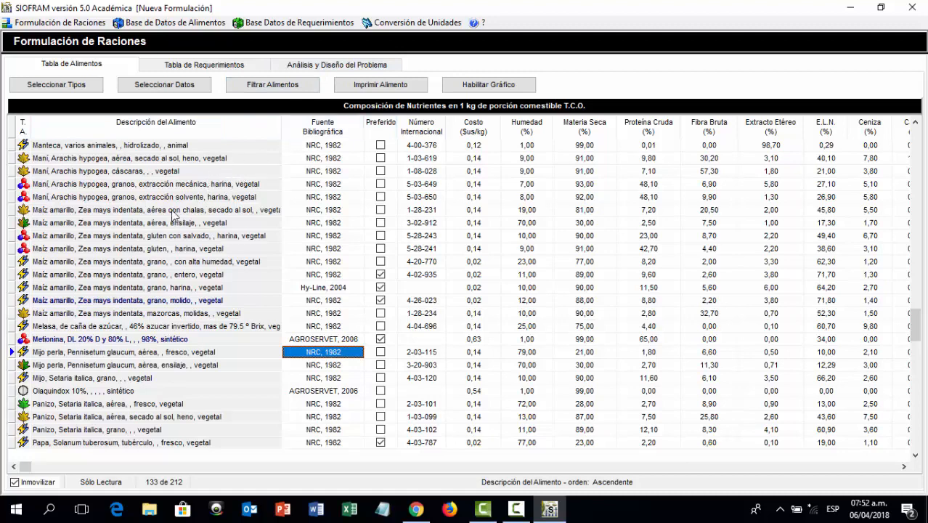
# Formulate the ration again with the synthetic Metionina included among the chosen foods
pyautogui.click(370, 65)
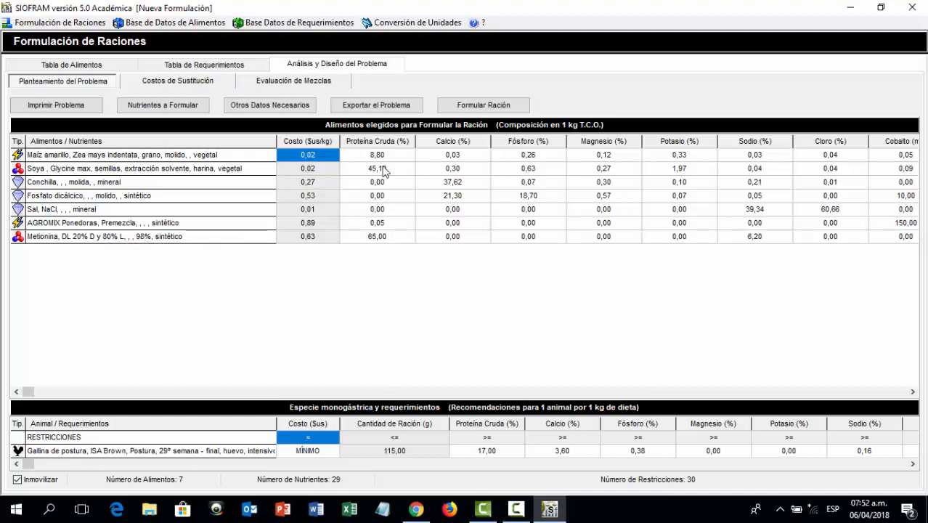
pyautogui.click(486, 108)
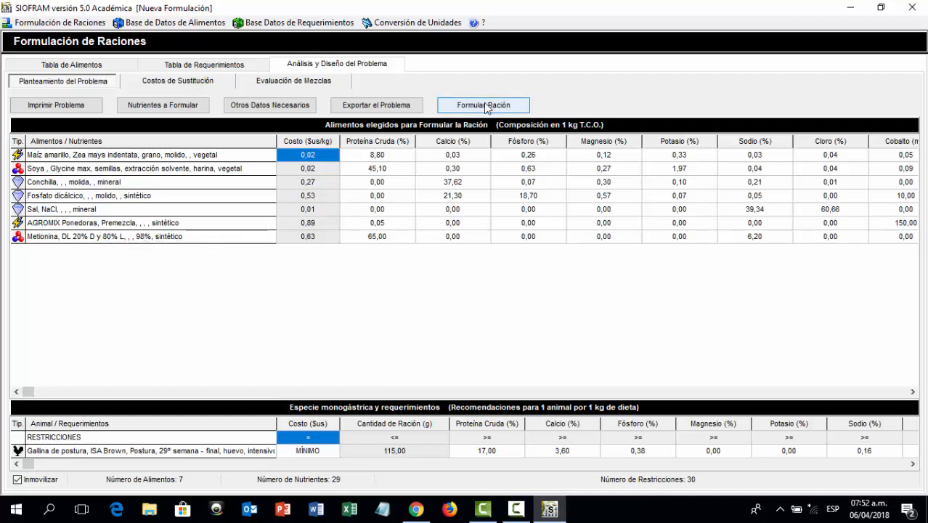
pyautogui.click(485, 107)
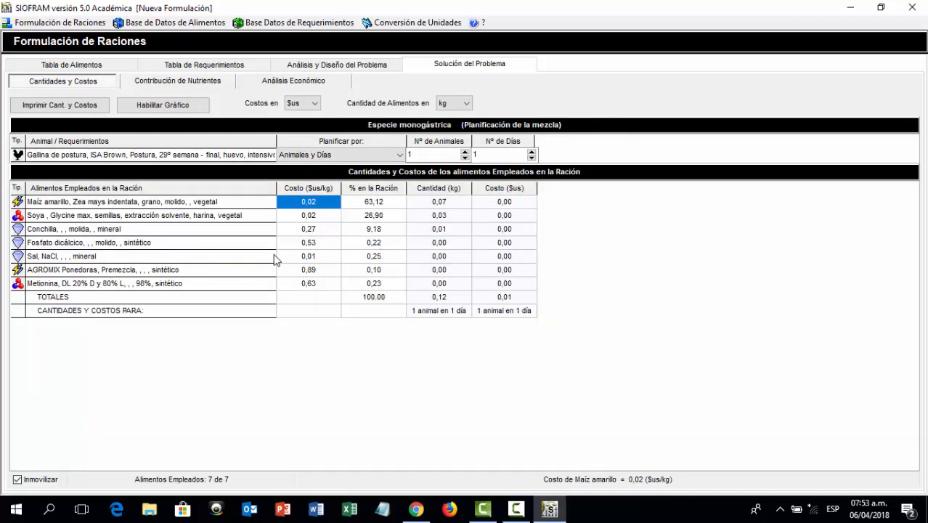
# Add the amino acid Lisina to the nutrients to formulate, accepting the loss of the solution, and reformulate the ration
pyautogui.click(344, 67)
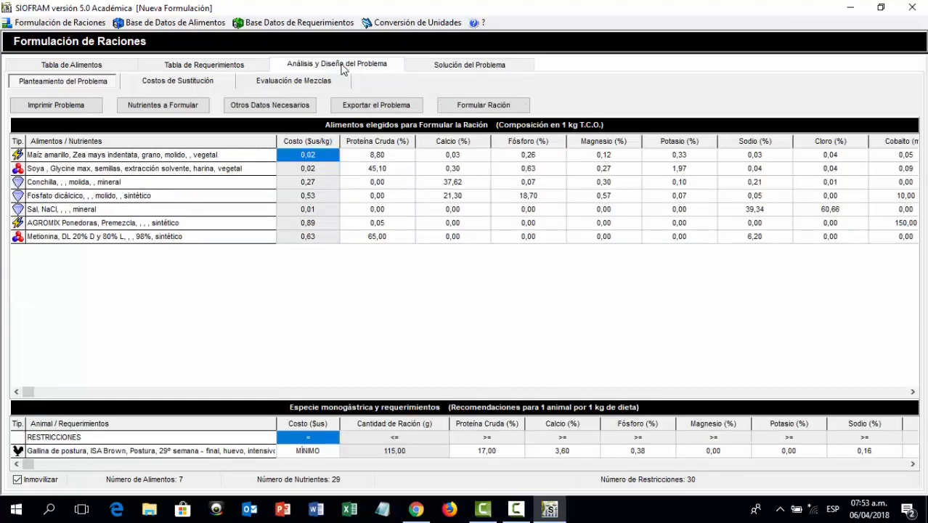
pyautogui.click(192, 106)
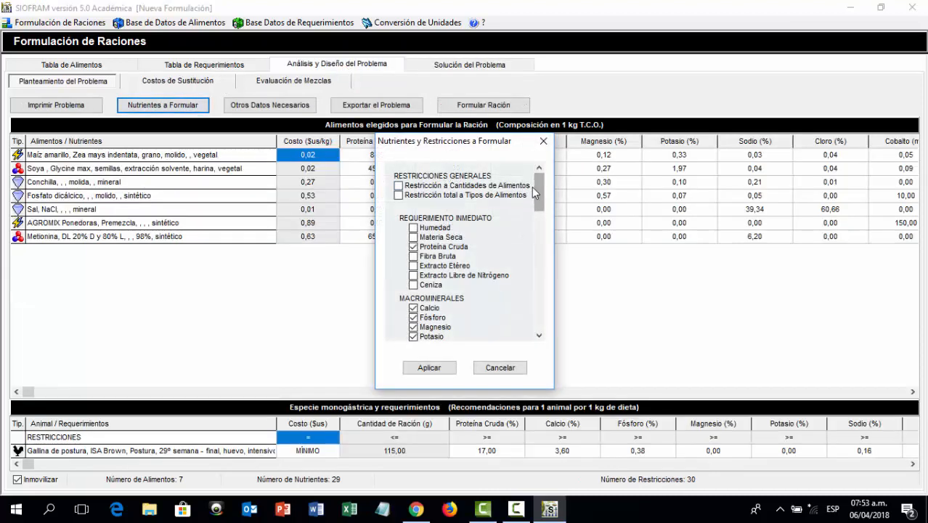
pyautogui.moveTo(537, 189); pyautogui.dragTo(533, 243)
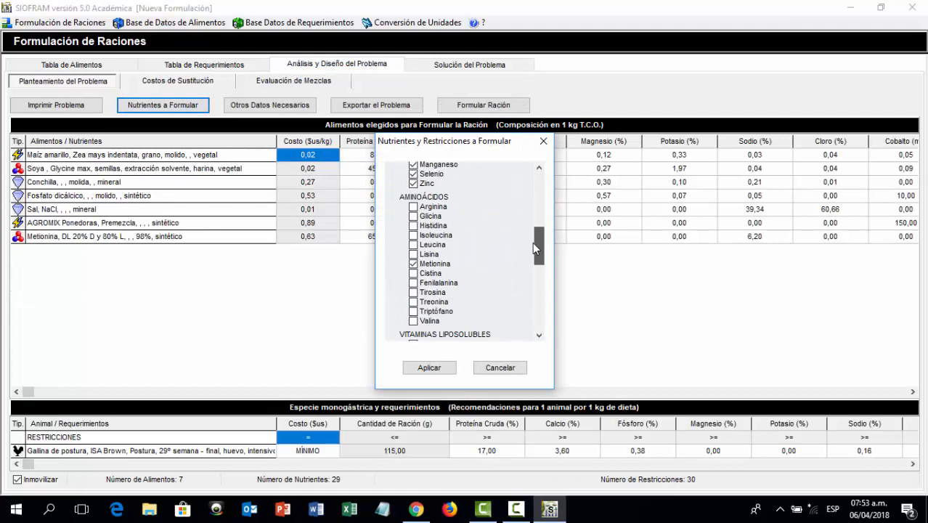
pyautogui.click(412, 254)
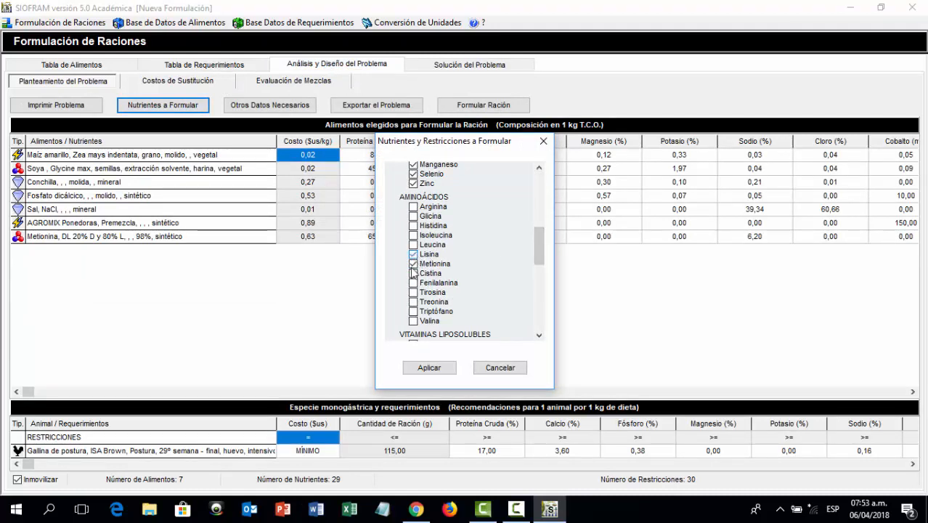
pyautogui.click(421, 367)
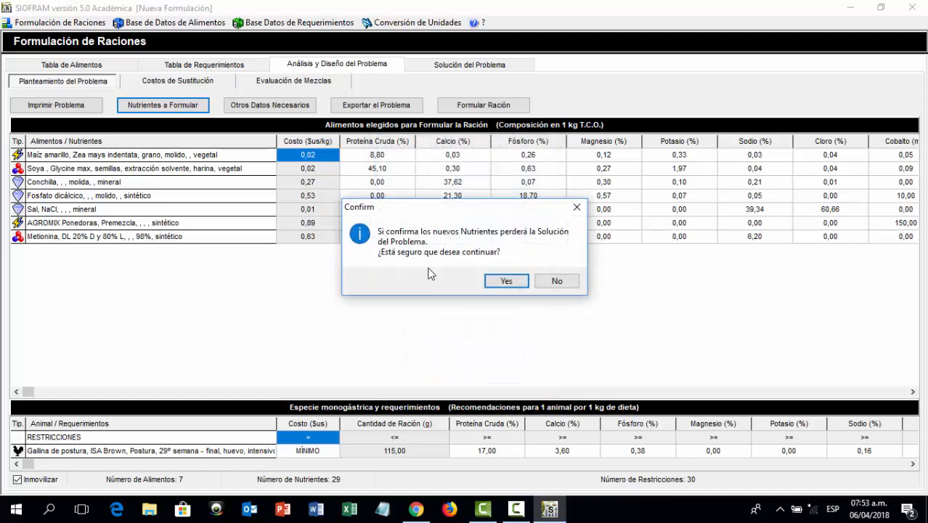
pyautogui.click(498, 281)
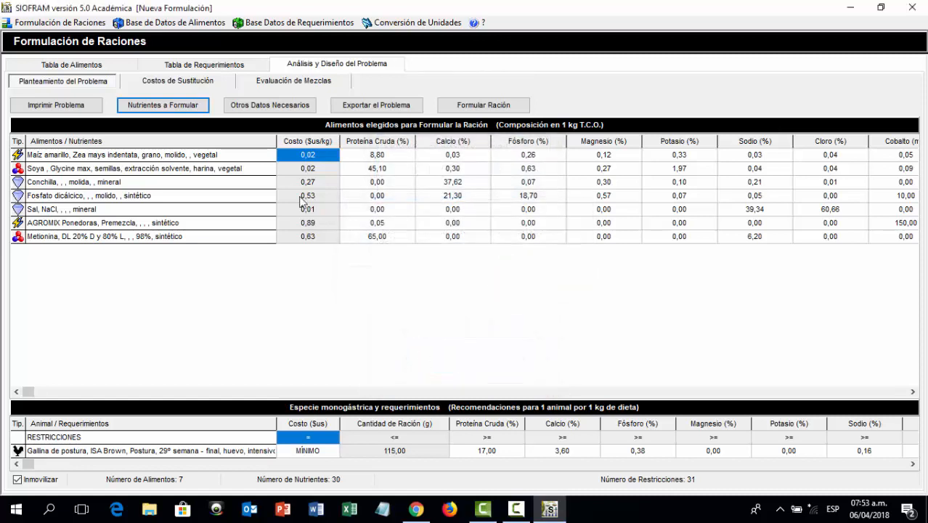
pyautogui.click(478, 109)
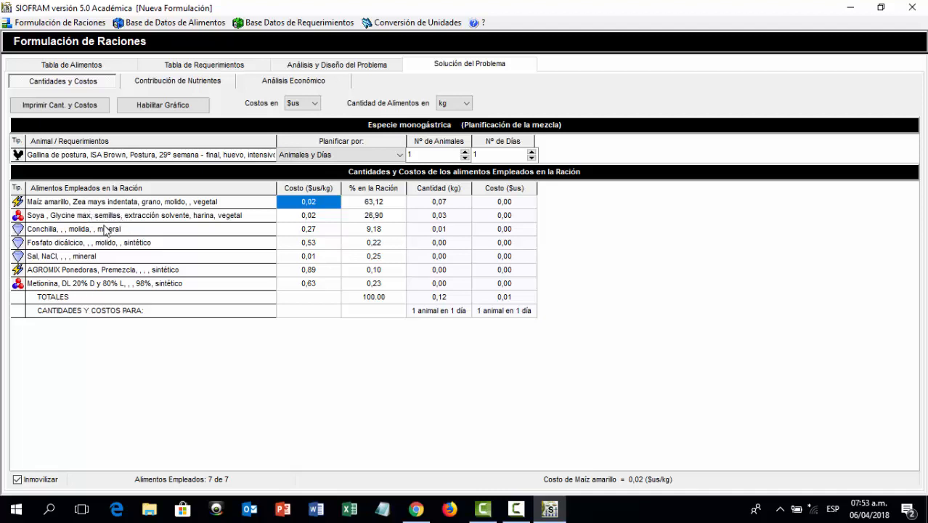
# Add the amino acid Triptófano to the nutrients to formulate, accepting the loss of the solution, and reformulate the ration
pyautogui.click(360, 71)
pyautogui.click(192, 109)
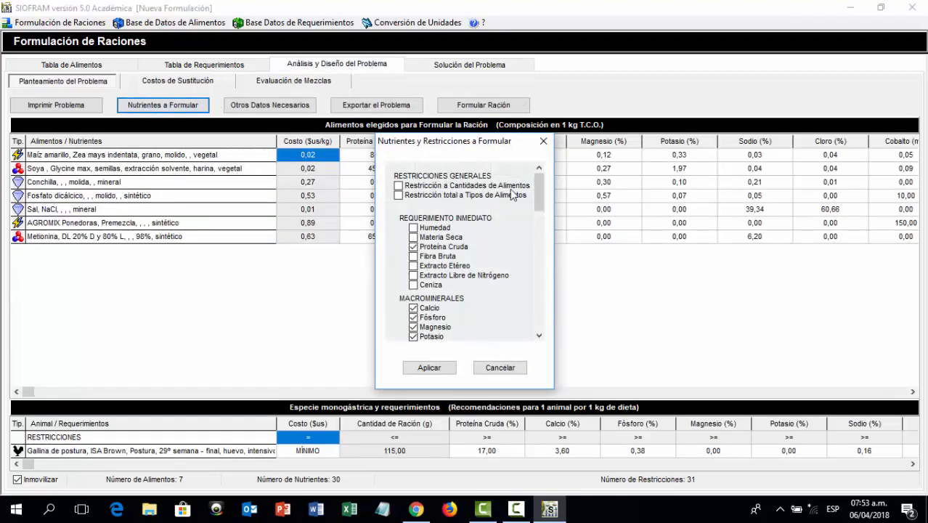
pyautogui.moveTo(533, 185); pyautogui.dragTo(528, 250)
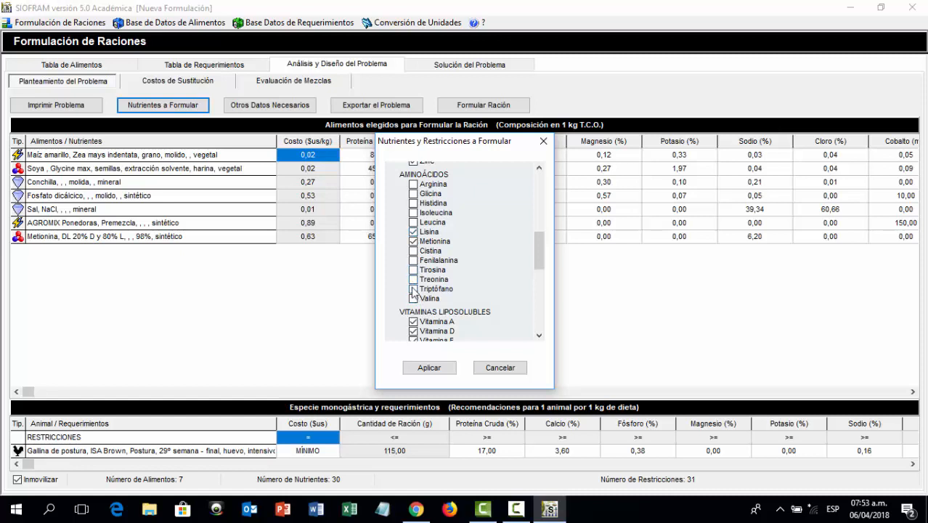
pyautogui.click(428, 366)
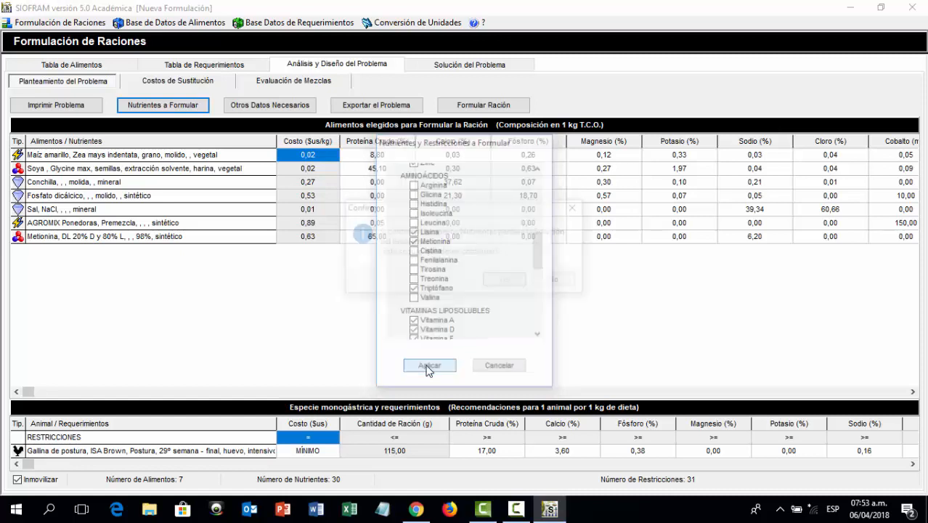
pyautogui.click(498, 282)
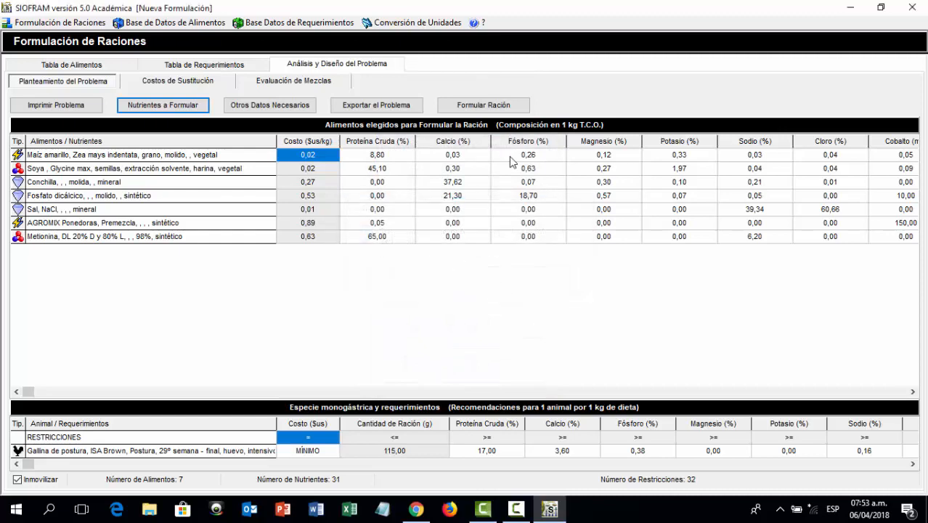
pyautogui.click(478, 106)
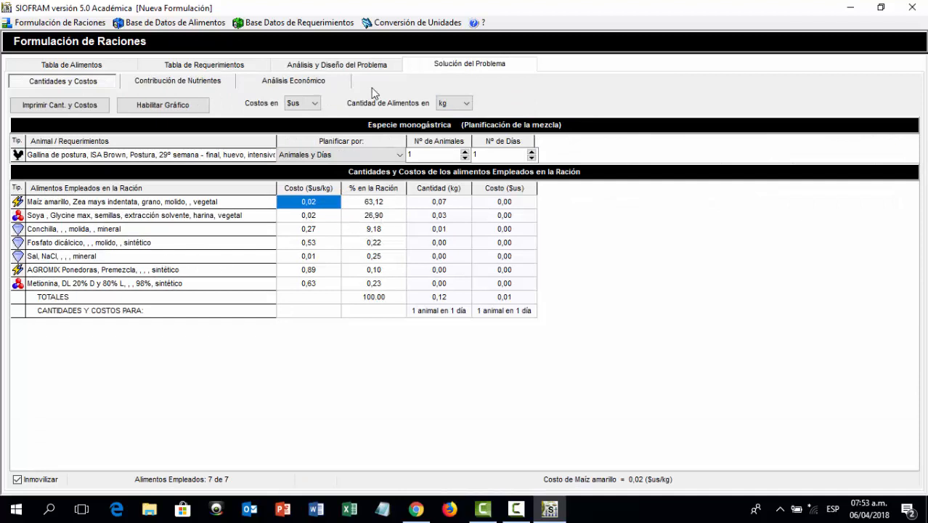
# Add the amino acid Treonina to the nutrients to formulate, accepting the loss of the solution, and reformulate the ration
pyautogui.click(357, 69)
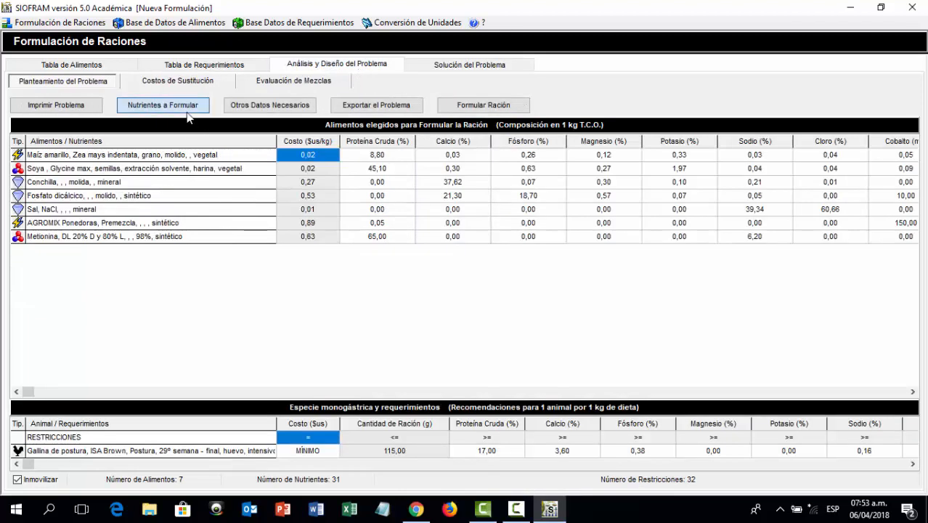
pyautogui.click(163, 105)
pyautogui.moveTo(536, 196); pyautogui.dragTo(538, 256)
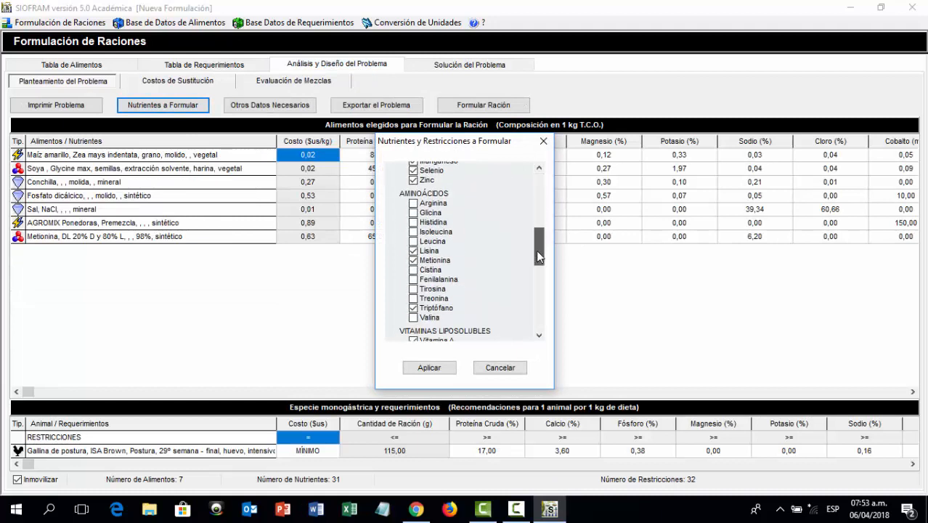
pyautogui.click(414, 298)
pyautogui.click(429, 367)
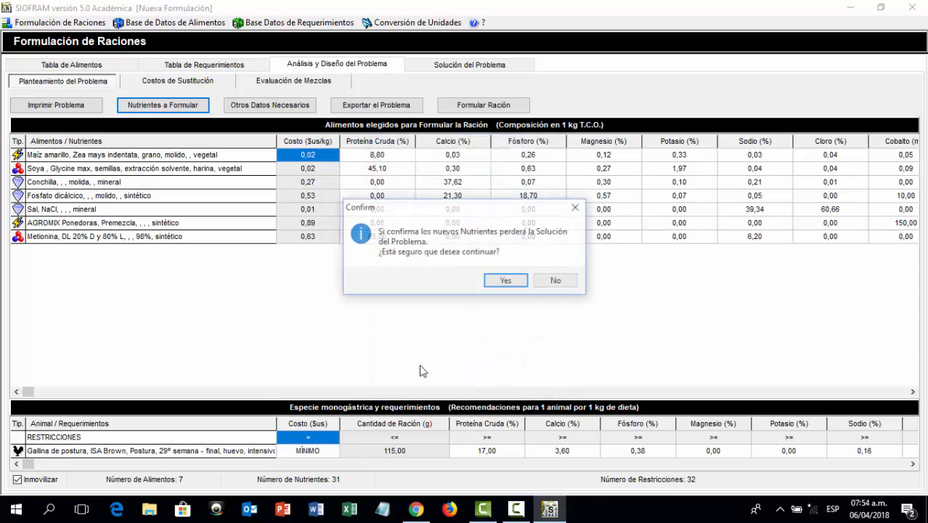
pyautogui.click(493, 282)
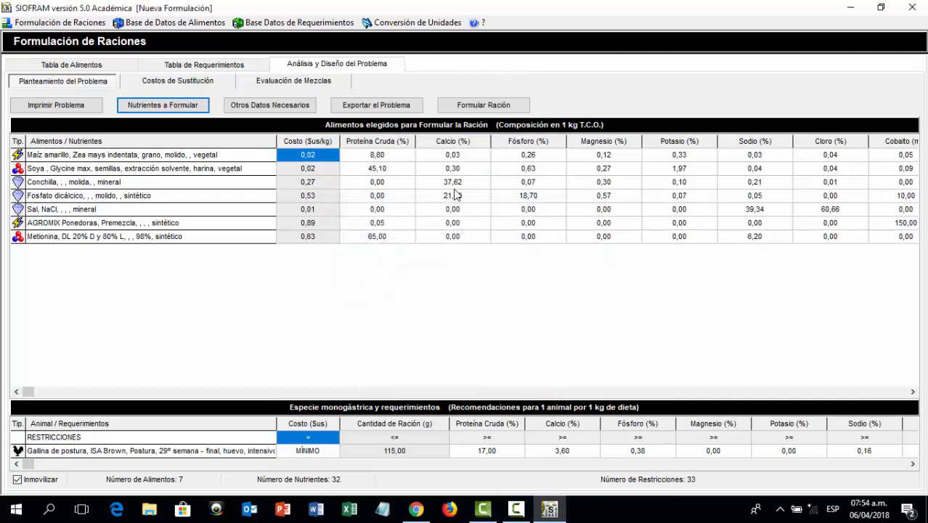
pyautogui.click(500, 106)
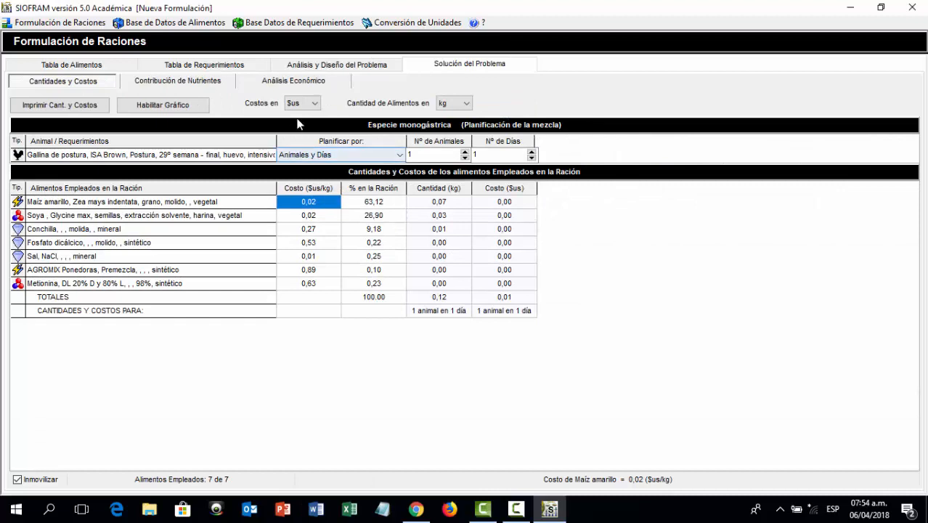
# Add the amino acids Arginina and Glicina to the nutrients to formulate, accepting the loss of the solution, and reformulate the ration
pyautogui.click(354, 69)
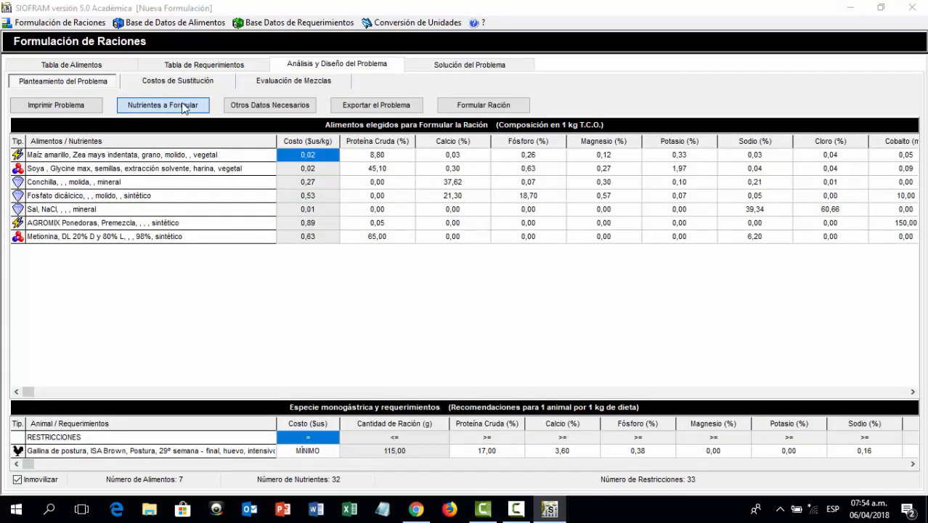
pyautogui.click(182, 105)
pyautogui.moveTo(541, 196); pyautogui.dragTo(538, 251)
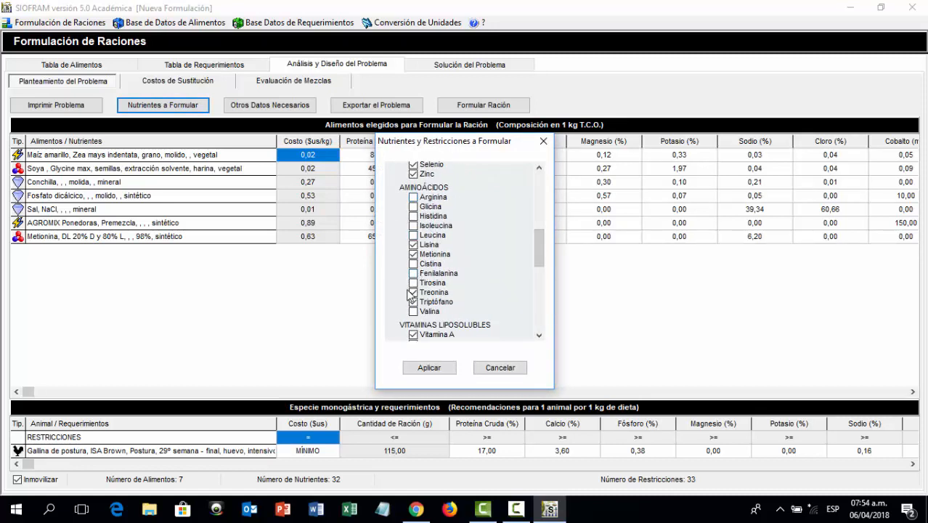
pyautogui.click(427, 209)
pyautogui.click(429, 368)
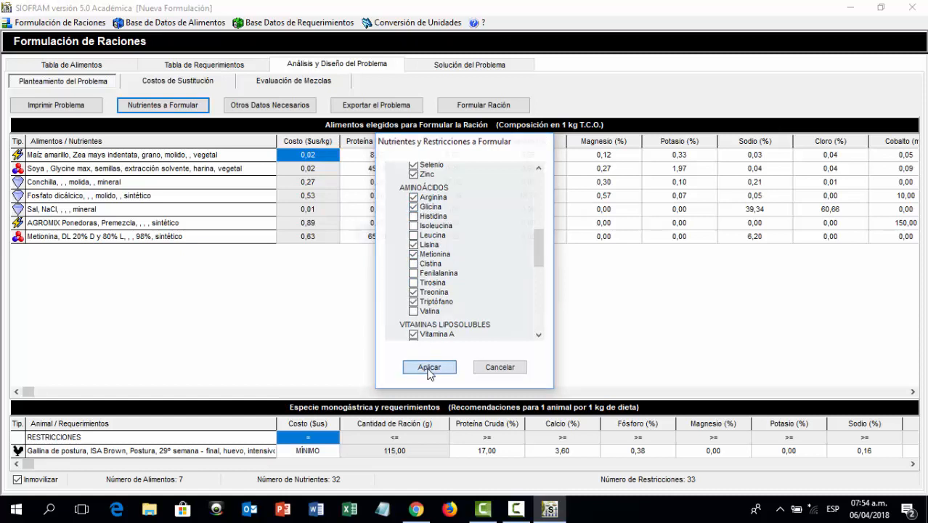
pyautogui.click(500, 282)
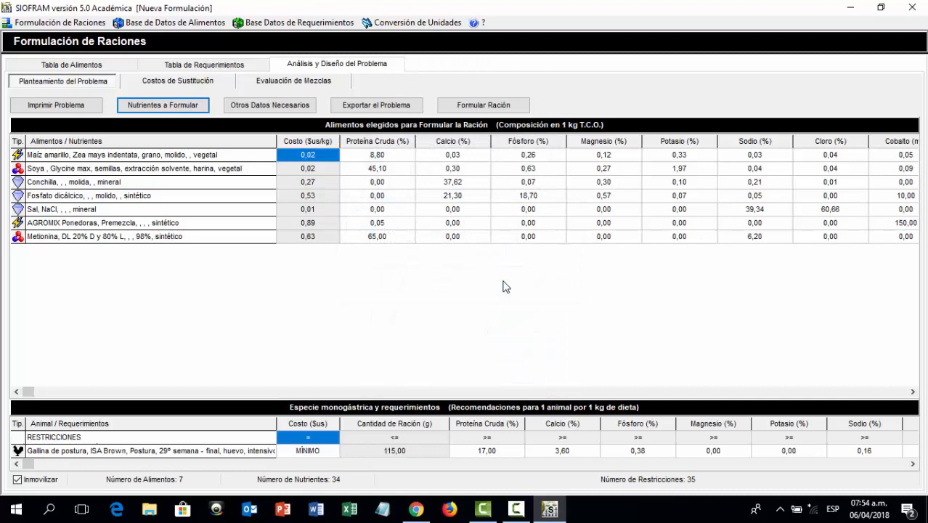
pyautogui.click(464, 106)
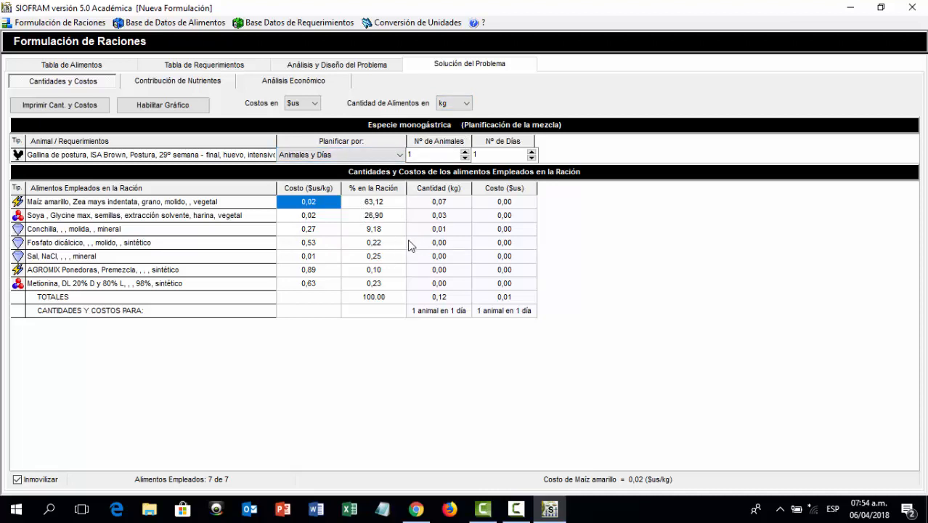
# Open the SIOFRAM help, read the Valina topic under Aminoácidos, and close the help
pyautogui.click(484, 24)
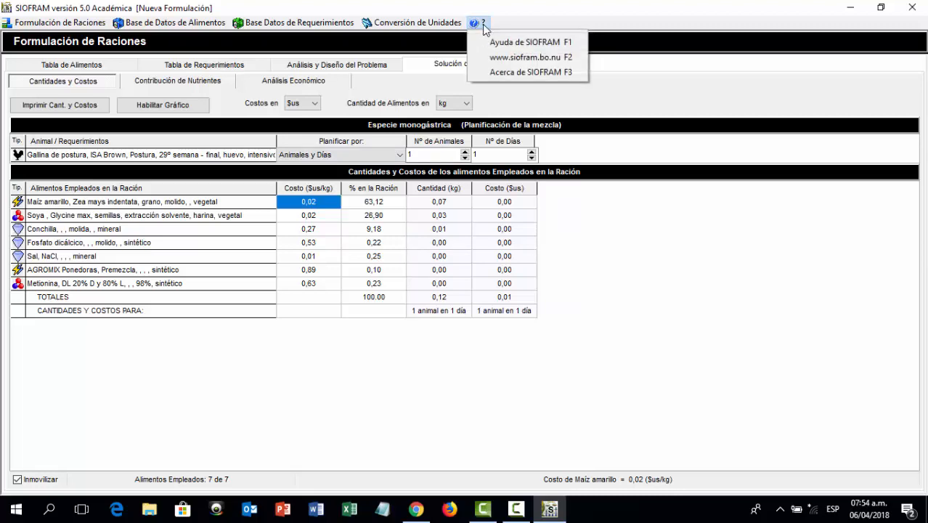
pyautogui.click(516, 42)
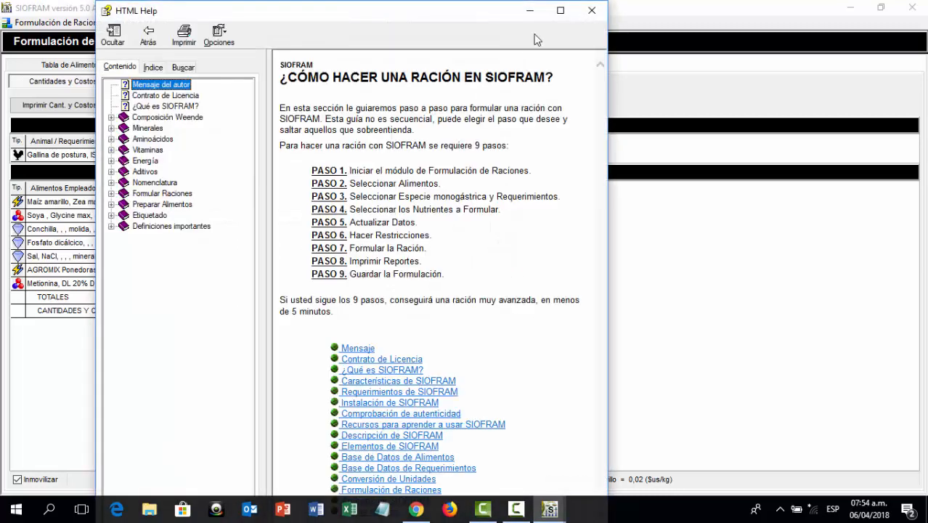
pyautogui.click(560, 10)
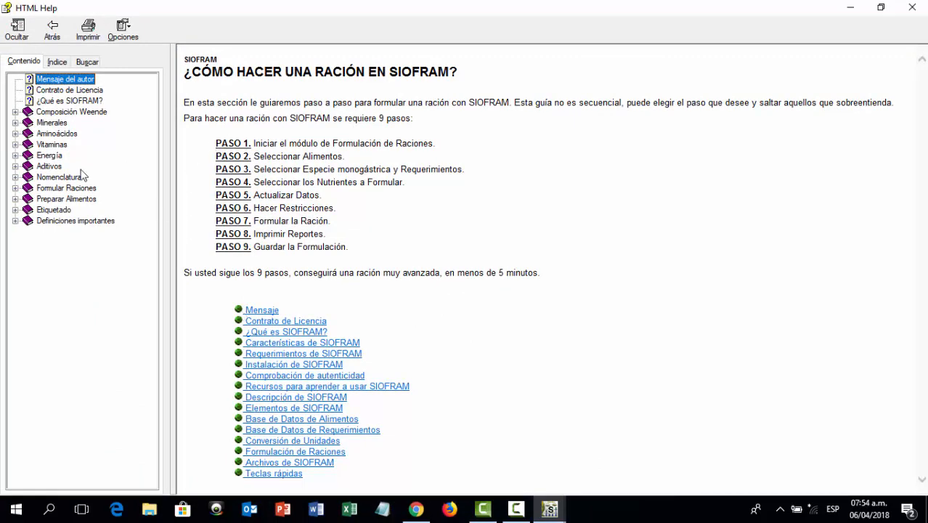
pyautogui.click(16, 134)
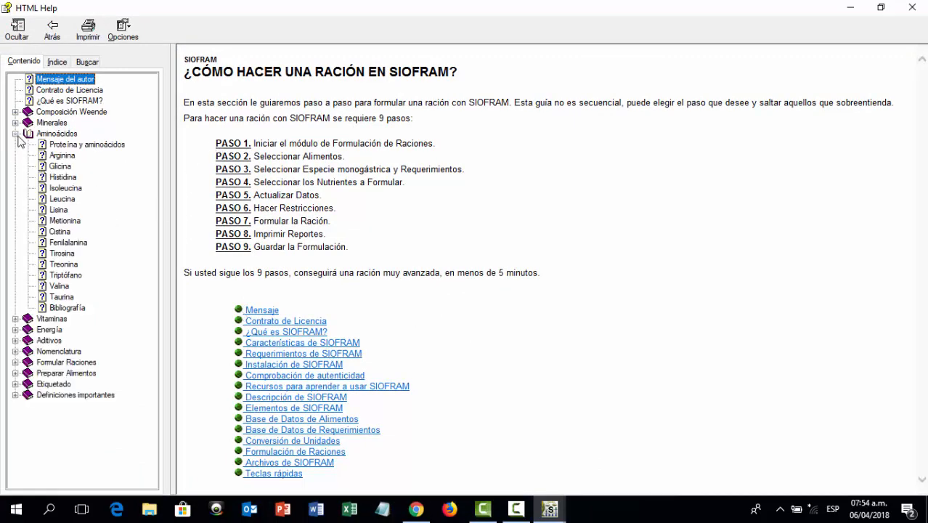
pyautogui.click(59, 286)
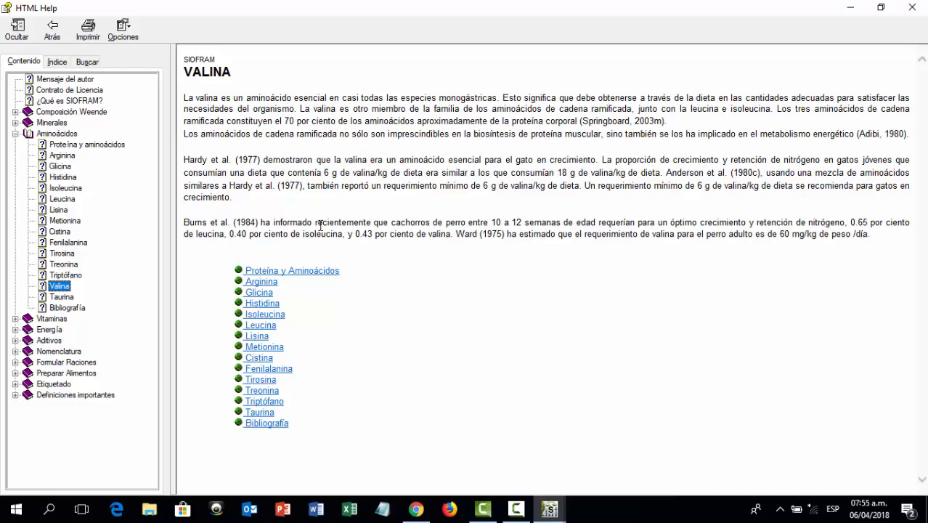
pyautogui.click(911, 9)
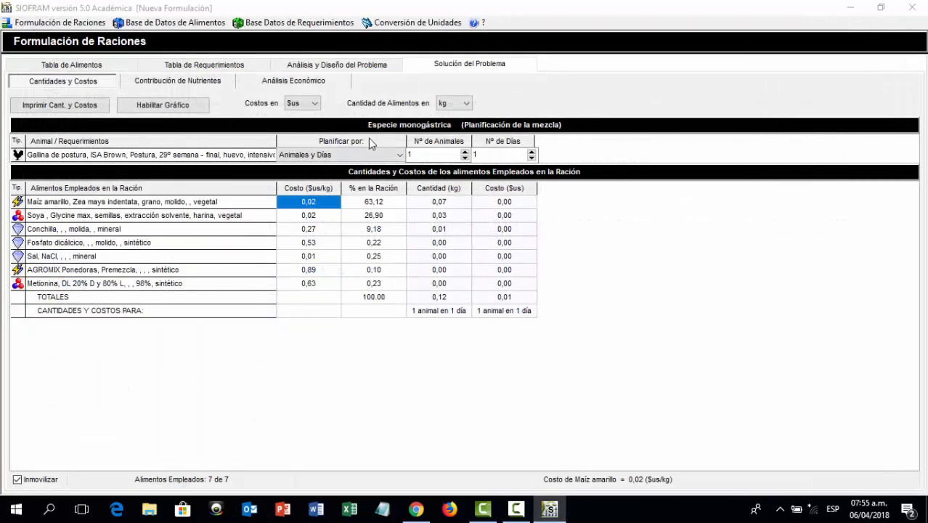
# Add the amino acid Valina to the nutrients to formulate, accepting the loss of the solution, and reformulate the ration
pyautogui.click(320, 64)
pyautogui.click(195, 109)
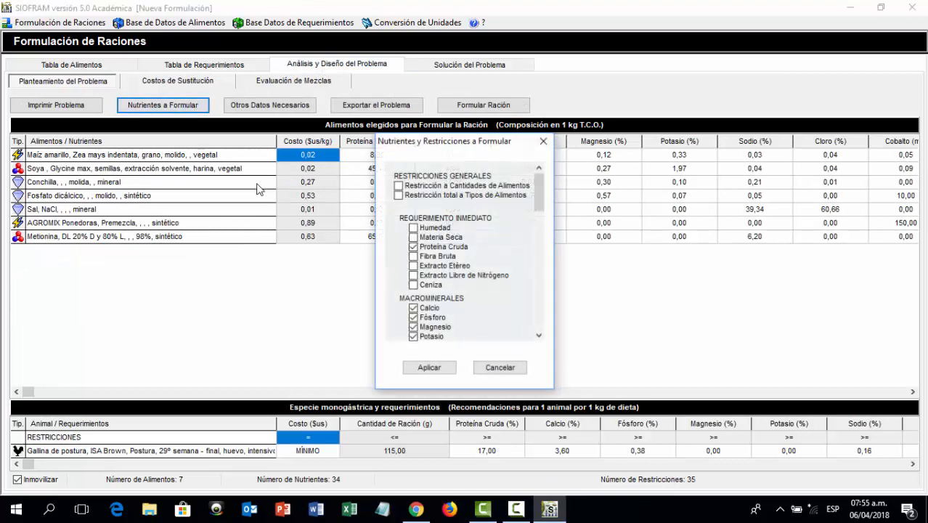
pyautogui.moveTo(534, 183); pyautogui.dragTo(528, 255)
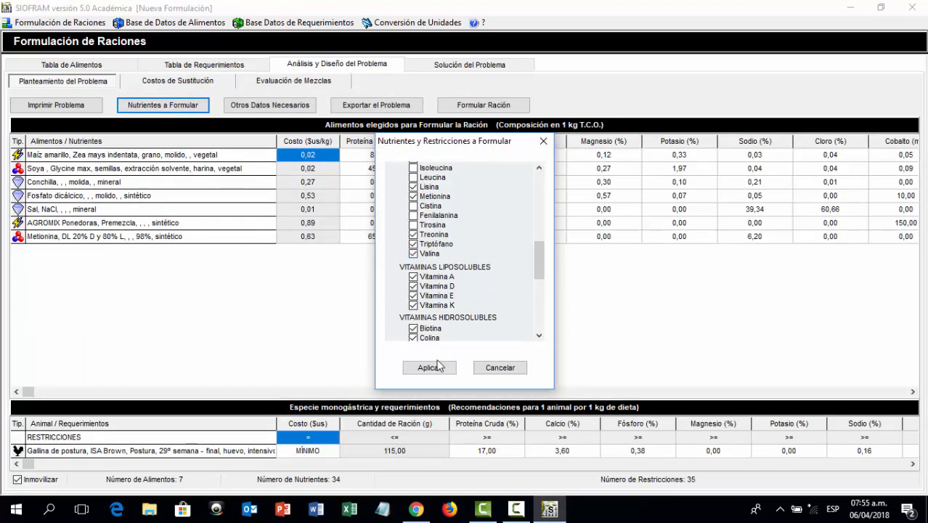
pyautogui.click(427, 367)
pyautogui.click(506, 282)
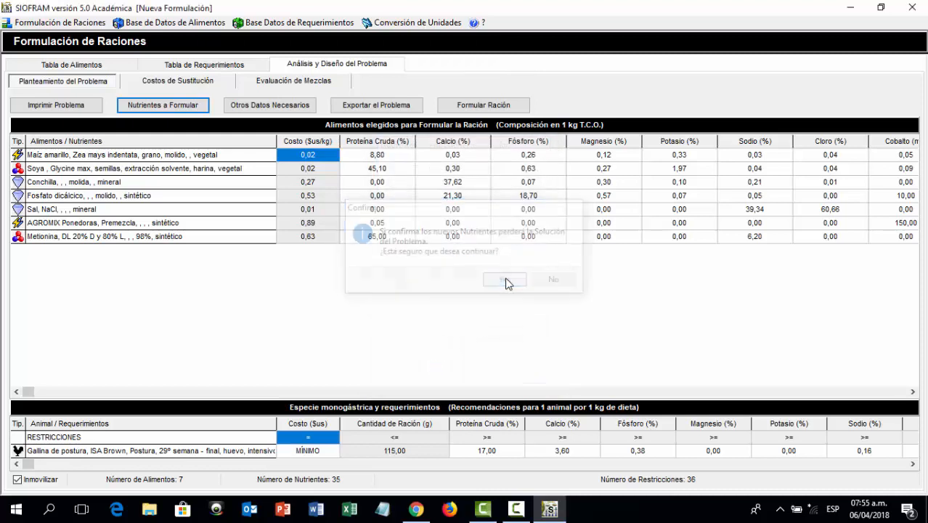
pyautogui.click(484, 106)
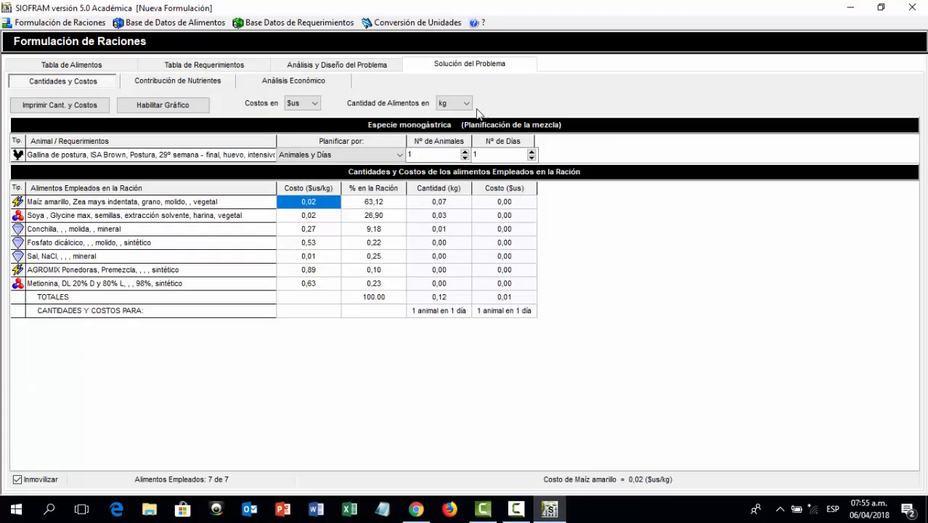
# Add the amino acids Histidina and Isoleucina to the nutrients to formulate, accepting the loss of the solution, and reformulate the ration
pyautogui.click(350, 67)
pyautogui.click(163, 106)
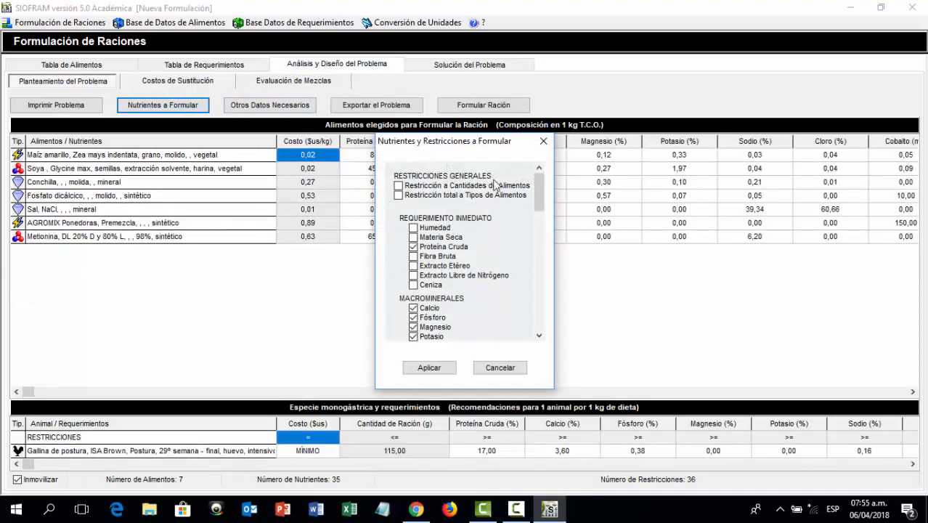
pyautogui.moveTo(545, 197); pyautogui.dragTo(534, 247)
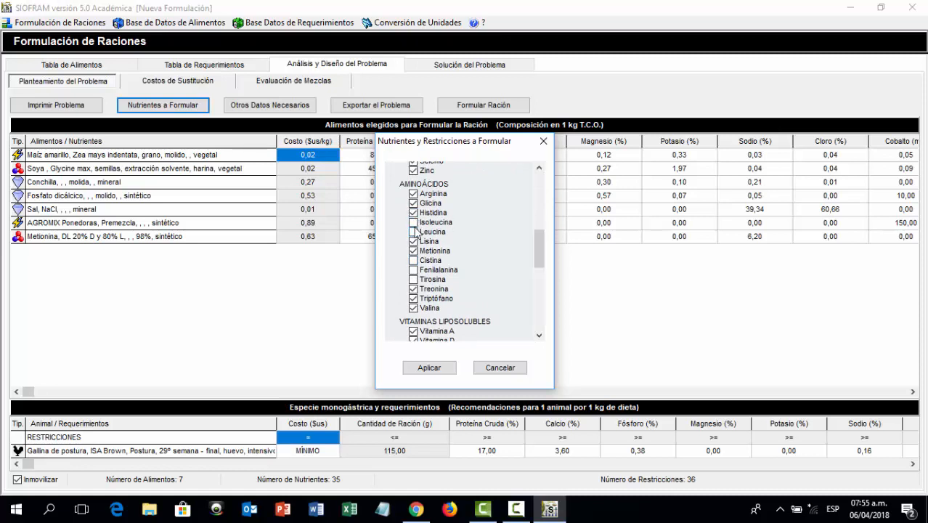
pyautogui.click(426, 367)
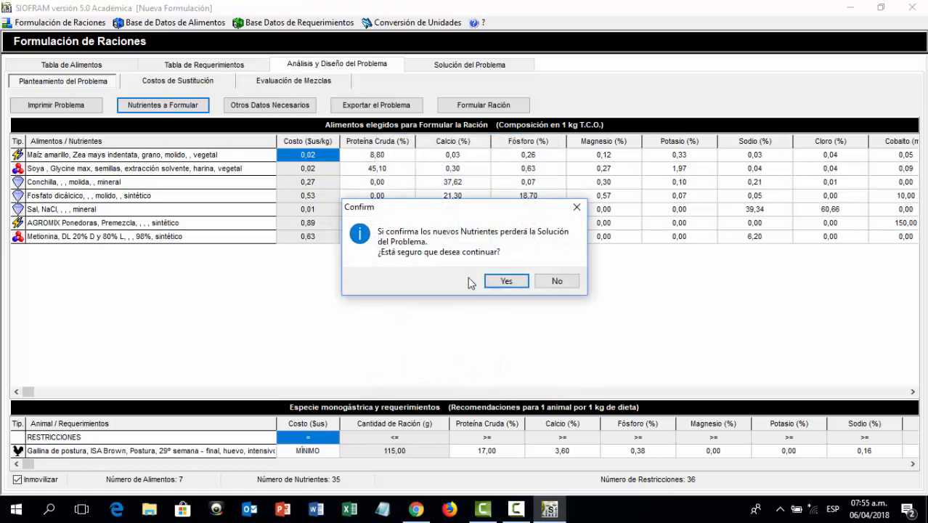
pyautogui.click(506, 281)
pyautogui.click(480, 106)
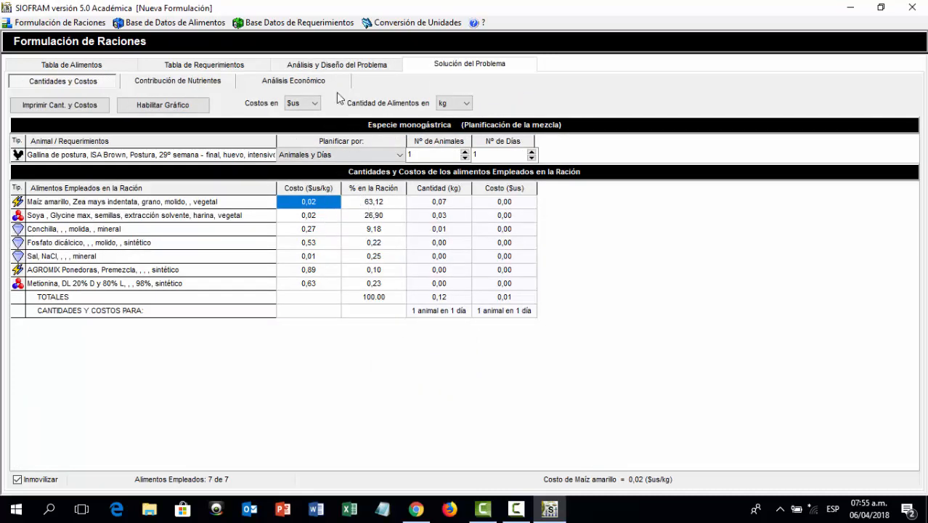
# Add the amino acids Fenilalanina and Tirosina to the nutrients to formulate, accepting the loss of the solution, and reformulate the ration
pyautogui.click(343, 67)
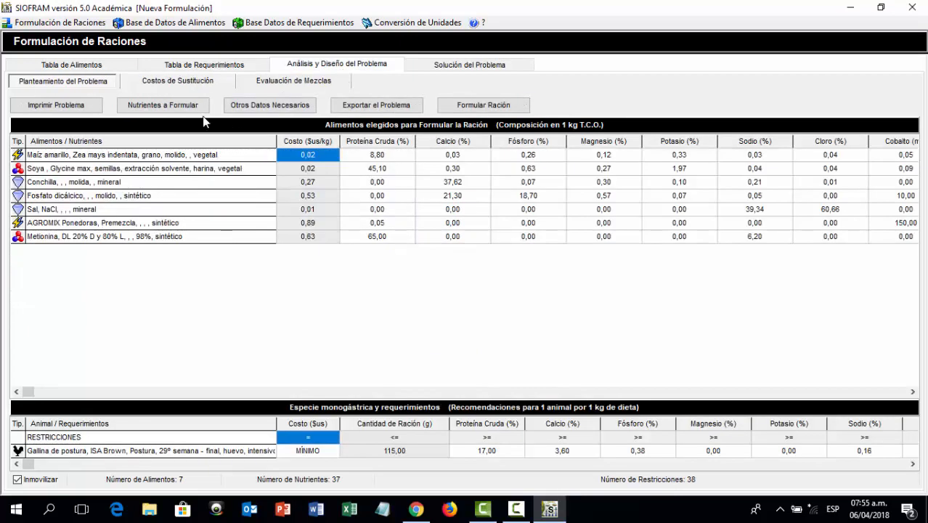
pyautogui.click(174, 105)
pyautogui.moveTo(535, 190); pyautogui.dragTo(527, 251)
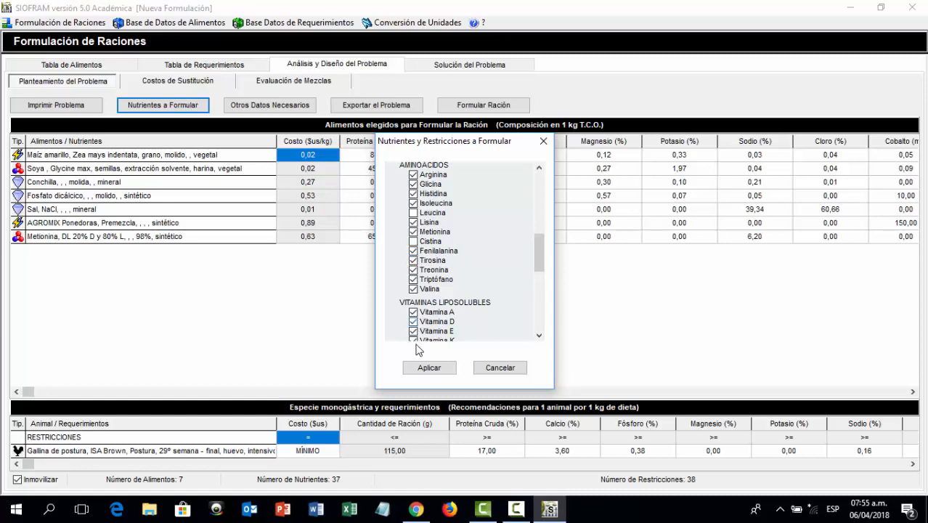
pyautogui.click(419, 368)
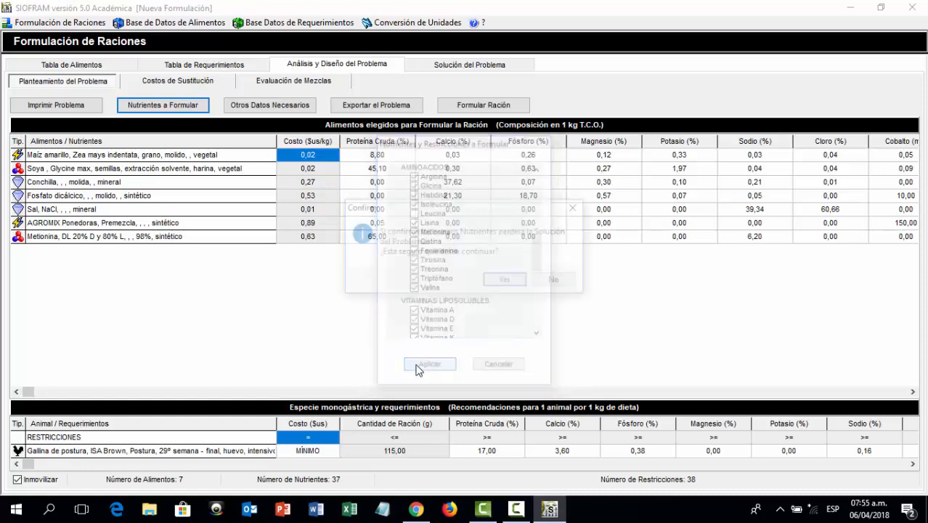
pyautogui.click(499, 282)
pyautogui.click(484, 109)
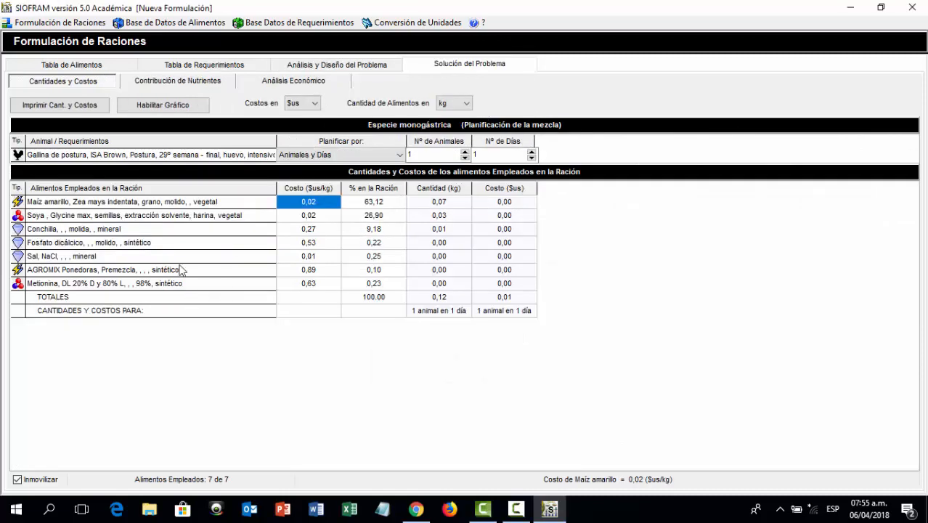
# Add the amino acid Leucina to the nutrients to formulate, accepting the loss of the solution, and reformulate the ration
pyautogui.click(352, 69)
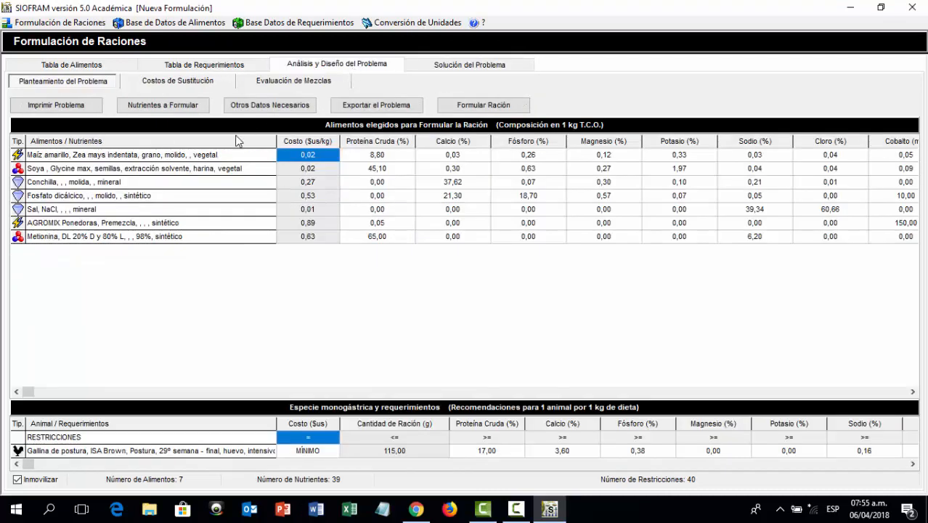
pyautogui.click(162, 105)
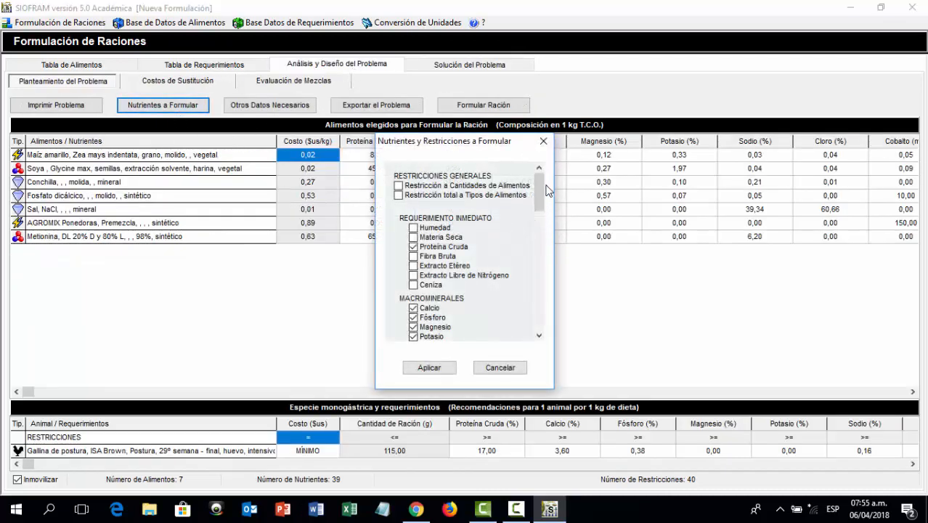
pyautogui.moveTo(549, 192); pyautogui.dragTo(537, 244)
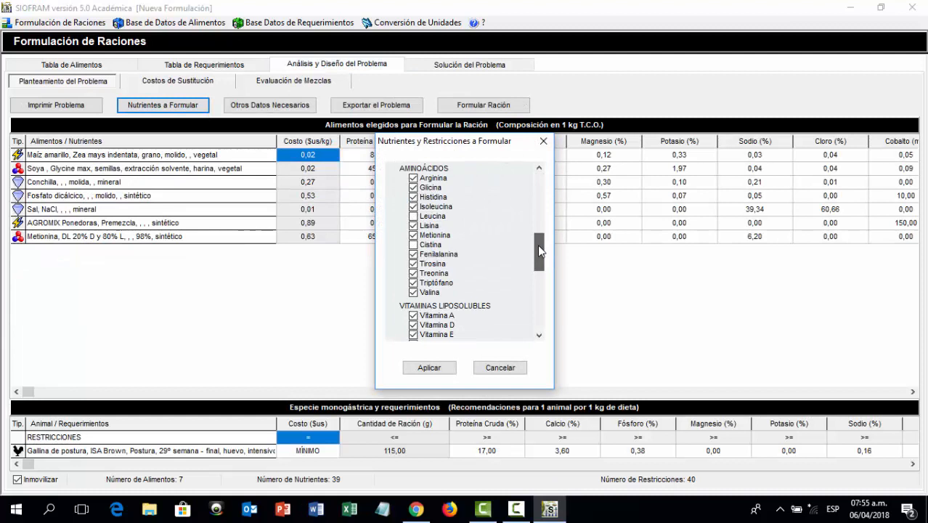
pyautogui.click(427, 221)
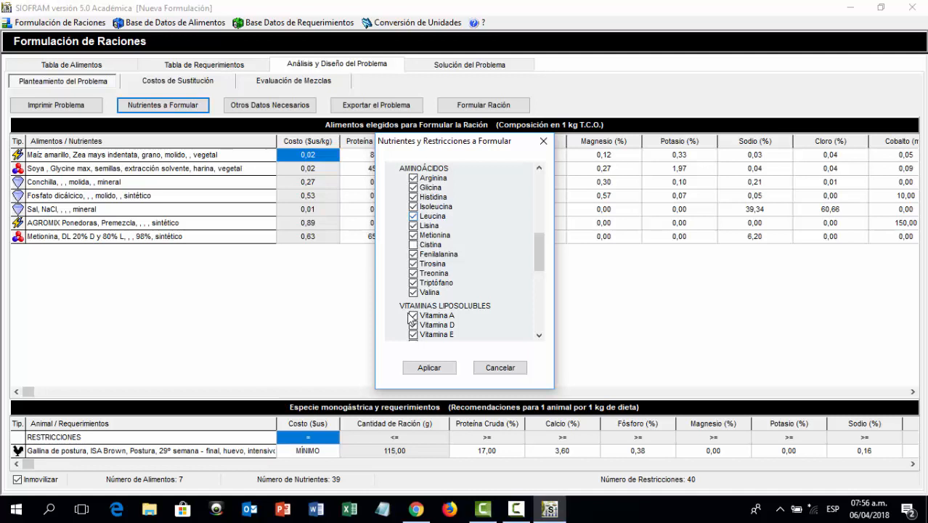
pyautogui.click(429, 367)
pyautogui.click(501, 282)
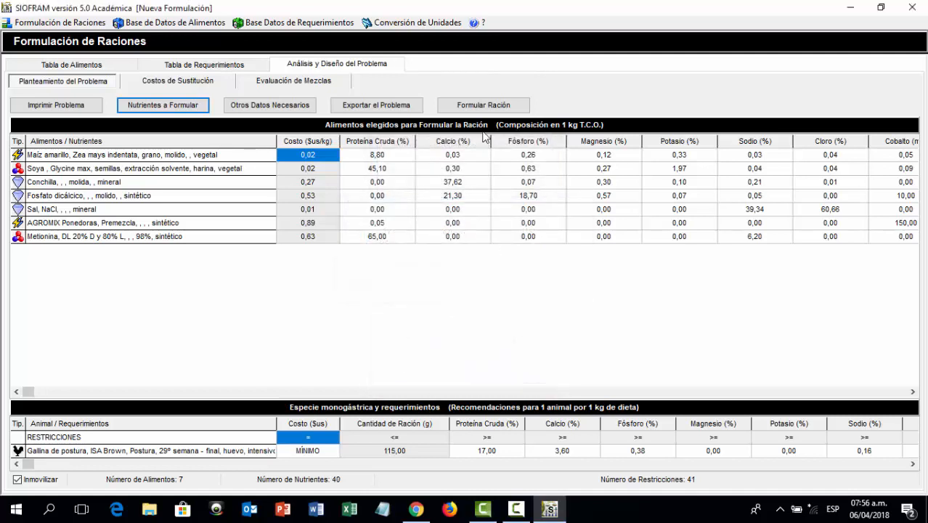
pyautogui.click(483, 108)
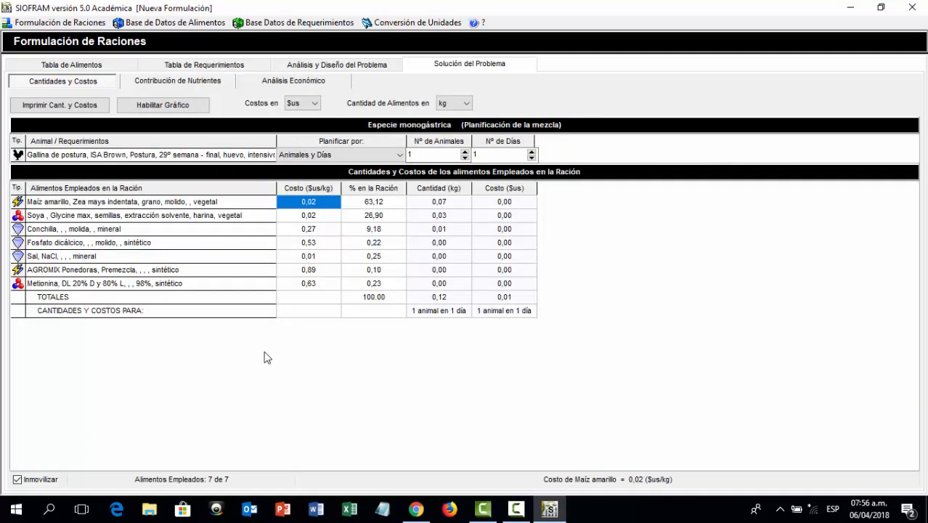
# Enable the general restriction Restricción a Cantidades de Alimentos, accepting the loss of the solution, and reformulate the ration
pyautogui.click(368, 66)
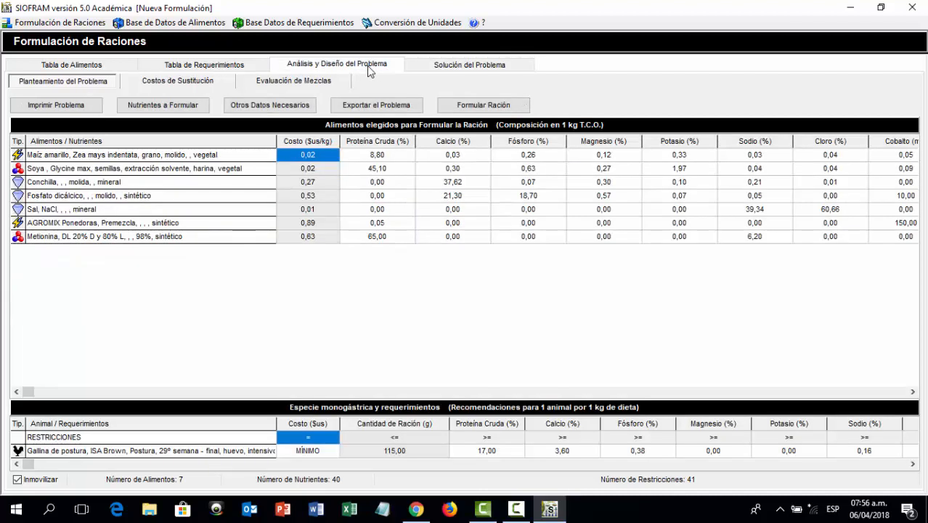
pyautogui.click(162, 105)
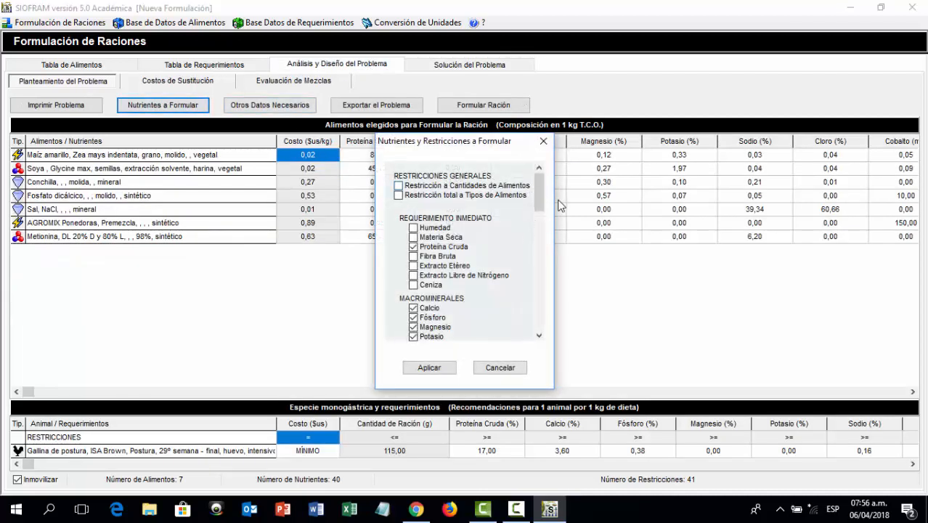
pyautogui.moveTo(541, 185)
pyautogui.mouseDown()
pyautogui.moveTo(527, 316)
pyautogui.moveTo(533, 174)
pyautogui.moveTo(532, 190)
pyautogui.mouseUp()
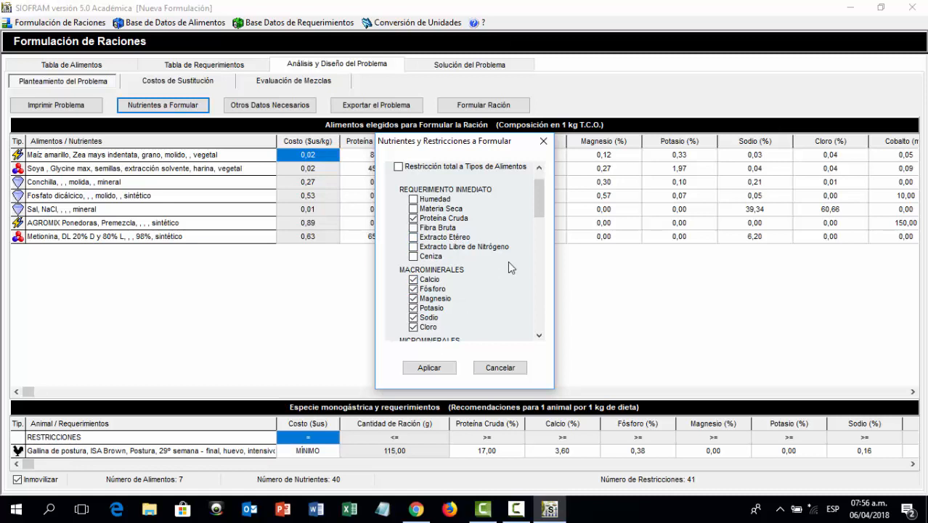
pyautogui.moveTo(536, 212); pyautogui.dragTo(536, 193)
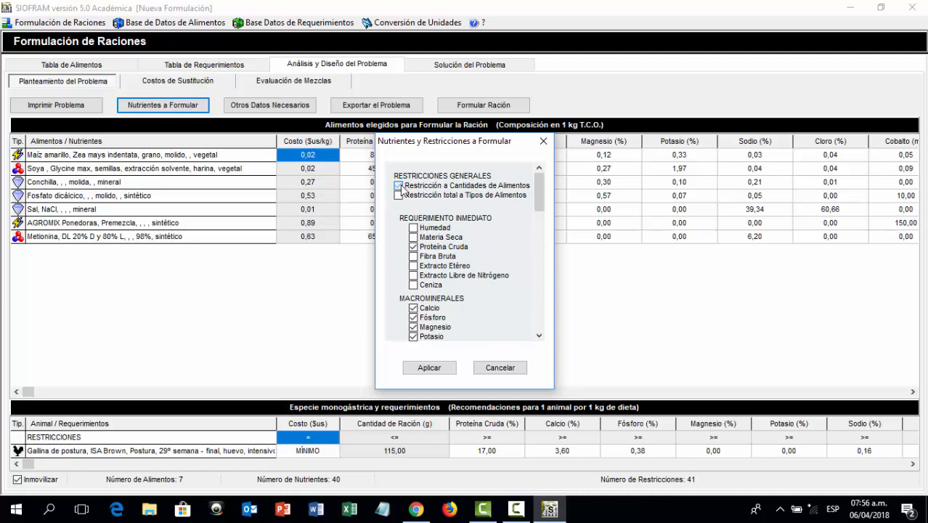
pyautogui.click(400, 186)
pyautogui.click(427, 368)
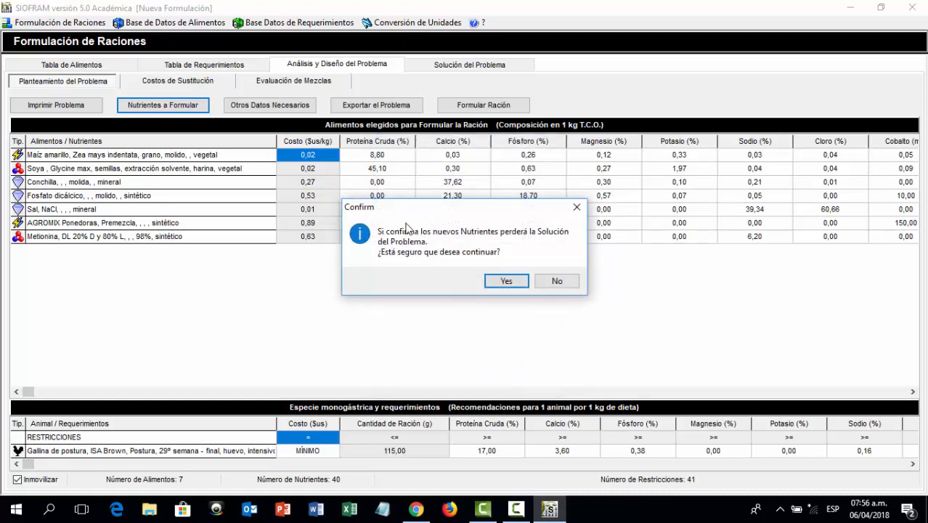
pyautogui.click(501, 281)
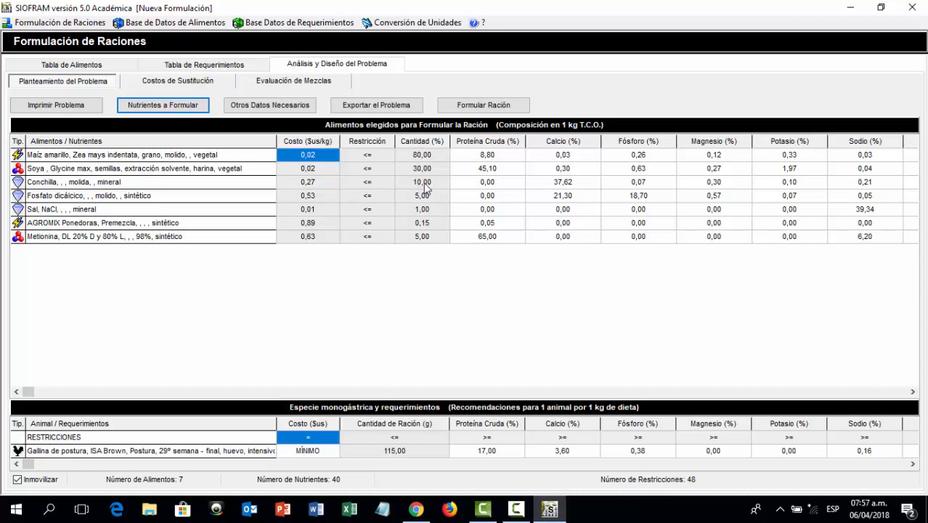
pyautogui.click(489, 103)
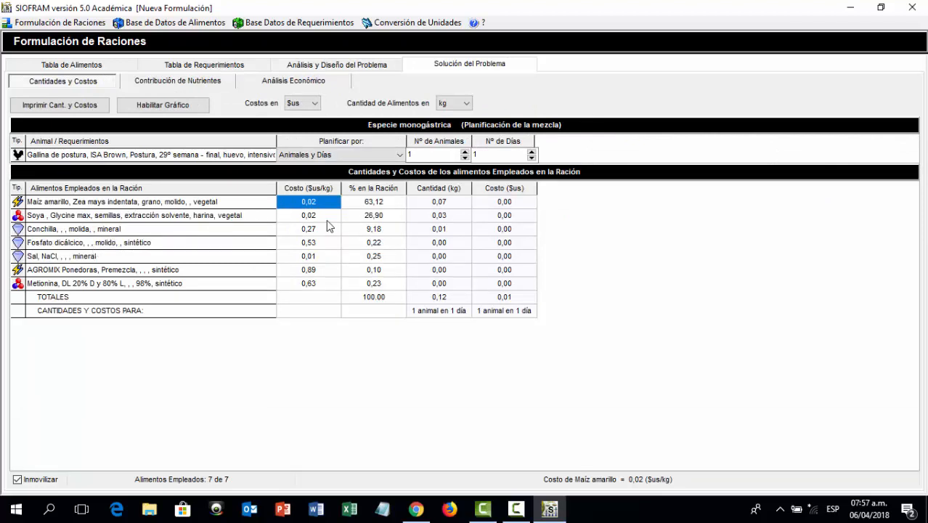
# Return to the problem statement and review the quantity restriction set for each food
pyautogui.click(378, 66)
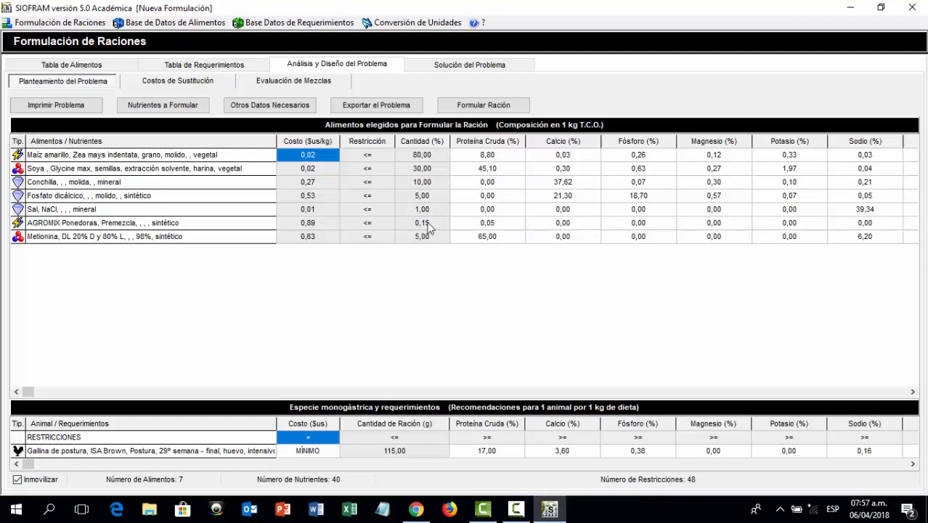
pyautogui.click(517, 509)
# Set costs to be presented in Bolivianos (Bs), save and confirm the unit change, and return to the ration formulation
pyautogui.click(405, 26)
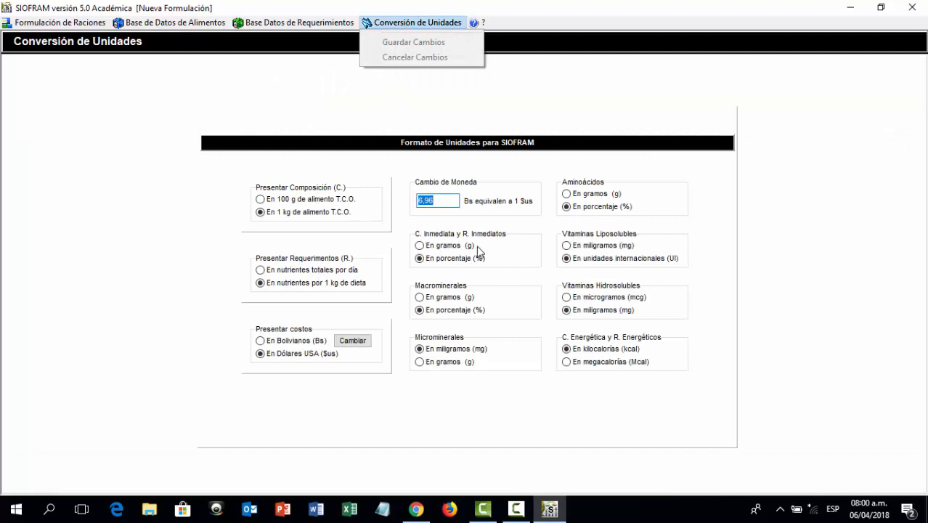
pyautogui.click(308, 345)
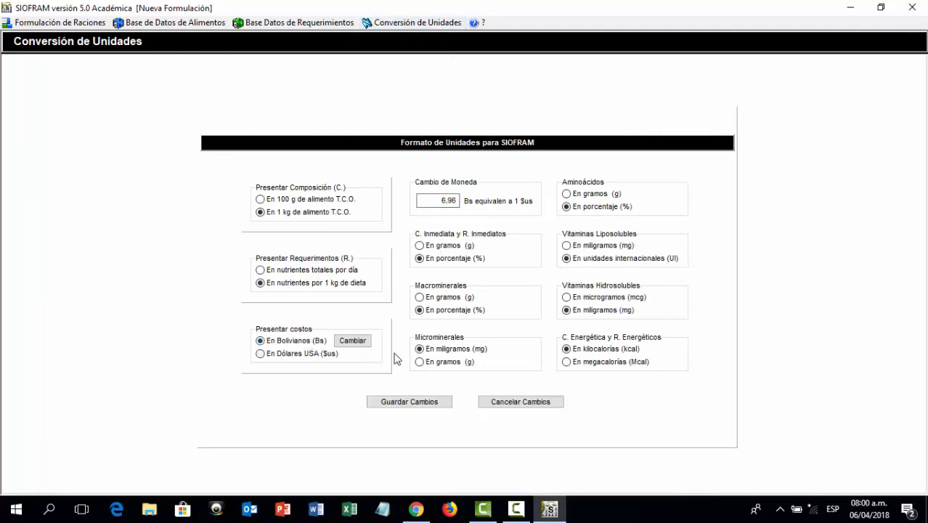
pyautogui.click(394, 403)
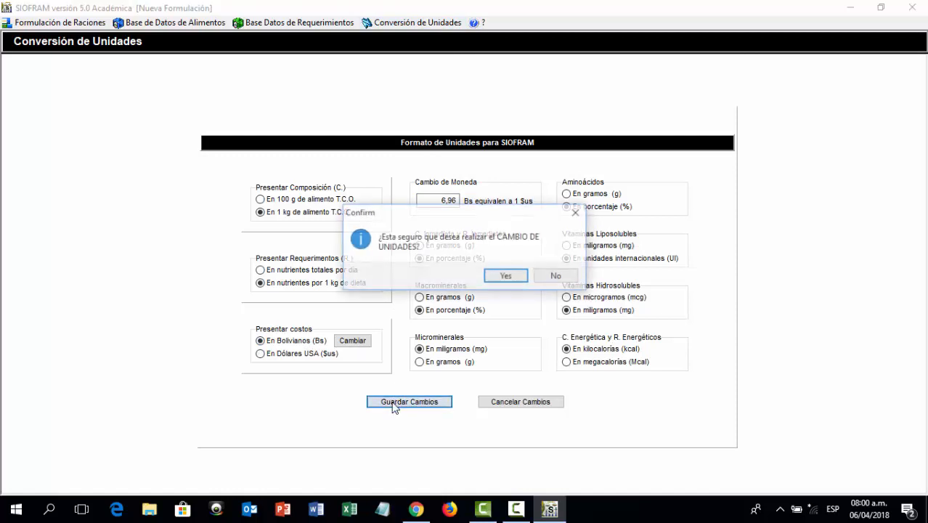
pyautogui.click(516, 277)
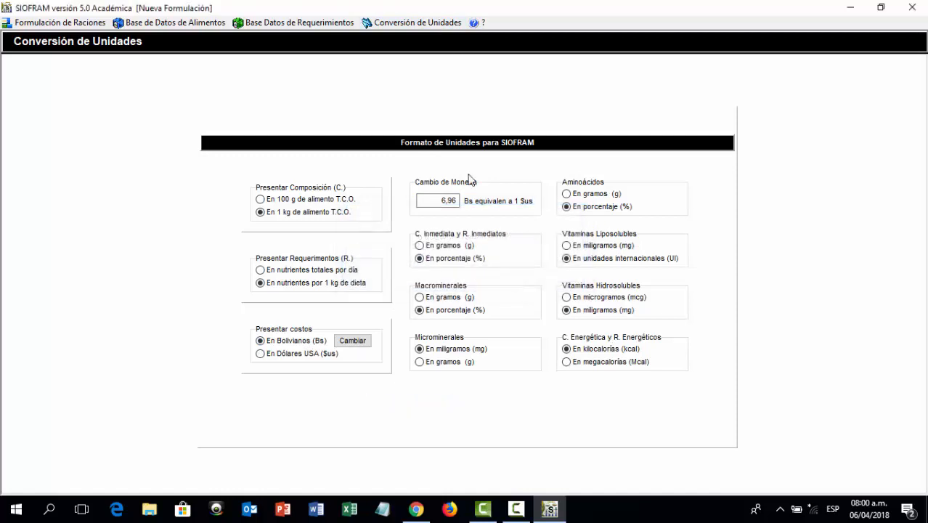
pyautogui.click(62, 24)
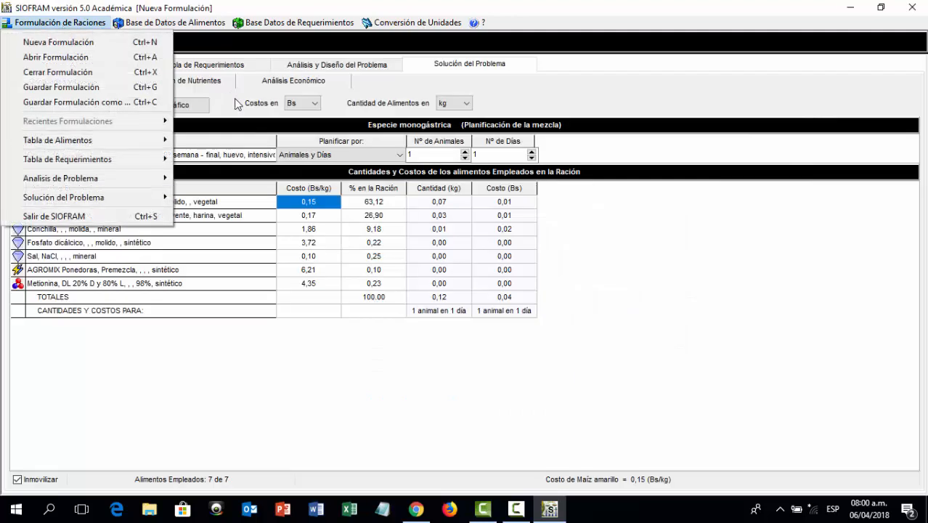
# Return to the problem statement and set the cost of Maíz amarillo to 85 Bs per 1 qq, accepting loss of the current solution
pyautogui.click(315, 206)
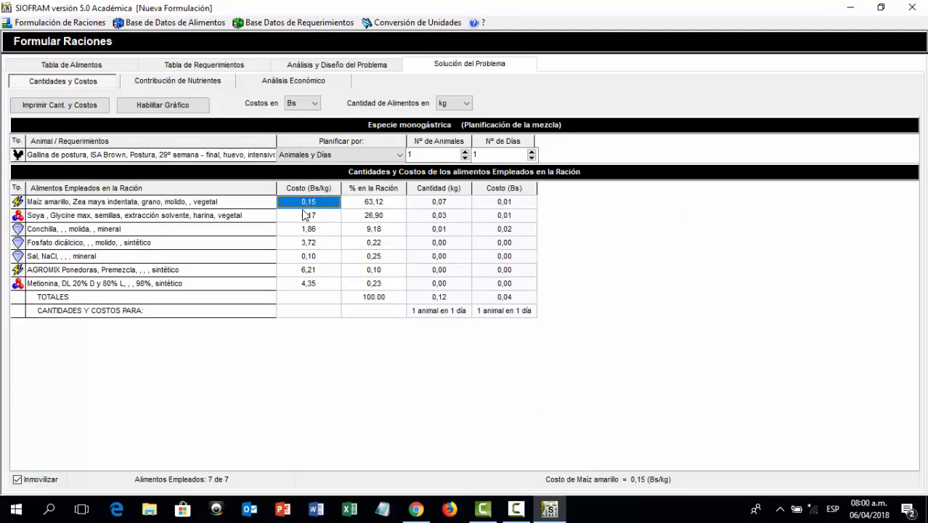
pyautogui.click(354, 66)
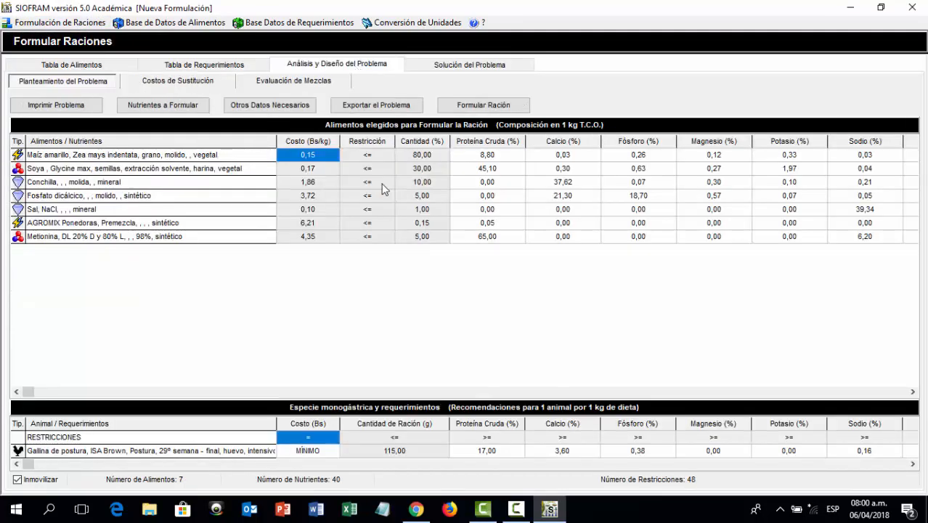
pyautogui.click(334, 156)
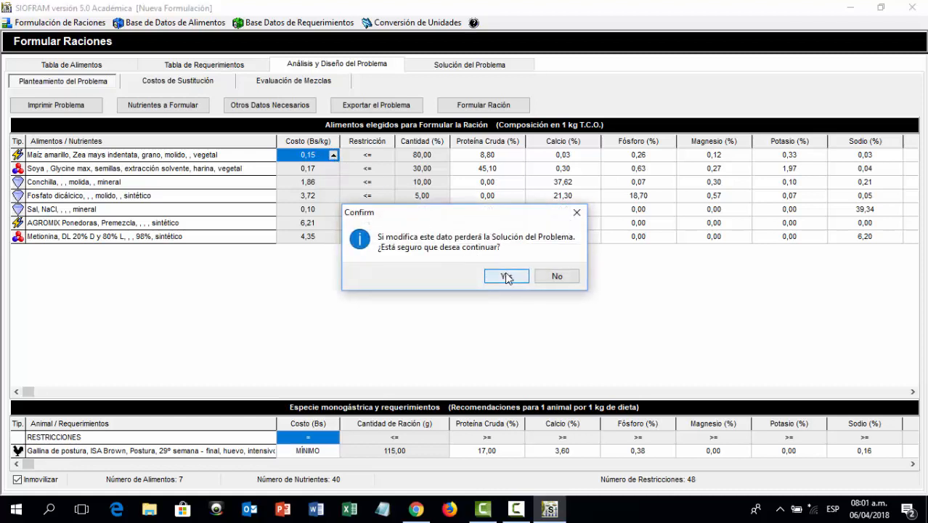
pyautogui.click(506, 277)
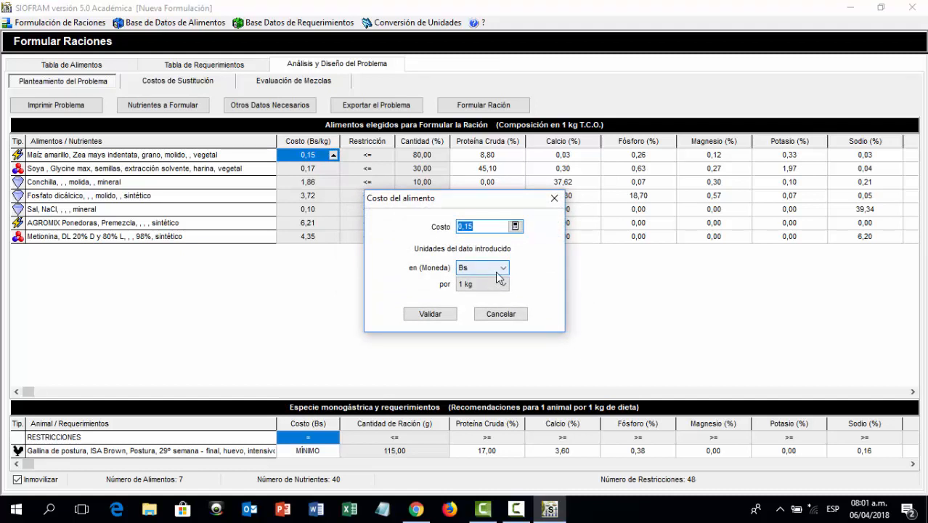
pyautogui.write('85')
pyautogui.click(503, 286)
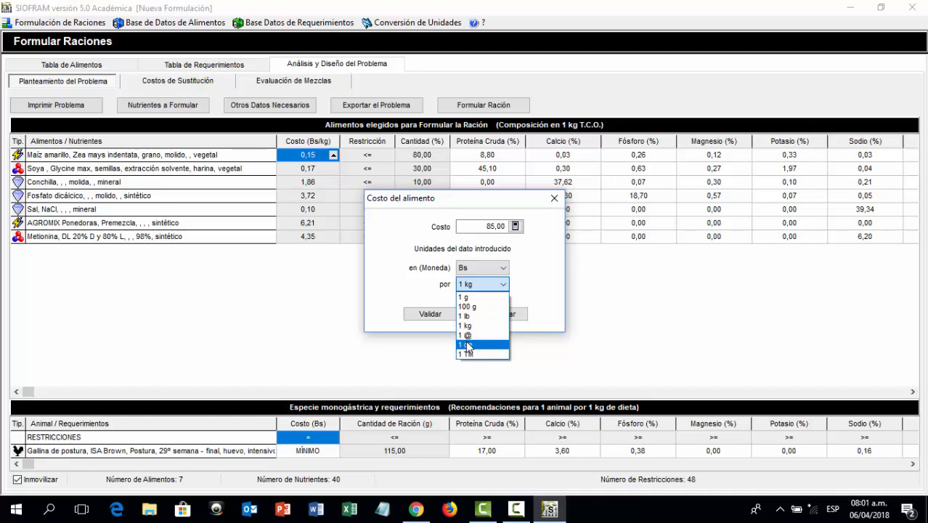
pyautogui.click(467, 344)
pyautogui.click(429, 313)
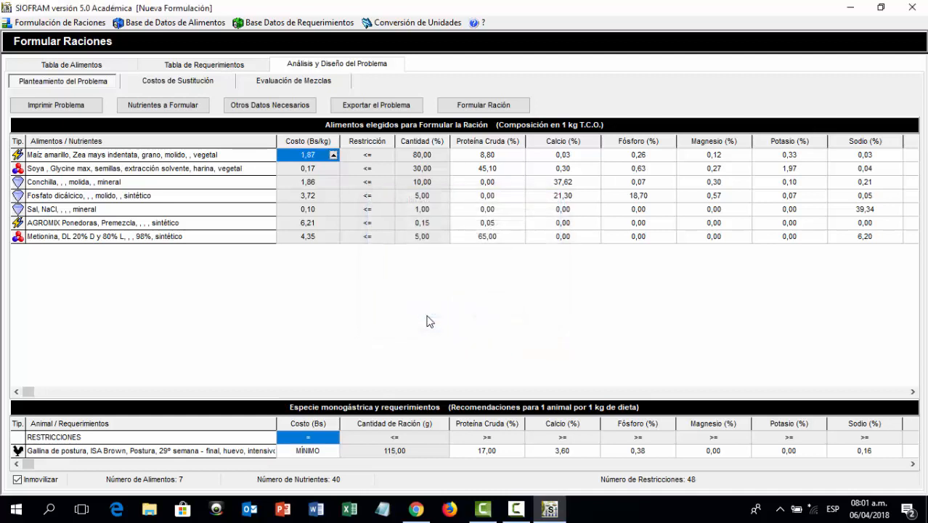
# Set the cost of Soya to 129 Bs per 1 qq
pyautogui.click(312, 171)
pyautogui.click(334, 169)
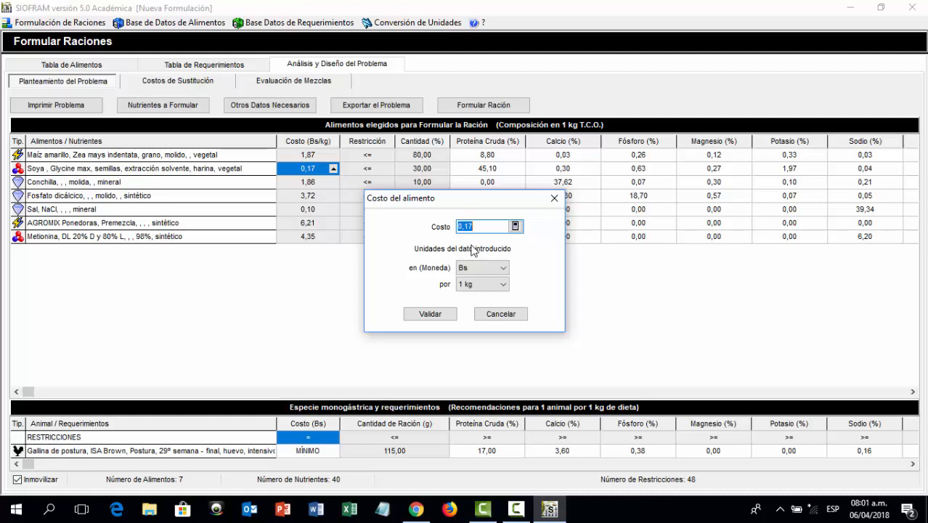
pyautogui.write('129')
pyautogui.click(496, 283)
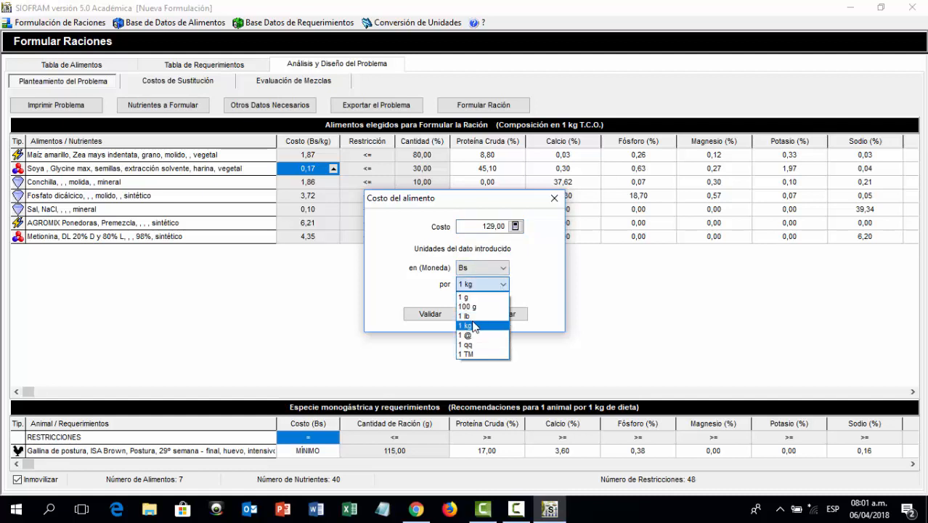
pyautogui.click(465, 345)
pyautogui.click(429, 313)
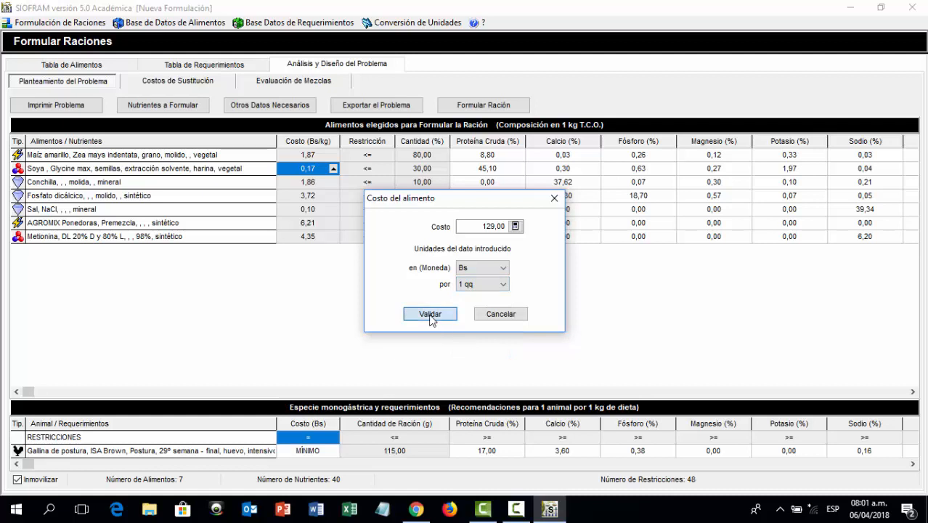
# Set the cost of Conchilla to 45 Bs per 1 qq
pyautogui.click(327, 186)
pyautogui.click(333, 182)
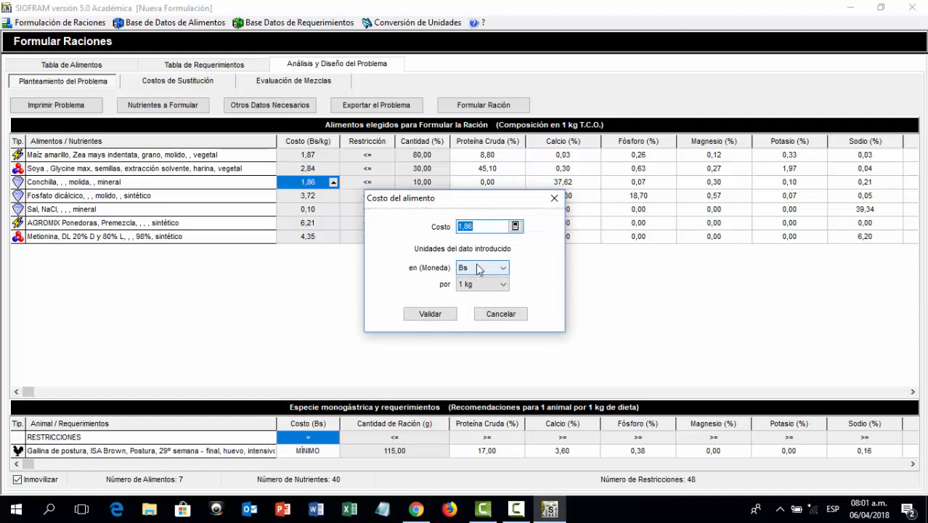
pyautogui.write('45')
pyautogui.click(502, 285)
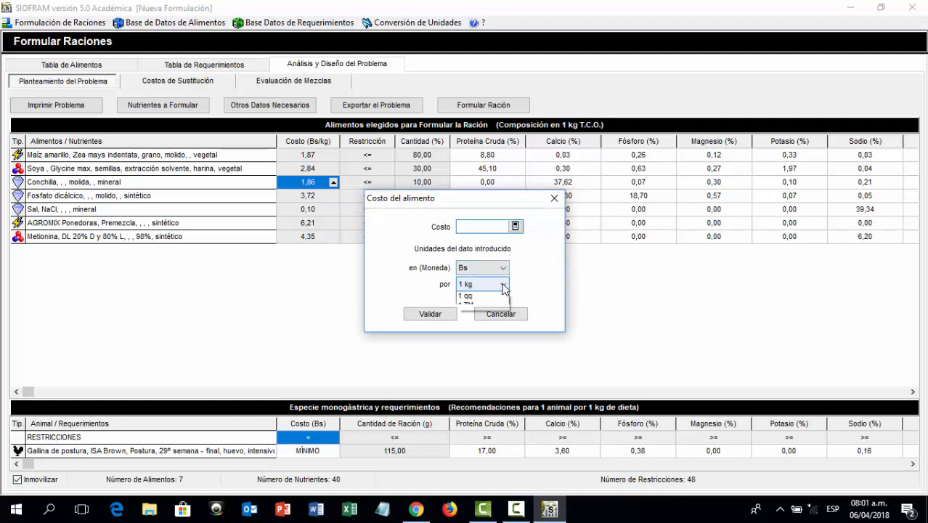
pyautogui.click(466, 346)
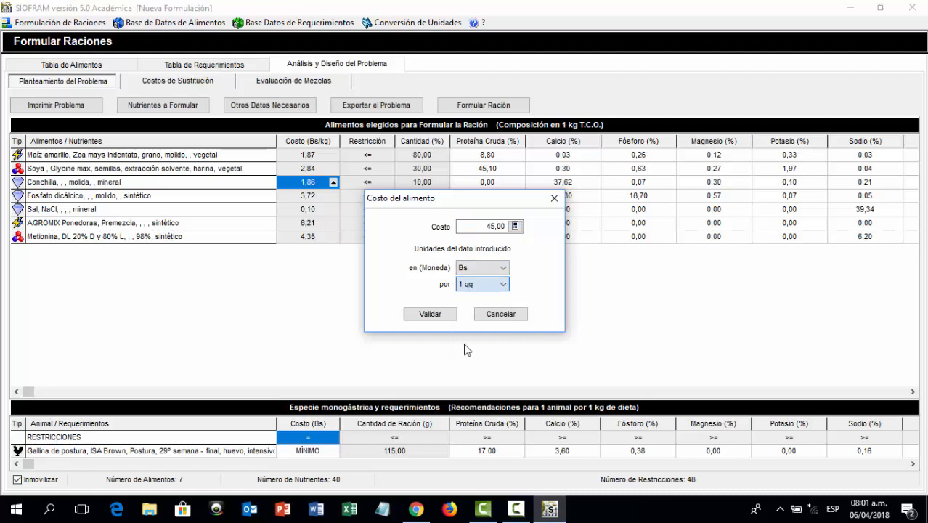
pyautogui.click(426, 314)
# Set the cost of Fosfato dicálcico to 2 Bs per 1 kg, calculated as 30 divided by 15
pyautogui.click(329, 199)
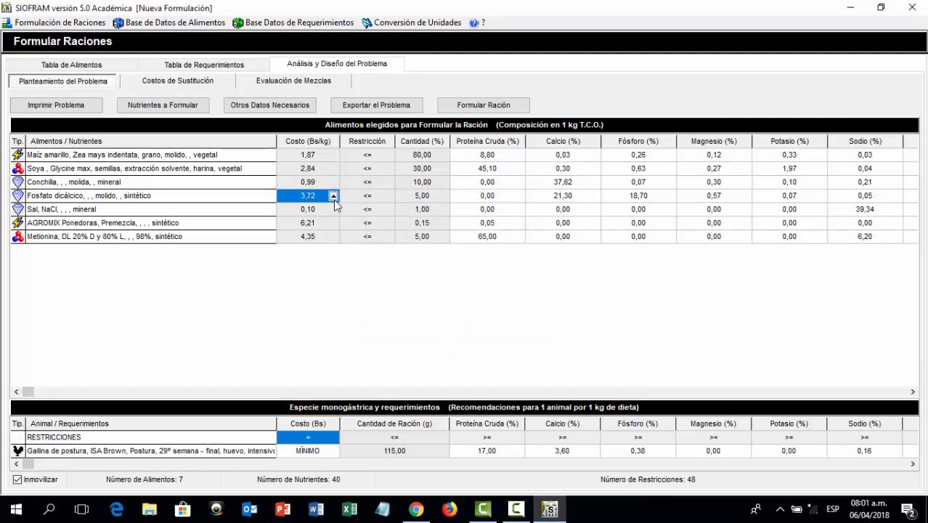
pyautogui.click(334, 197)
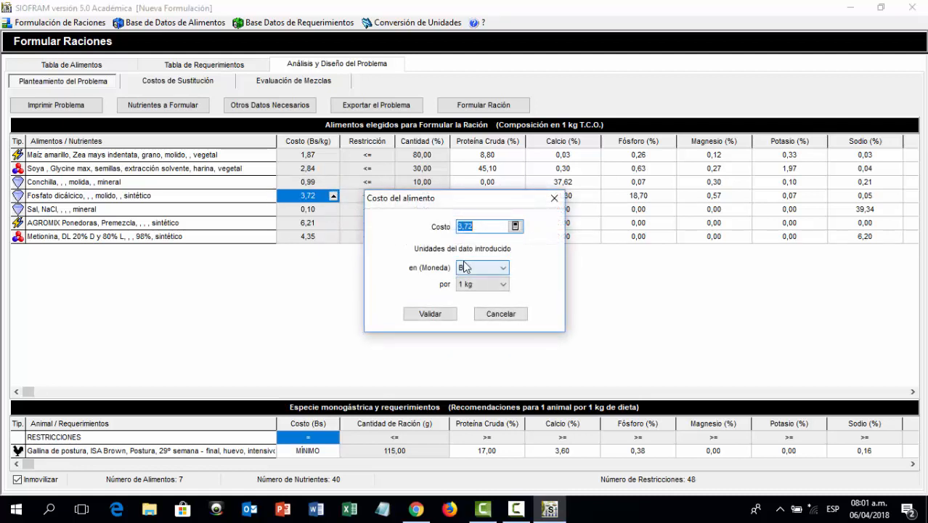
pyautogui.write('30')
pyautogui.click(515, 227)
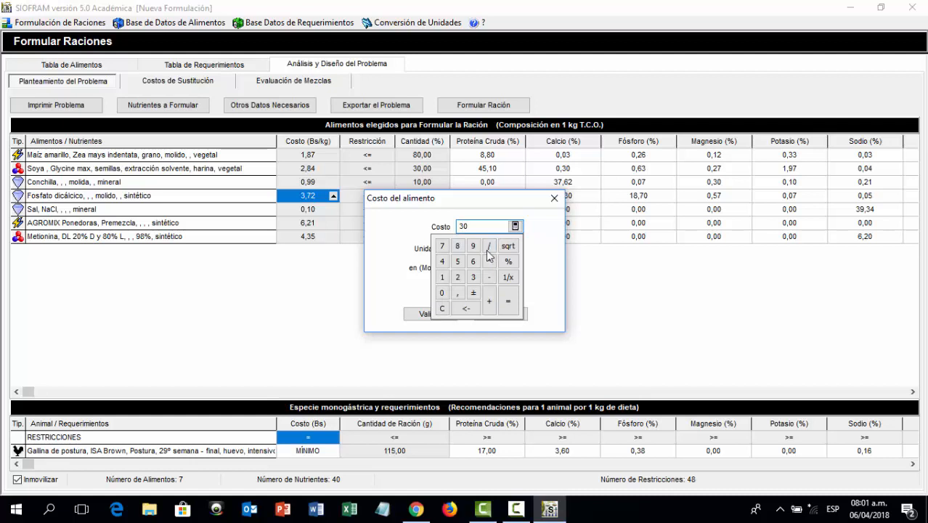
pyautogui.click(442, 277)
pyautogui.click(457, 262)
pyautogui.click(508, 301)
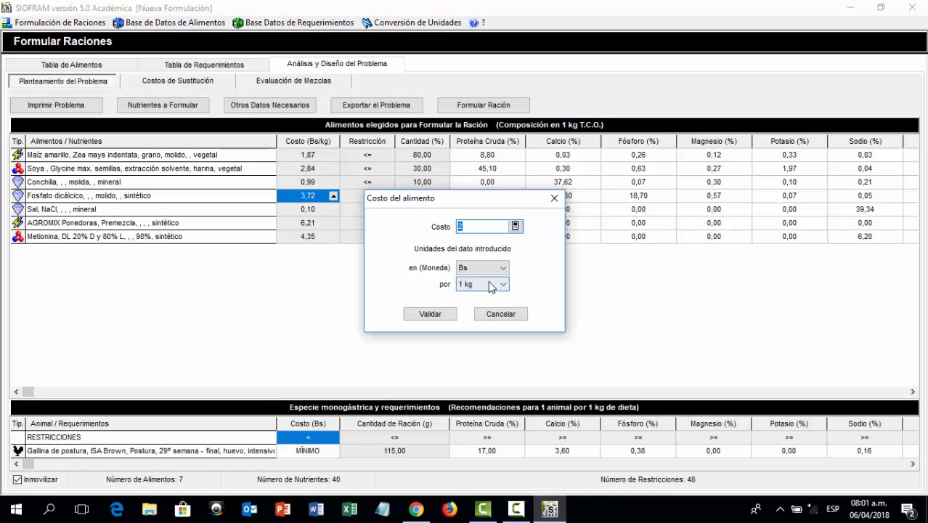
pyautogui.click(485, 283)
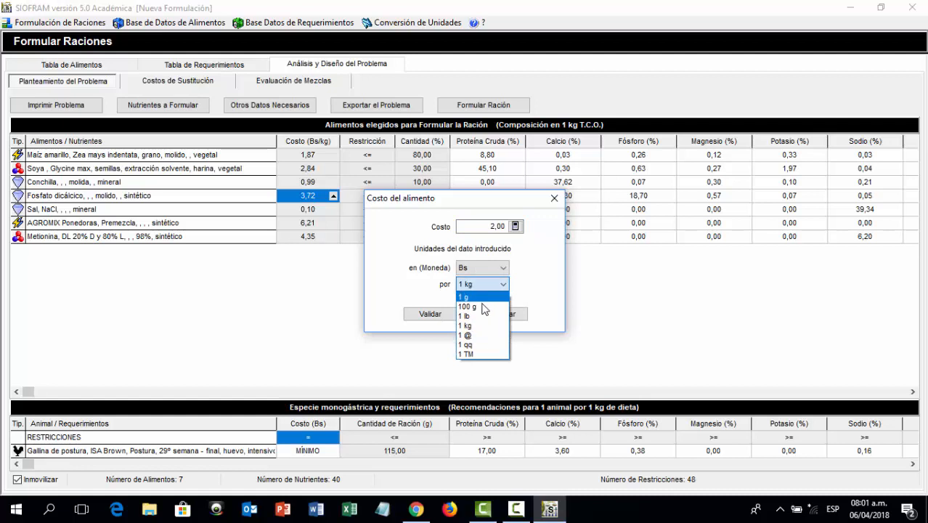
pyautogui.click(476, 324)
pyautogui.click(429, 313)
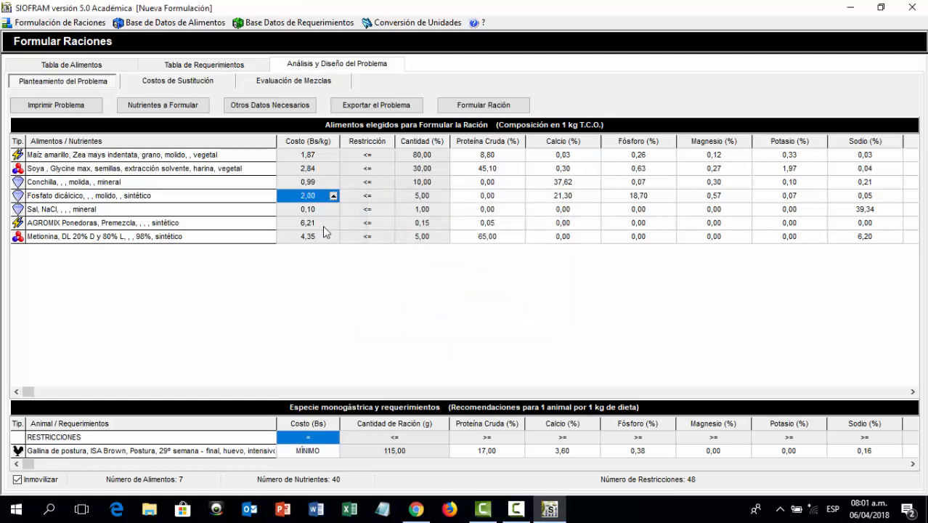
# Set the cost of Sal to 0,5 Bs per 1 kg
pyautogui.click(308, 209)
pyautogui.click(333, 209)
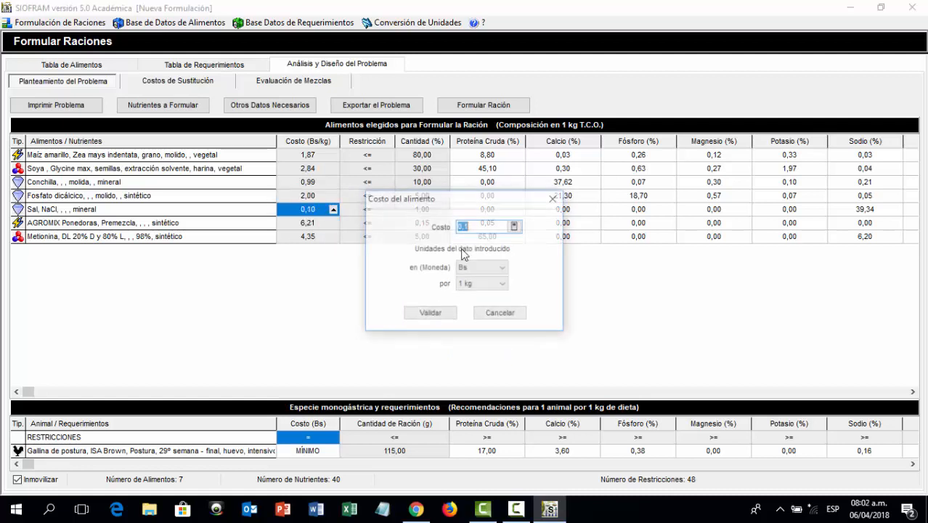
pyautogui.write('0')
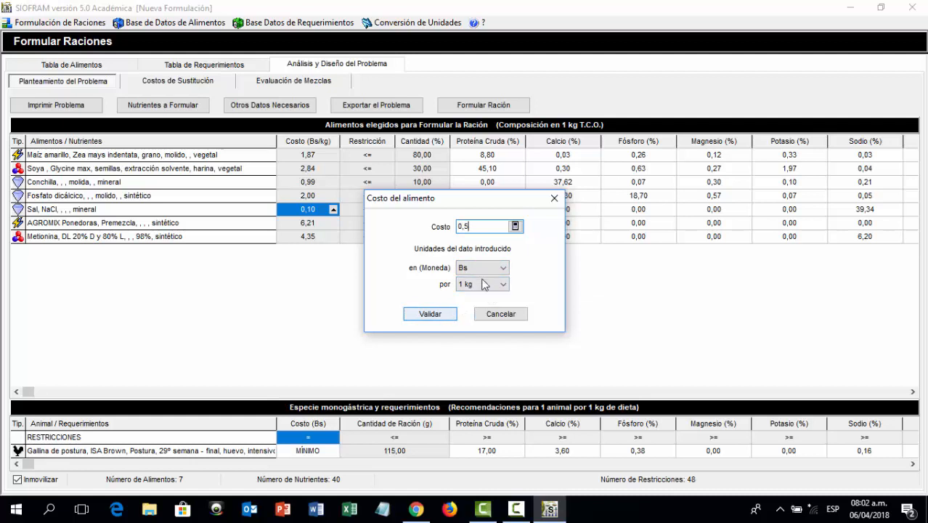
pyautogui.click(429, 314)
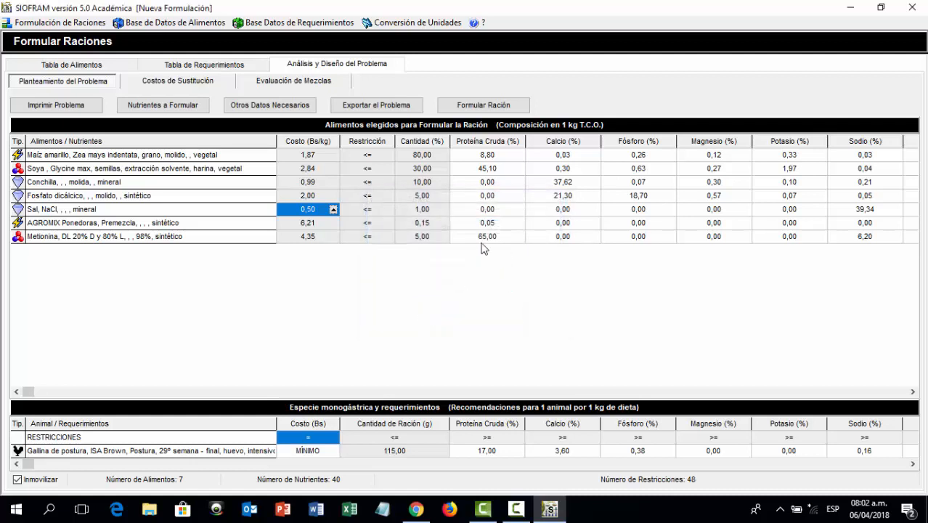
# Set the cost of the AGROMIX Ponedoras premix to 12 Bs per 1 kg, calculated as 60 divided by 5
pyautogui.click(333, 224)
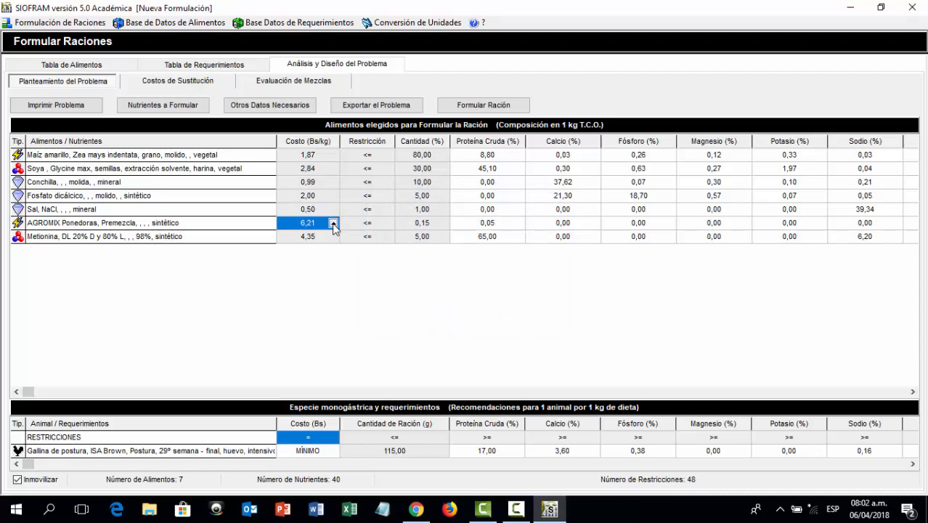
pyautogui.click(333, 224)
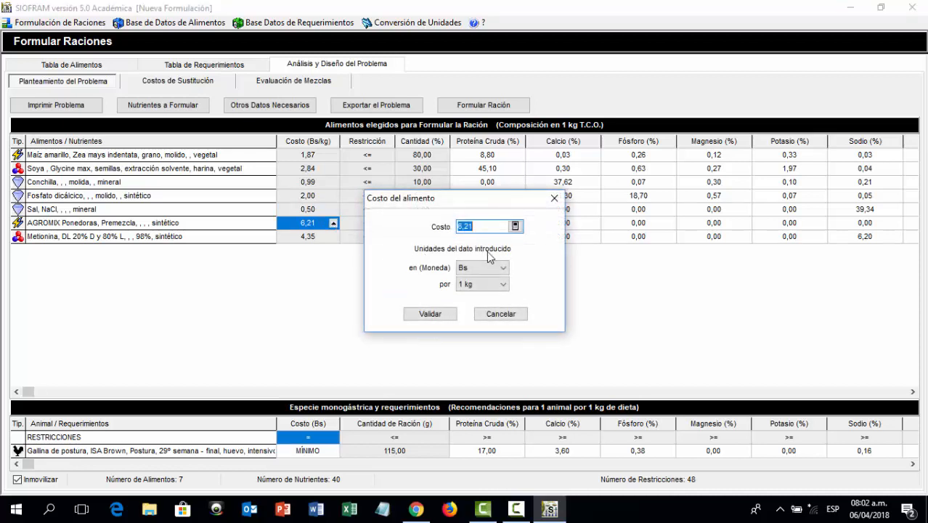
pyautogui.write('60')
pyautogui.click(516, 227)
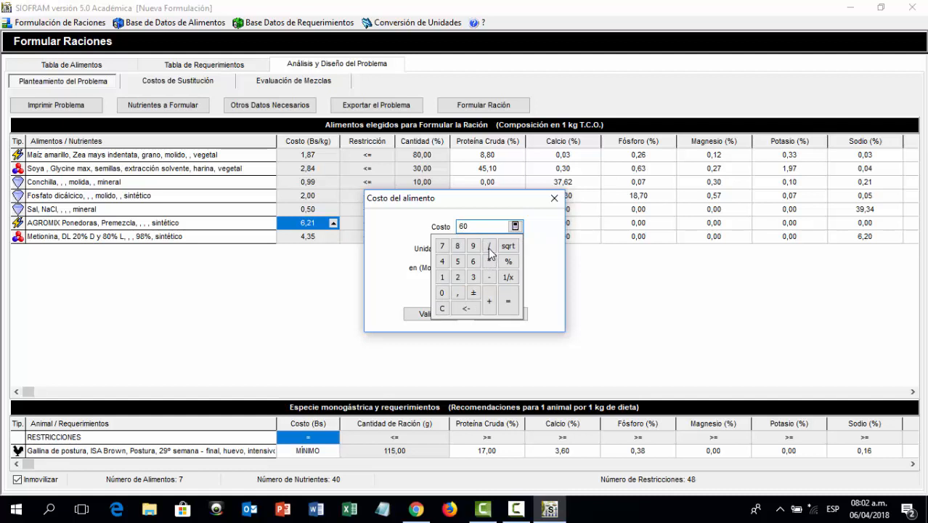
pyautogui.click(457, 262)
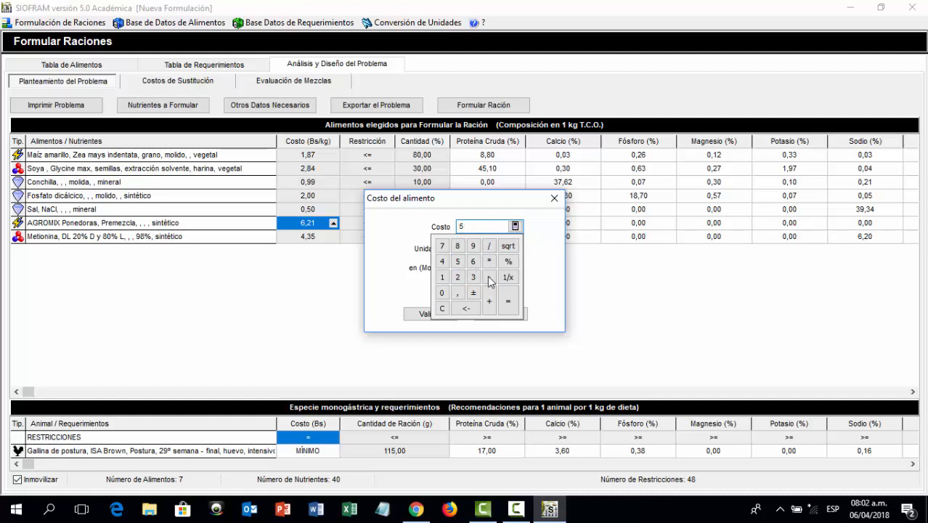
pyautogui.click(516, 311)
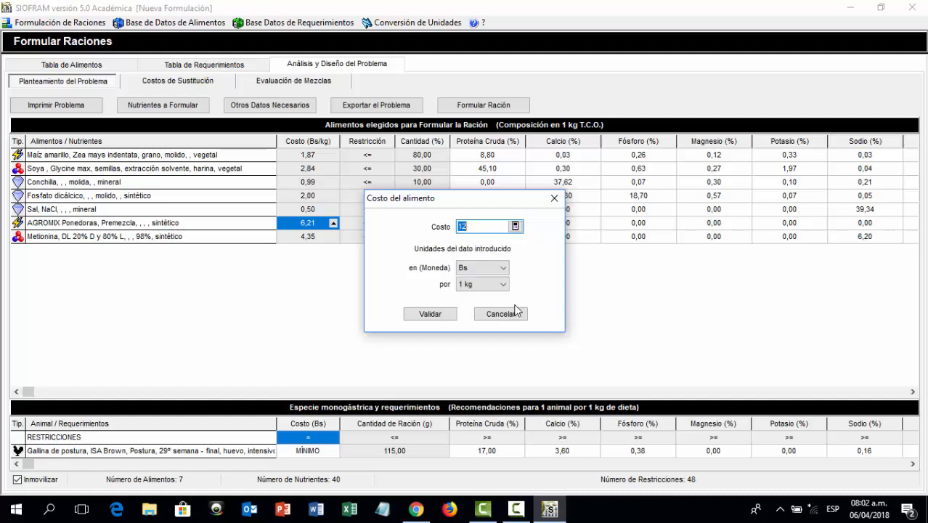
pyautogui.click(450, 311)
# Set the cost of Metionina to 29 Bs per 1 kg, calculated as 87 divided by 3
pyautogui.click(328, 240)
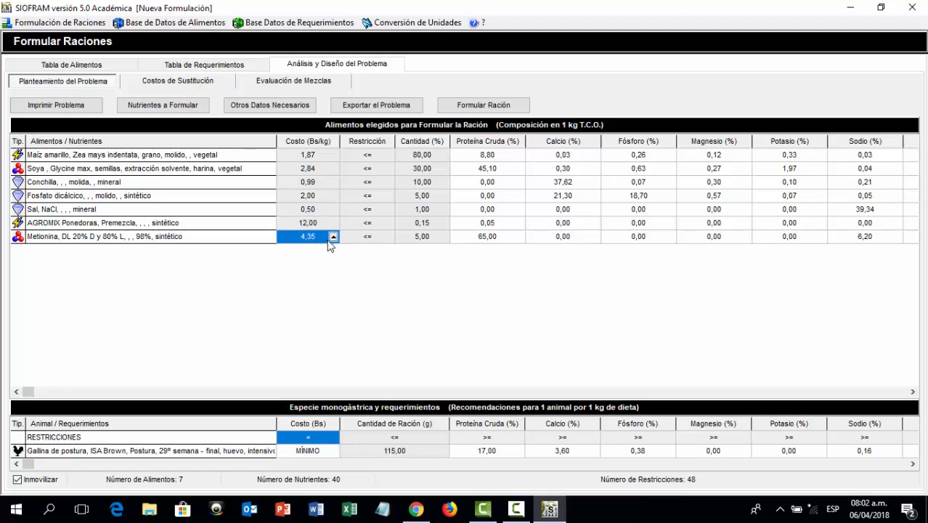
pyautogui.click(333, 237)
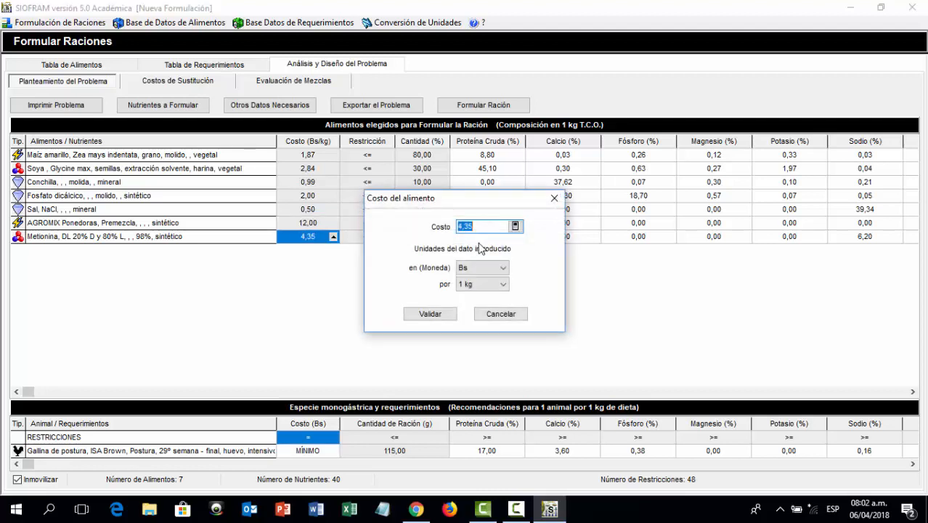
pyautogui.write('87')
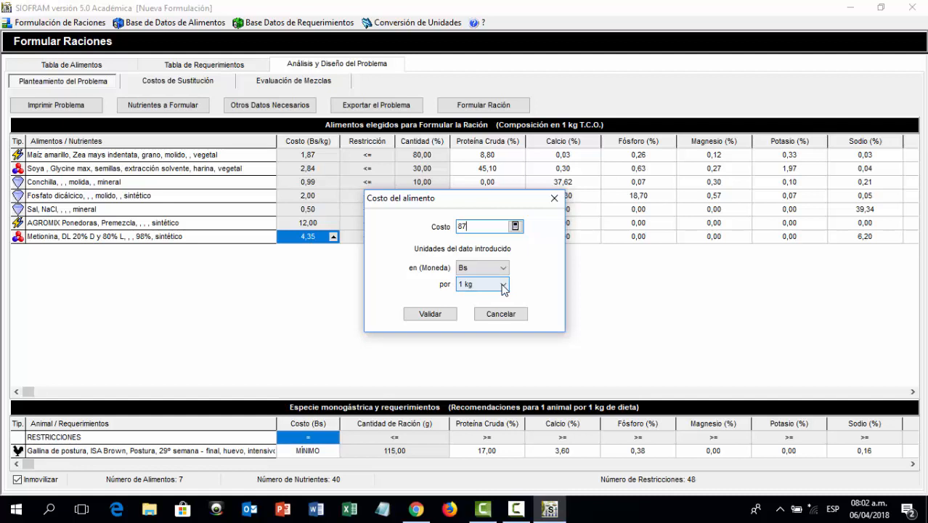
pyautogui.click(515, 226)
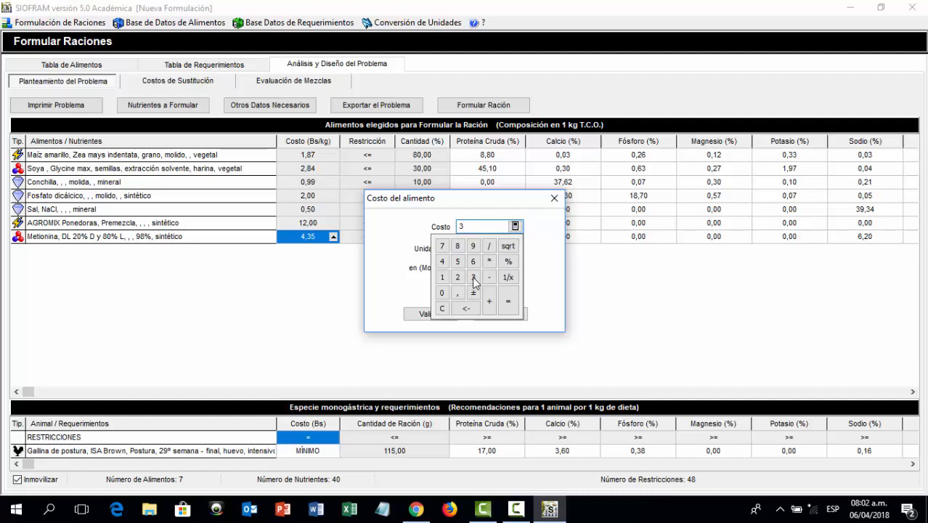
pyautogui.click(514, 311)
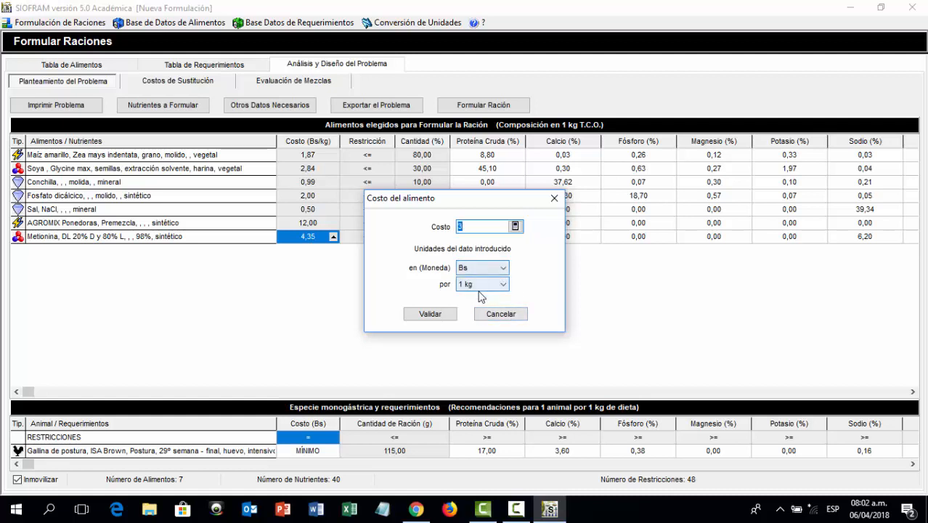
pyautogui.click(515, 226)
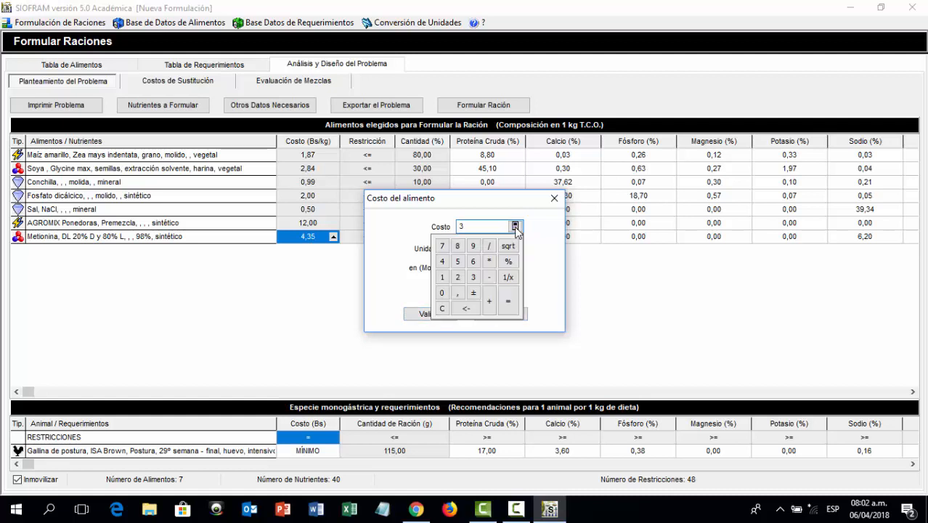
pyautogui.click(456, 247)
pyautogui.click(489, 246)
pyautogui.click(472, 277)
pyautogui.click(508, 301)
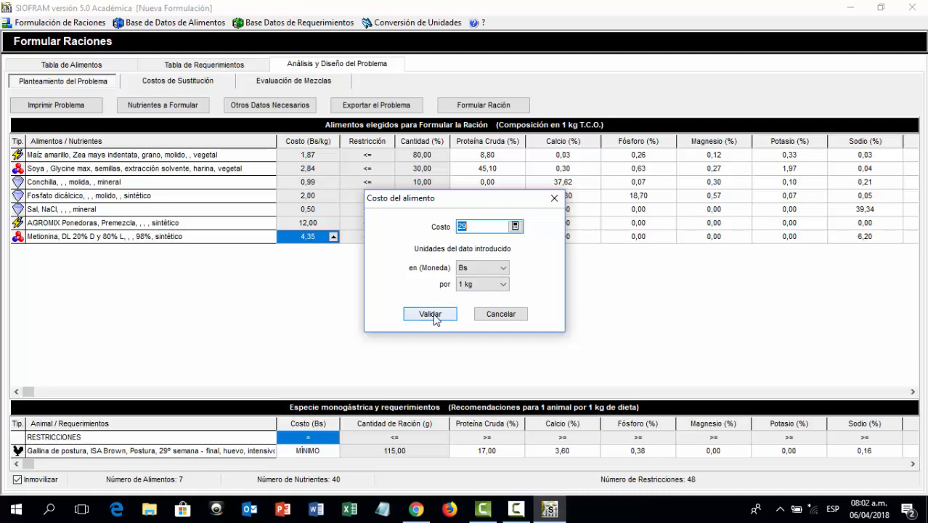
pyautogui.click(429, 313)
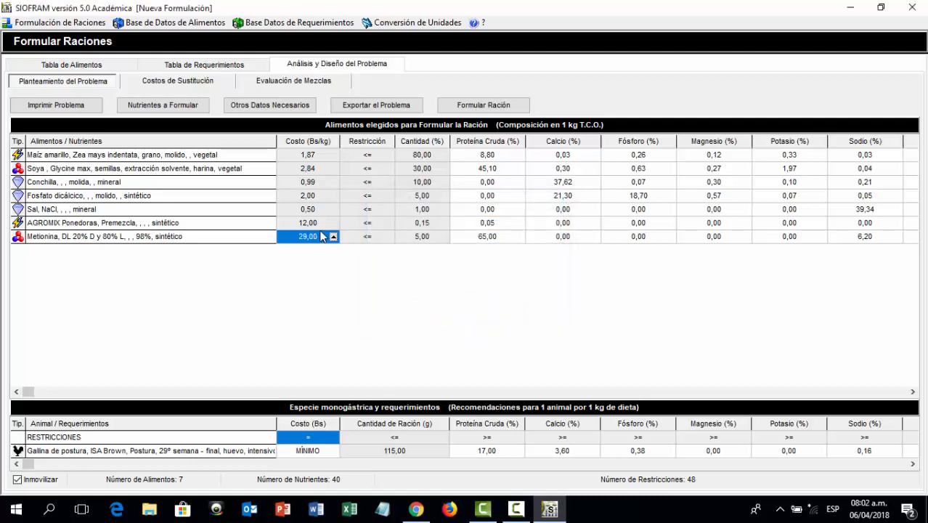
# Formulate the ration with the updated feed costs
pyautogui.click(476, 107)
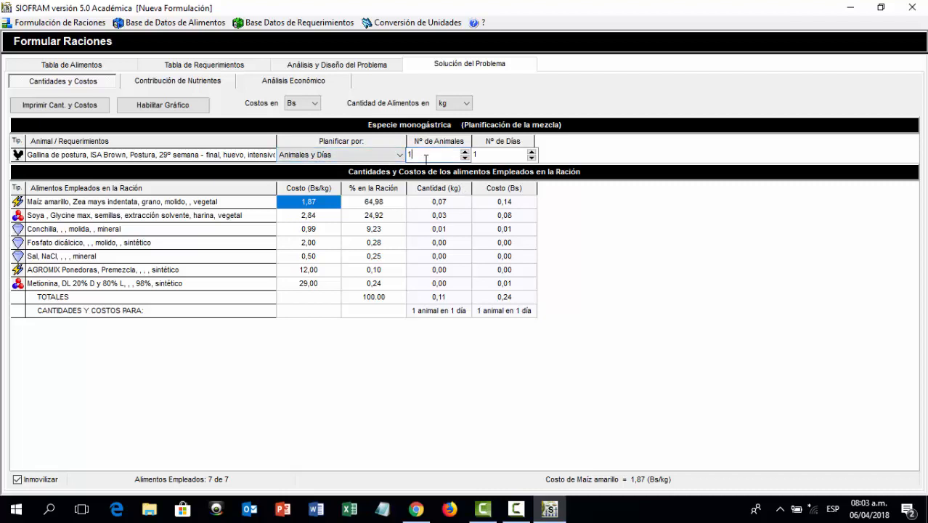
# Plan the mix for 500 animals and 30 days and review the resulting quantities and costs of the ration
pyautogui.write('500')
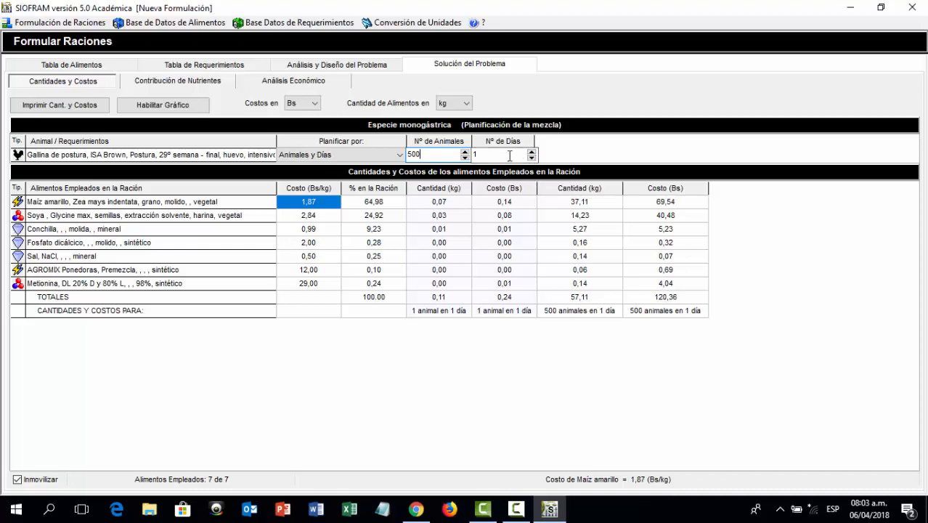
pyautogui.moveTo(509, 156); pyautogui.dragTo(468, 156)
pyautogui.write('30')
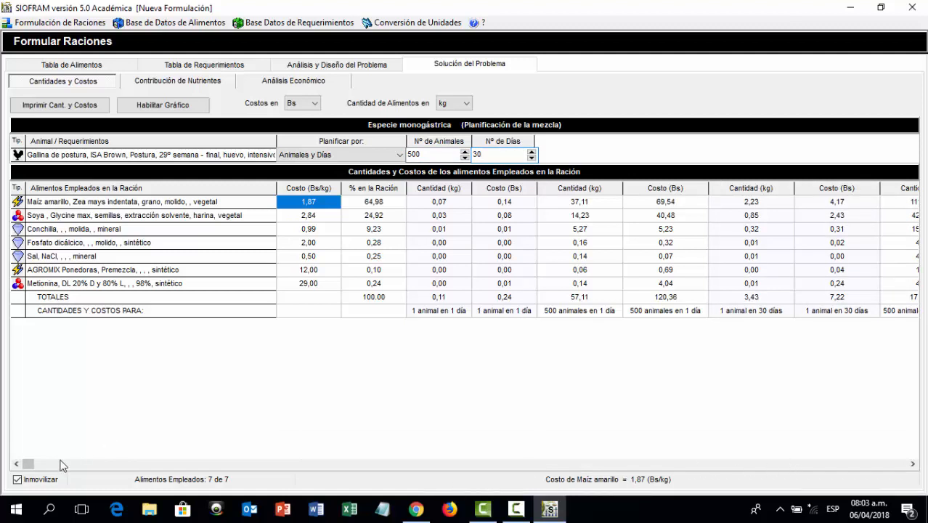
pyautogui.moveTo(34, 465); pyautogui.dragTo(901, 429)
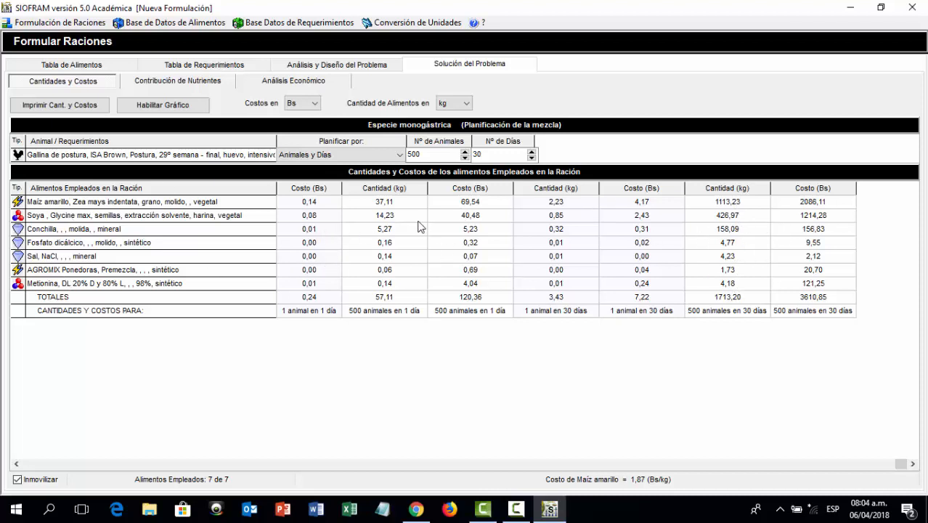
# Add the feed Carbonato de Calcio, CaCO3, molido, mineral to the ration, accepting the loss of the current solution
pyautogui.click(353, 70)
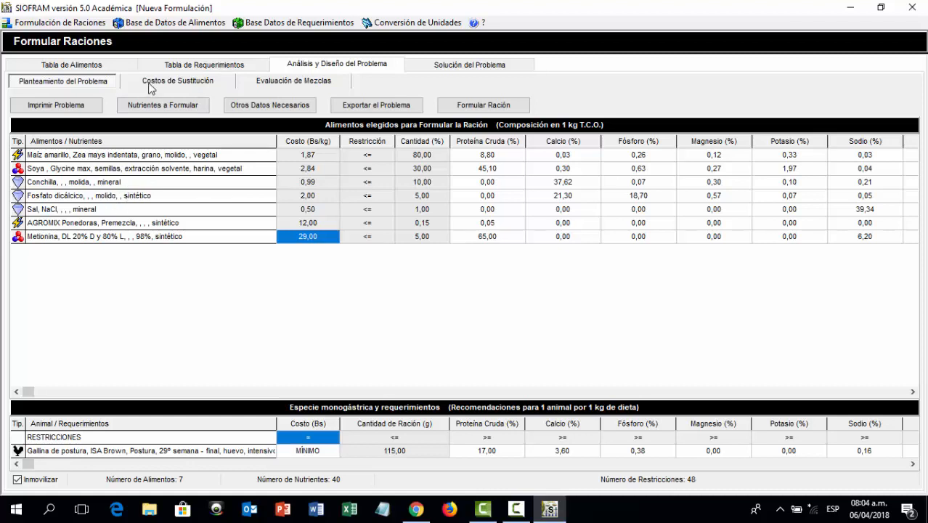
pyautogui.click(118, 70)
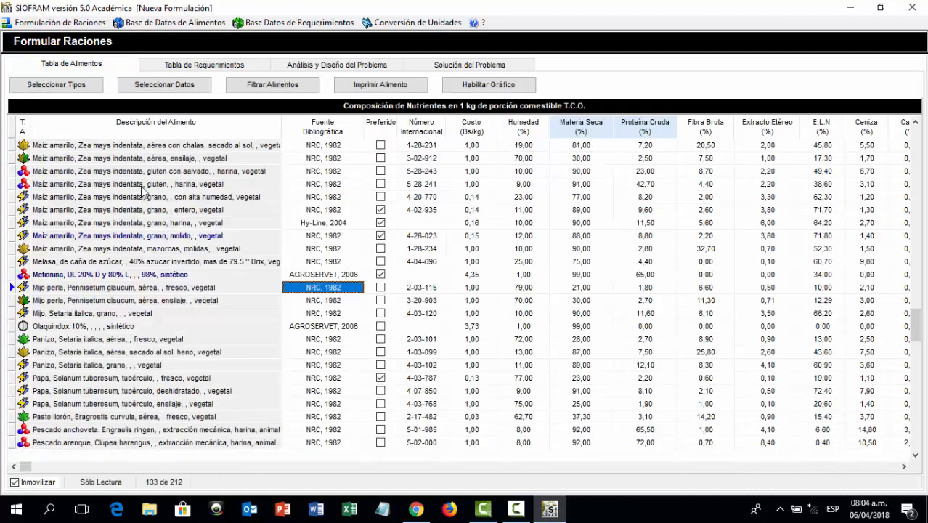
pyautogui.moveTo(913, 325); pyautogui.dragTo(909, 253)
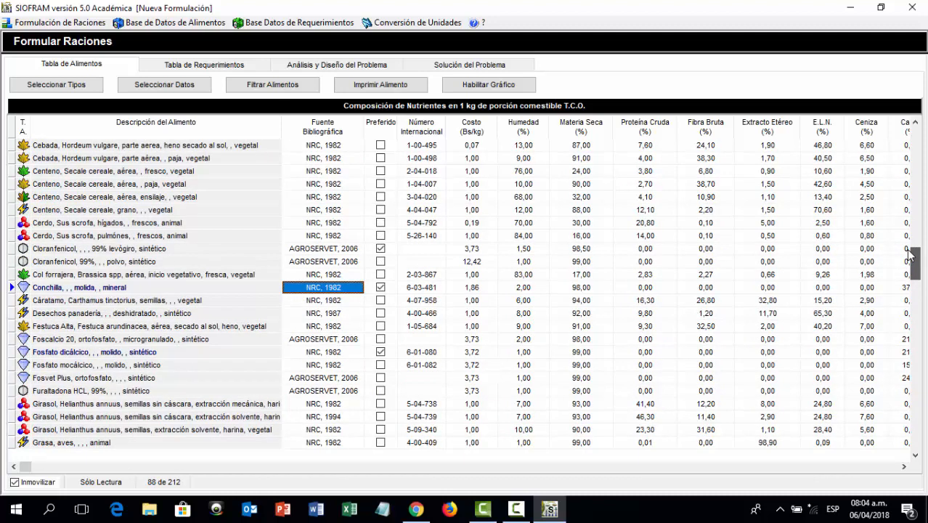
pyautogui.moveTo(909, 252); pyautogui.dragTo(909, 228)
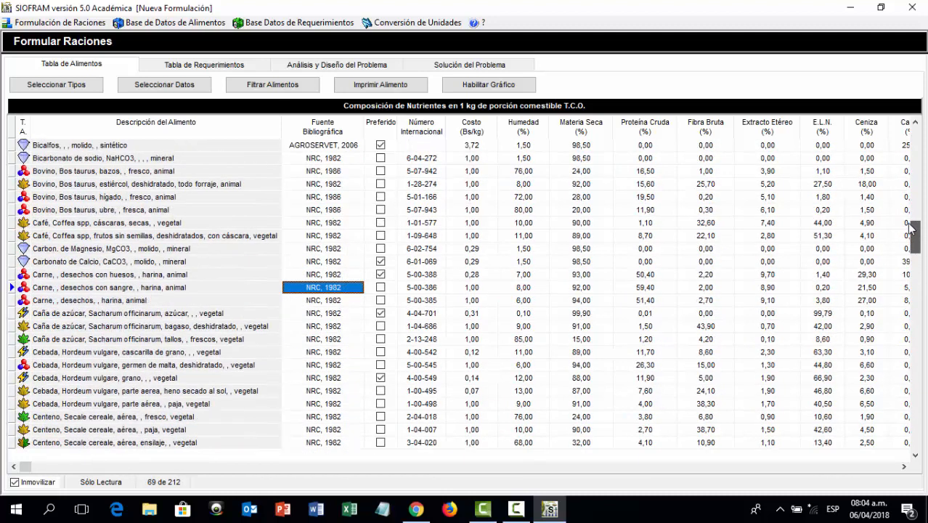
pyautogui.rightClick(143, 266)
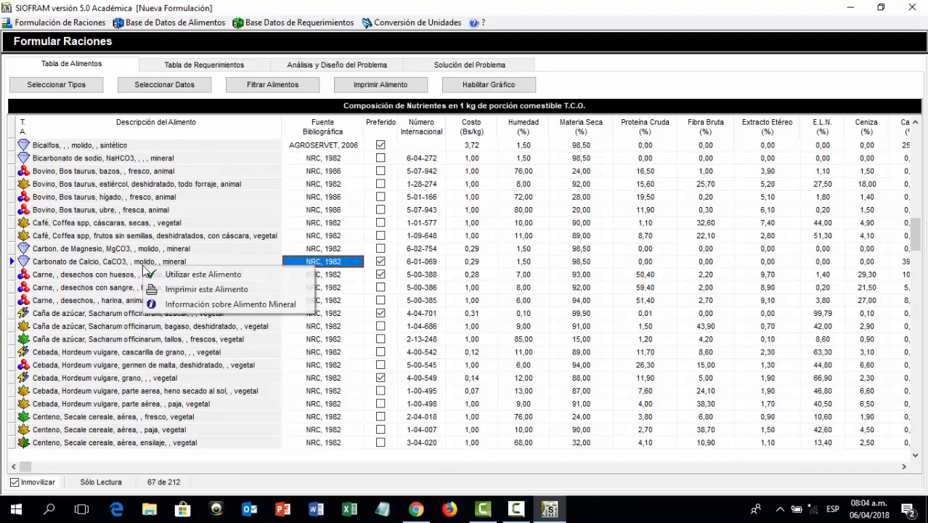
pyautogui.click(192, 276)
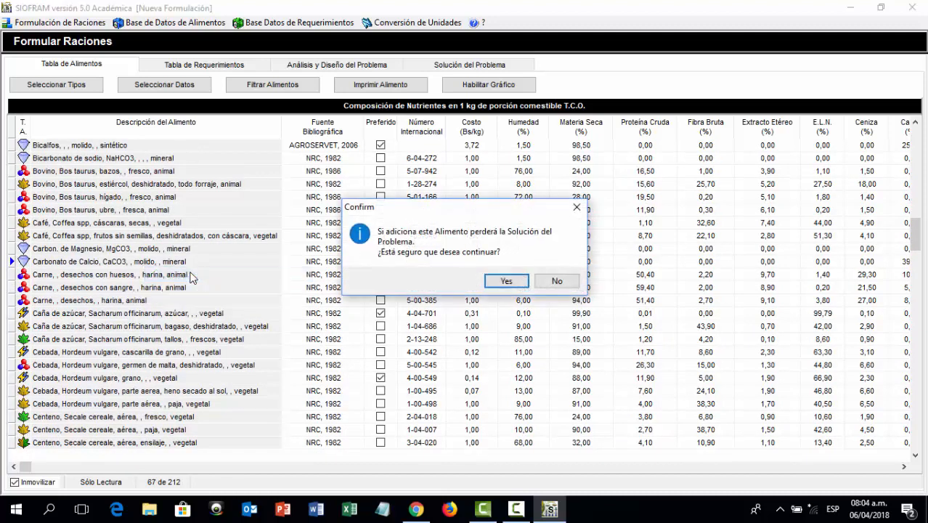
pyautogui.click(496, 283)
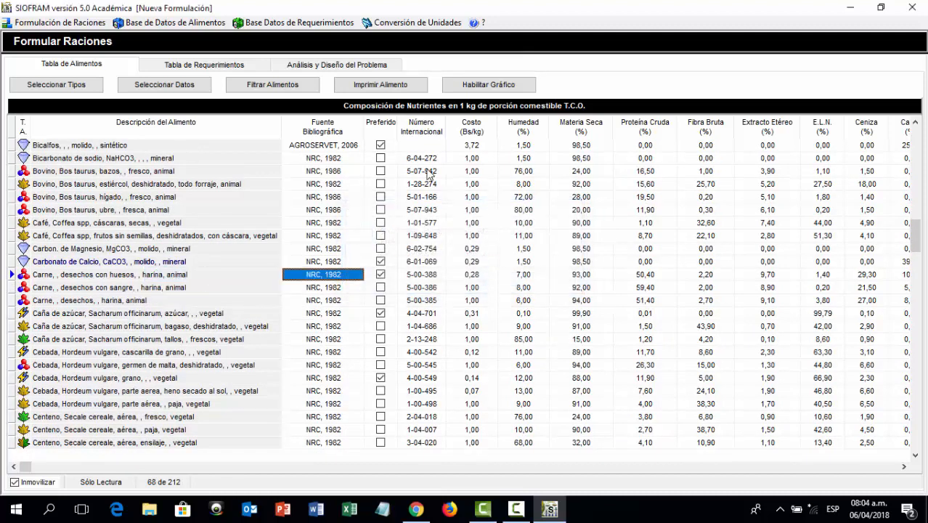
# Formulate the ration with Carbonato de Calcio included, and return to the problem statement
pyautogui.click(336, 67)
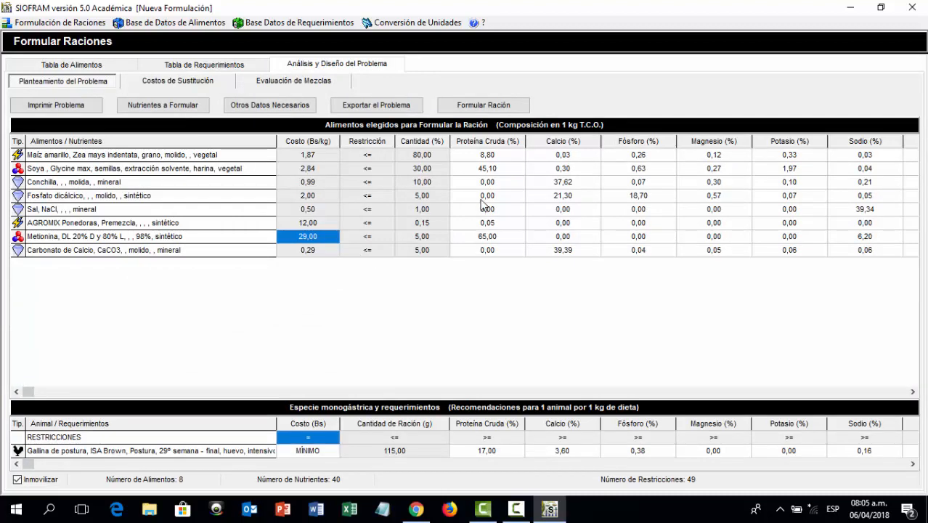
pyautogui.click(485, 105)
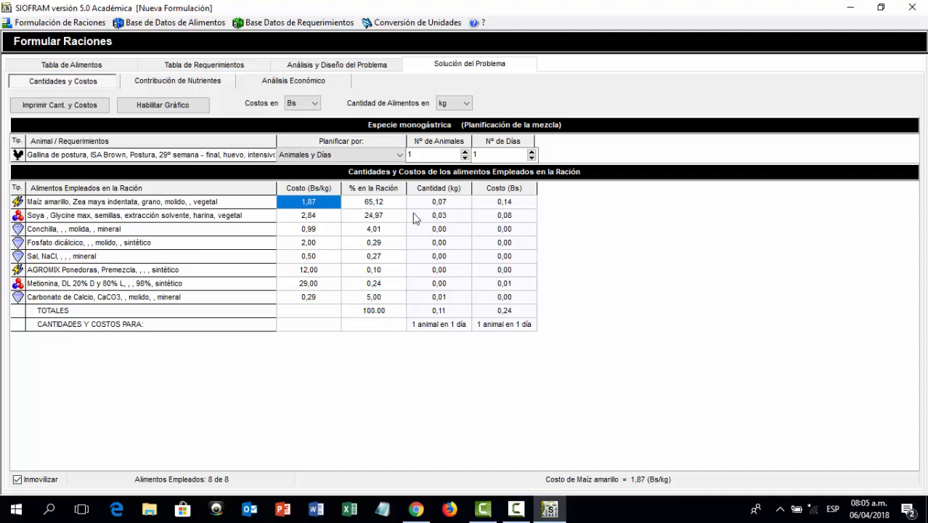
pyautogui.click(355, 66)
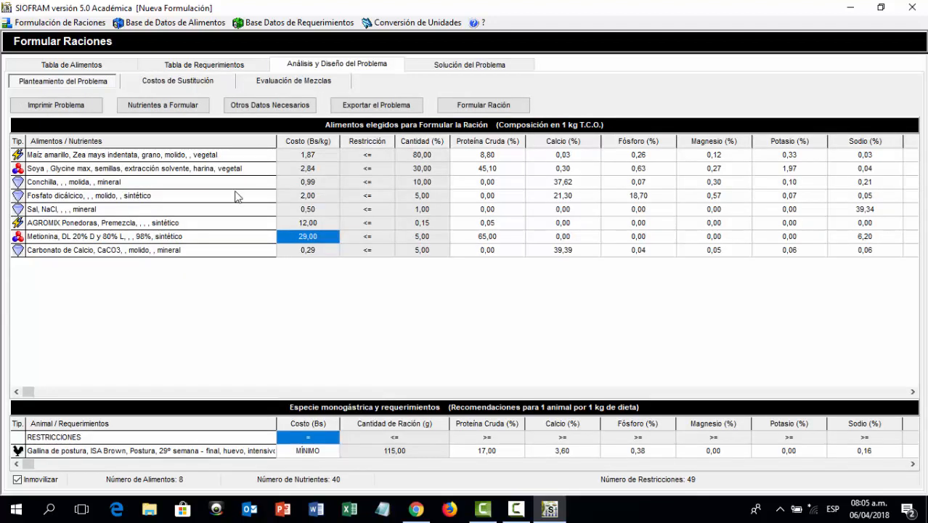
pyautogui.click(429, 250)
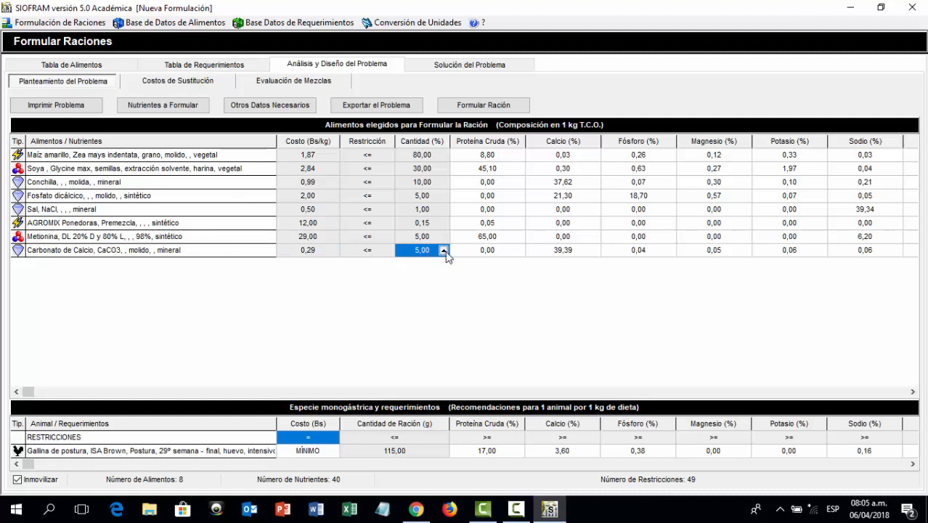
pyautogui.click(443, 250)
pyautogui.click(506, 277)
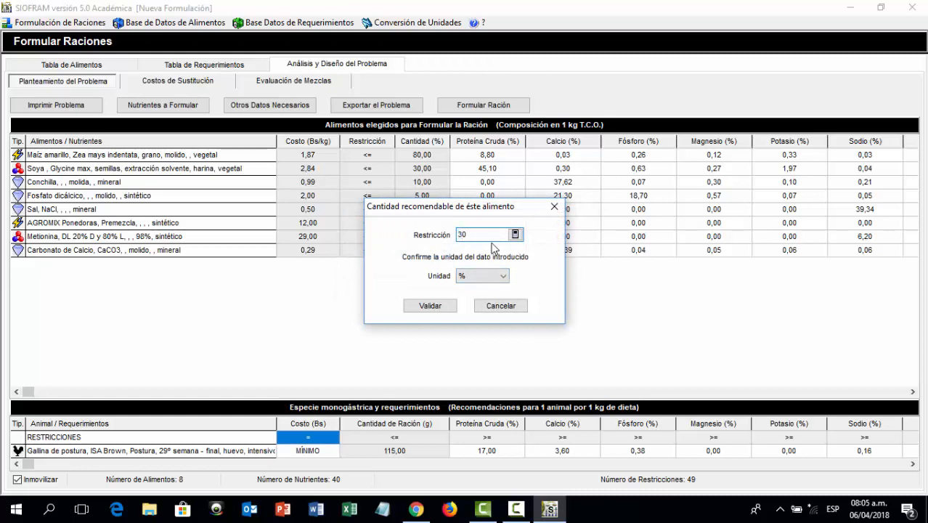
pyautogui.write('30')
pyautogui.click(508, 307)
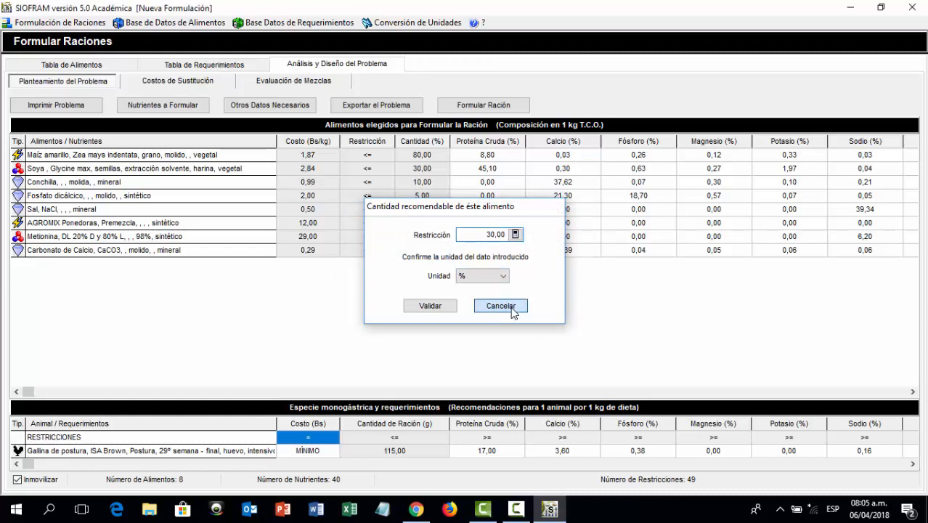
# Set the cost of Carbonato de Calcio to 30 Bs per 1 qq
pyautogui.click(311, 250)
pyautogui.click(332, 250)
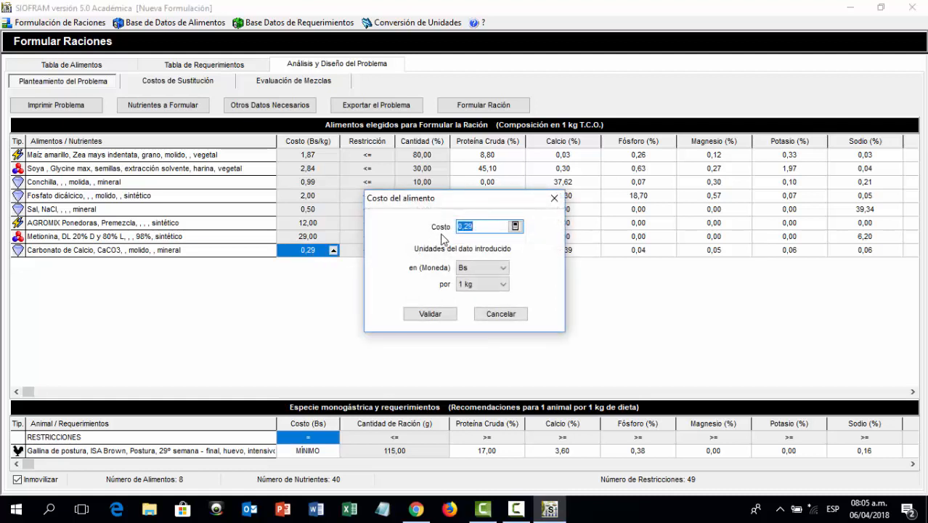
pyautogui.write('30')
pyautogui.click(502, 285)
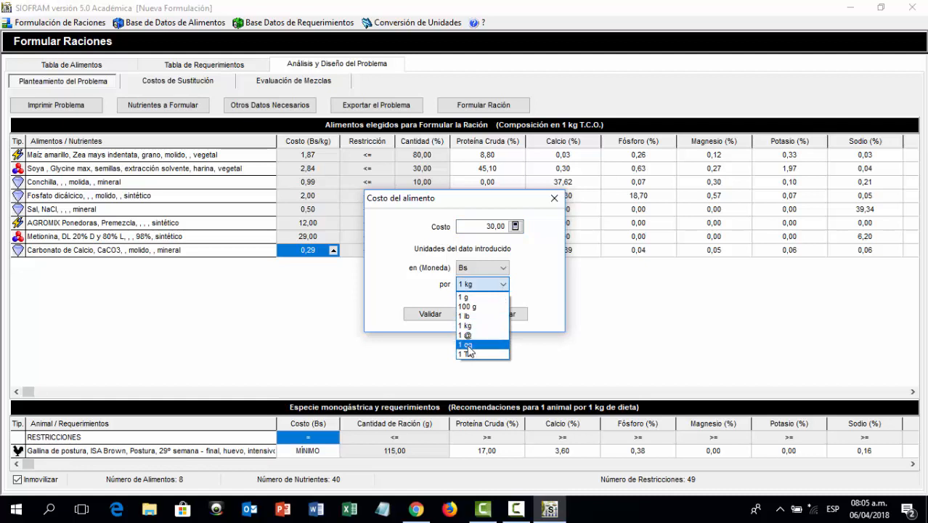
pyautogui.click(472, 336)
pyautogui.click(435, 318)
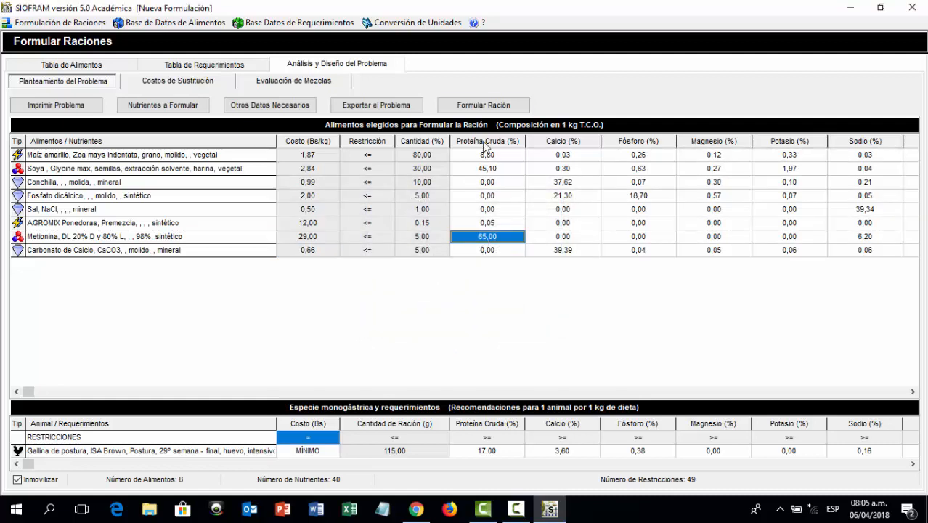
# Formulate the ration with the new cost and check the percentages of Carbonato de Calcio, Conchilla and Fosfato dicálcico
pyautogui.click(483, 105)
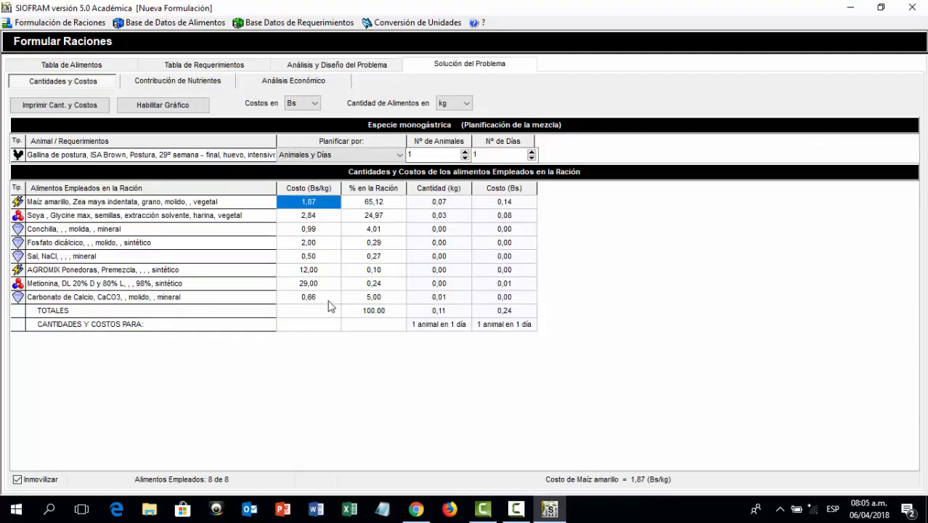
pyautogui.click(372, 298)
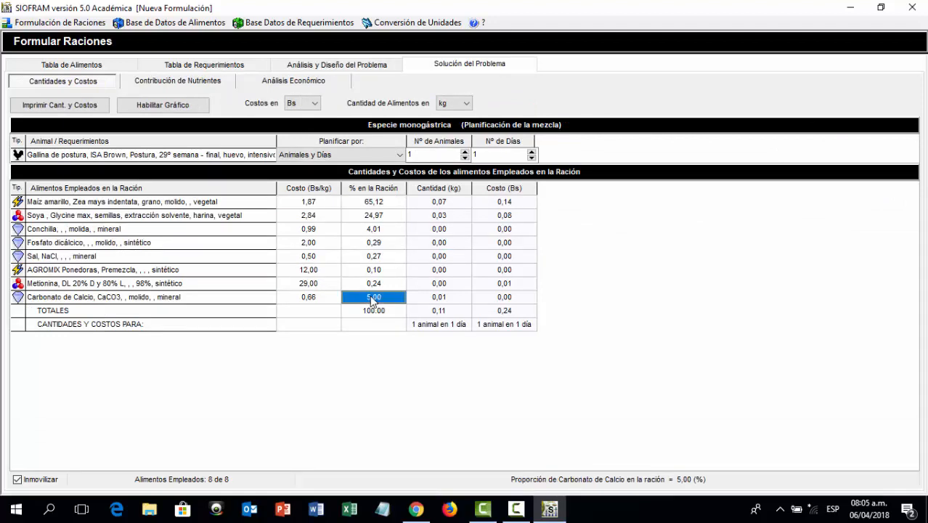
pyautogui.click(370, 230)
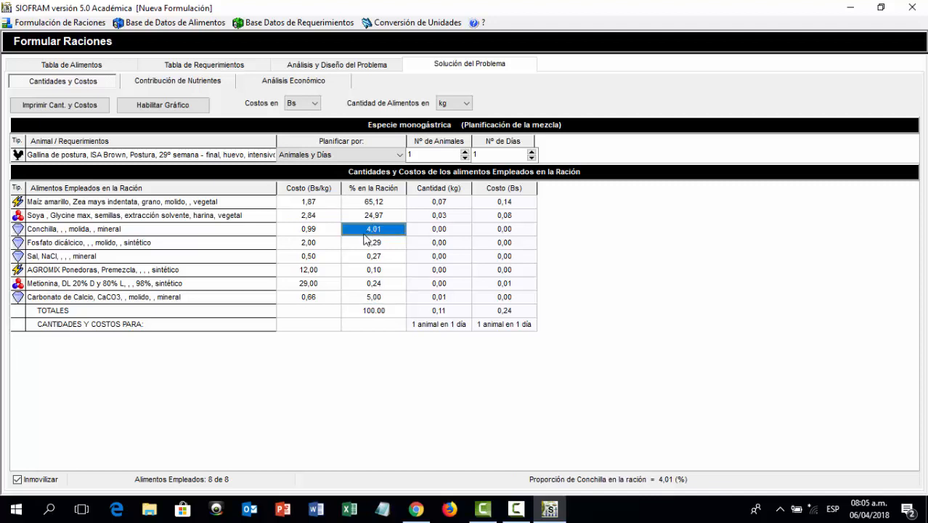
pyautogui.click(365, 243)
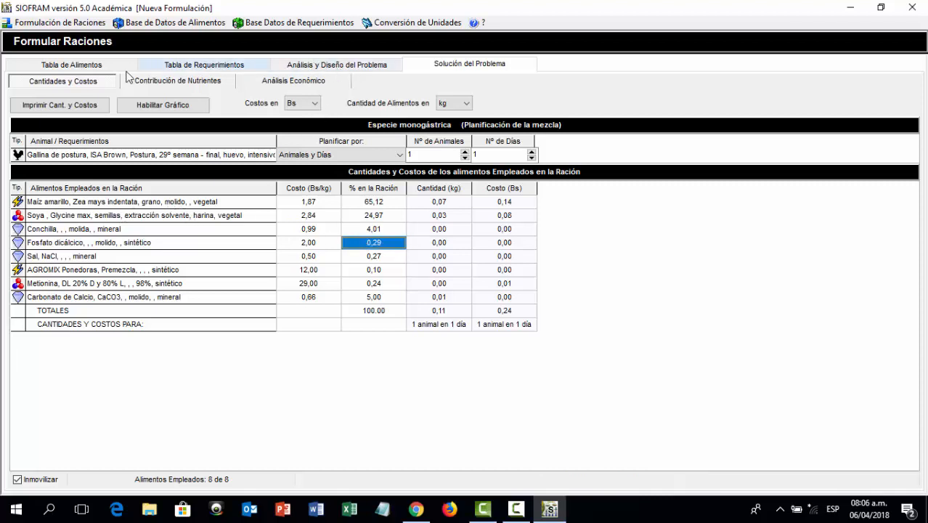
# Add the feed Sorgo, Sorghum bicolor, grano, vegetal (NRC, 1982) to the ration and formulate it again
pyautogui.click(101, 66)
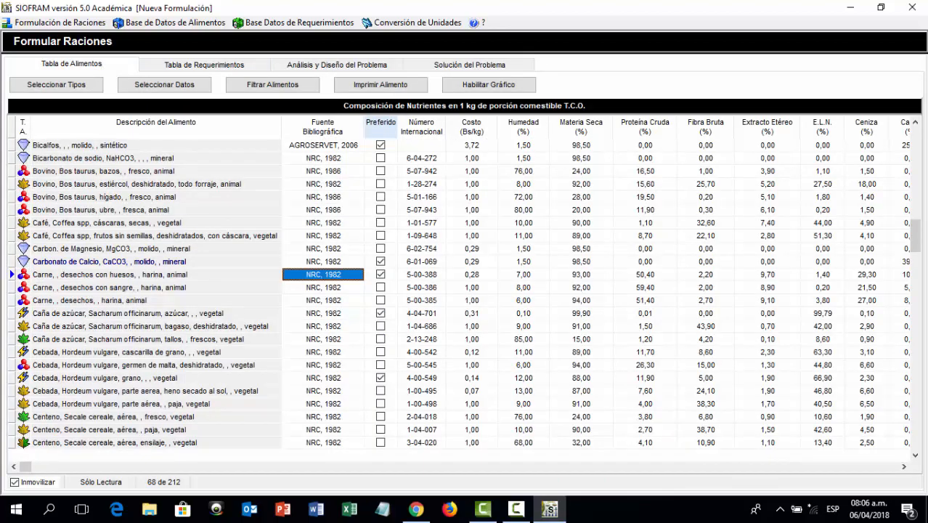
pyautogui.moveTo(924, 241); pyautogui.dragTo(873, 379)
pyautogui.rightClick(120, 318)
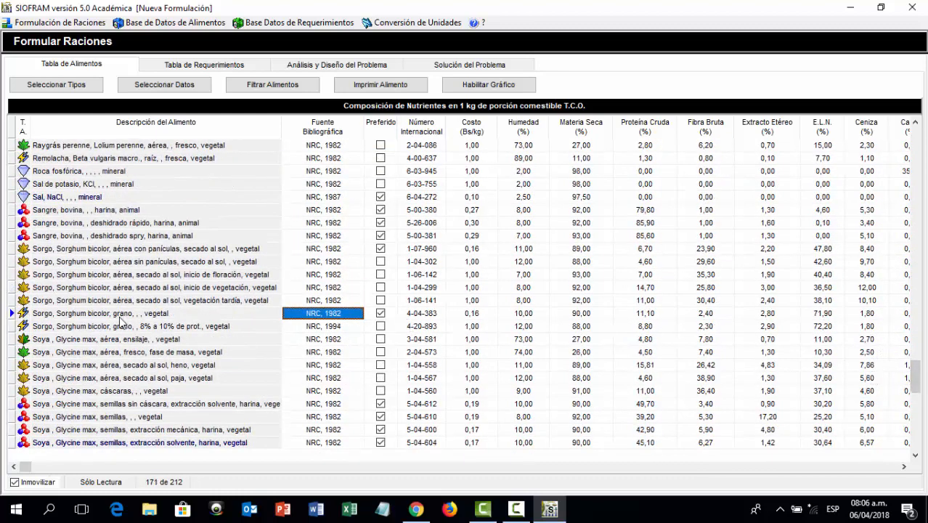
pyautogui.click(157, 327)
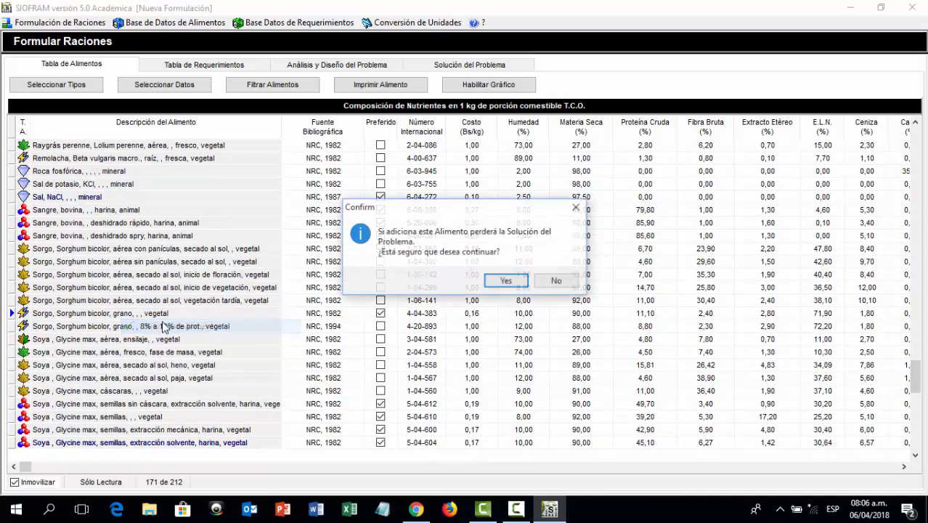
pyautogui.click(501, 281)
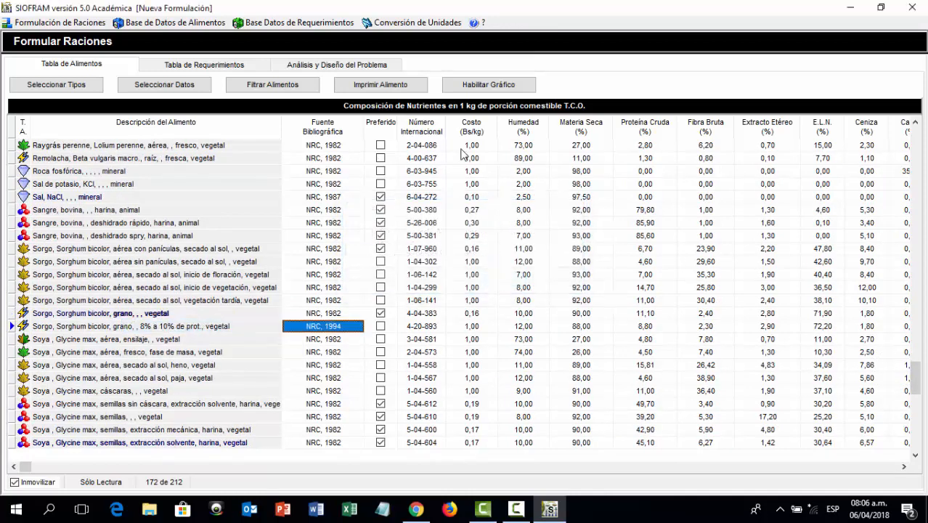
pyautogui.click(339, 65)
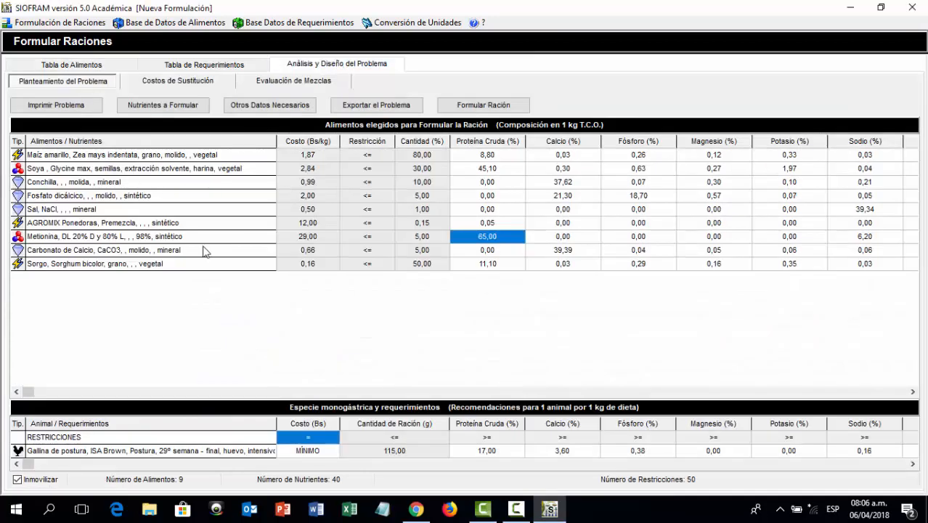
pyautogui.click(462, 107)
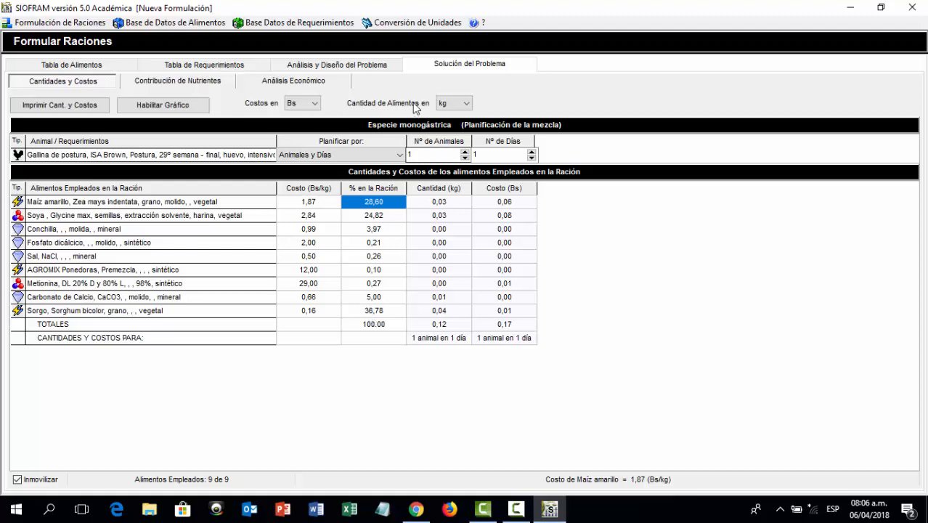
# Set the cost of the Sorgo grain to 60 Bs per 1 qq
pyautogui.click(361, 64)
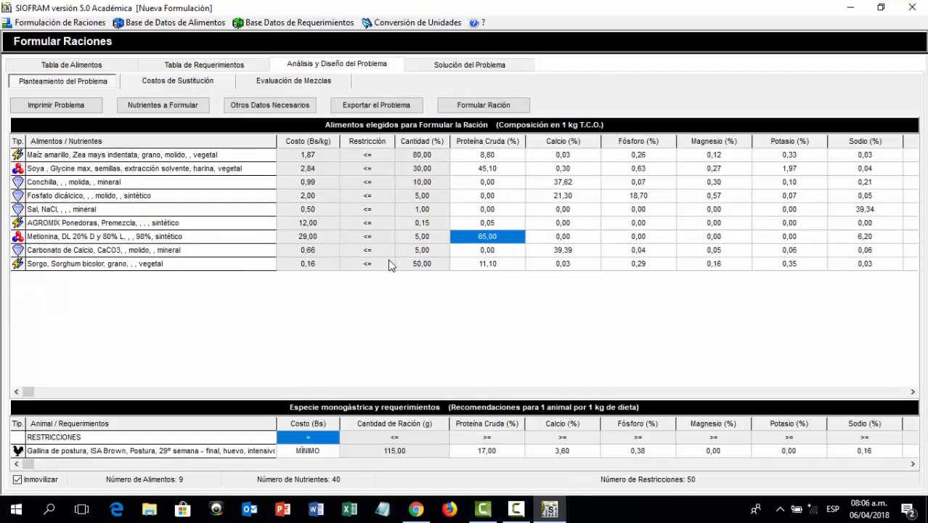
pyautogui.click(330, 266)
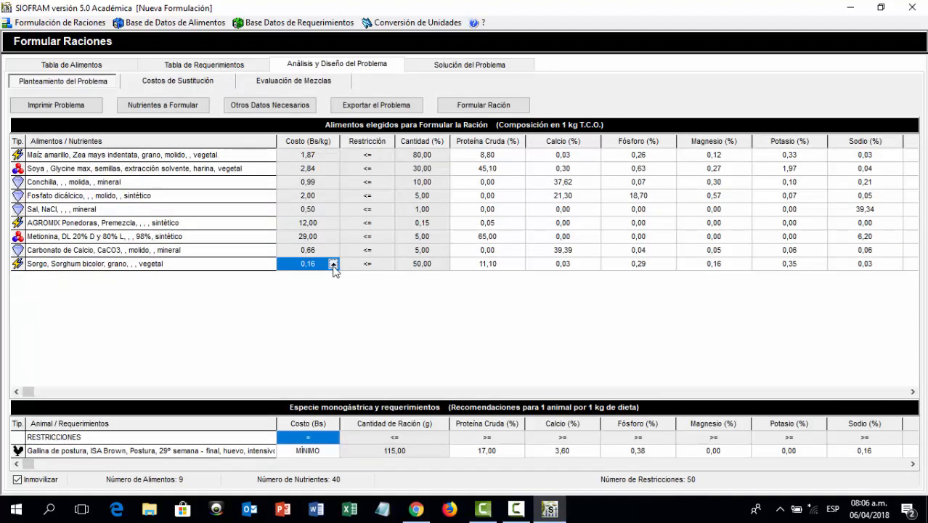
pyautogui.click(516, 278)
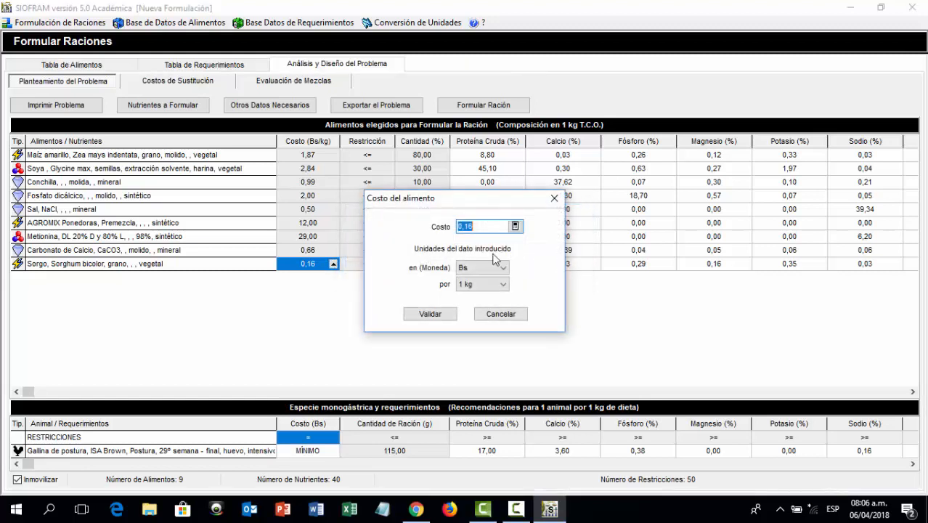
pyautogui.write('60')
pyautogui.click(503, 286)
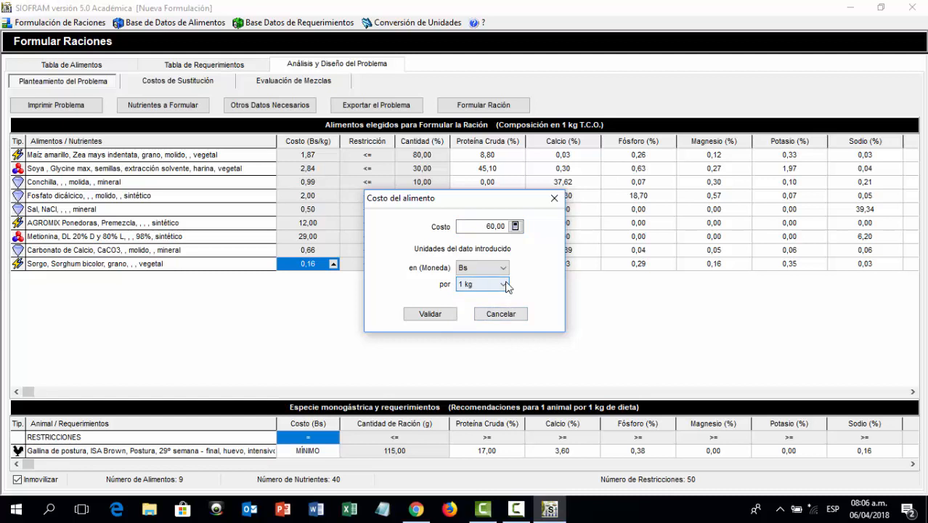
pyautogui.click(501, 285)
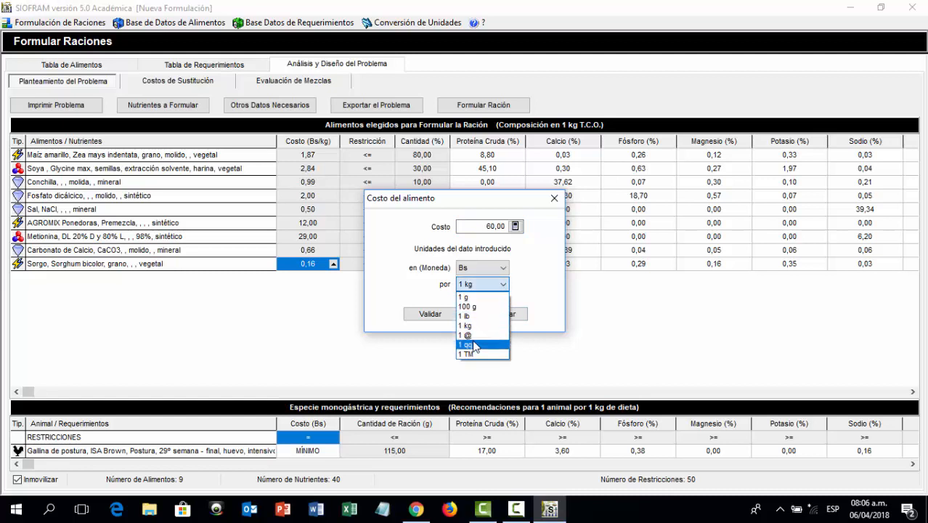
pyautogui.click(476, 341)
pyautogui.click(429, 314)
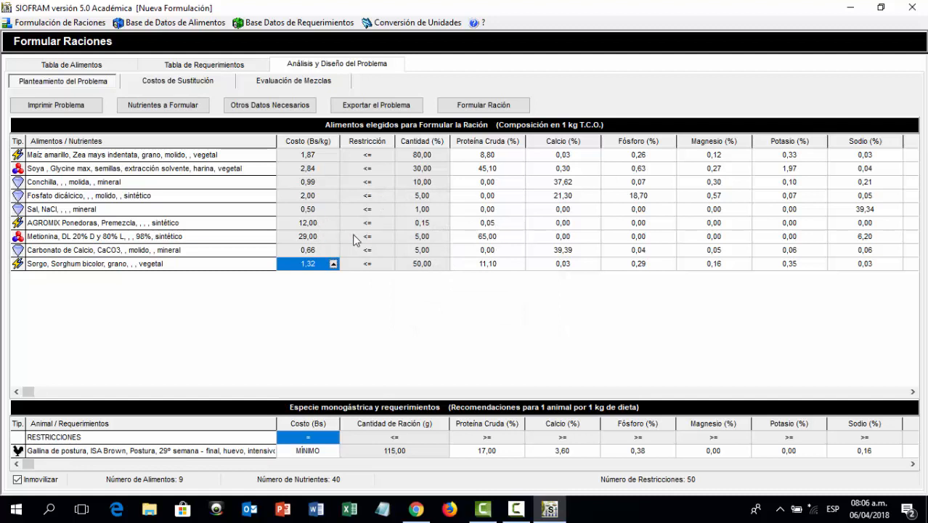
# Formulate the ration with the new Sorgo cost and check the percentages of Maíz amarillo and Sorgo
pyautogui.click(482, 222)
pyautogui.click(506, 103)
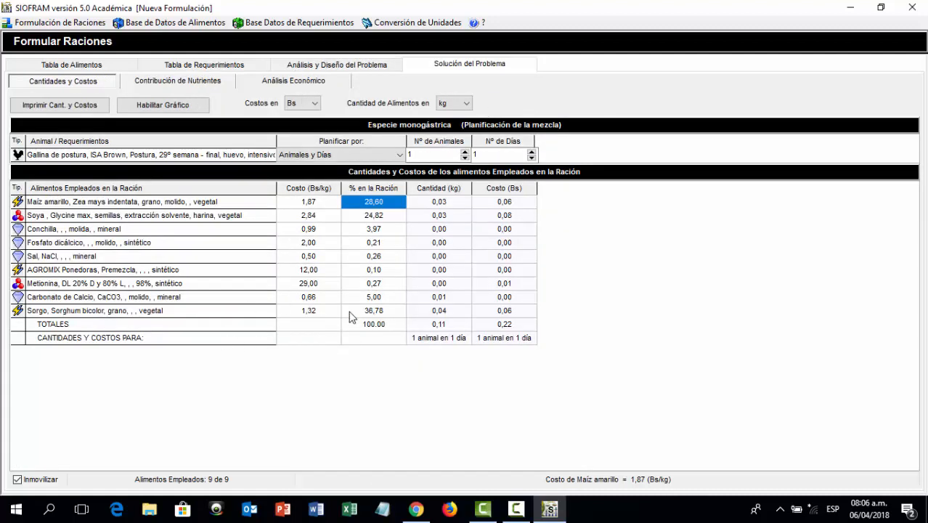
pyautogui.click(357, 69)
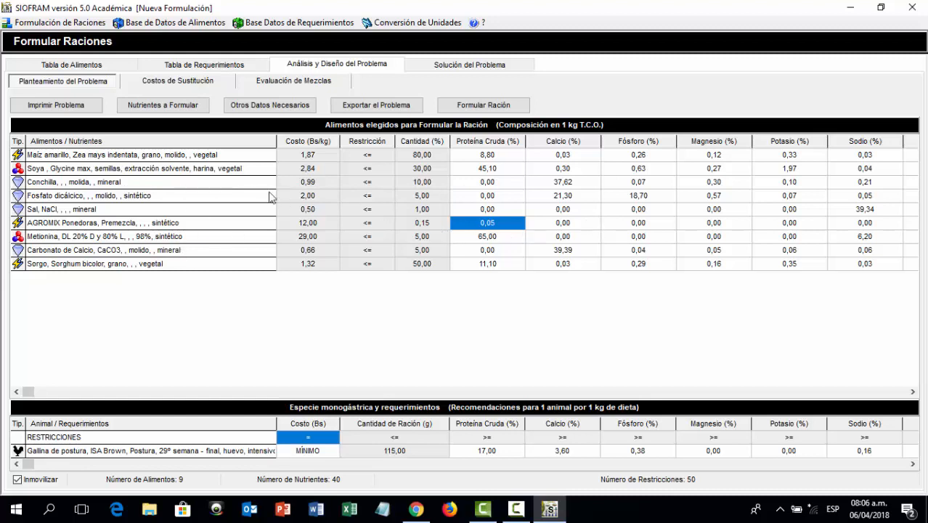
# Limit the Sorgo grain to a maximum of 15 % of the ration and formulate it again
pyautogui.doubleClick(428, 263)
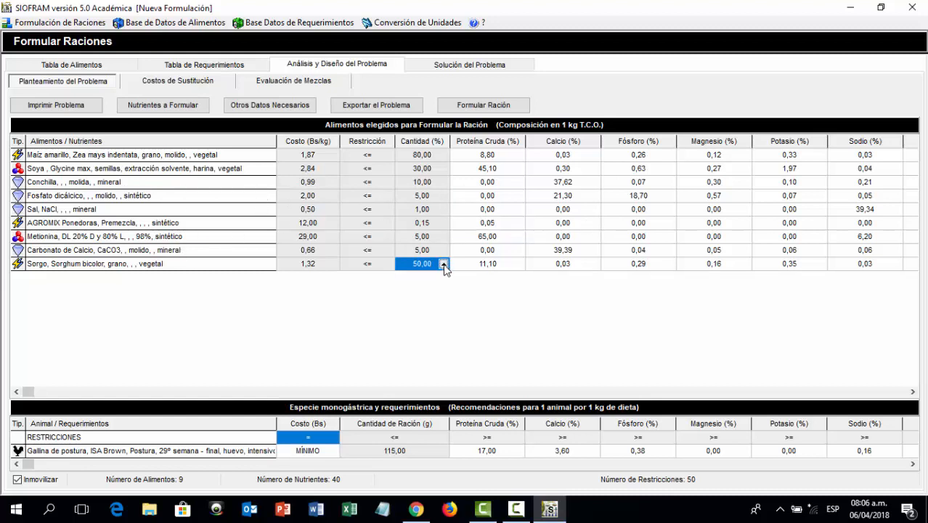
pyautogui.click(498, 277)
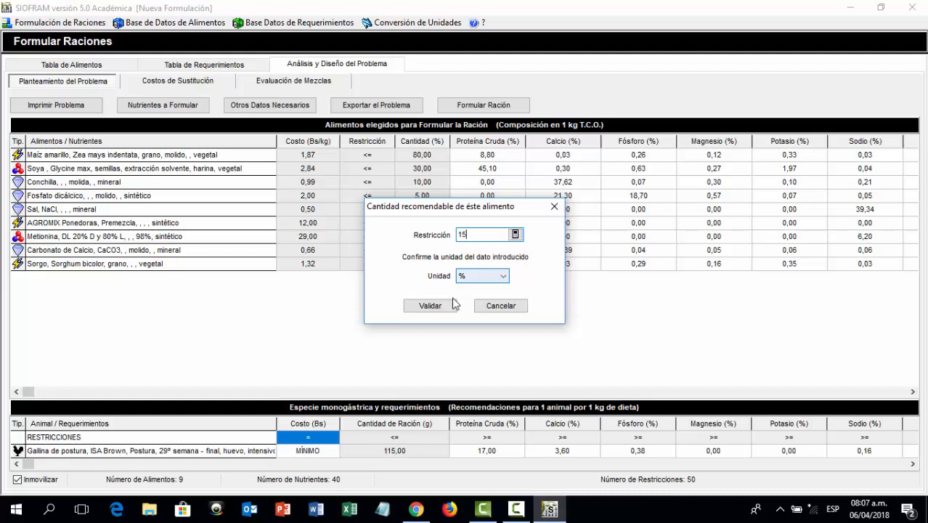
pyautogui.click(431, 305)
pyautogui.click(487, 222)
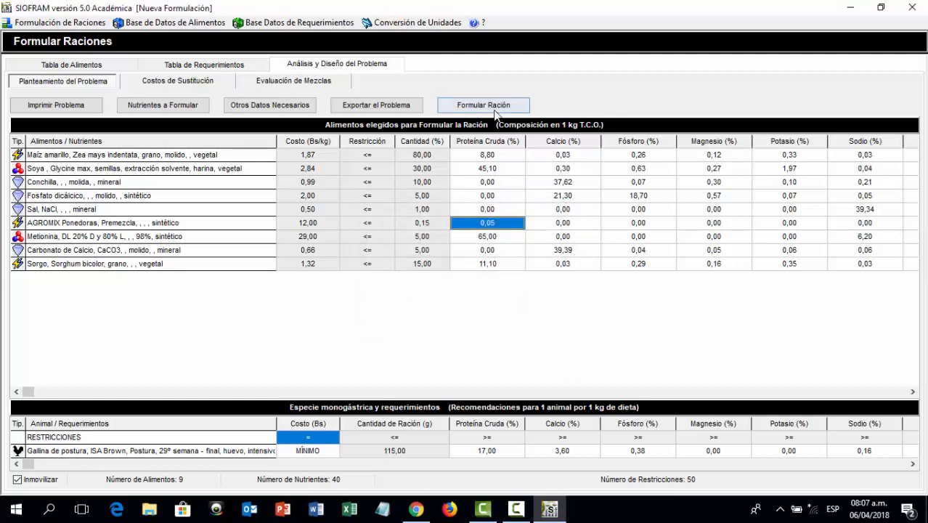
pyautogui.click(495, 109)
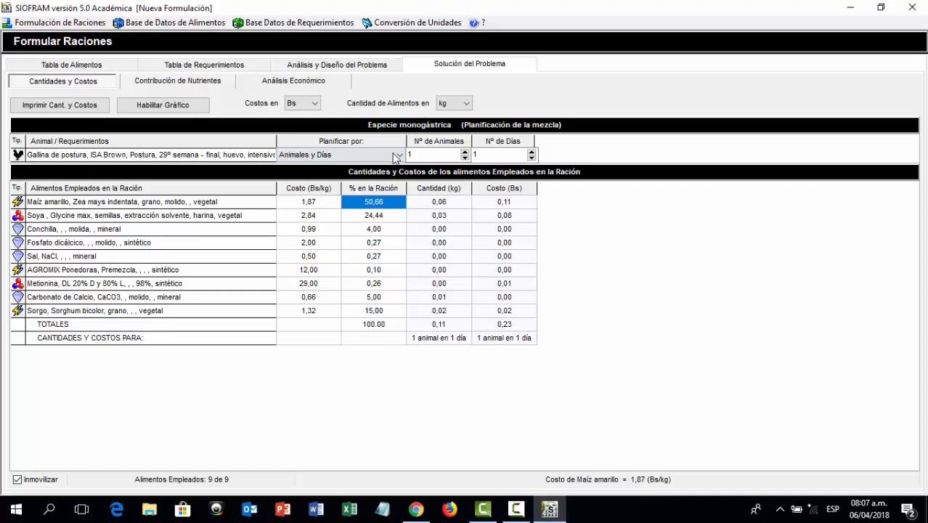
# Add the feed Antihongo Mold Ban, antimicótico, sintético (Neo, 2005) to the ration and formulate it again
pyautogui.click(338, 67)
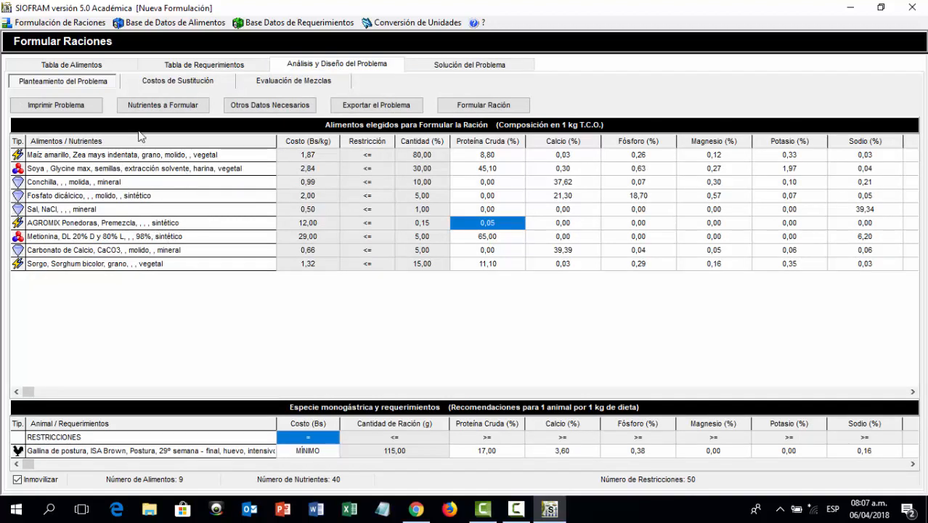
pyautogui.click(92, 65)
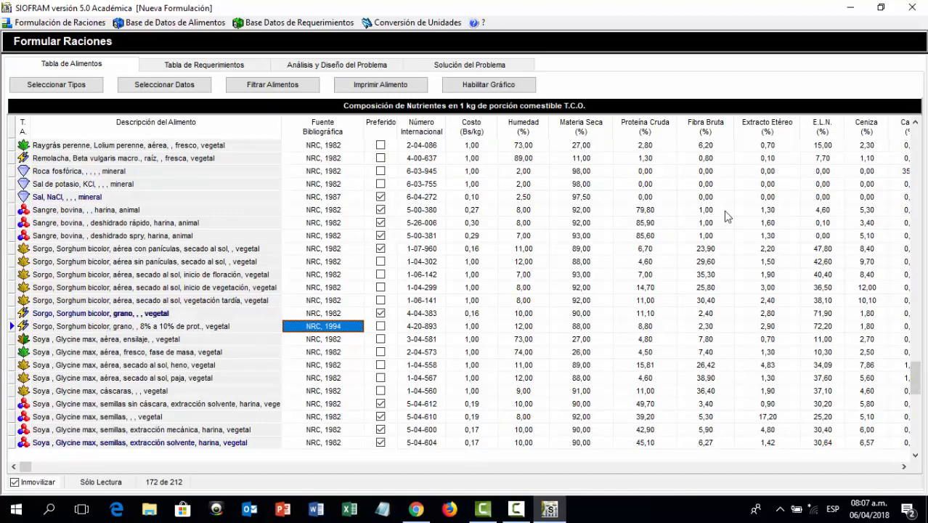
pyautogui.moveTo(914, 374); pyautogui.dragTo(915, 221)
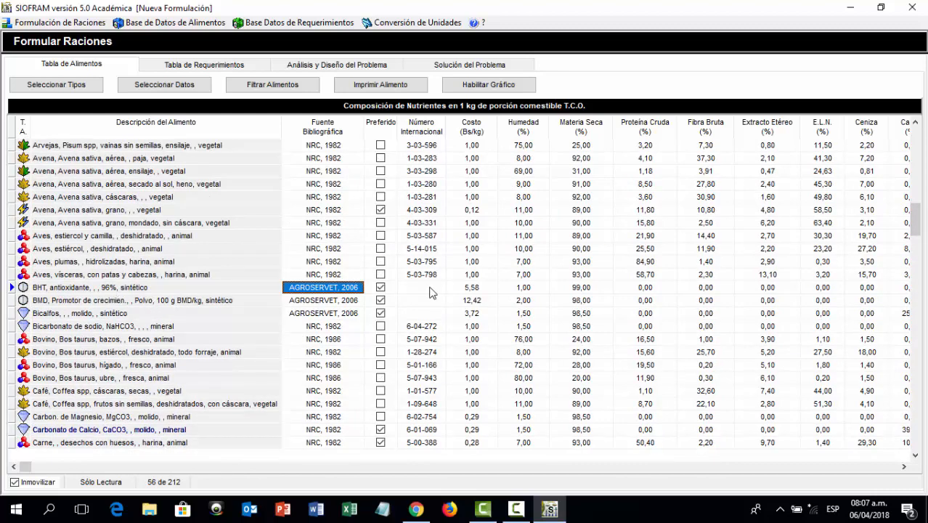
pyautogui.moveTo(915, 221); pyautogui.dragTo(893, 204)
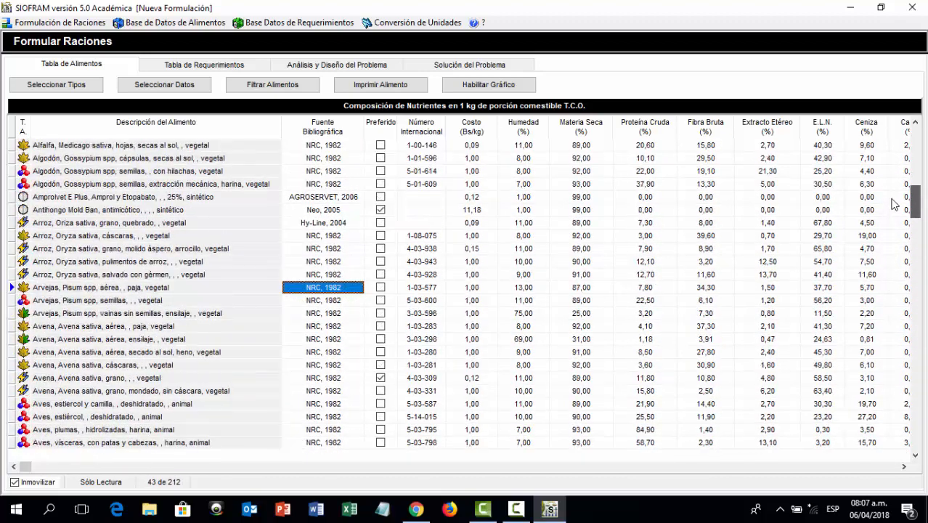
pyautogui.rightClick(91, 212)
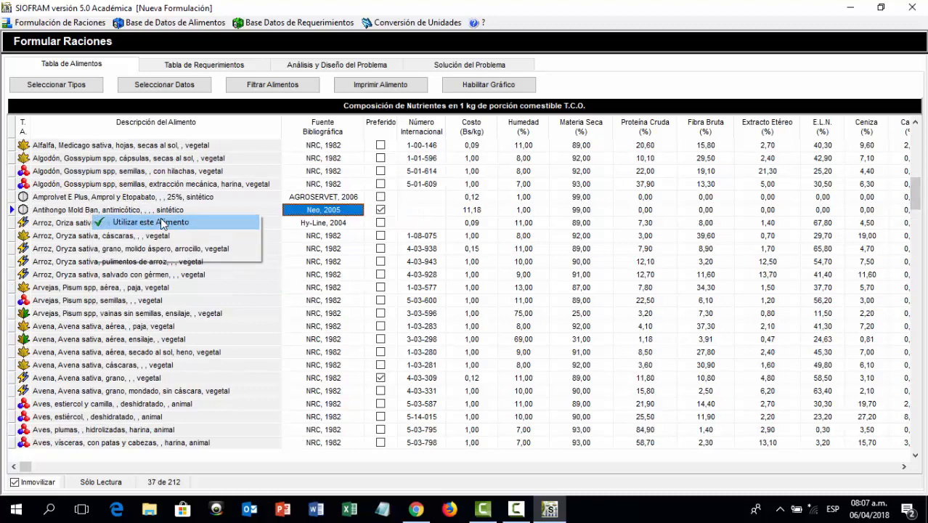
pyautogui.click(161, 224)
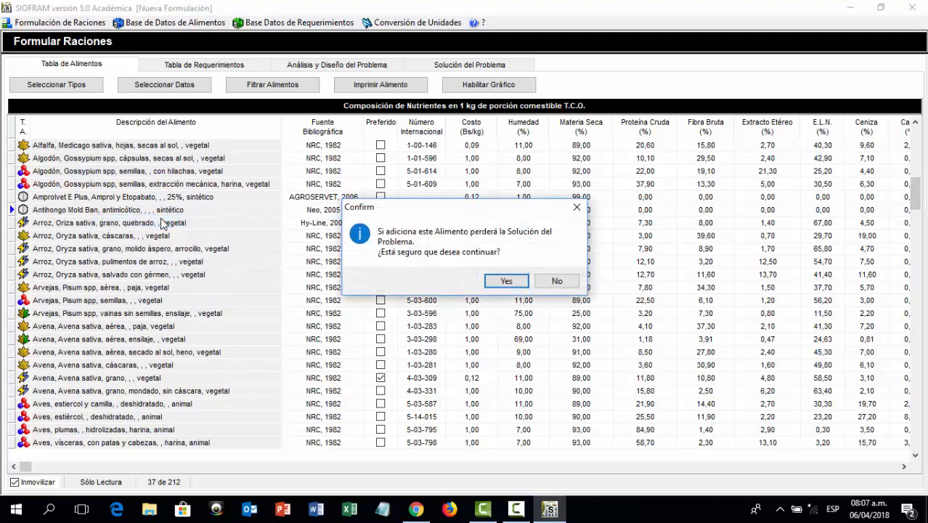
pyautogui.click(506, 280)
pyautogui.click(374, 67)
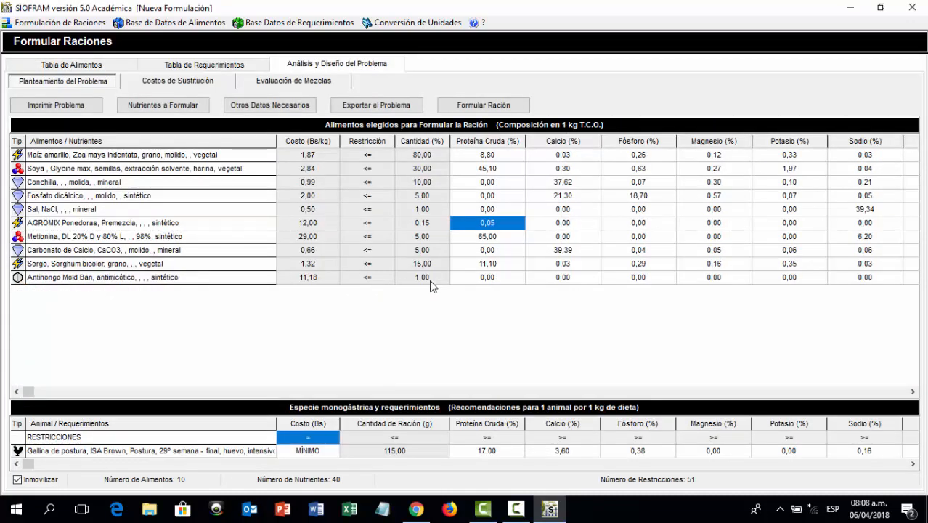
pyautogui.click(496, 106)
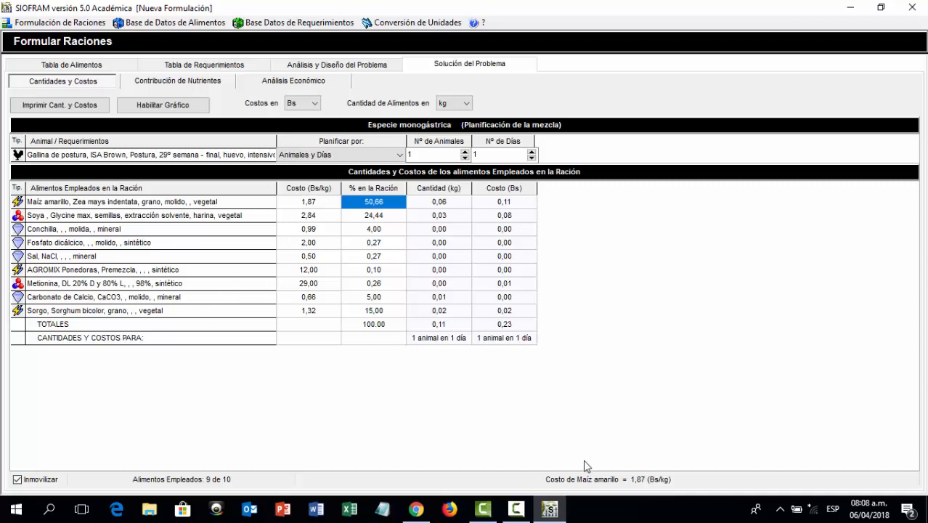
pyautogui.click(514, 512)
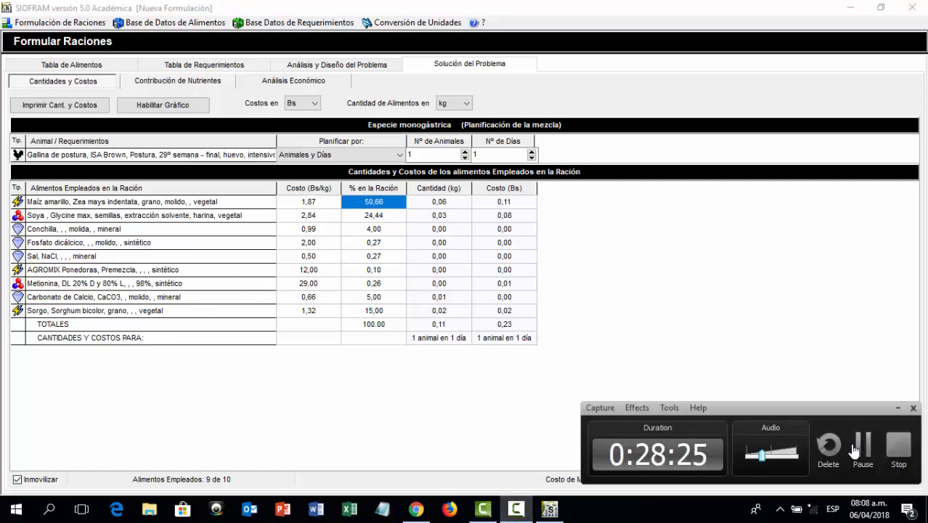
pyautogui.click(548, 511)
pyautogui.click(549, 510)
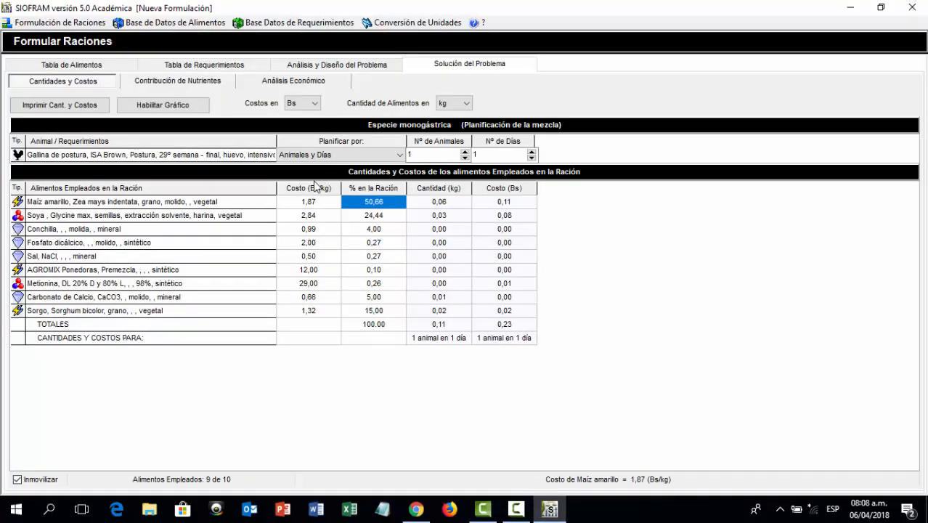
# Change the restriction of Antihongo Mold Ban to "=" in the problem statement
pyautogui.click(332, 66)
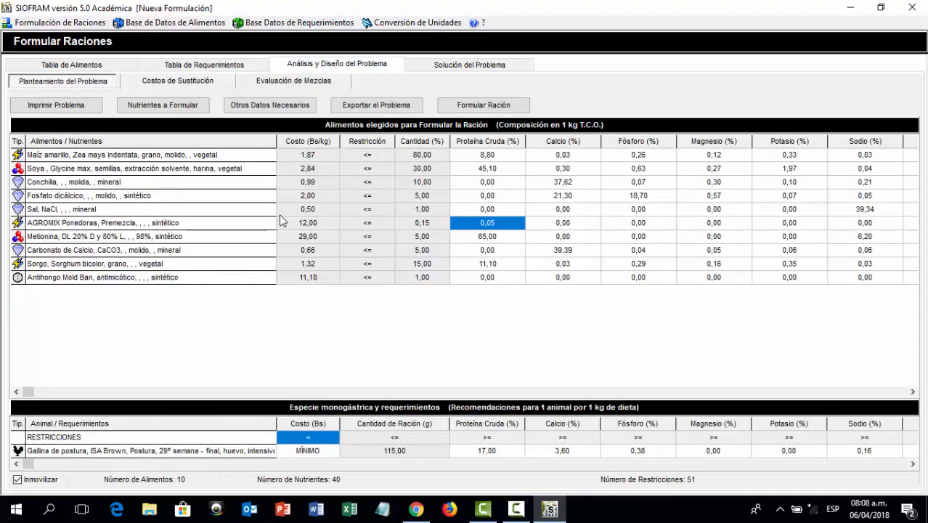
pyautogui.click(392, 282)
pyautogui.click(389, 280)
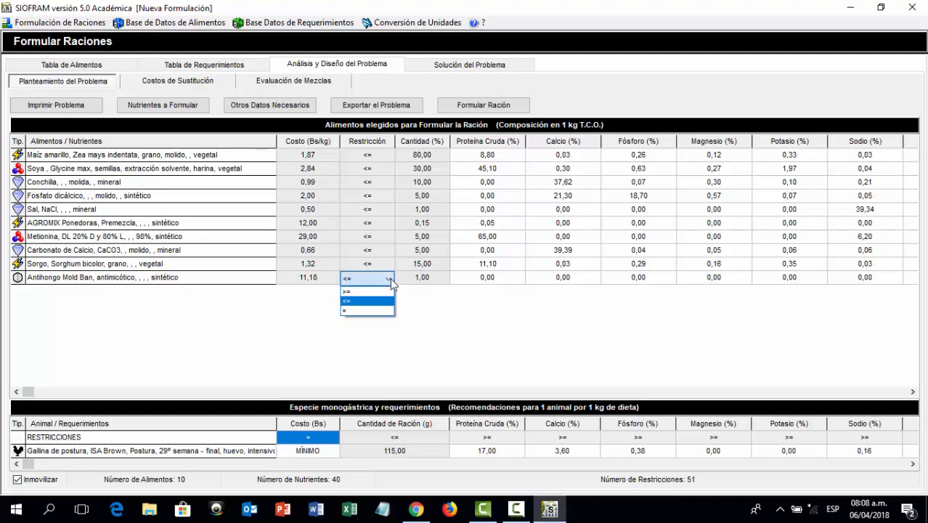
pyautogui.click(380, 310)
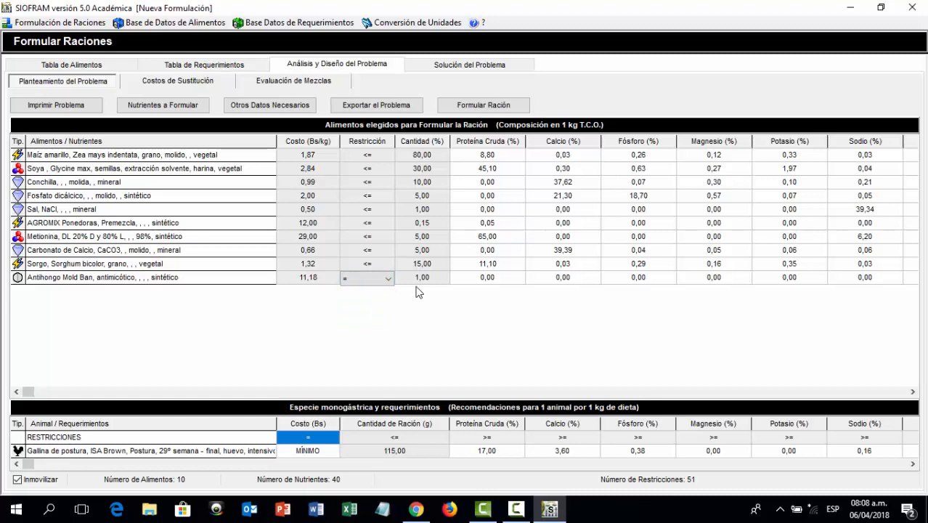
pyautogui.click(420, 279)
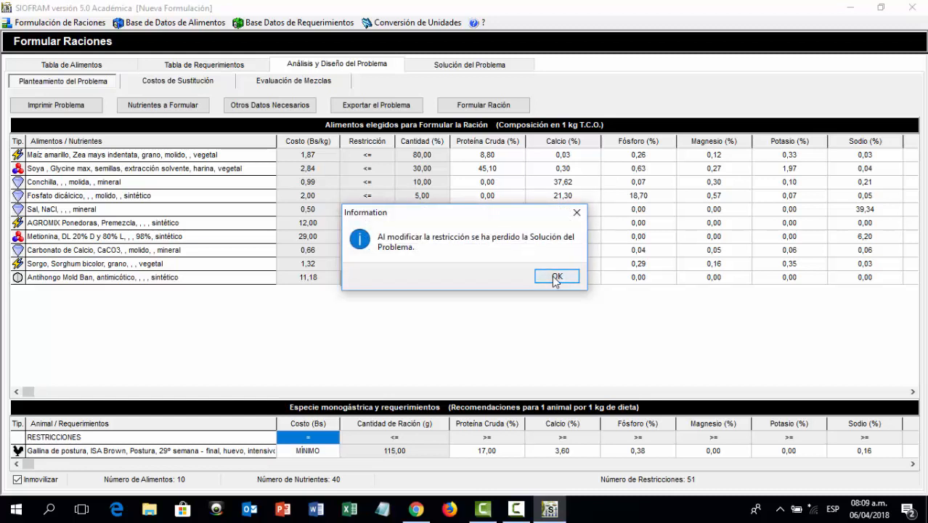
pyautogui.click(553, 276)
# Set the required quantity of Antihongo Mold Ban to 0,2 % and reformulate the ration
pyautogui.click(443, 278)
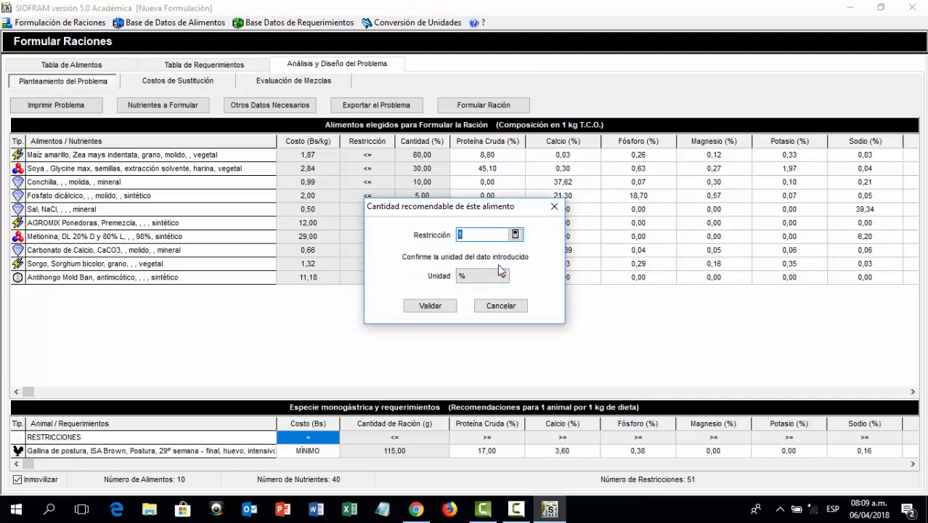
pyautogui.write('0,2')
pyautogui.click(430, 306)
pyautogui.click(485, 263)
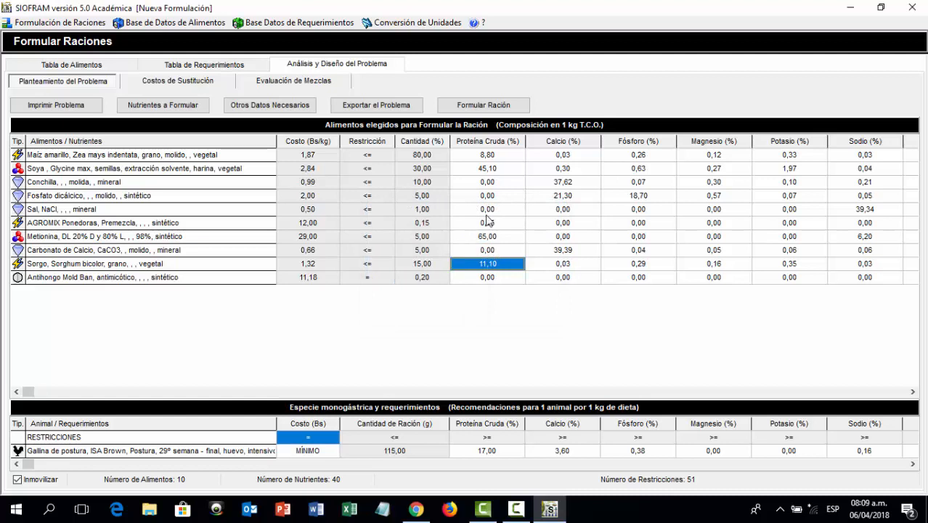
pyautogui.click(485, 106)
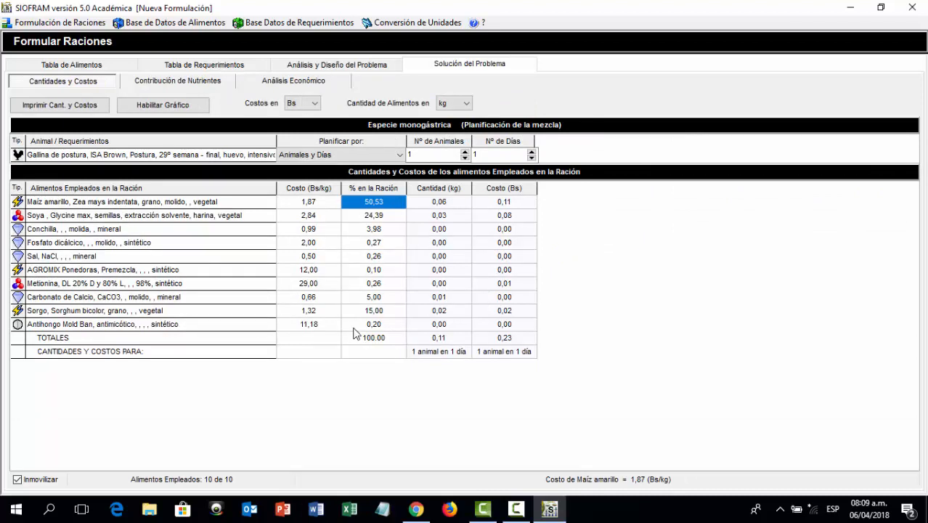
# Add the feed Albac, bacitracina de zinc, sintético (AGROSERVET, 2006) to the ration's chosen feeds
pyautogui.click(365, 70)
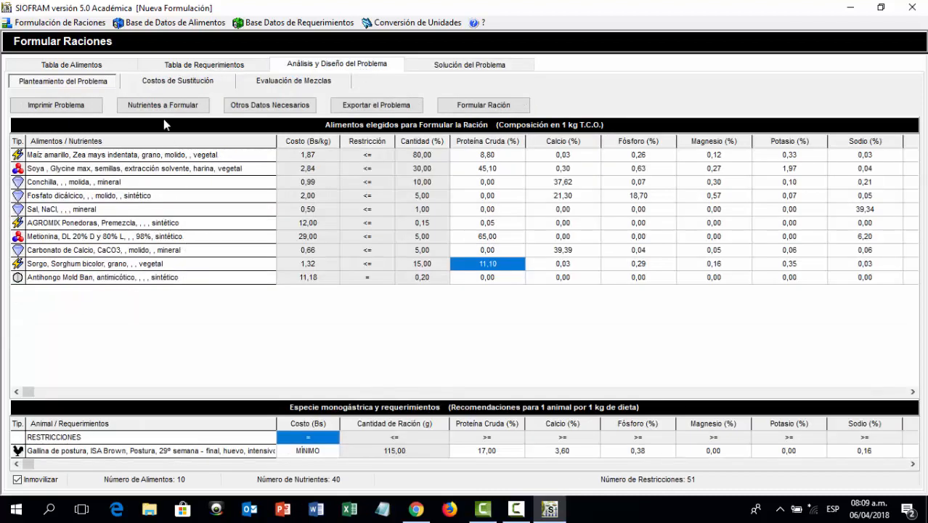
pyautogui.click(90, 66)
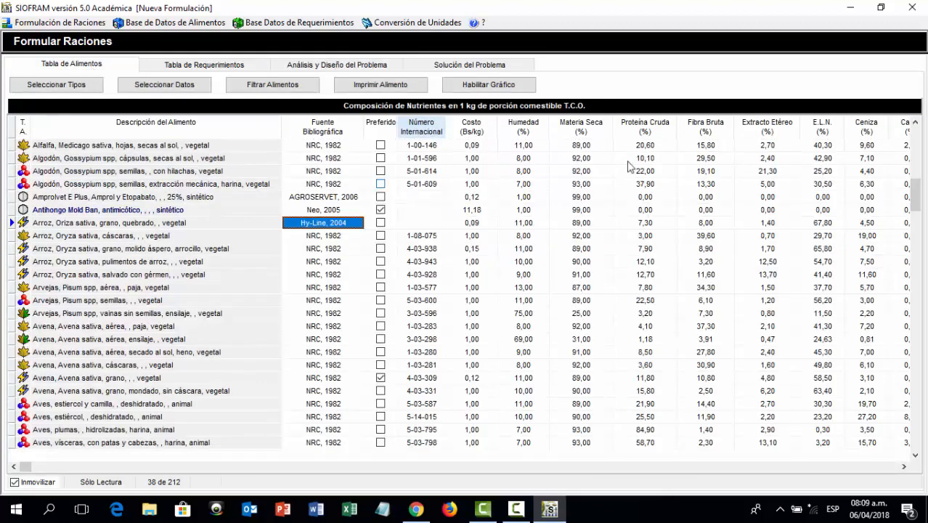
pyautogui.moveTo(914, 203); pyautogui.dragTo(917, 169)
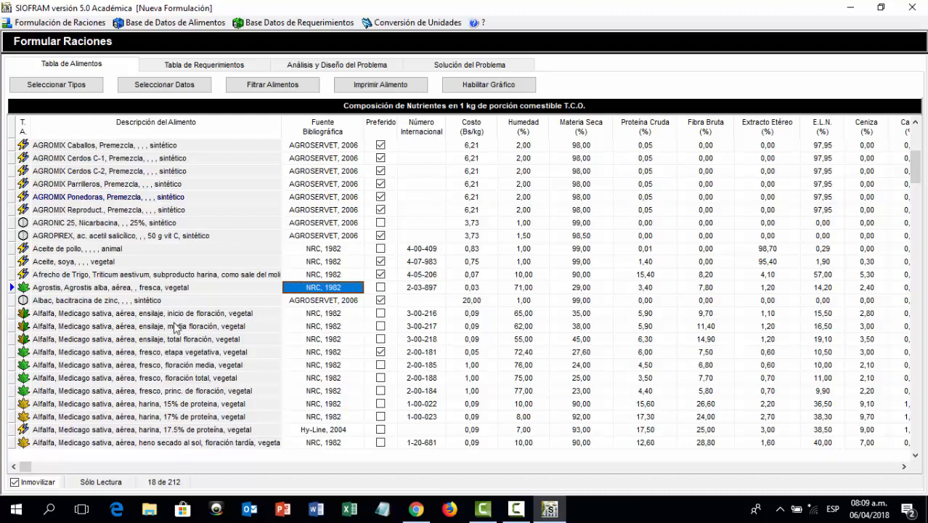
pyautogui.press('Down')
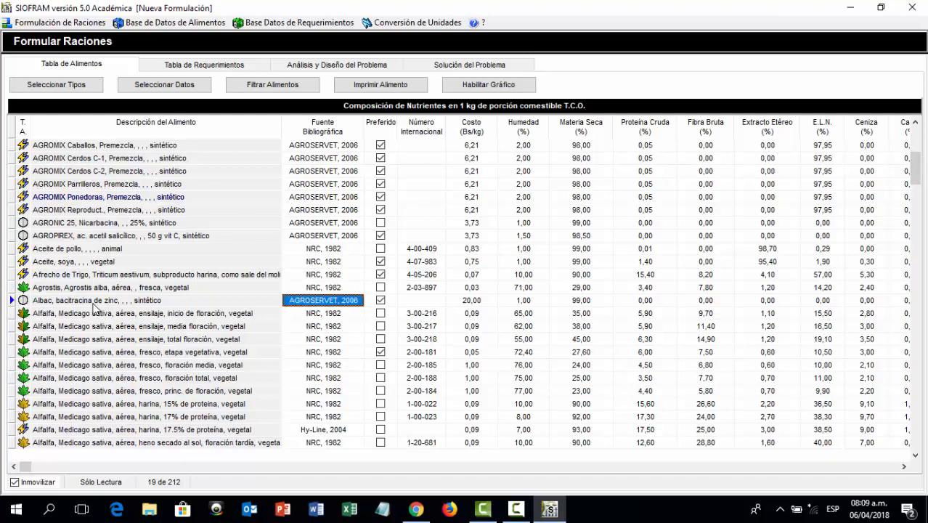
pyautogui.rightClick(93, 307)
pyautogui.click(128, 313)
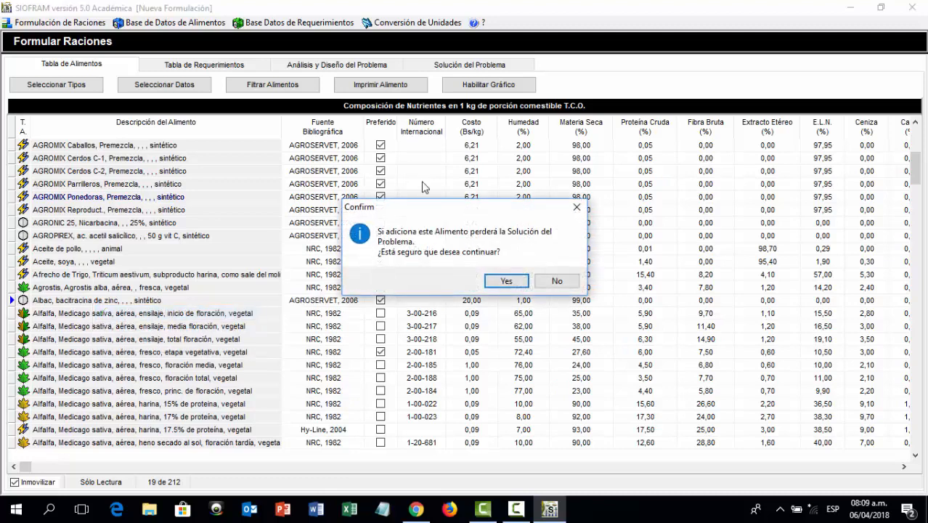
pyautogui.click(507, 281)
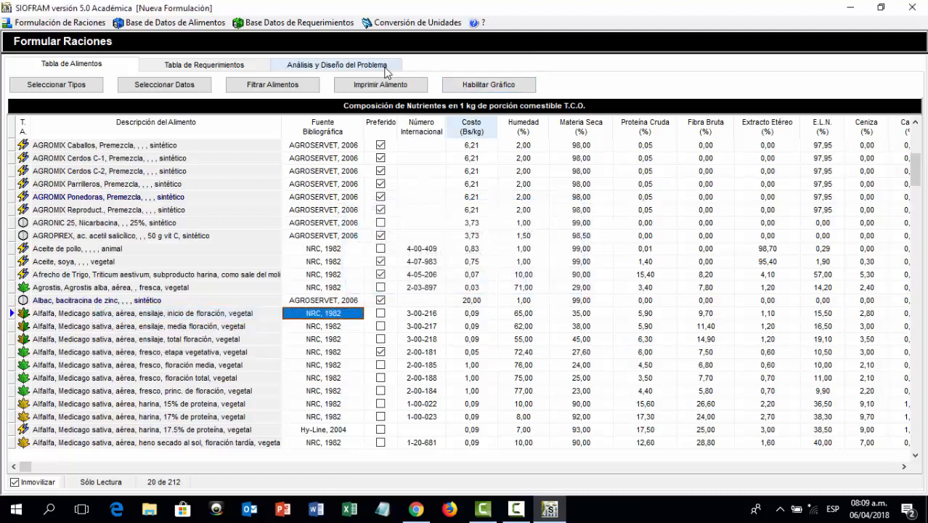
pyautogui.click(356, 64)
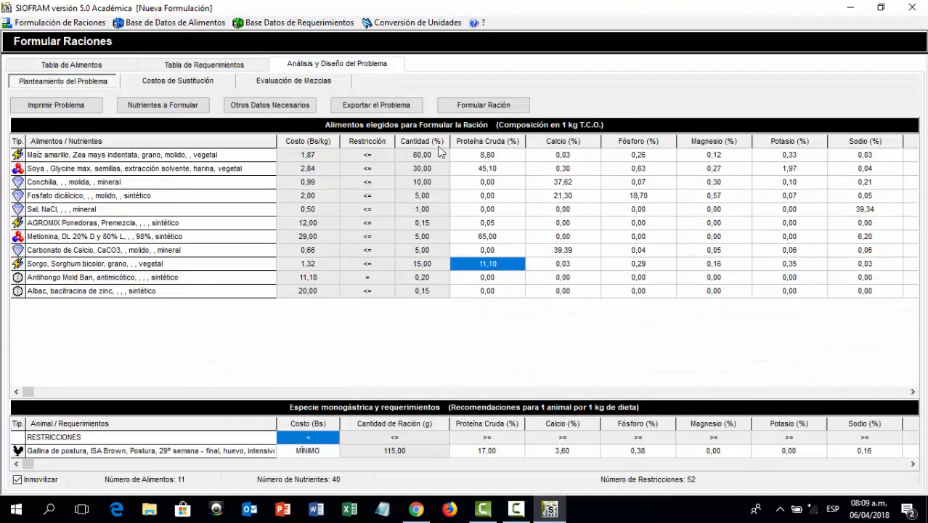
# Change the restriction of Albac to "=", formulate the ration and check the resulting quantities and costs
pyautogui.click(389, 291)
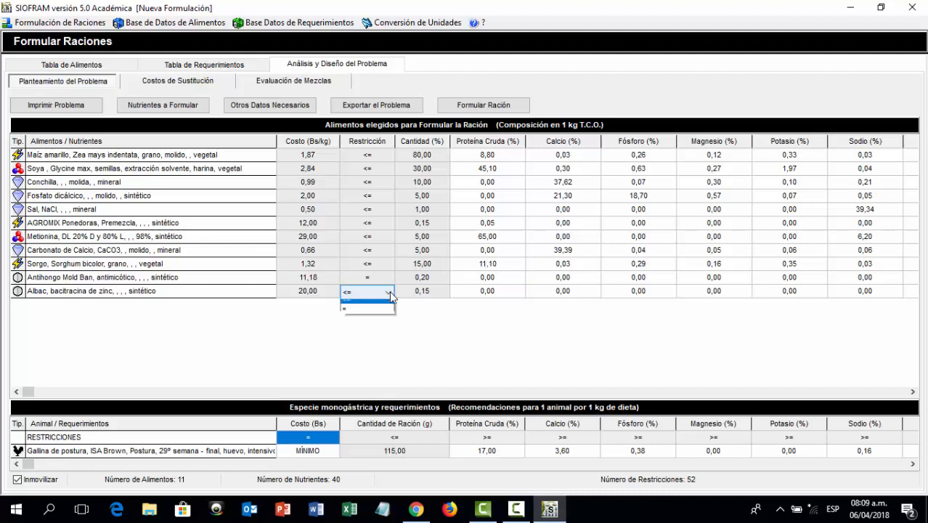
pyautogui.click(389, 291)
pyautogui.click(369, 324)
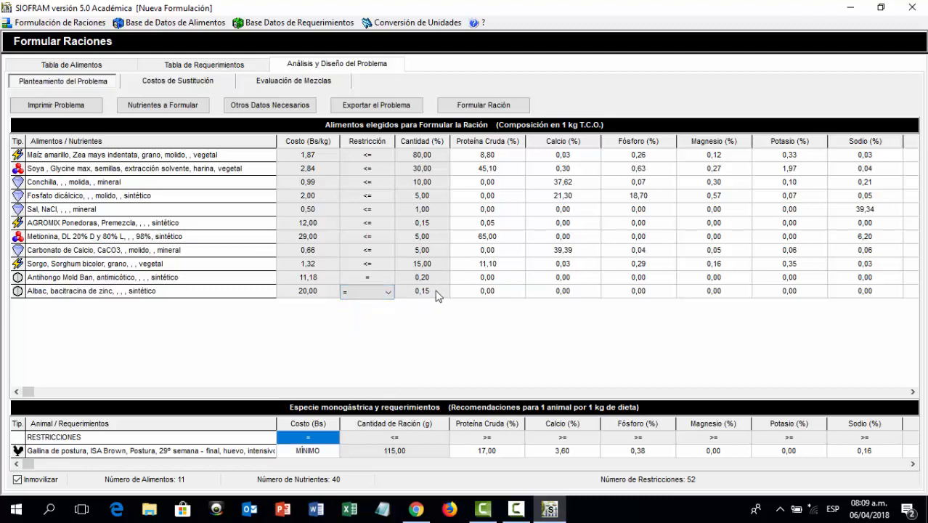
pyautogui.click(435, 294)
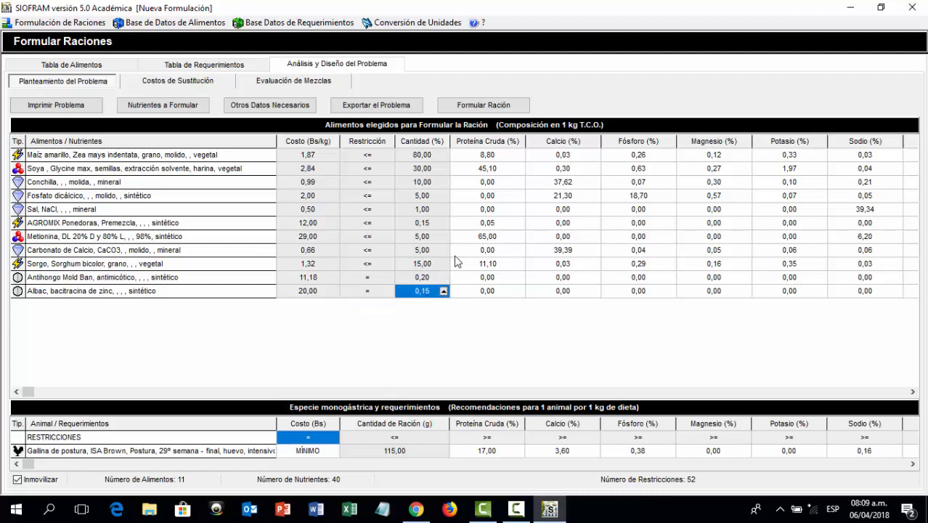
pyautogui.click(484, 105)
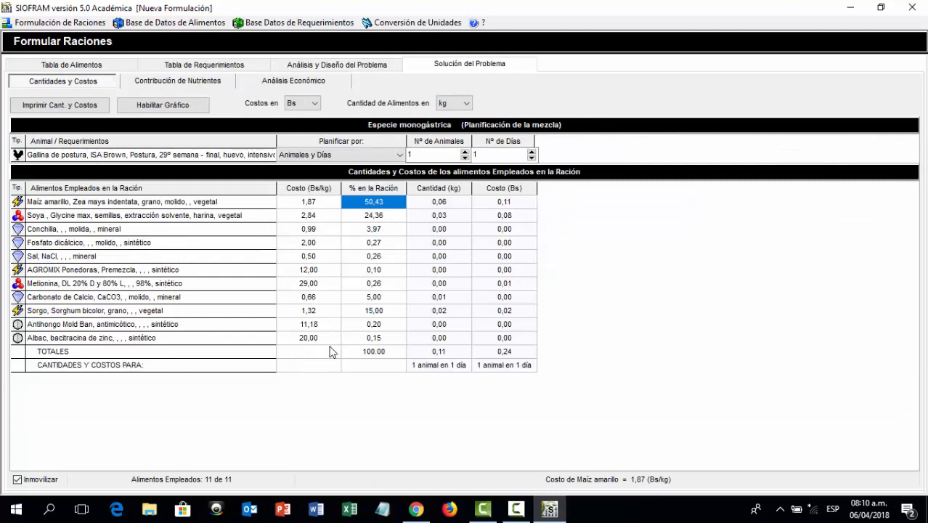
pyautogui.click(331, 67)
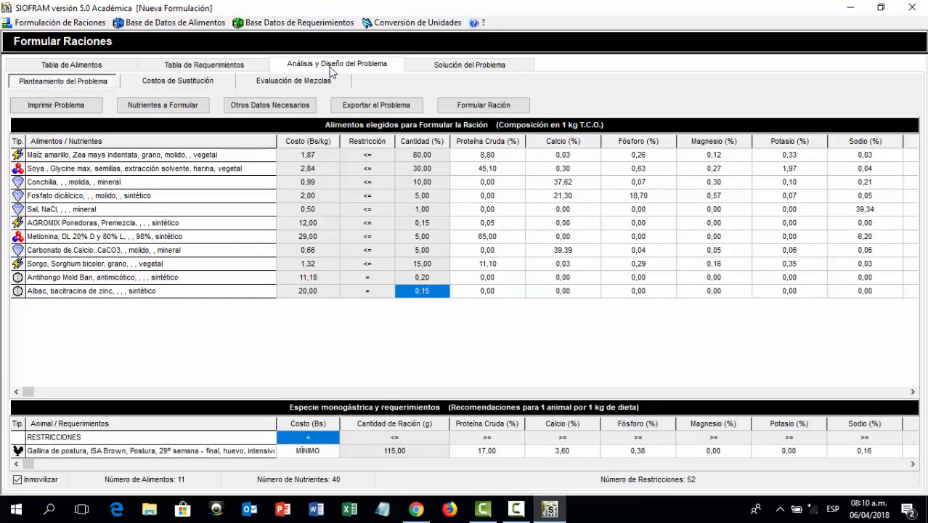
# Add the feed AGROPIREX, ac. acetil salicílico, 50 g vit C, sintético (AGROSERVET, 2006) to the ration's chosen feeds
pyautogui.click(106, 64)
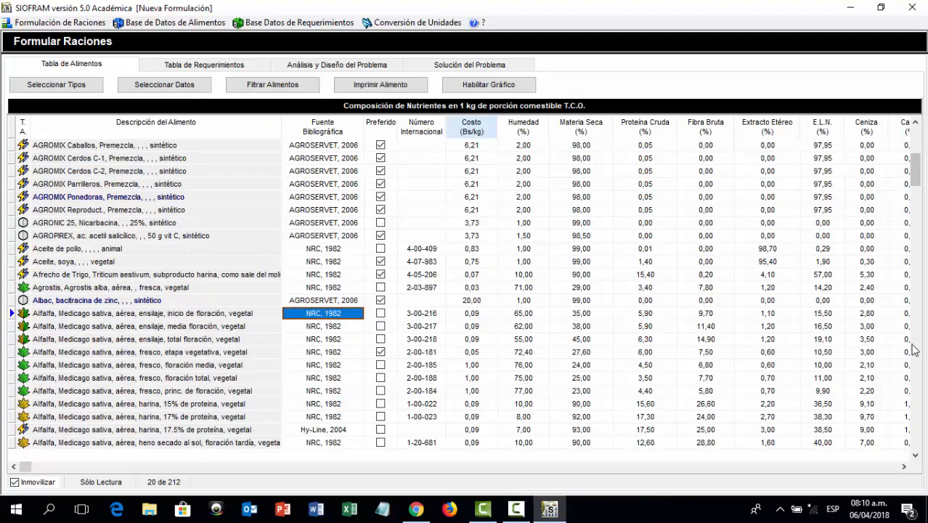
pyautogui.moveTo(916, 180)
pyautogui.mouseDown()
pyautogui.moveTo(914, 154)
pyautogui.moveTo(912, 197)
pyautogui.mouseUp()
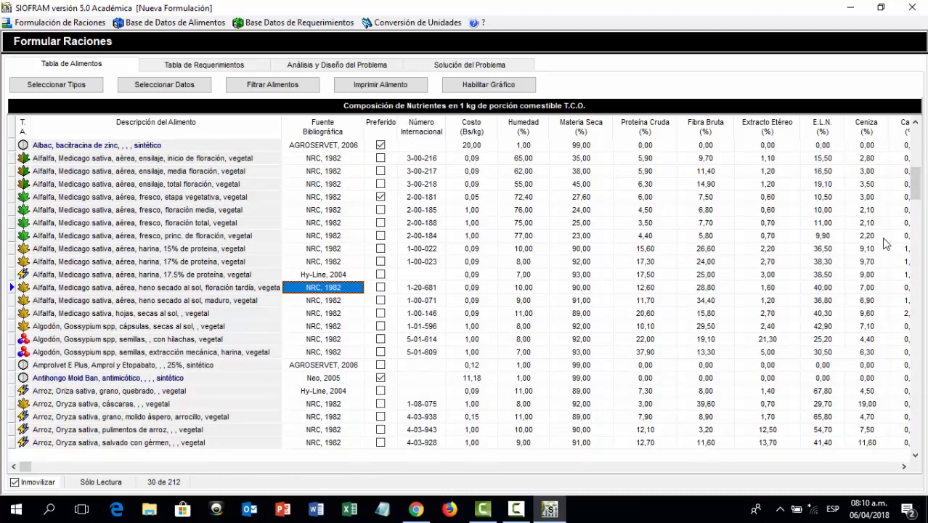
pyautogui.moveTo(915, 201); pyautogui.dragTo(917, 177)
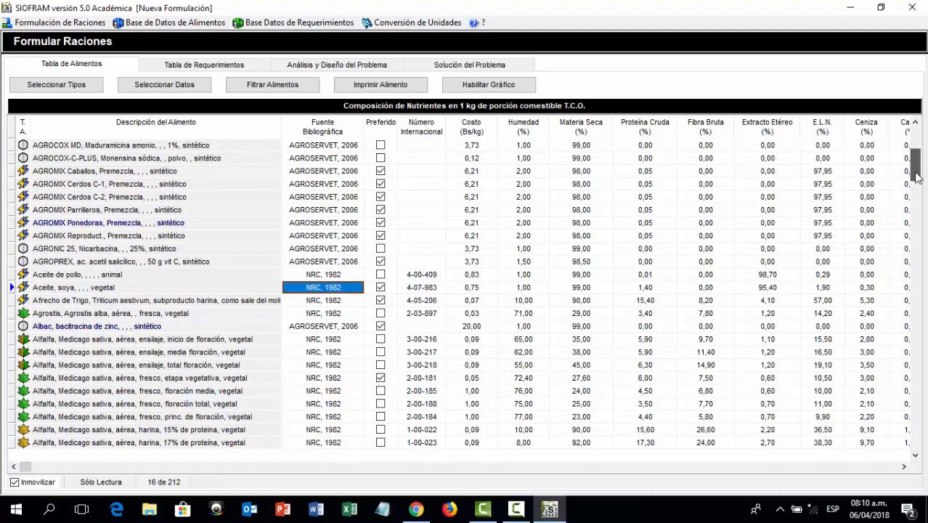
pyautogui.click(97, 263)
pyautogui.rightClick(98, 266)
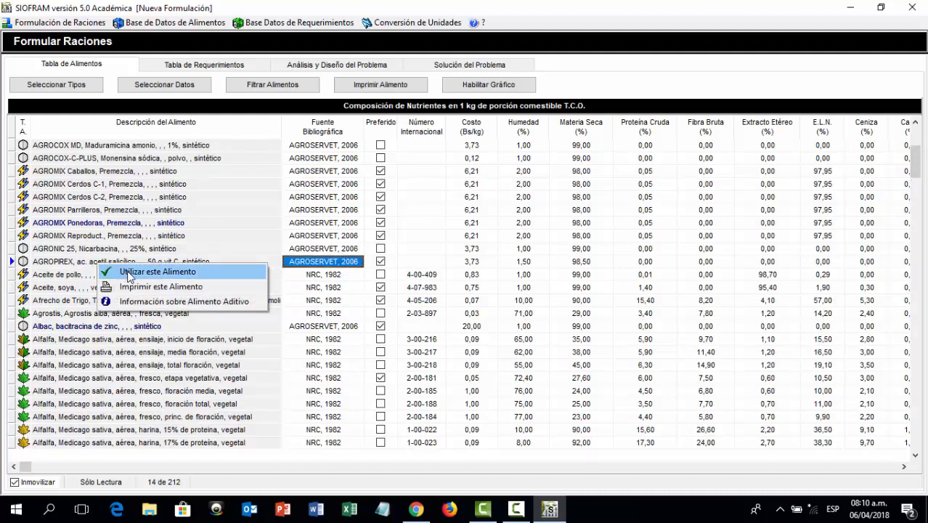
pyautogui.click(129, 273)
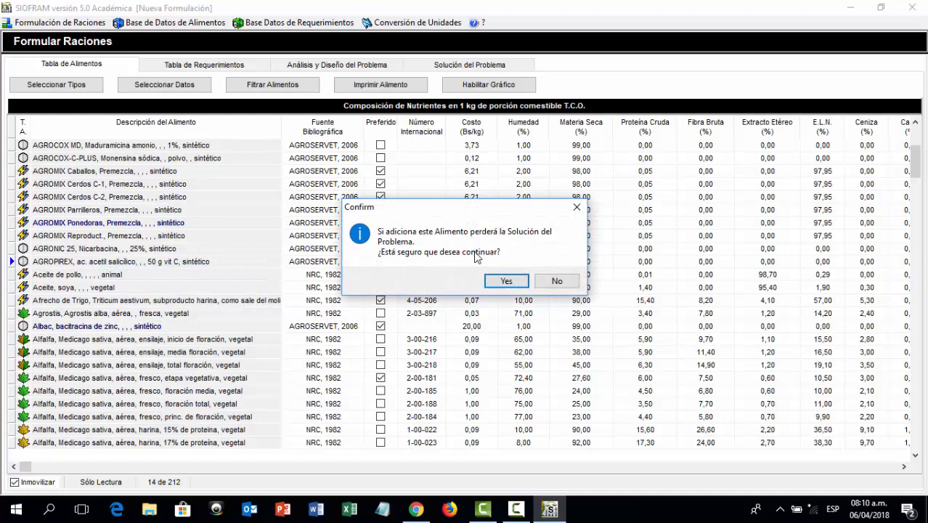
pyautogui.click(507, 280)
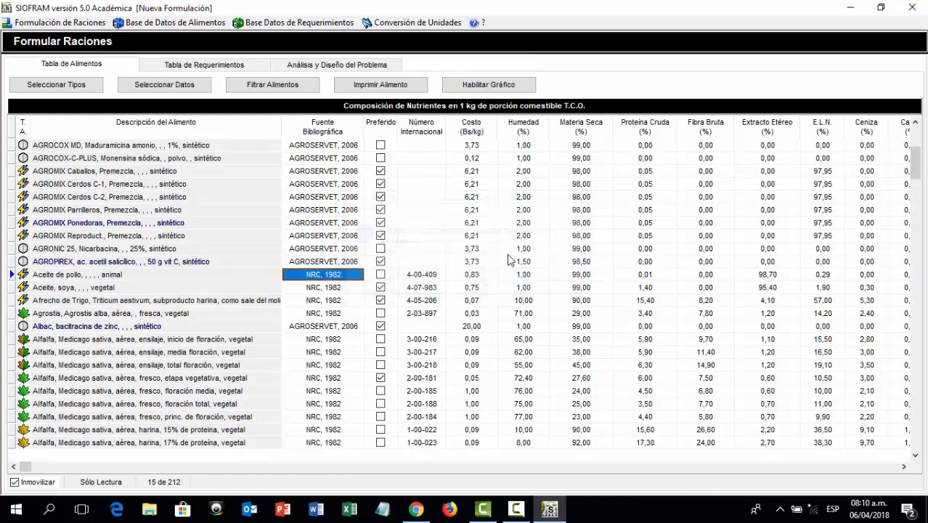
# Change the restriction of AGROPIREX to "=" in the problem statement and formulate the ration
pyautogui.click(367, 66)
pyautogui.click(390, 306)
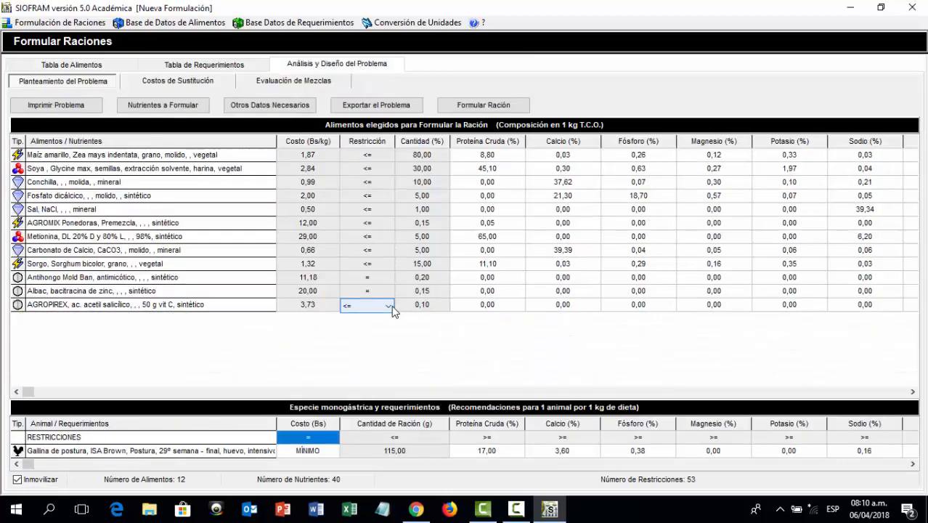
pyautogui.click(389, 305)
pyautogui.click(374, 338)
pyautogui.click(442, 292)
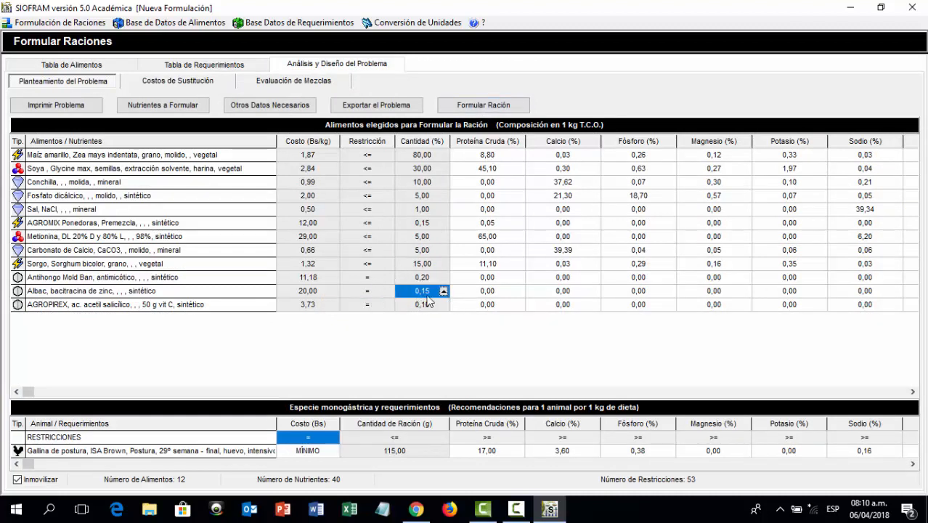
pyautogui.click(481, 109)
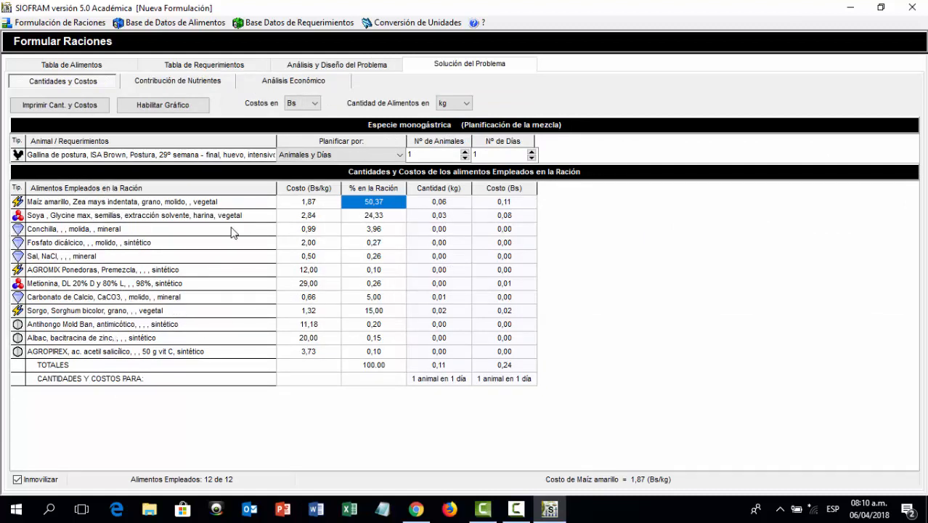
# Add the feed BMD, Promotor de crecimien., Polvo, 100 g BMD/kg, sintético (AGROSERVET, 2006) to the ration's chosen feeds
pyautogui.click(361, 66)
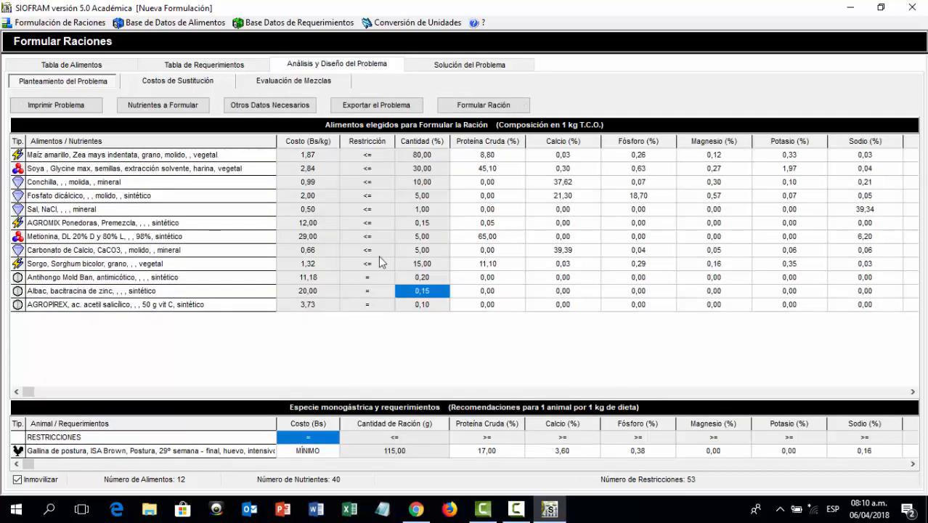
pyautogui.click(71, 64)
pyautogui.moveTo(917, 176); pyautogui.dragTo(912, 229)
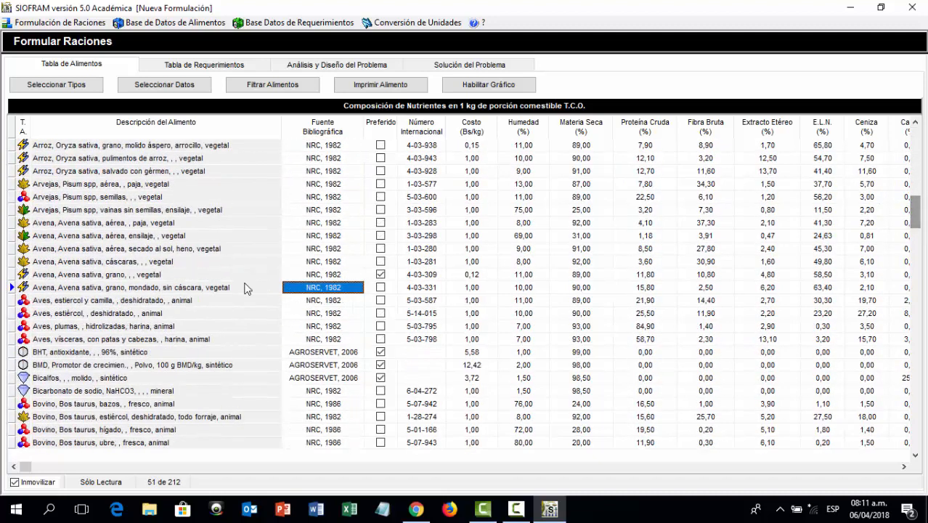
pyautogui.rightClick(64, 367)
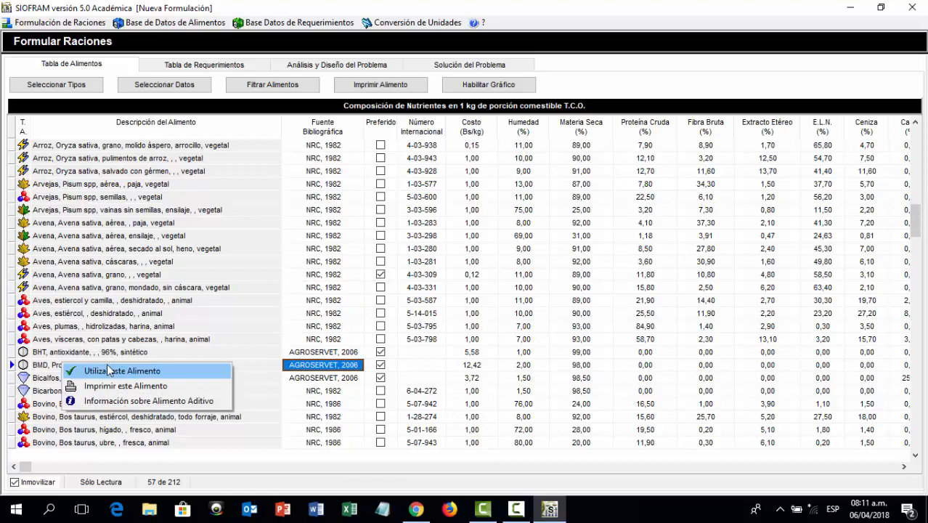
pyautogui.click(107, 371)
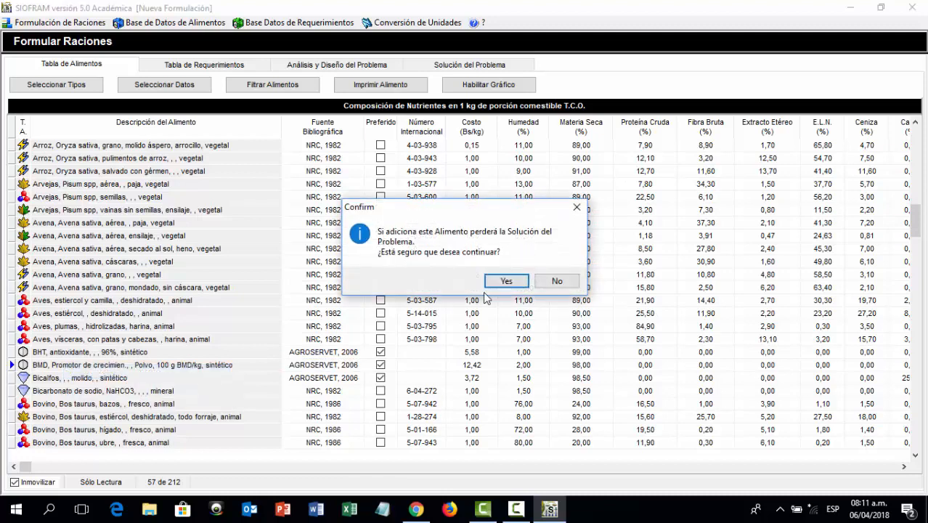
pyautogui.click(511, 279)
# Change the restriction of BMD to "=", formulate the ration and review the problem statement against the resulting quantities and costs
pyautogui.click(367, 65)
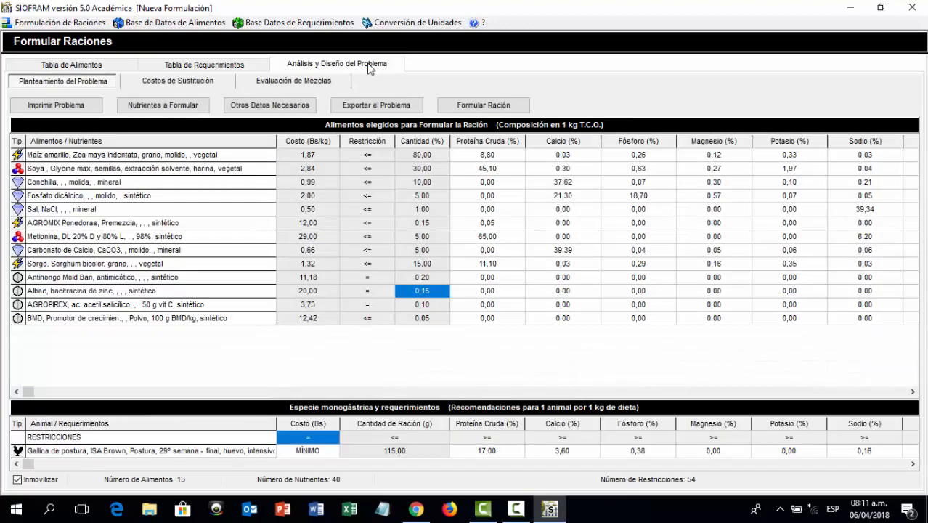
pyautogui.click(390, 320)
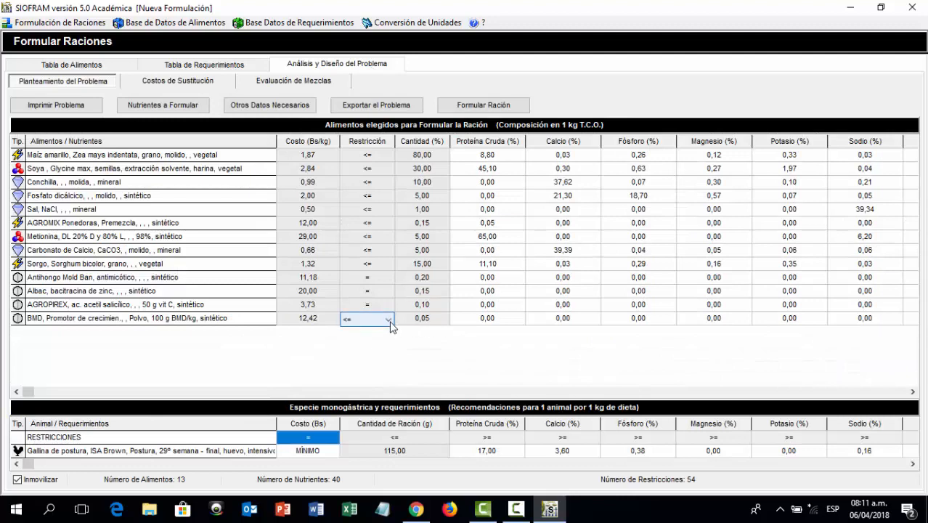
pyautogui.click(389, 320)
pyautogui.click(374, 353)
pyautogui.click(433, 315)
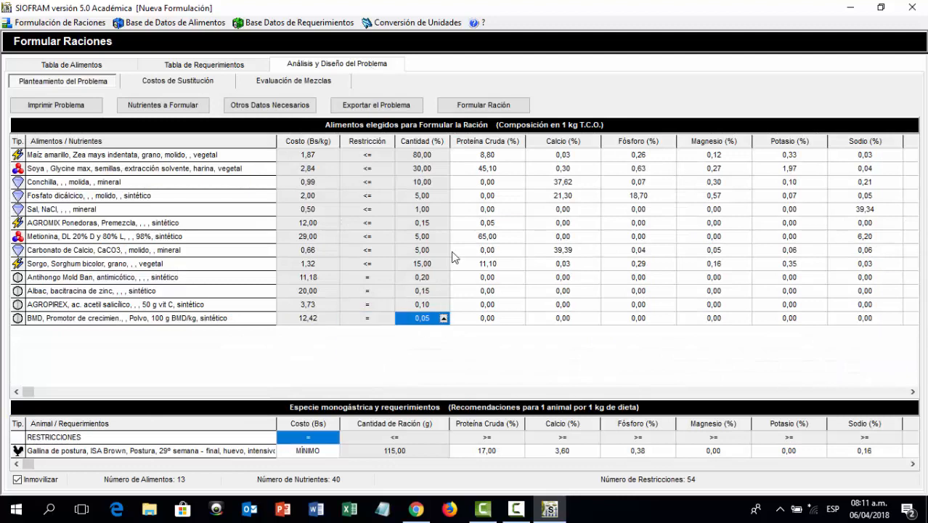
pyautogui.click(506, 106)
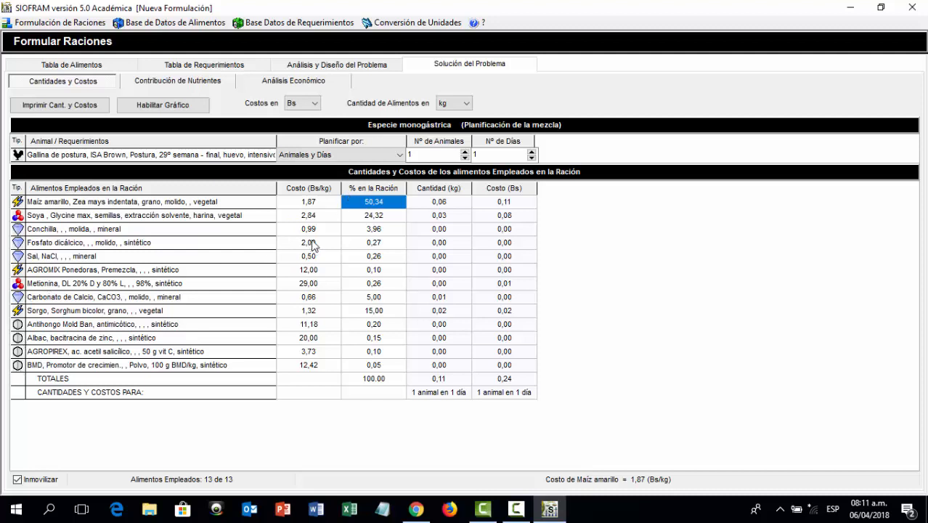
pyautogui.click(351, 64)
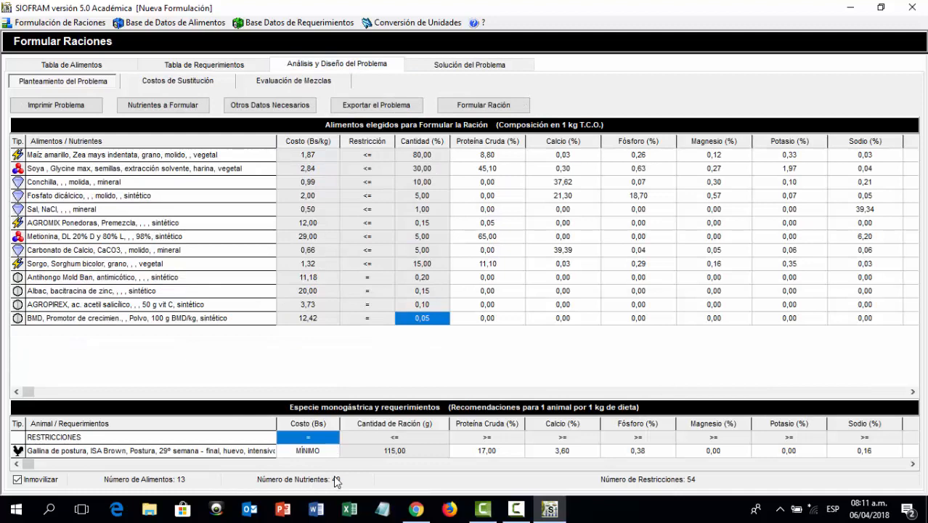
pyautogui.click(447, 64)
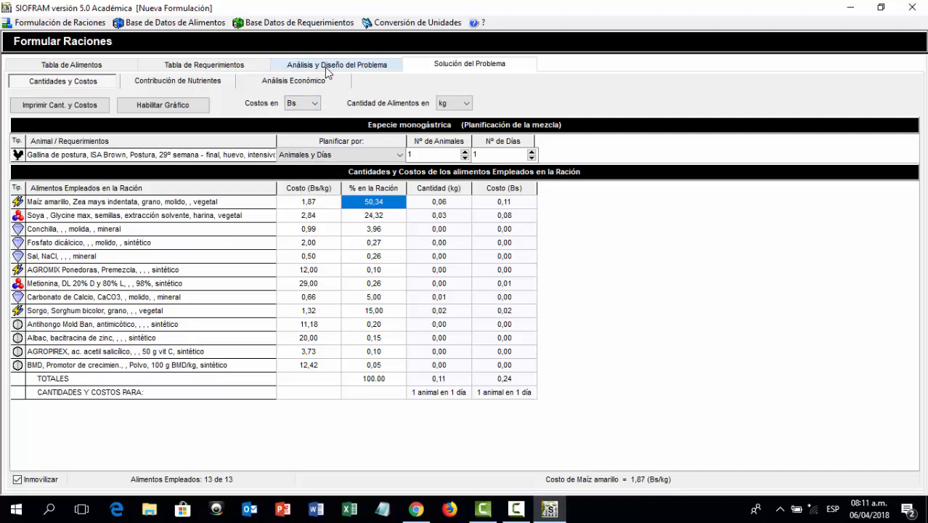
# Add the feed Alfalfa, Medicago sativa, aérea, harina, 17.5% de proteína, vegetal (Hy-Line, 2004) to the ration's chosen feeds
pyautogui.click(99, 65)
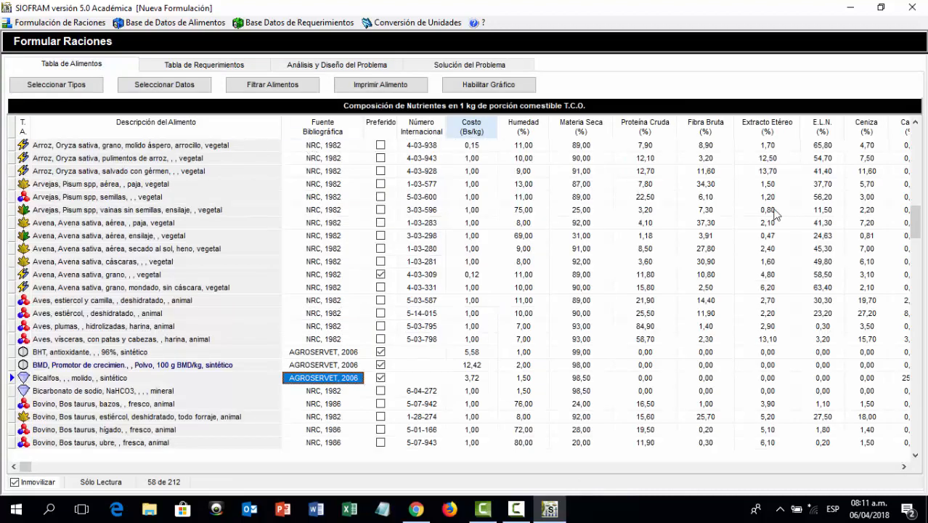
pyautogui.moveTo(917, 222); pyautogui.dragTo(917, 137)
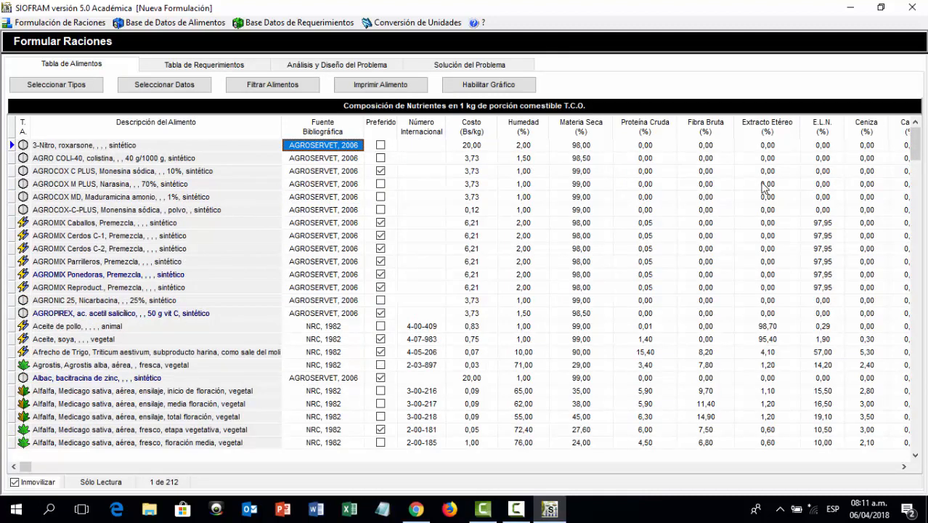
pyautogui.moveTo(912, 136); pyautogui.dragTo(903, 164)
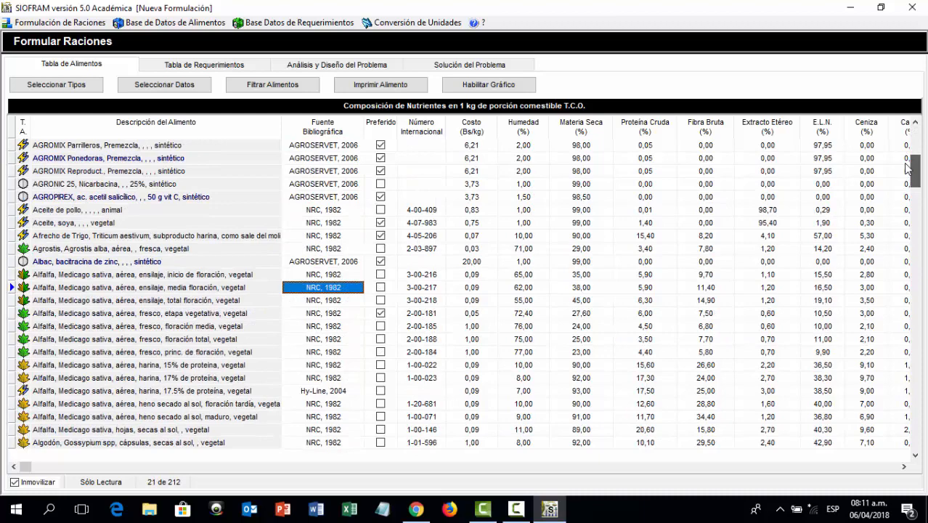
pyautogui.moveTo(905, 169); pyautogui.dragTo(905, 177)
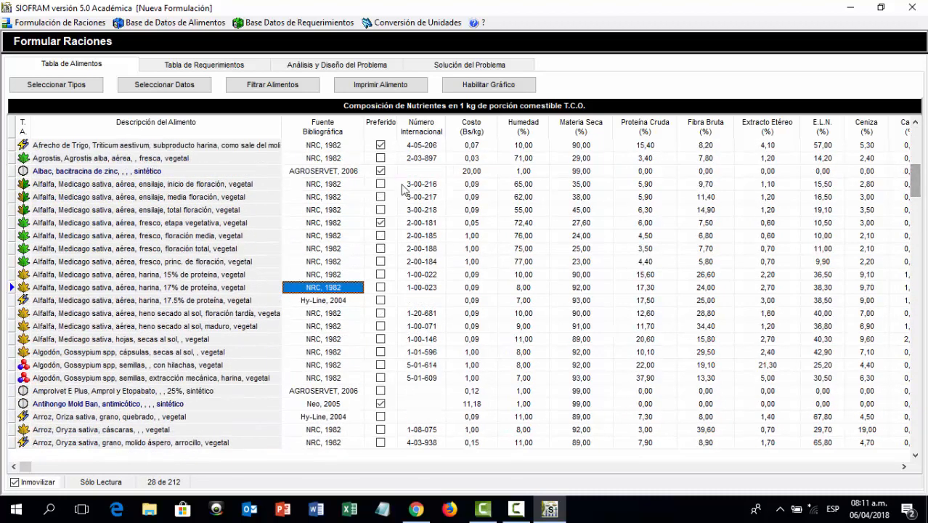
pyautogui.click(144, 304)
pyautogui.rightClick(145, 305)
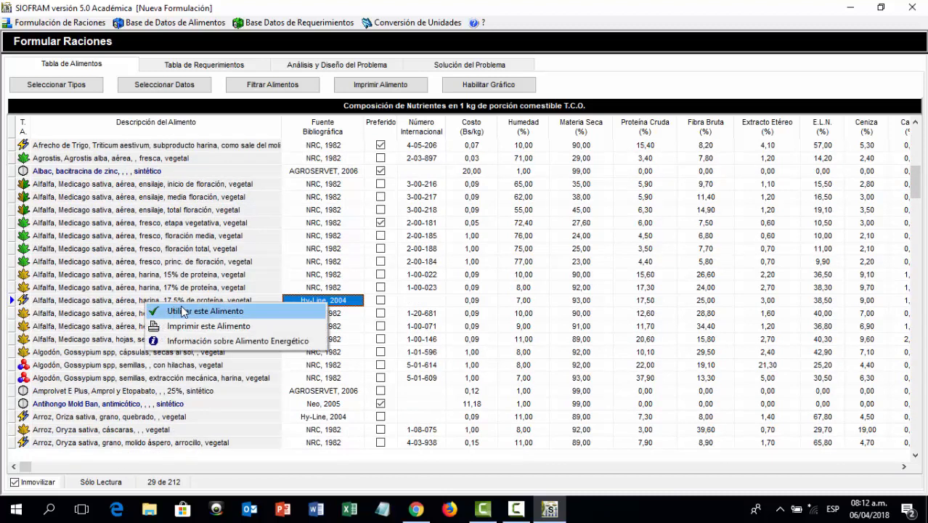
pyautogui.click(184, 312)
pyautogui.click(501, 279)
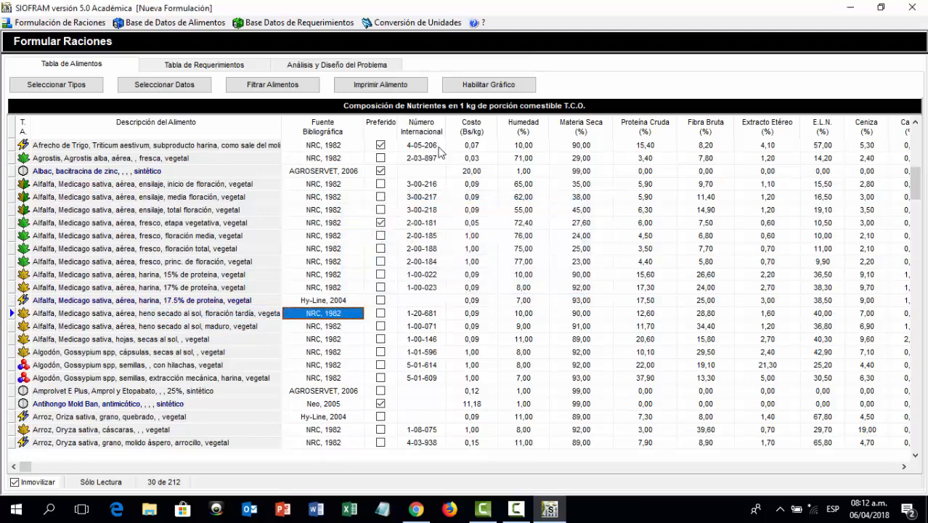
# Change the restriction of the 17.5% protein alfalfa meal to "=" in the problem statement
pyautogui.click(345, 66)
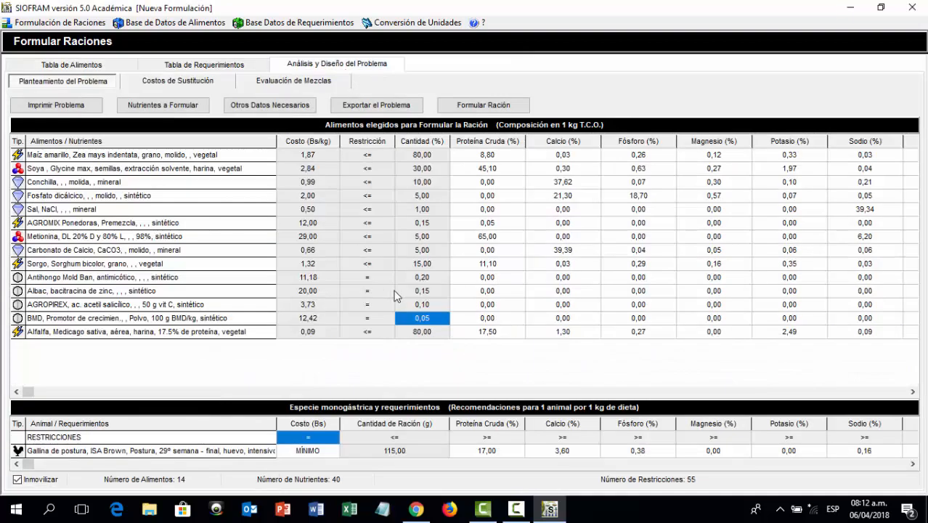
pyautogui.click(392, 331)
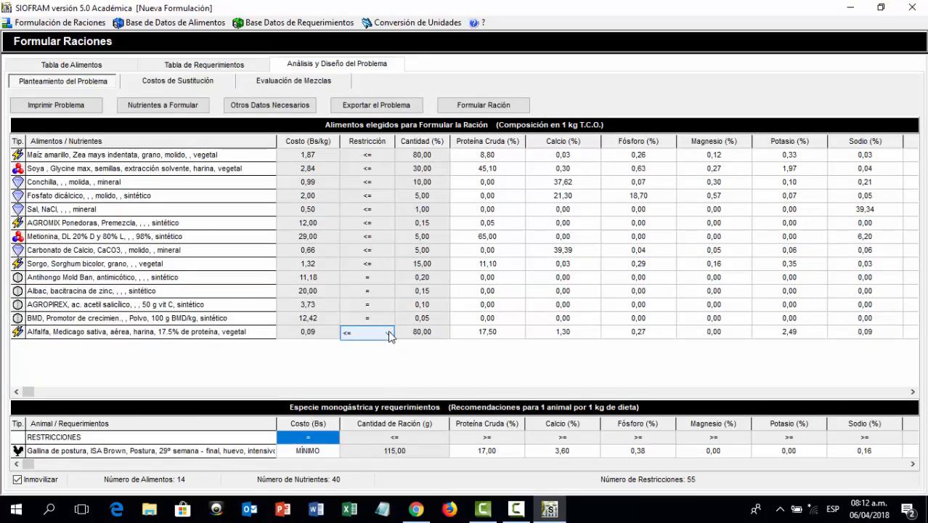
pyautogui.click(390, 334)
pyautogui.click(373, 365)
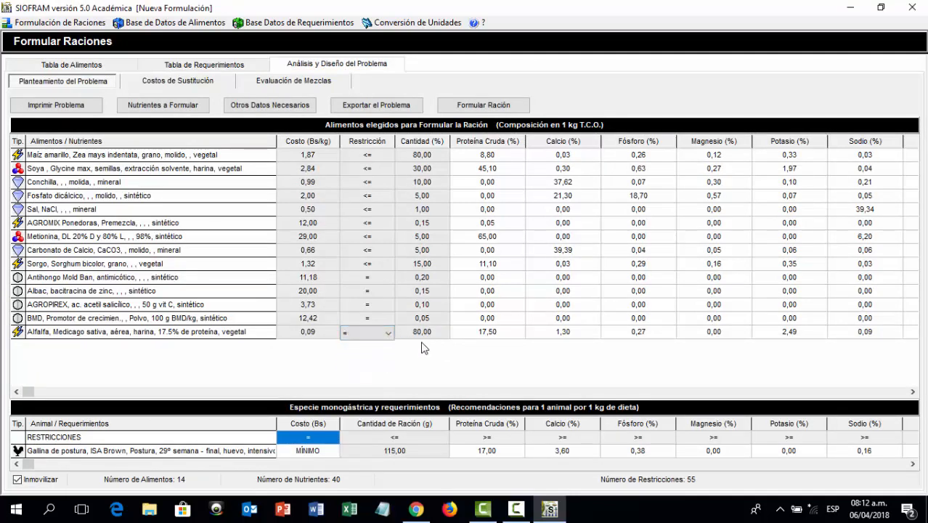
# Set the required quantity of the alfalfa meal to 5 % and try to formulate the ration
pyautogui.click(427, 334)
pyautogui.click(442, 332)
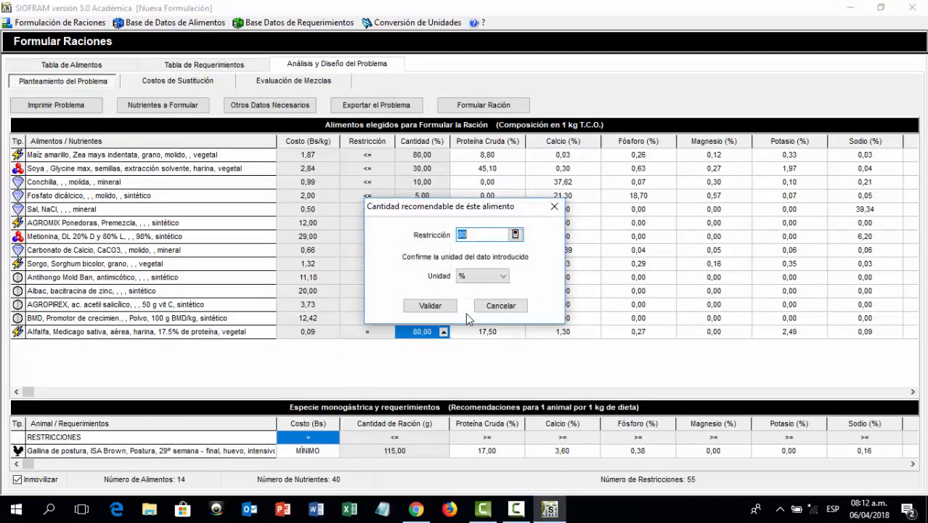
pyautogui.write('5')
pyautogui.click(438, 307)
pyautogui.click(512, 255)
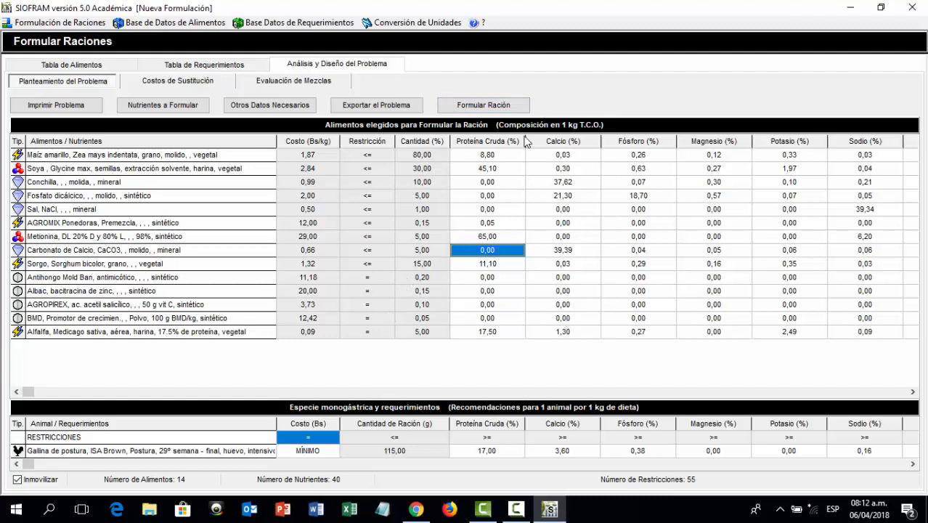
pyautogui.click(502, 107)
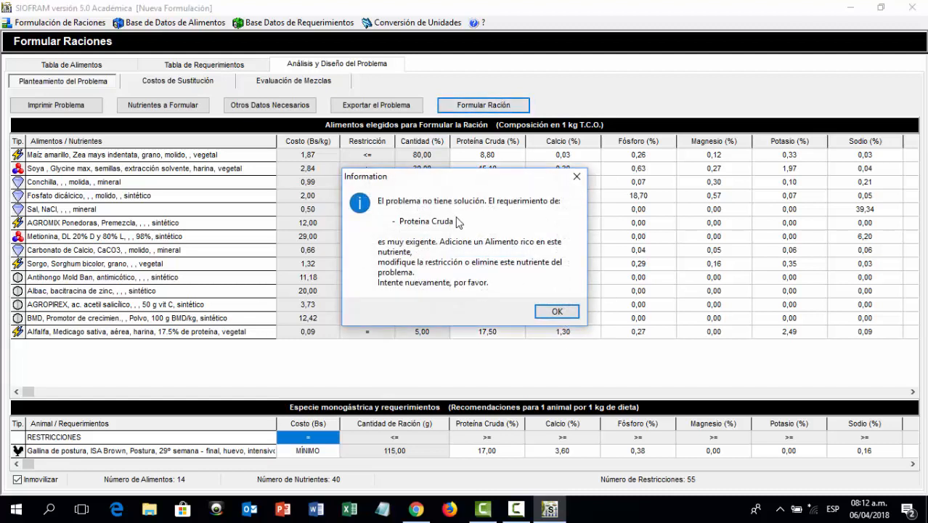
pyautogui.click(549, 311)
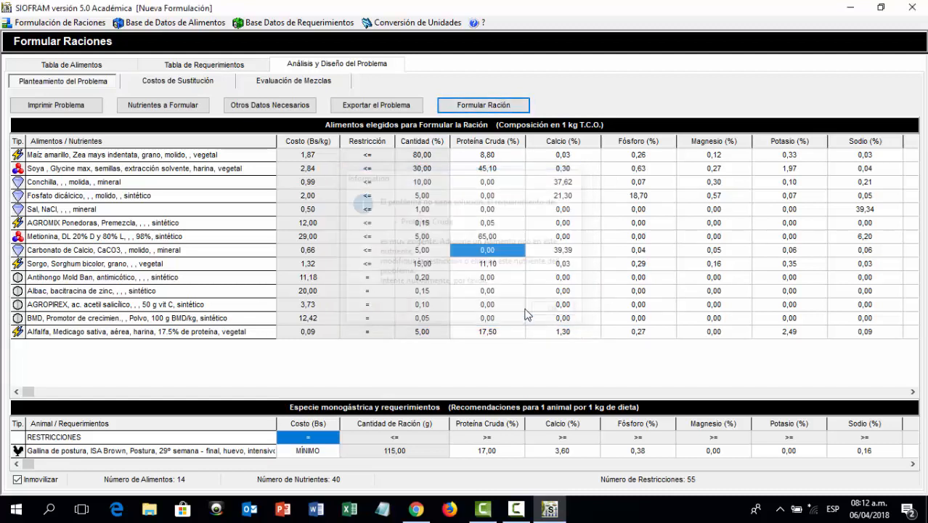
# Set the required quantity of the alfalfa meal to 2 % and try to formulate the ration again
pyautogui.click(424, 332)
pyautogui.click(444, 332)
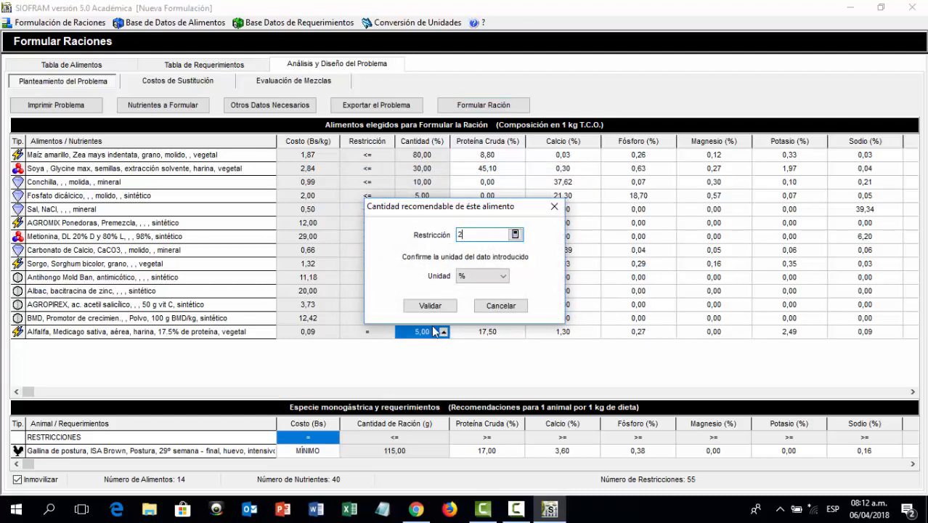
pyautogui.click(430, 306)
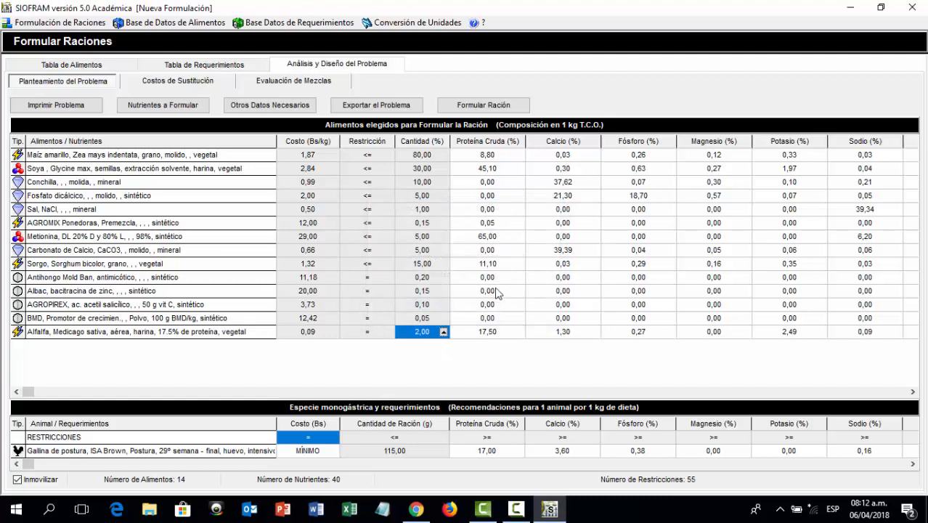
pyautogui.click(492, 108)
pyautogui.click(556, 311)
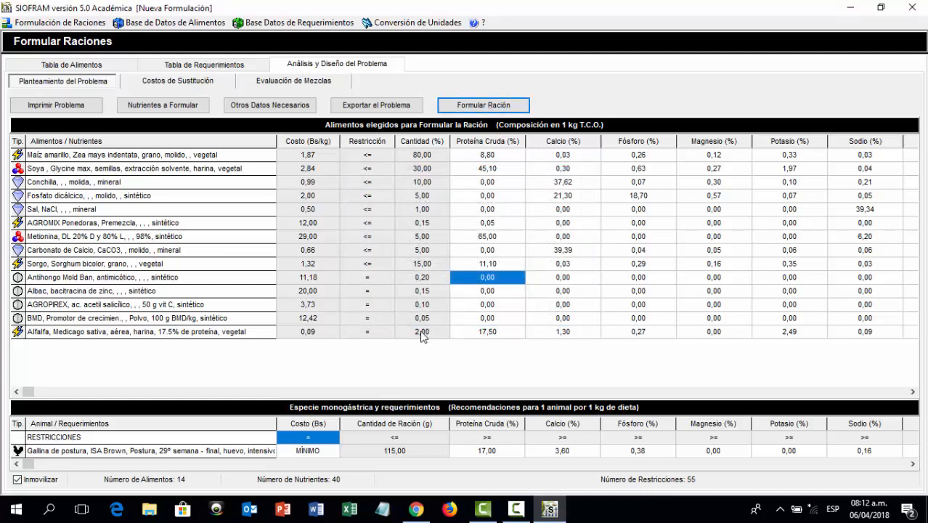
# Set the required quantity of the alfalfa meal to 1 % and try to formulate the ration
pyautogui.click(425, 334)
pyautogui.click(443, 332)
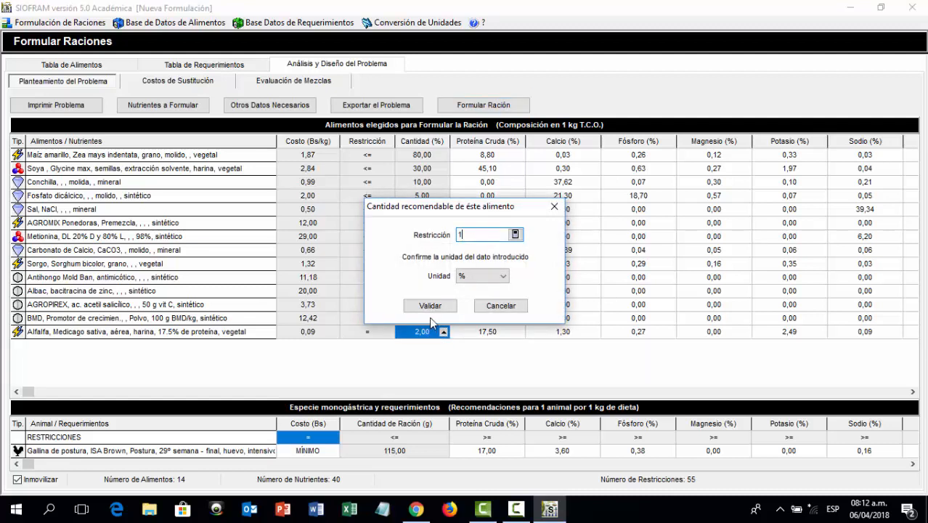
pyautogui.write('1')
pyautogui.click(430, 305)
pyautogui.click(491, 293)
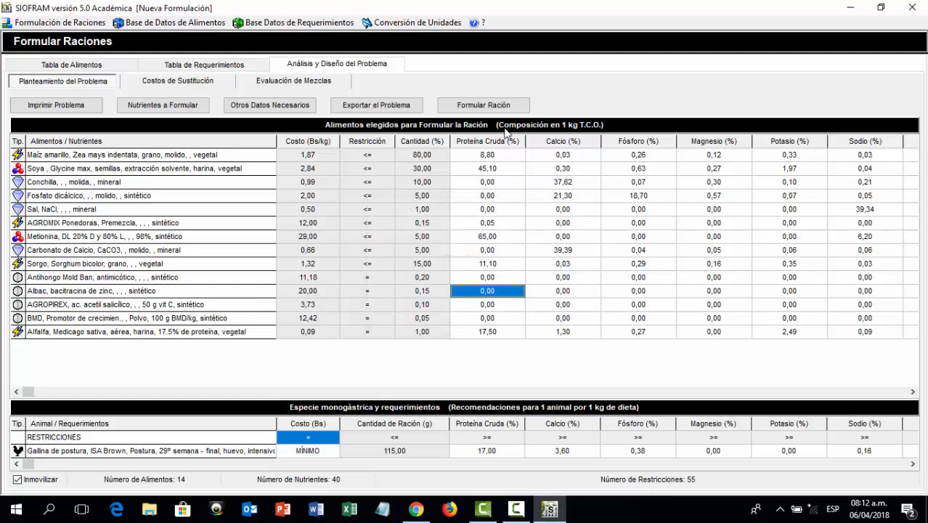
pyautogui.click(489, 106)
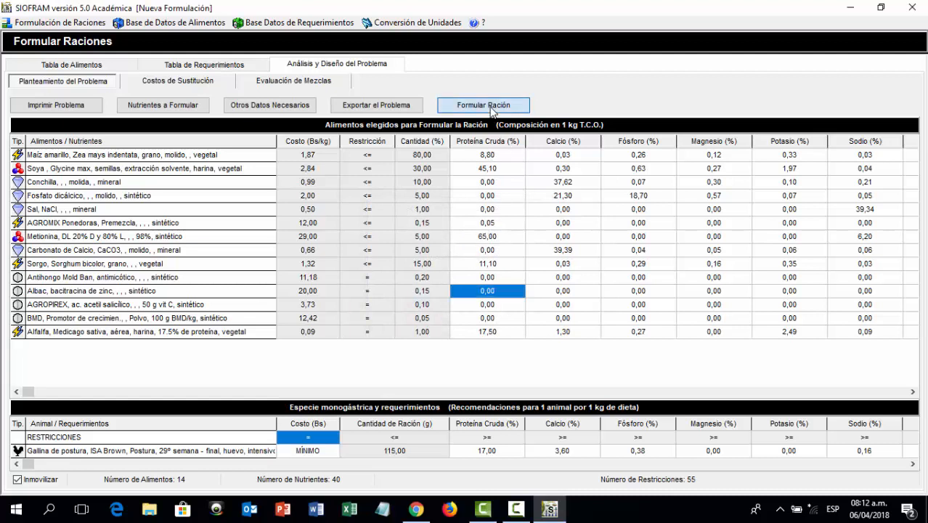
pyautogui.click(555, 310)
# Add the feed Soya Integral, Glycine max, semillas, sometidas al calor, vegetal to the ration and return to the problem statement
pyautogui.click(45, 65)
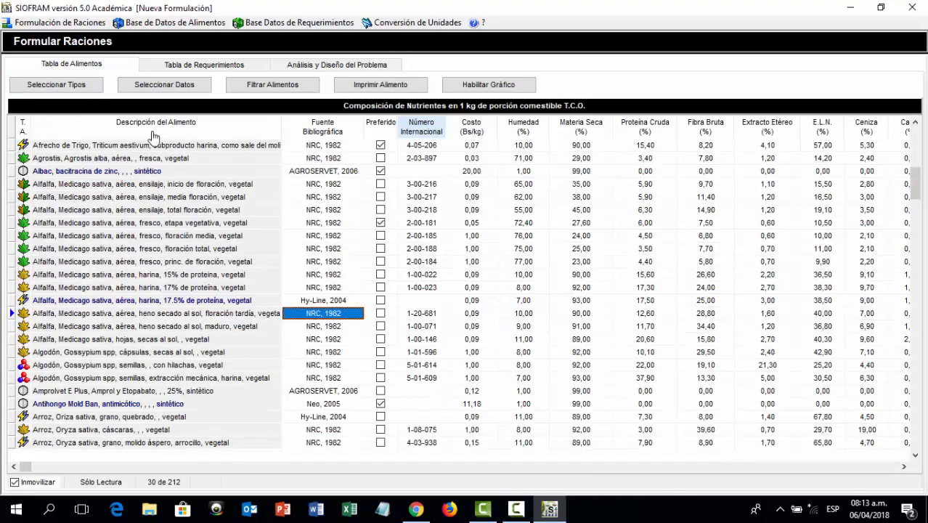
pyautogui.moveTo(912, 189); pyautogui.dragTo(845, 383)
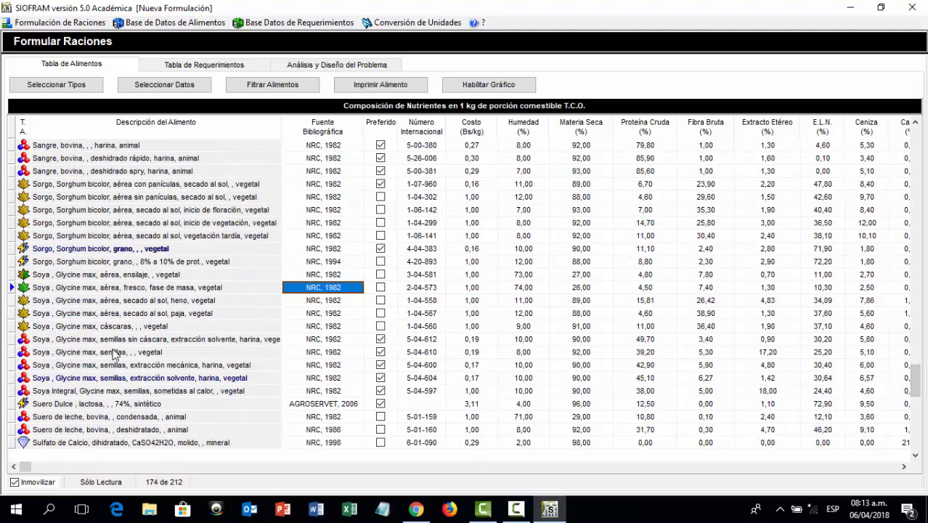
pyautogui.rightClick(70, 392)
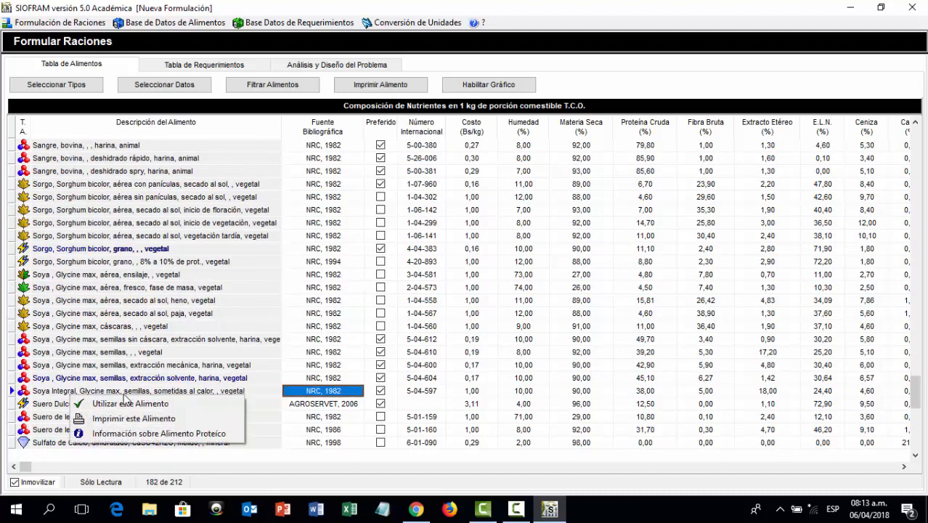
pyautogui.click(123, 403)
pyautogui.click(372, 67)
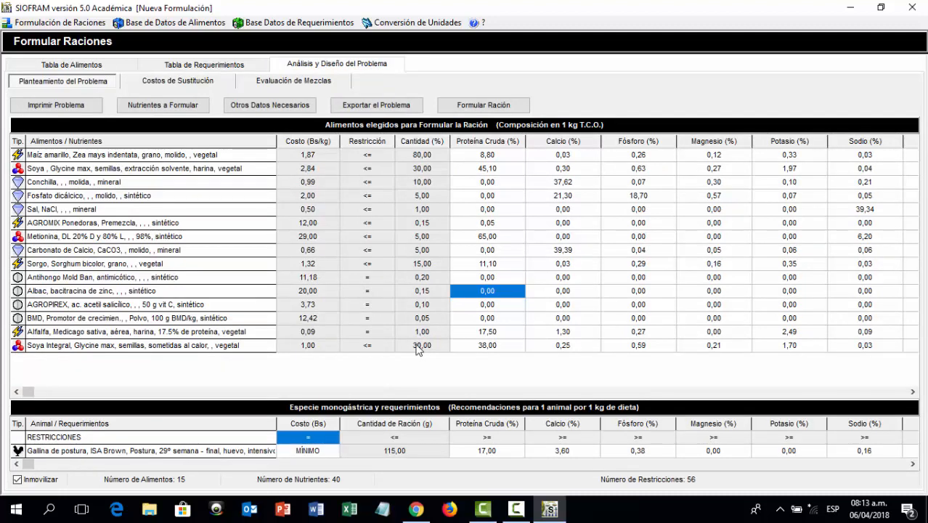
# Set the cost of Soya Integral to 145 Bs per 1 qq and try to formulate the ration
pyautogui.click(330, 347)
pyautogui.click(333, 345)
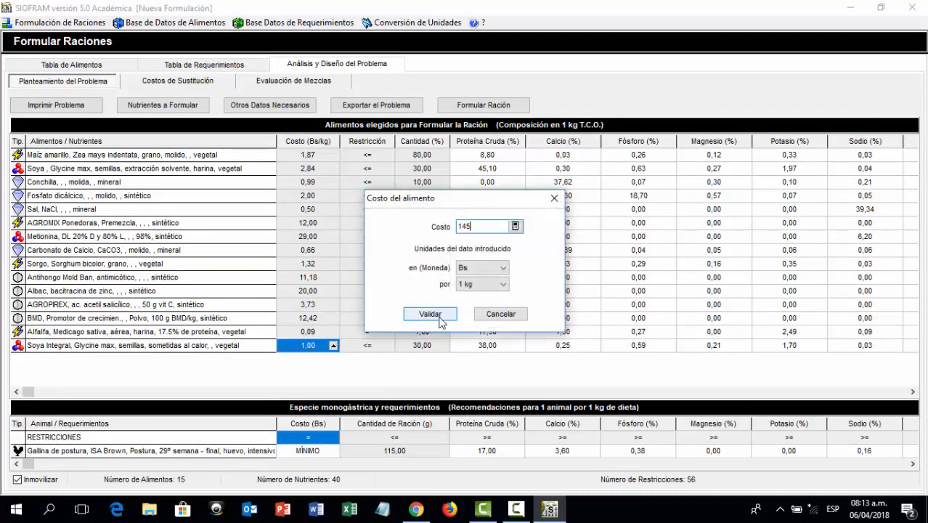
pyautogui.click(503, 285)
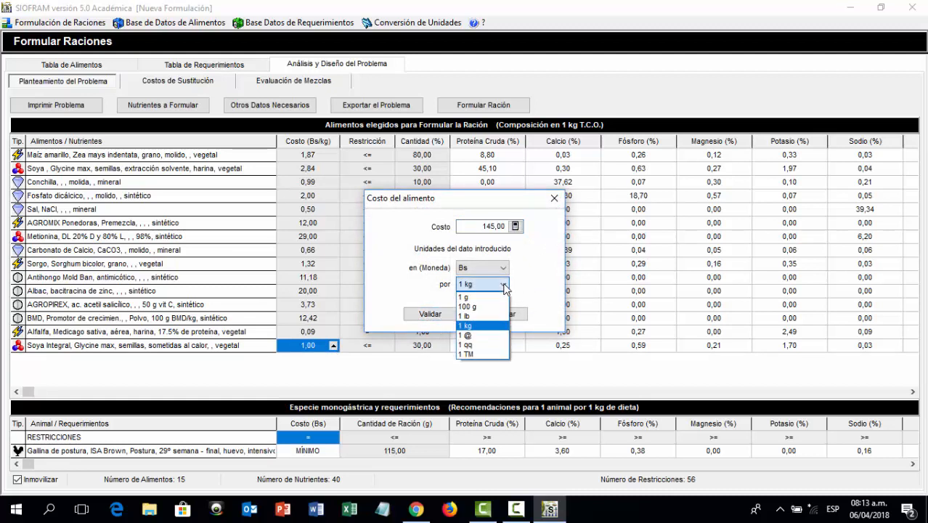
pyautogui.click(475, 325)
pyautogui.click(431, 317)
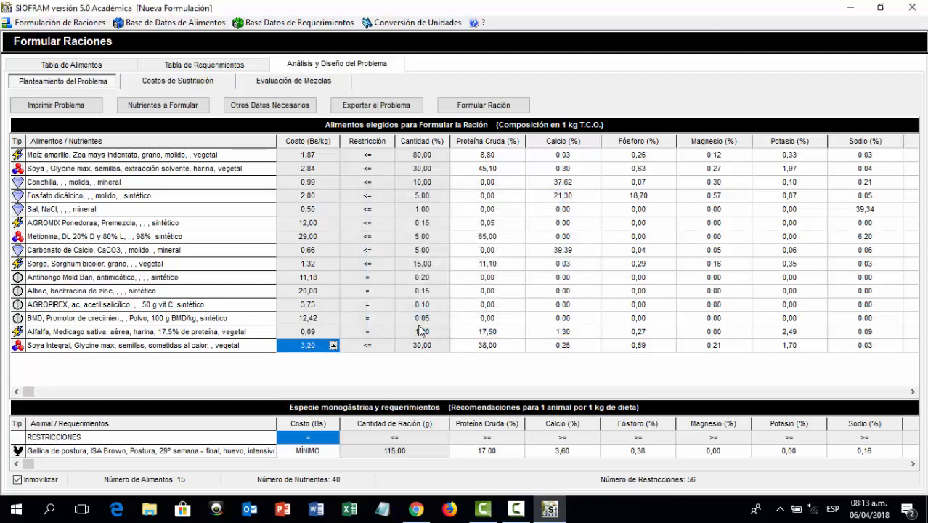
pyautogui.click(453, 332)
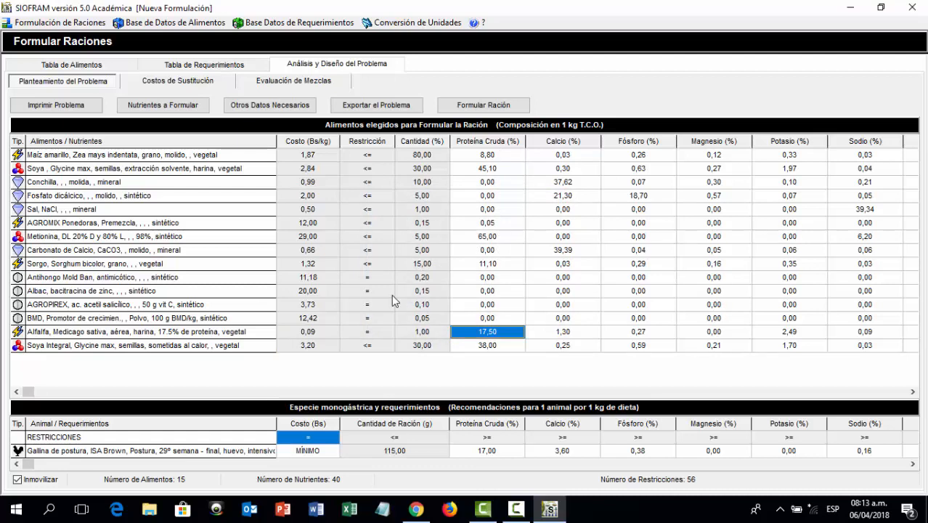
pyautogui.click(485, 106)
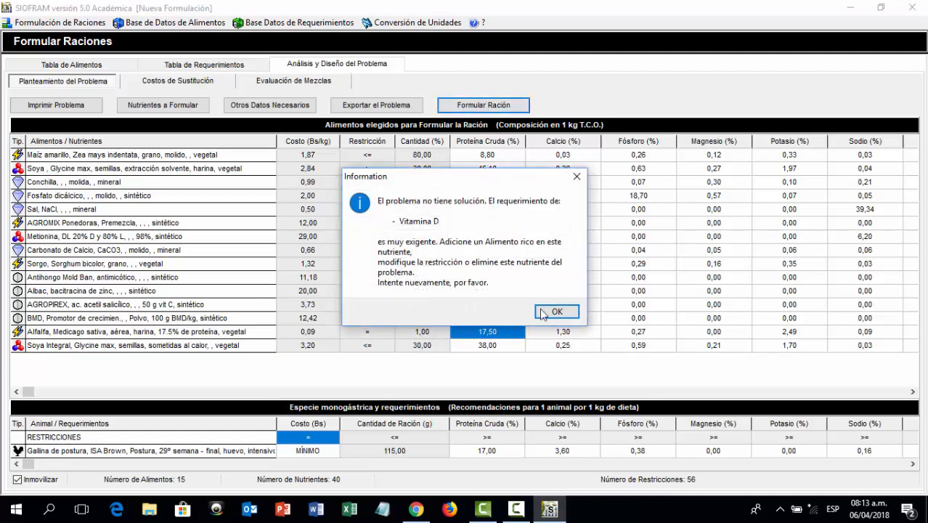
pyautogui.click(546, 312)
# Change the restriction of the 17.5% protein alfalfa meal to "<=" and formulate the ration
pyautogui.click(385, 335)
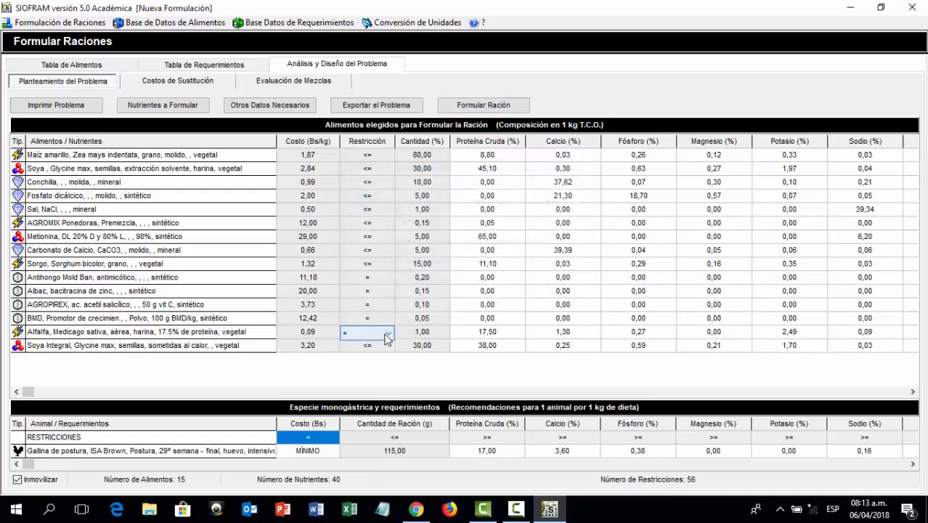
pyautogui.click(387, 334)
pyautogui.click(367, 357)
pyautogui.click(423, 334)
pyautogui.click(508, 101)
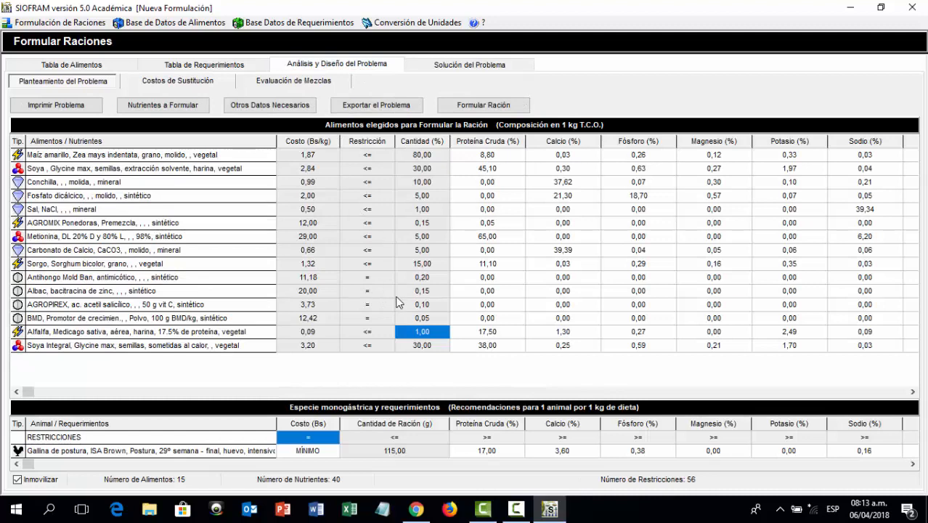
# Require Soya Integral at ">=" 5 % in the problem statement and try to formulate the ration
pyautogui.click(389, 346)
pyautogui.click(389, 347)
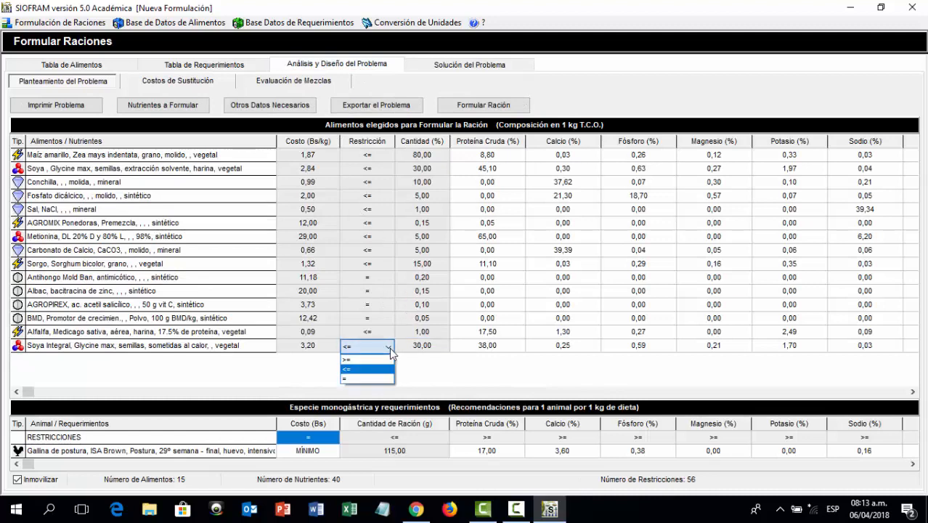
pyautogui.click(356, 359)
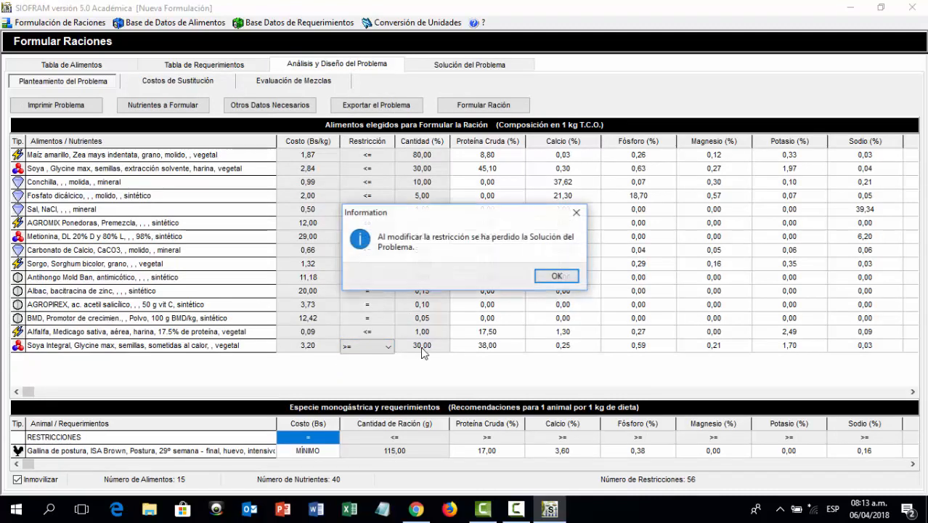
pyautogui.click(556, 276)
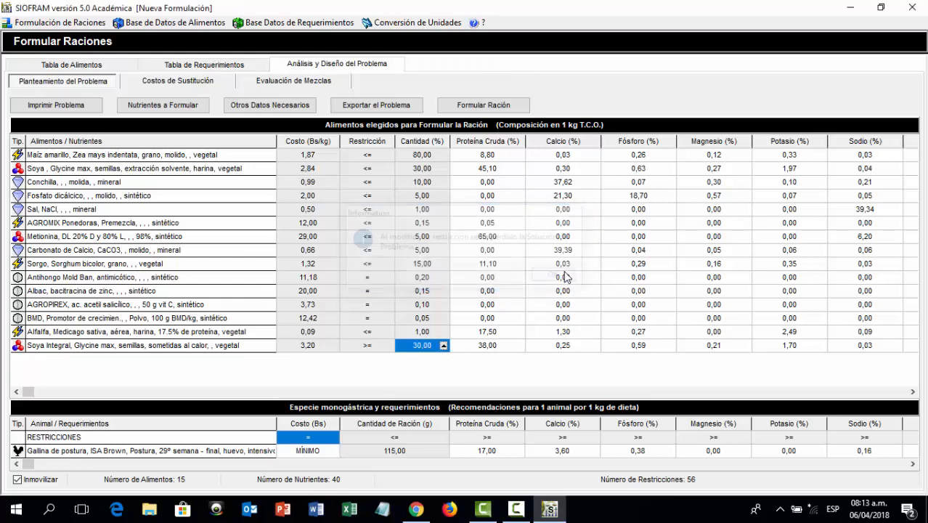
pyautogui.click(443, 345)
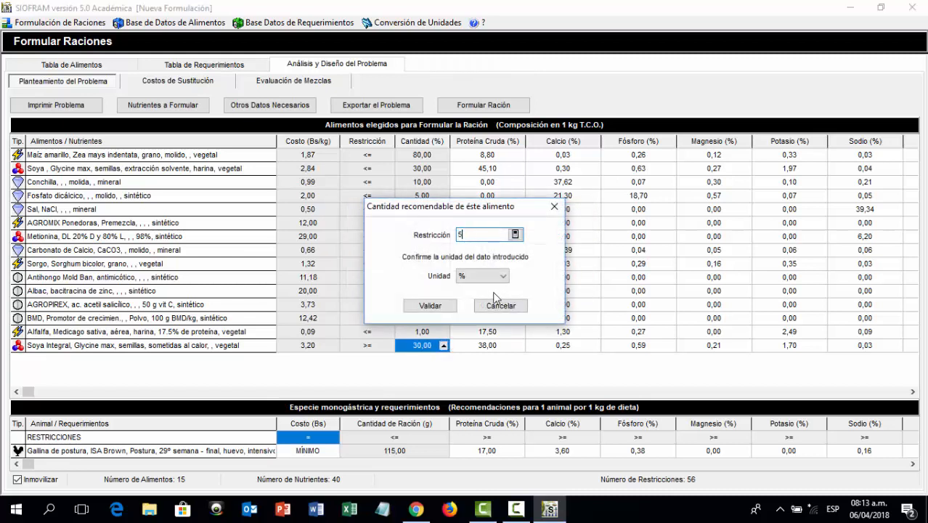
pyautogui.click(431, 305)
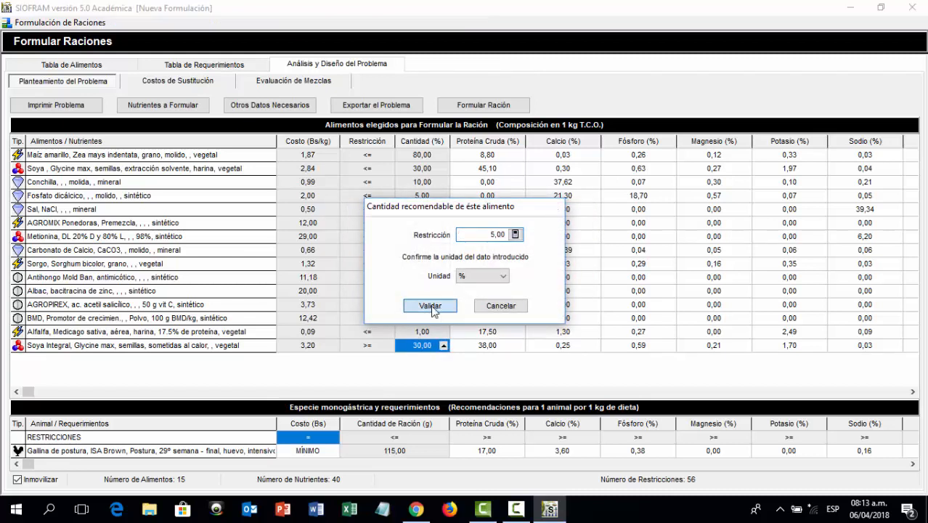
pyautogui.click(501, 106)
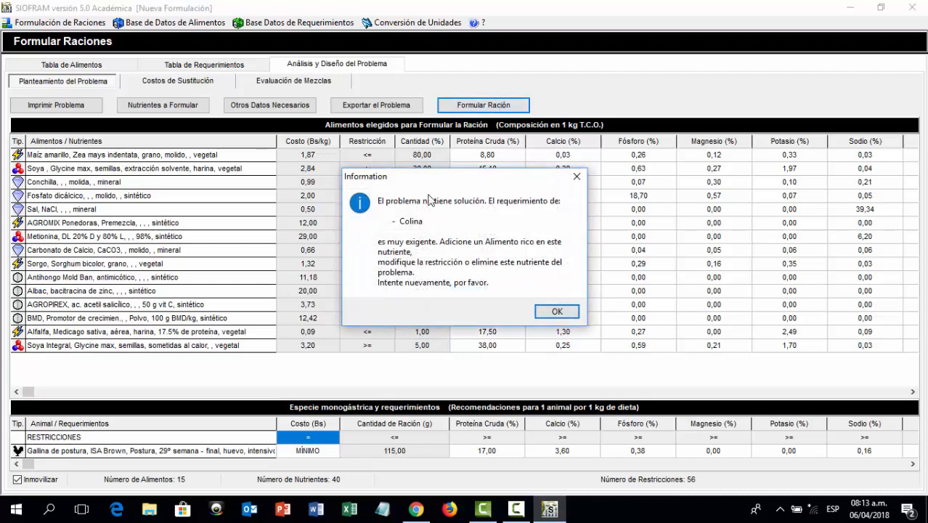
pyautogui.click(557, 311)
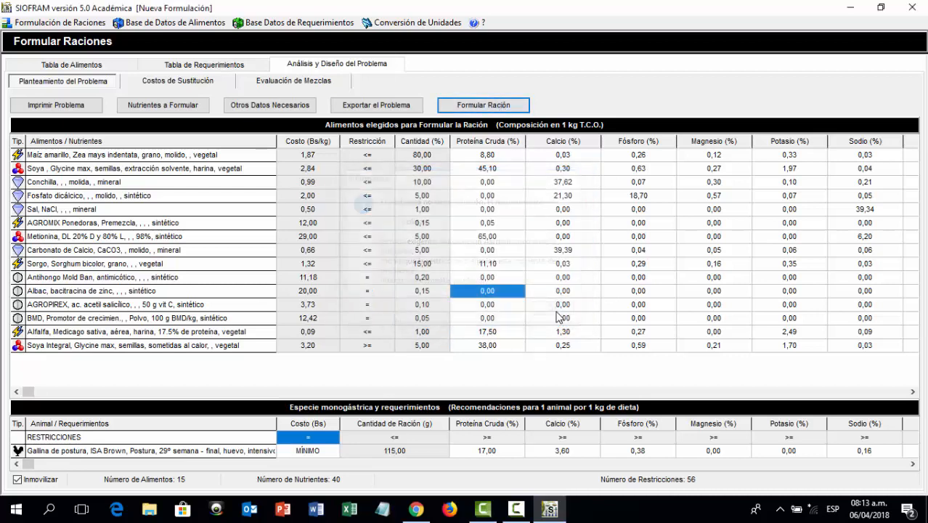
# Set the required quantity of Soya Integral to 2 % and try to formulate the ration again
pyautogui.click(421, 346)
pyautogui.click(443, 345)
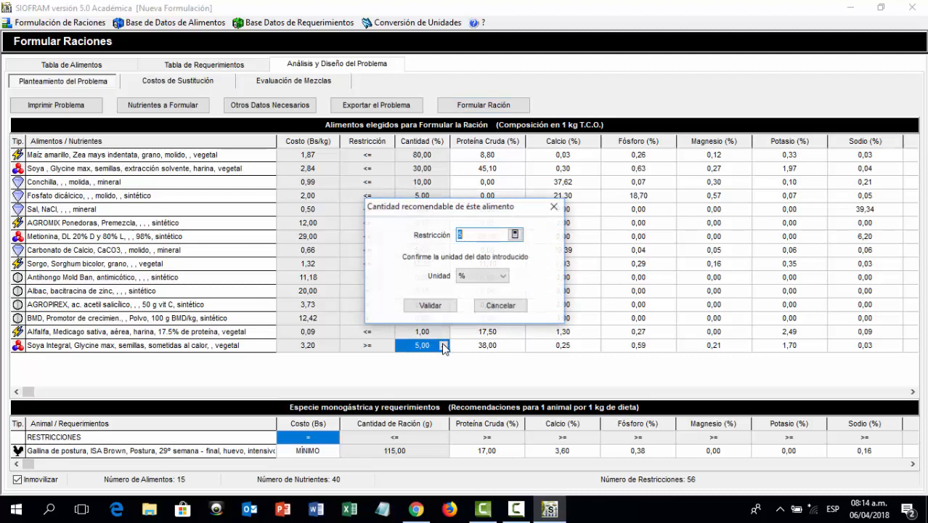
pyautogui.click(429, 306)
pyautogui.click(488, 305)
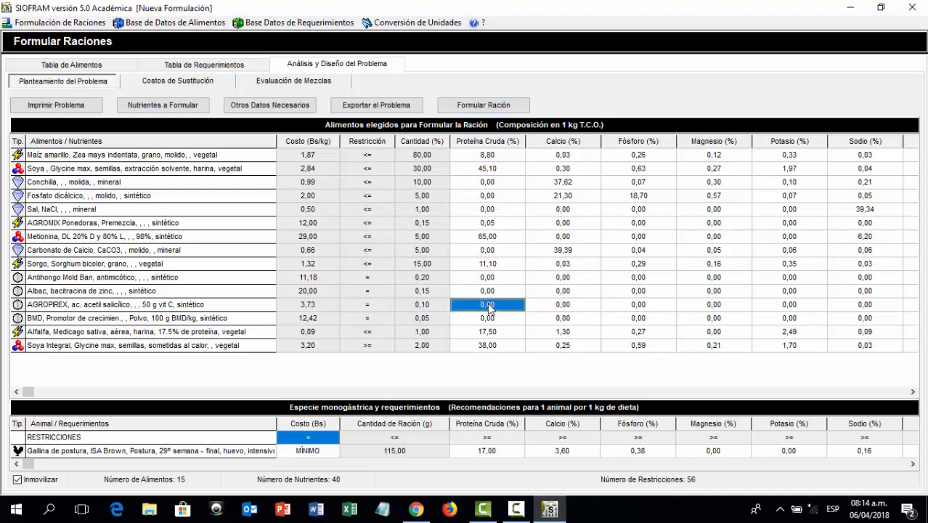
pyautogui.click(483, 105)
pyautogui.click(552, 312)
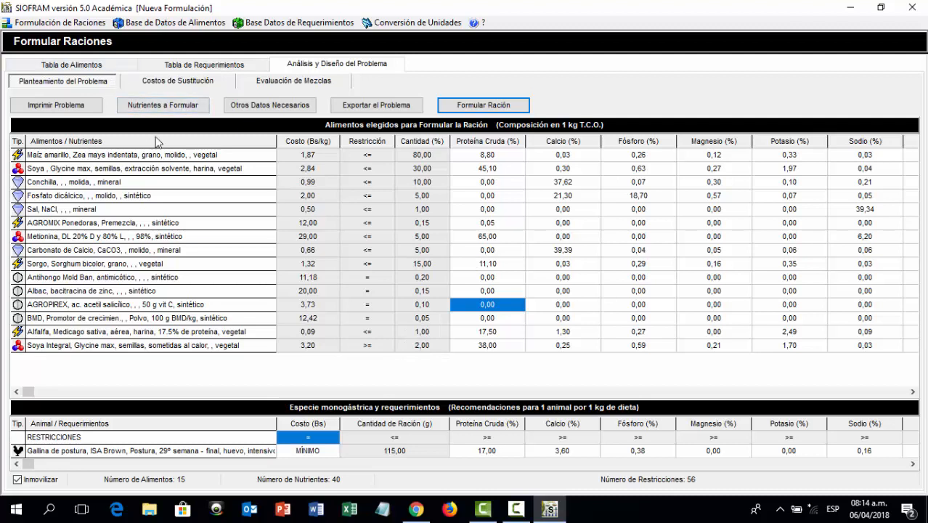
pyautogui.click(101, 261)
pyautogui.rightClick(101, 265)
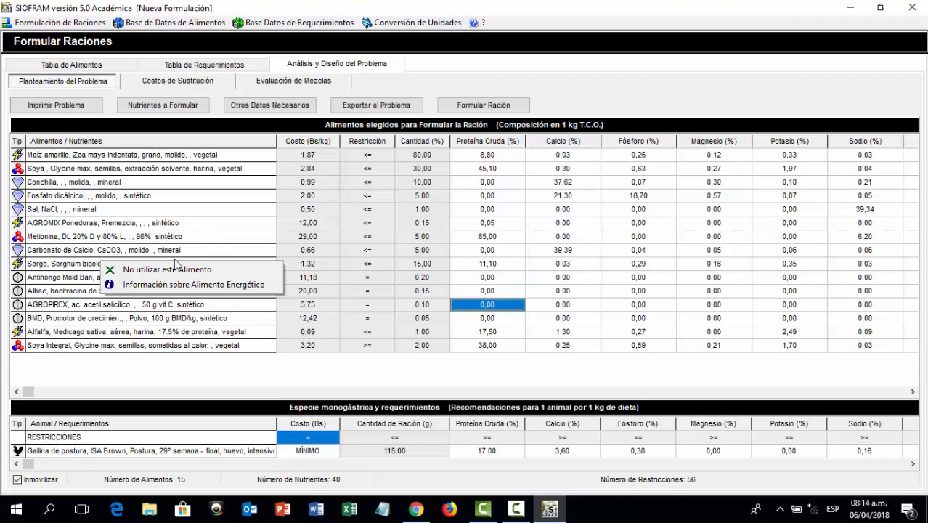
pyautogui.click(166, 334)
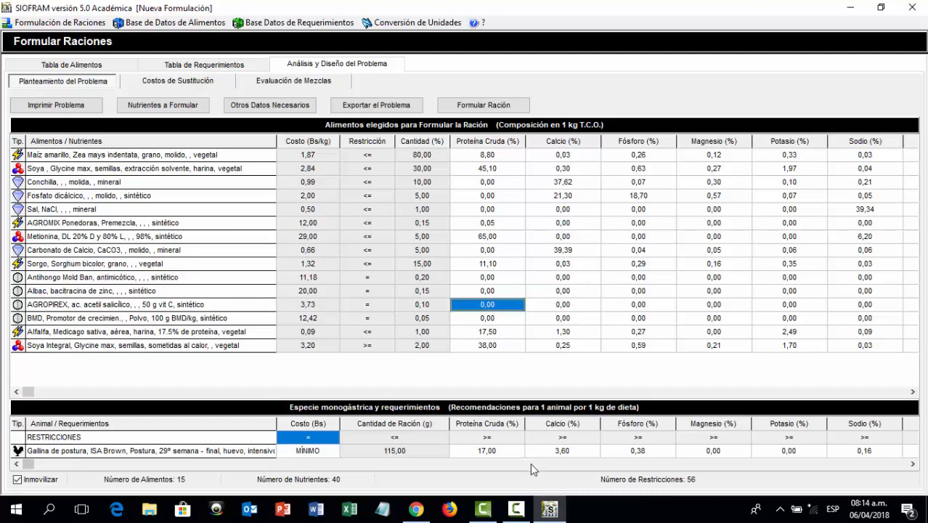
# Save the formulation to the Escritorio folder as "Formula para gallinas de postura isa brow"
pyautogui.click(33, 22)
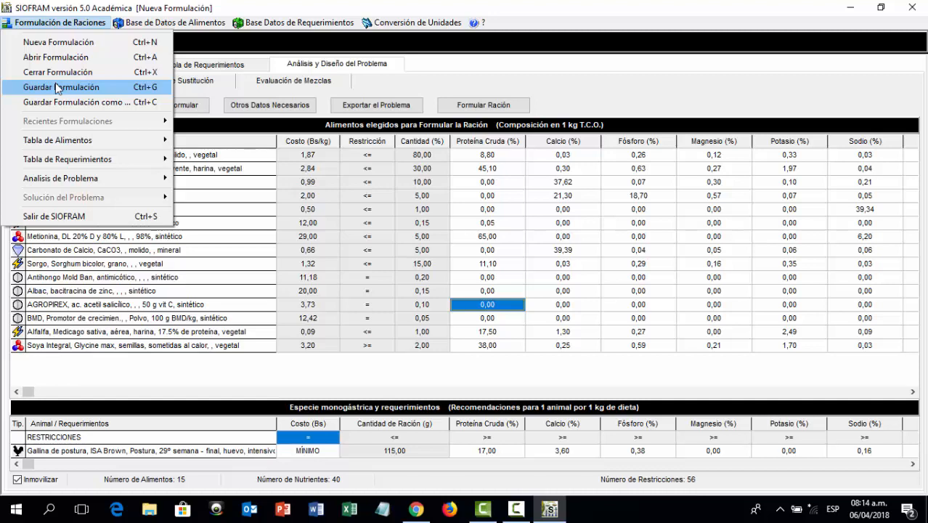
pyautogui.click(58, 88)
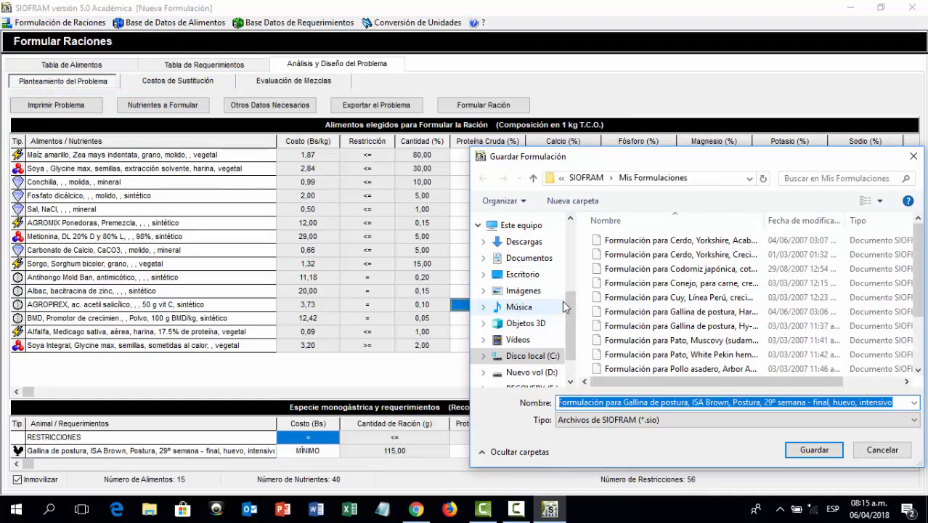
pyautogui.moveTo(569, 317); pyautogui.dragTo(577, 254)
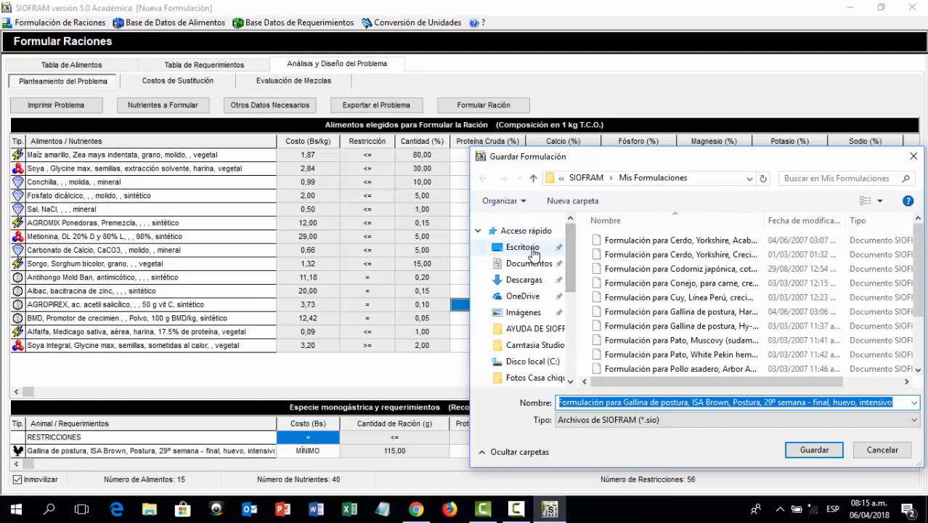
pyautogui.click(519, 247)
pyautogui.tripleClick(627, 401)
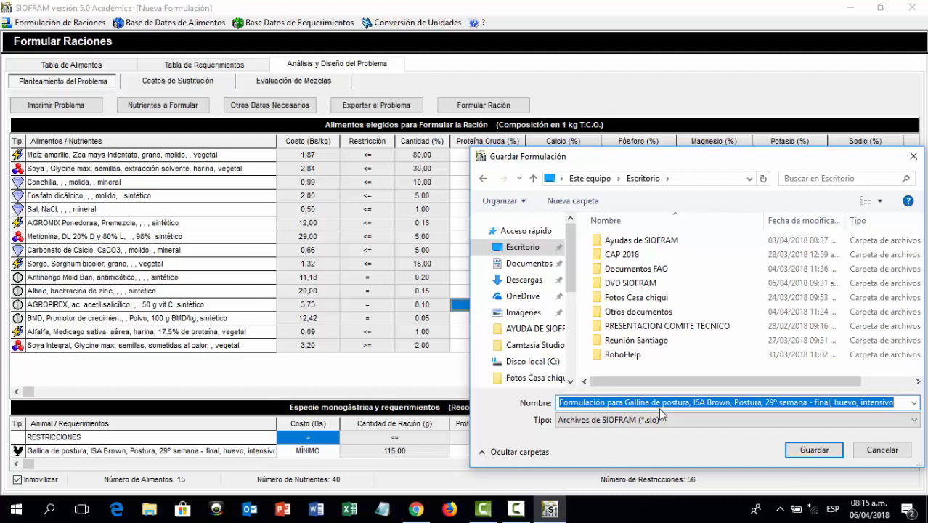
pyautogui.write('For')
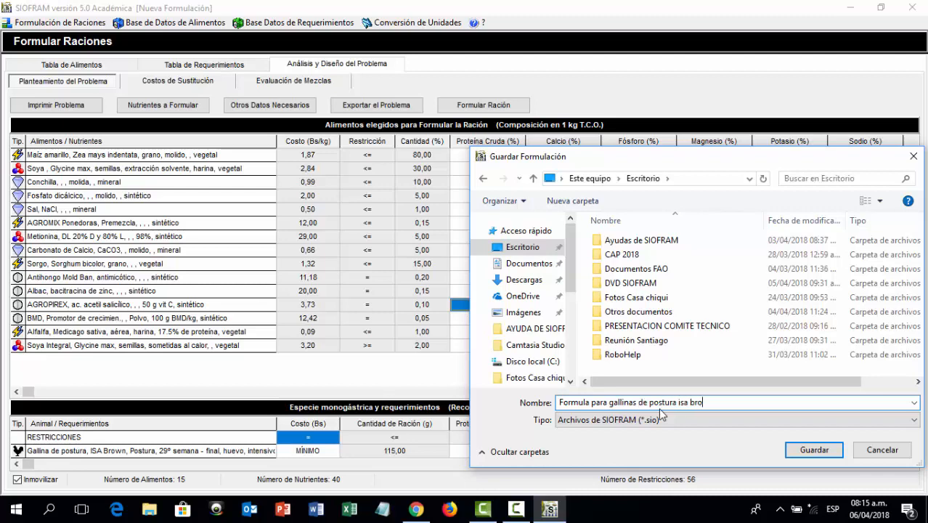
pyautogui.press('Return')
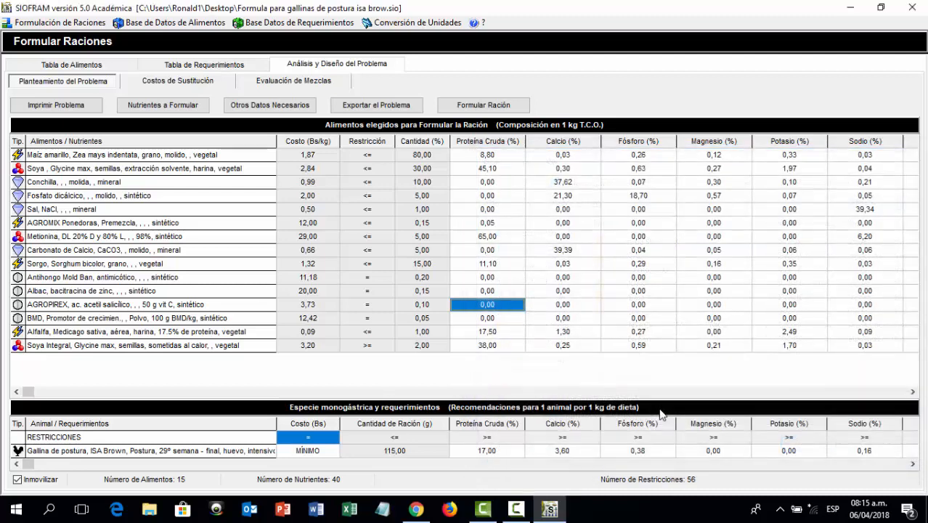
# Check the saved formulation file on the desktop and switch back to SIOFRAM
pyautogui.press('super+d')
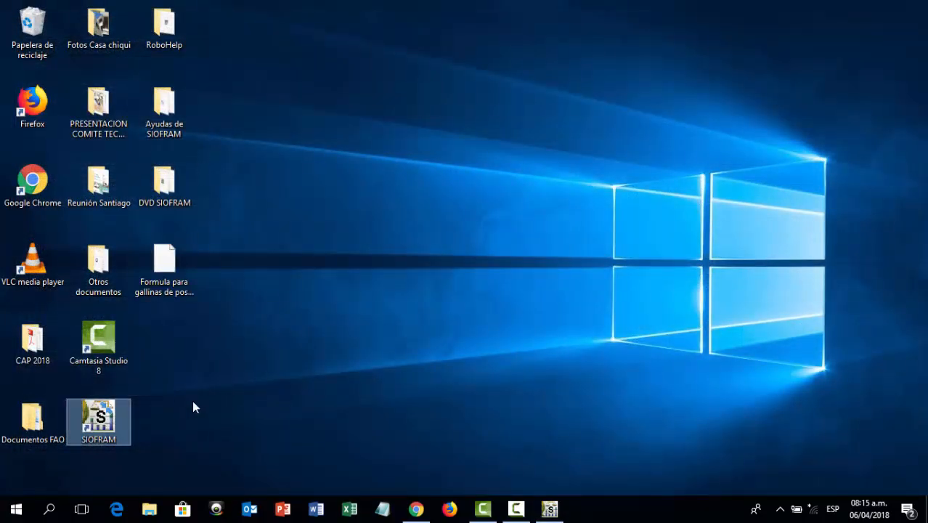
pyautogui.click(187, 263)
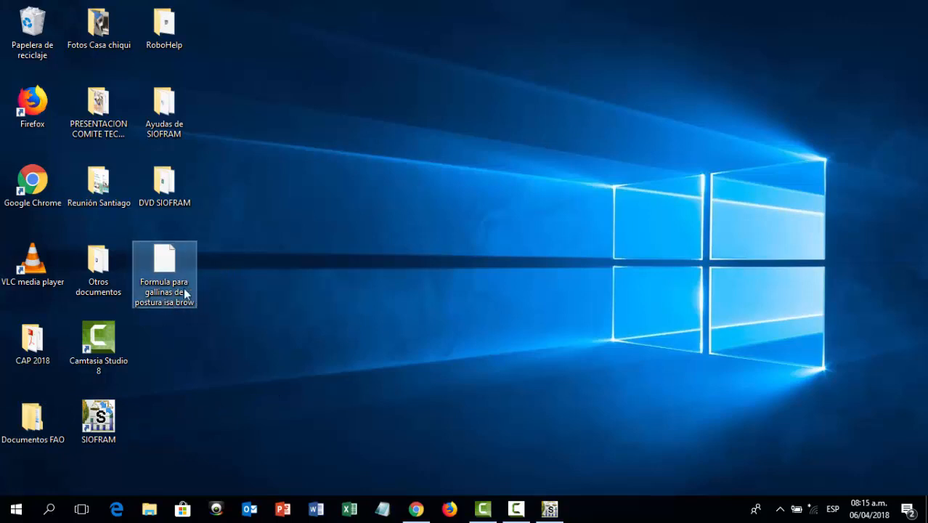
pyautogui.click(549, 508)
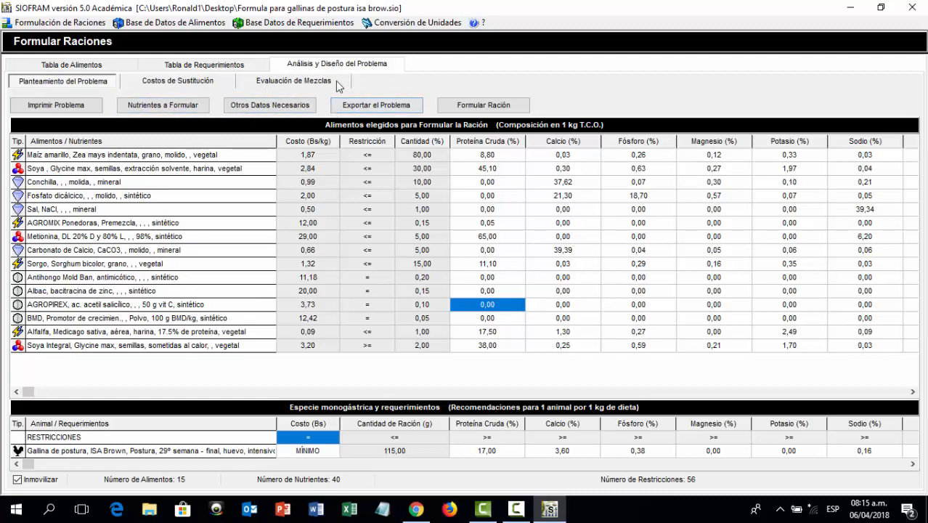
# Change the Soya Integral restriction to "<=" in the problem statement and formulate the ration
pyautogui.click(470, 108)
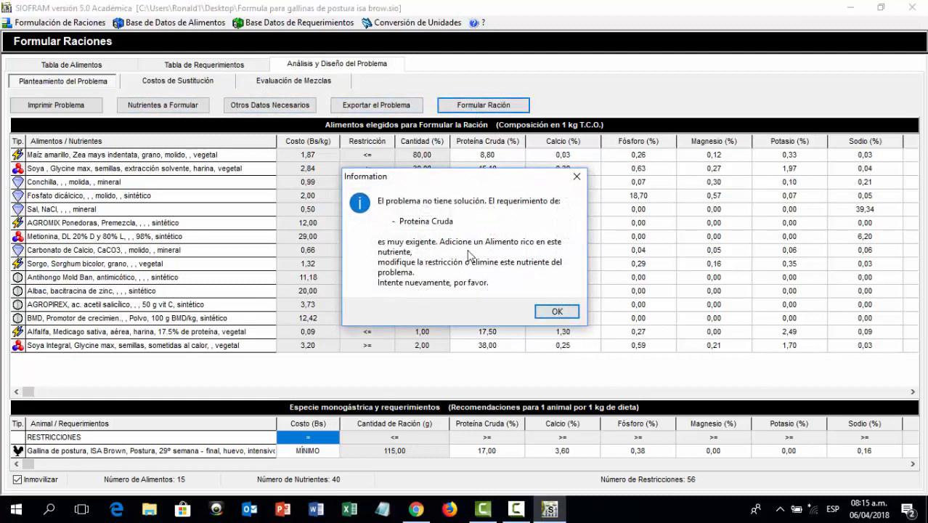
pyautogui.click(556, 312)
pyautogui.click(389, 345)
pyautogui.click(389, 345)
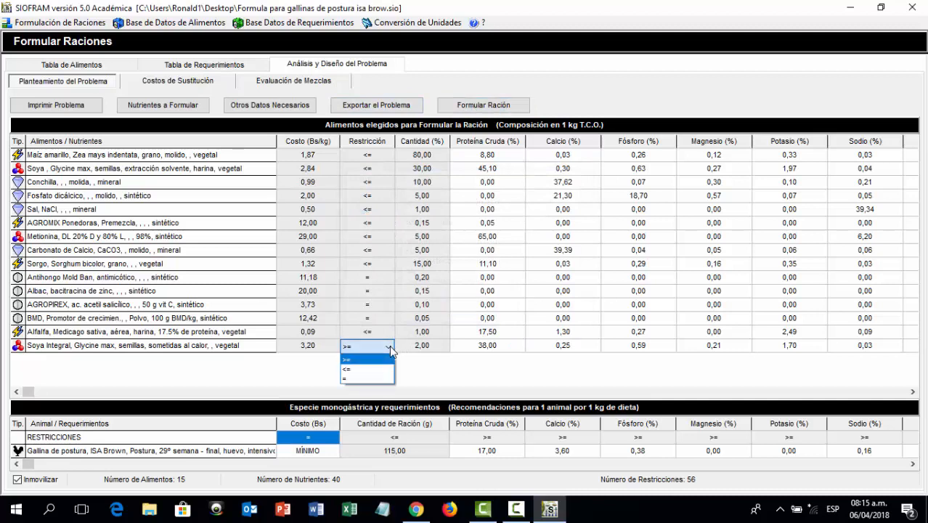
pyautogui.click(370, 370)
pyautogui.click(432, 333)
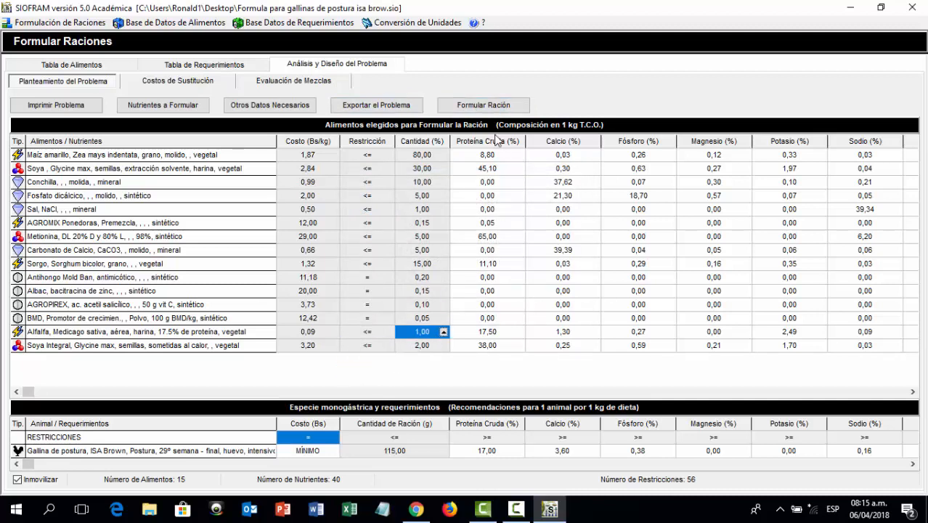
pyautogui.click(497, 106)
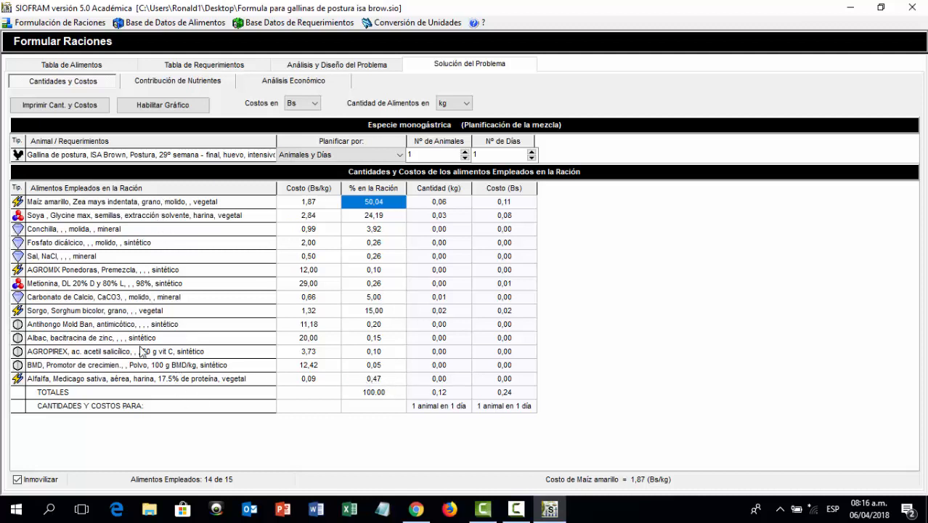
# Plan the mix by "Cantidad general" and view the costs in $us, switching the currency back to Bs
pyautogui.click(400, 156)
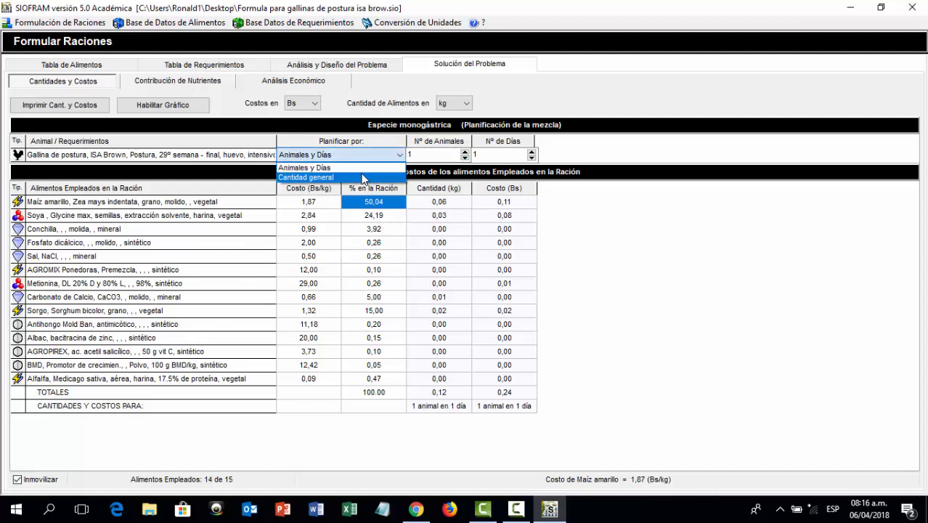
pyautogui.click(360, 178)
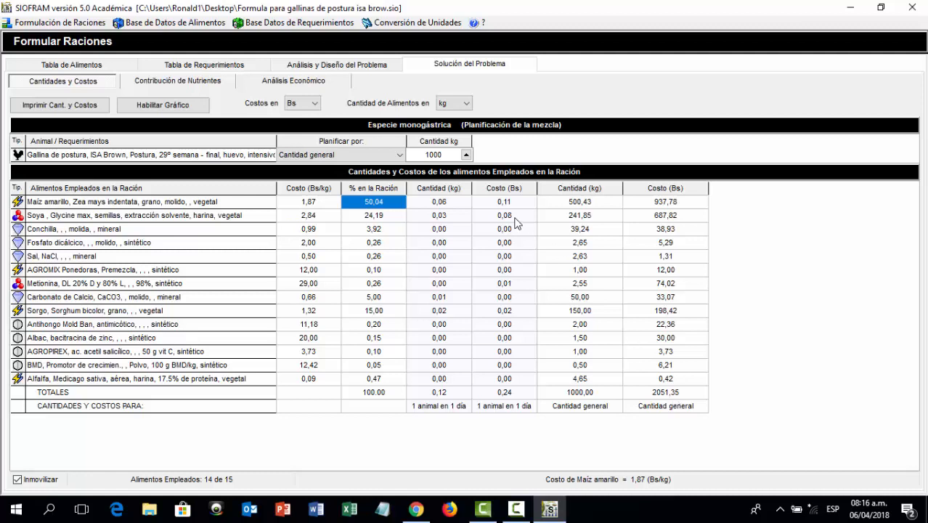
pyautogui.click(308, 103)
pyautogui.click(310, 126)
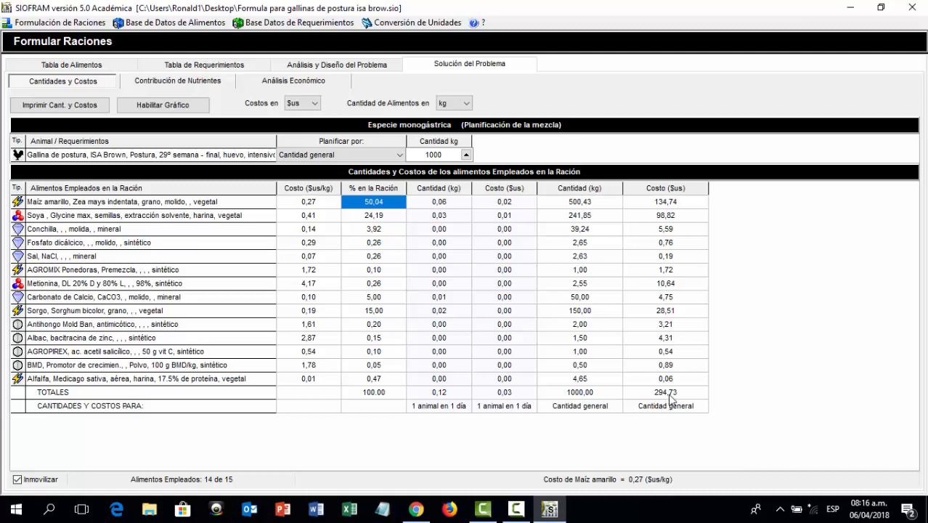
pyautogui.click(317, 105)
pyautogui.click(294, 116)
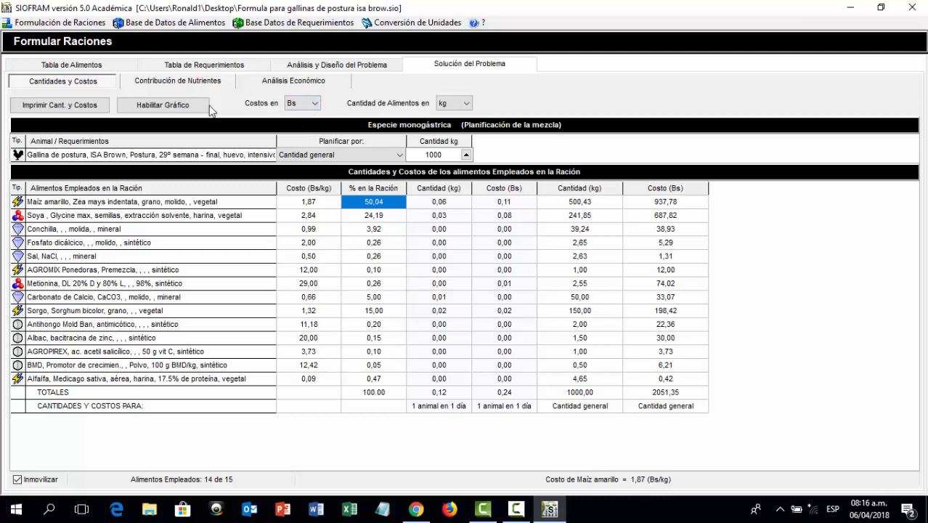
# Show and hide the chart of feed percentages, and preview the quantities and costs report generated in SIOFRAM
pyautogui.click(169, 108)
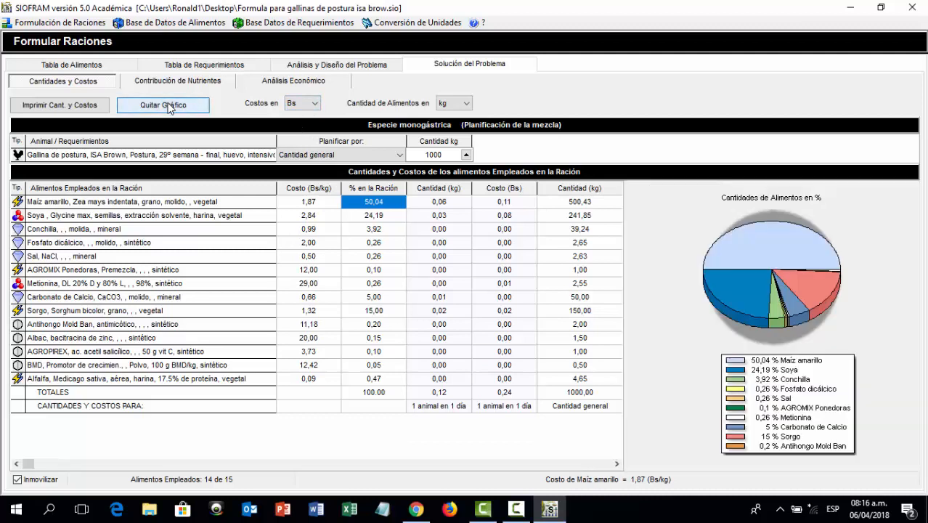
pyautogui.click(169, 107)
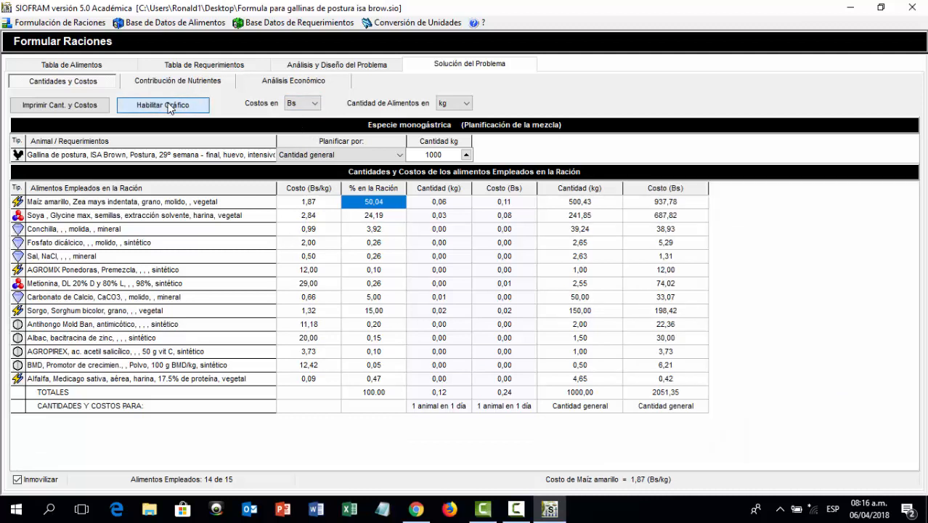
pyautogui.click(81, 106)
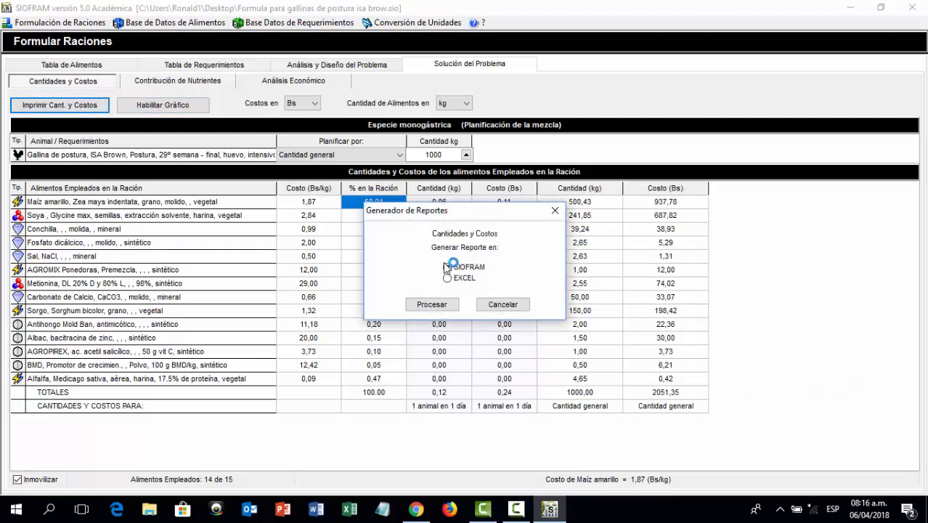
pyautogui.click(439, 304)
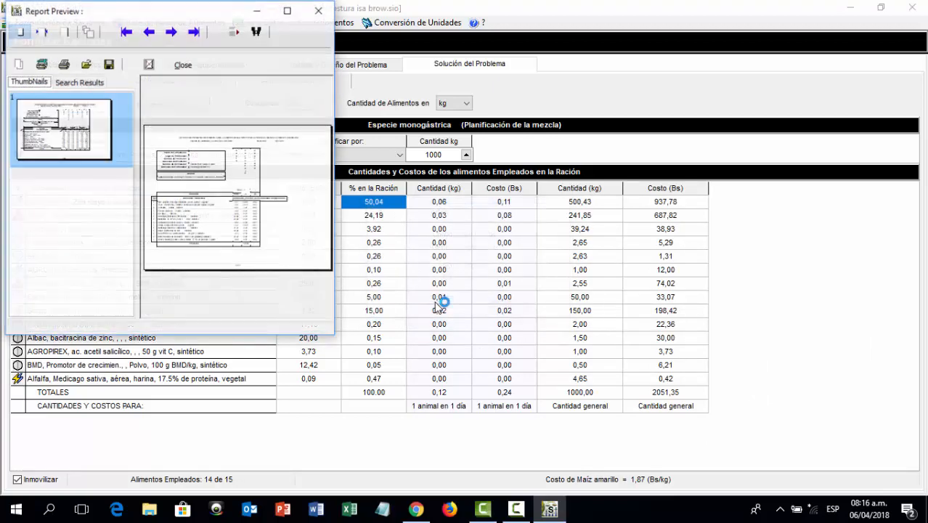
pyautogui.click(296, 10)
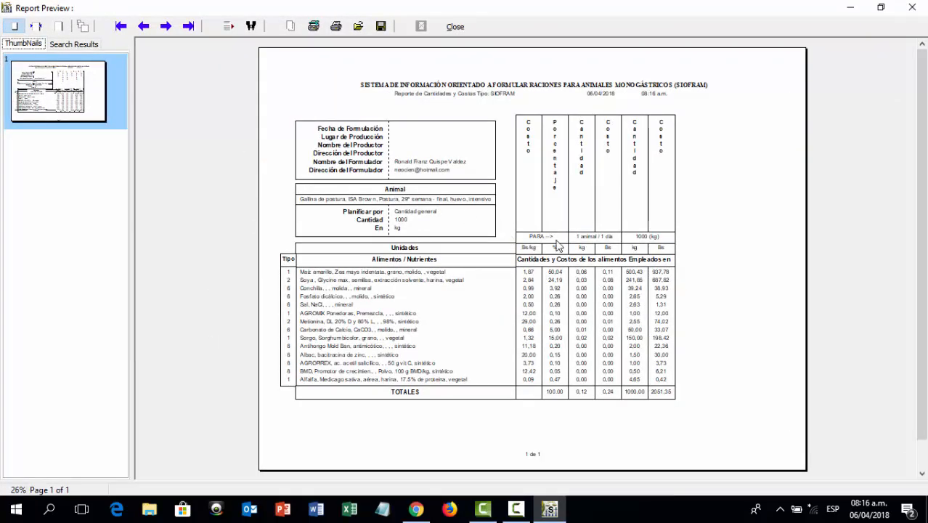
pyautogui.click(911, 8)
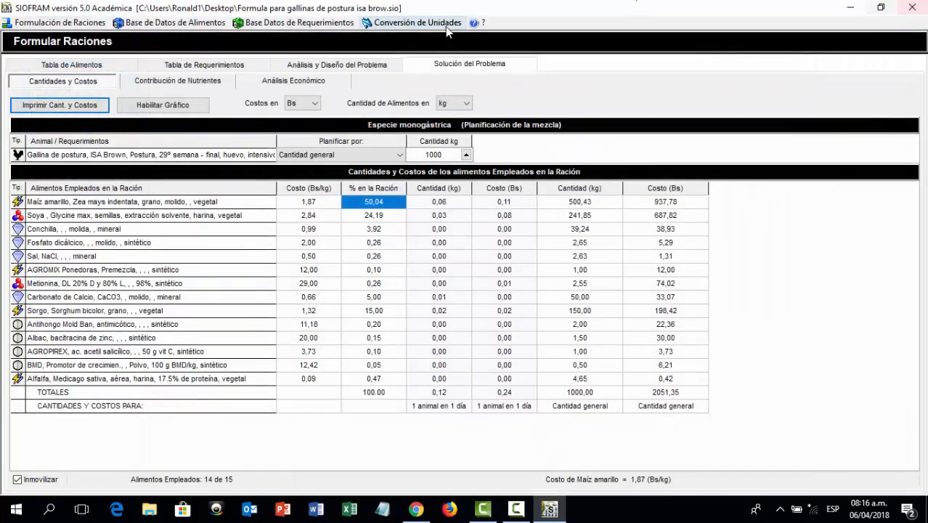
# Examine the nutrient contributions and the economic analysis of the feeds, returning to the nutrient contributions
pyautogui.click(204, 84)
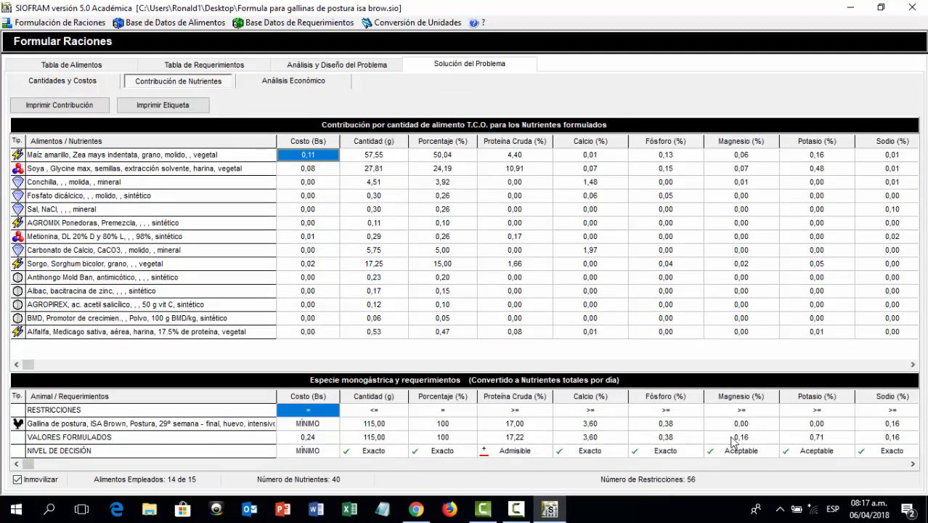
pyautogui.click(299, 84)
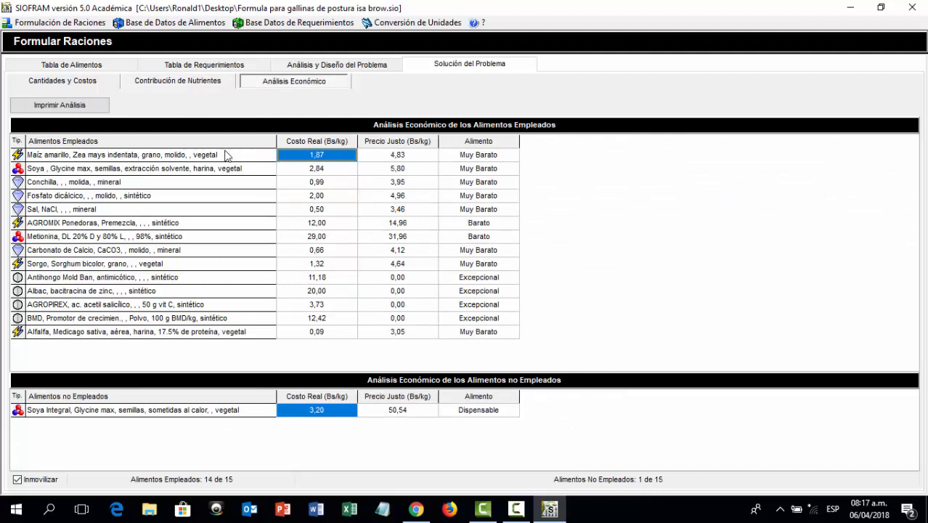
pyautogui.click(180, 83)
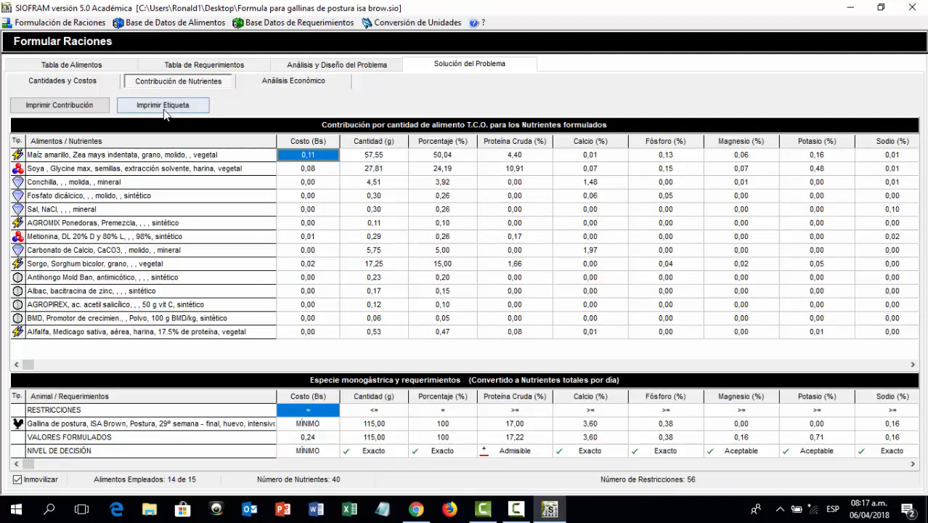
# Try to generate the label report of the mix in SIOFRAM format
pyautogui.click(176, 108)
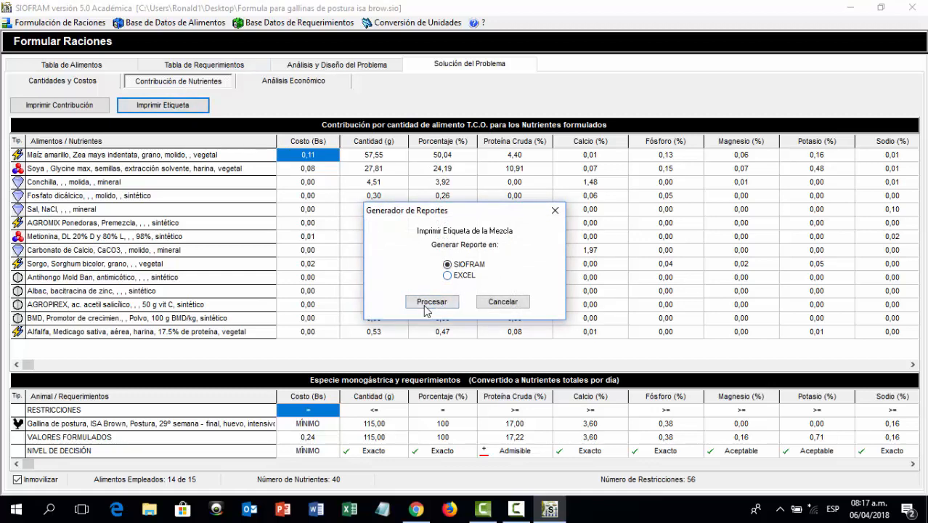
pyautogui.click(427, 310)
pyautogui.click(554, 292)
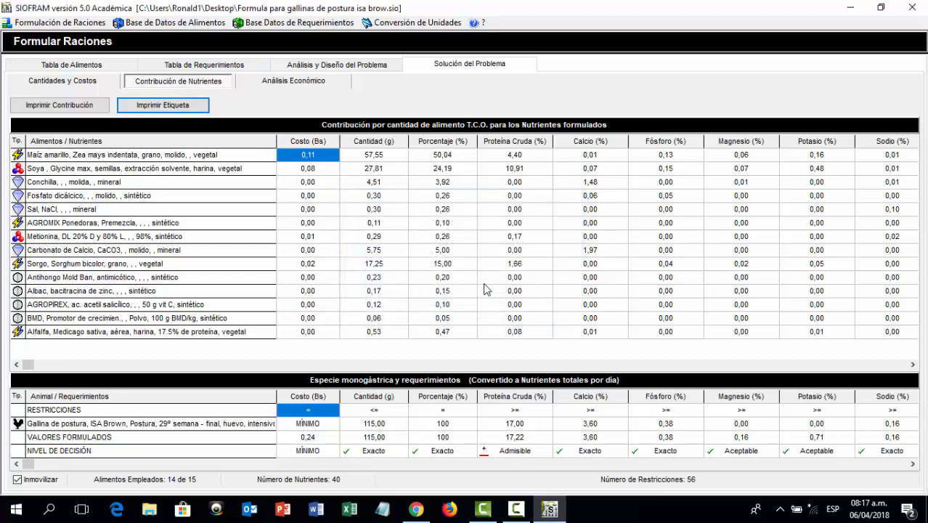
# Generate the label report of the mix in EXCEL format and switch to the resulting Microsoft Excel workbook
pyautogui.click(192, 110)
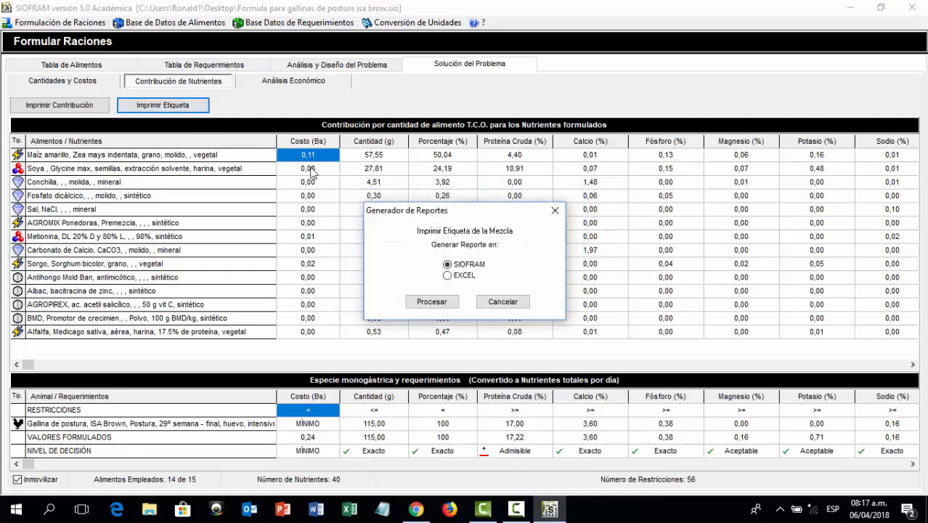
pyautogui.click(447, 275)
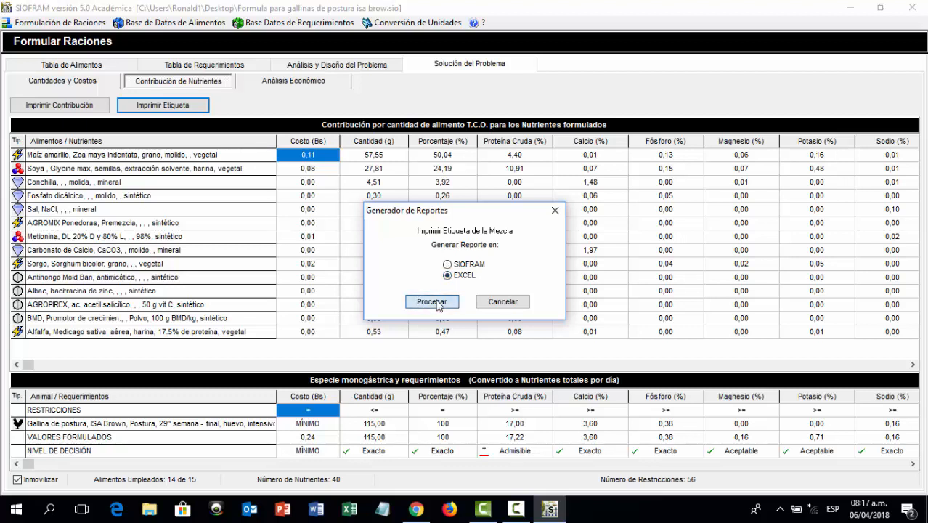
pyautogui.click(432, 302)
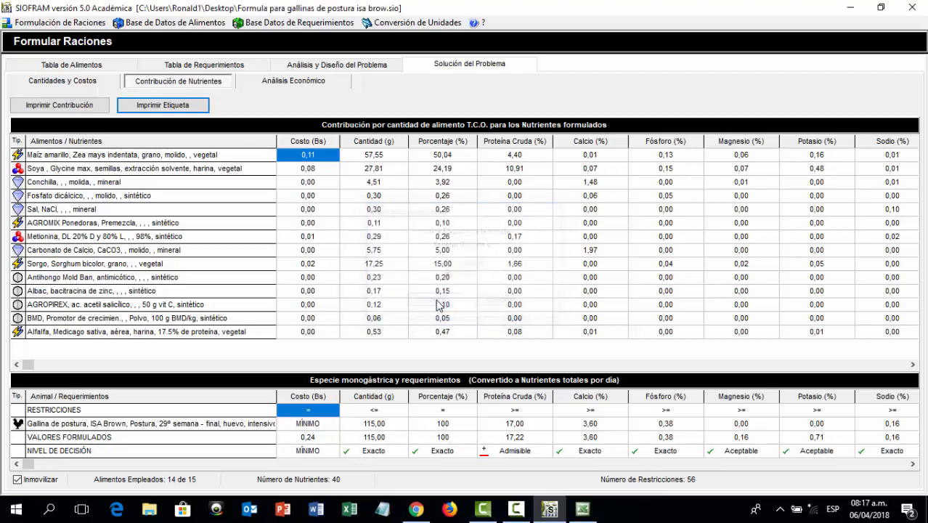
pyautogui.click(585, 514)
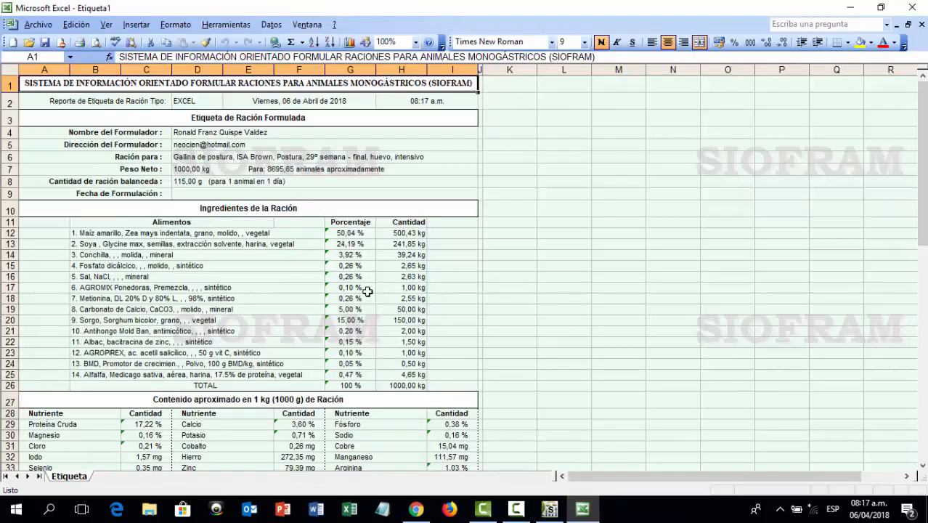
# Review the ingredients and nutrient content on the ration label, and close the workbook without saving
pyautogui.moveTo(921, 142)
pyautogui.mouseDown()
pyautogui.moveTo(908, 255)
pyautogui.moveTo(923, 223)
pyautogui.moveTo(925, 142)
pyautogui.moveTo(884, 258)
pyautogui.moveTo(920, 145)
pyautogui.mouseUp()
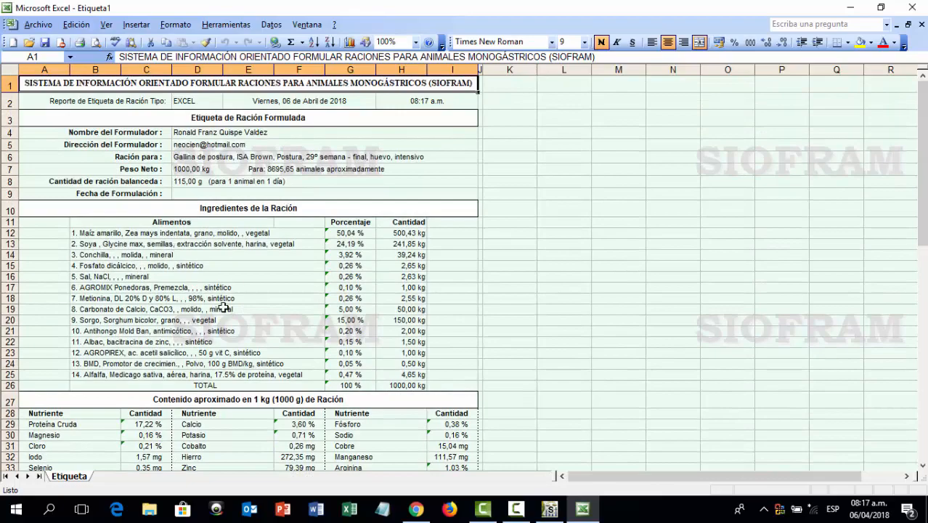
pyautogui.moveTo(922, 185)
pyautogui.mouseDown()
pyautogui.moveTo(916, 295)
pyautogui.moveTo(920, 182)
pyautogui.moveTo(918, 249)
pyautogui.moveTo(894, 318)
pyautogui.moveTo(925, 260)
pyautogui.moveTo(922, 175)
pyautogui.mouseUp()
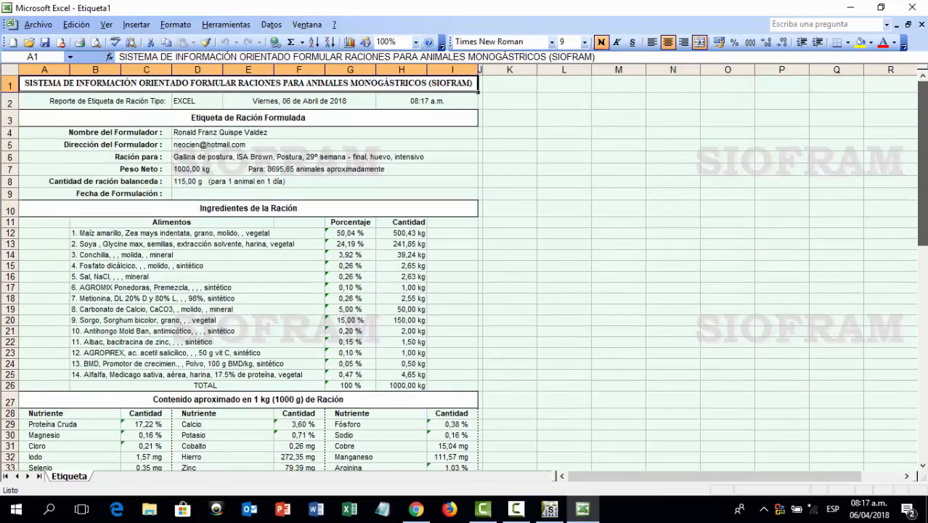
pyautogui.click(913, 10)
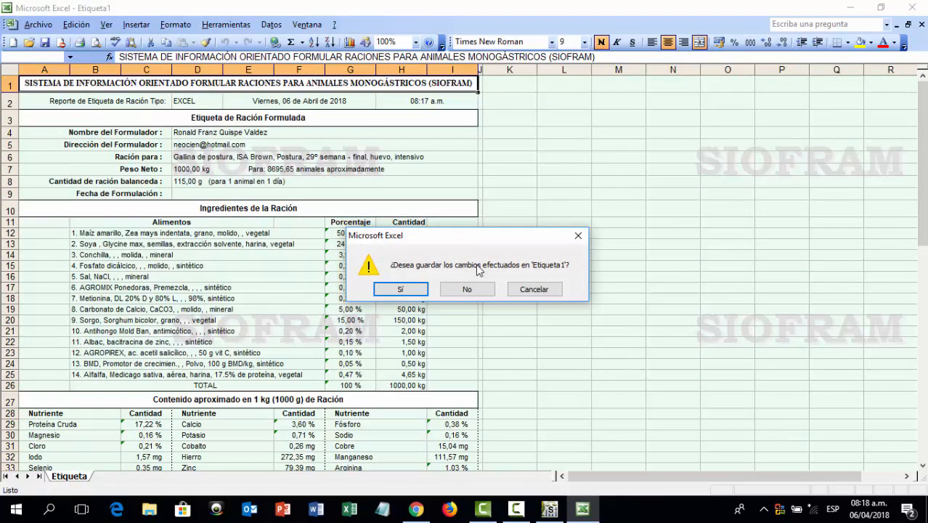
pyautogui.click(471, 288)
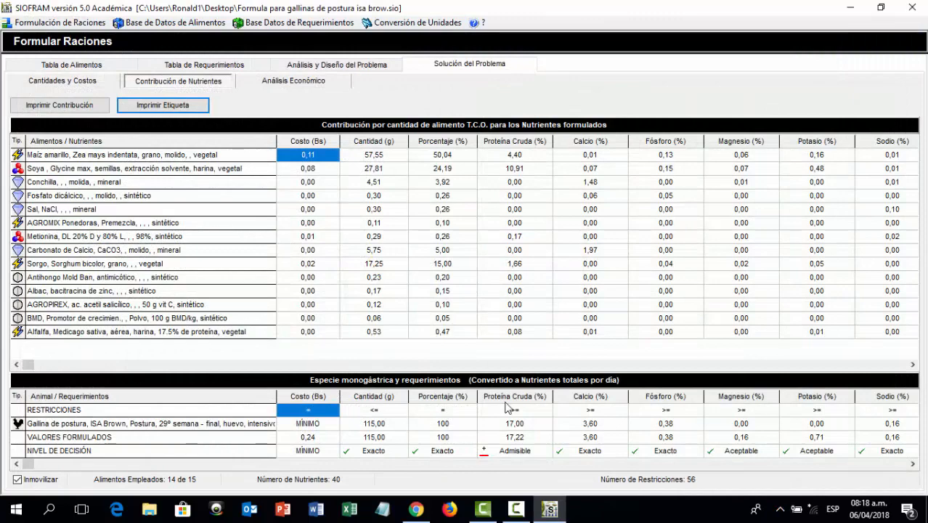
pyautogui.moveTo(515, 509)
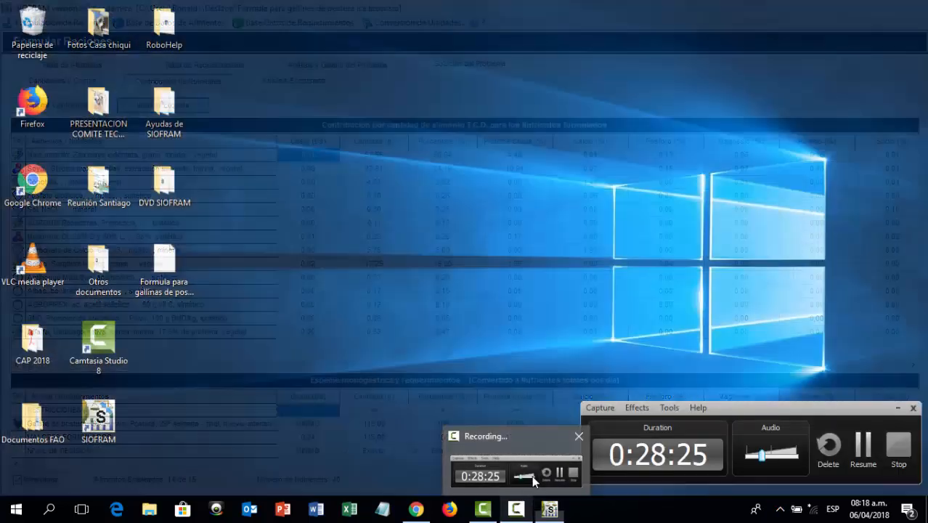
pyautogui.click(531, 475)
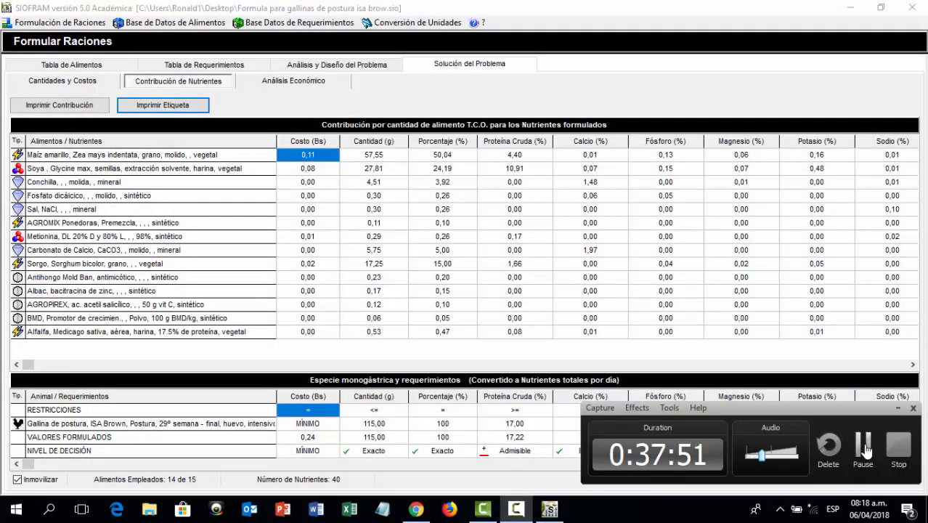